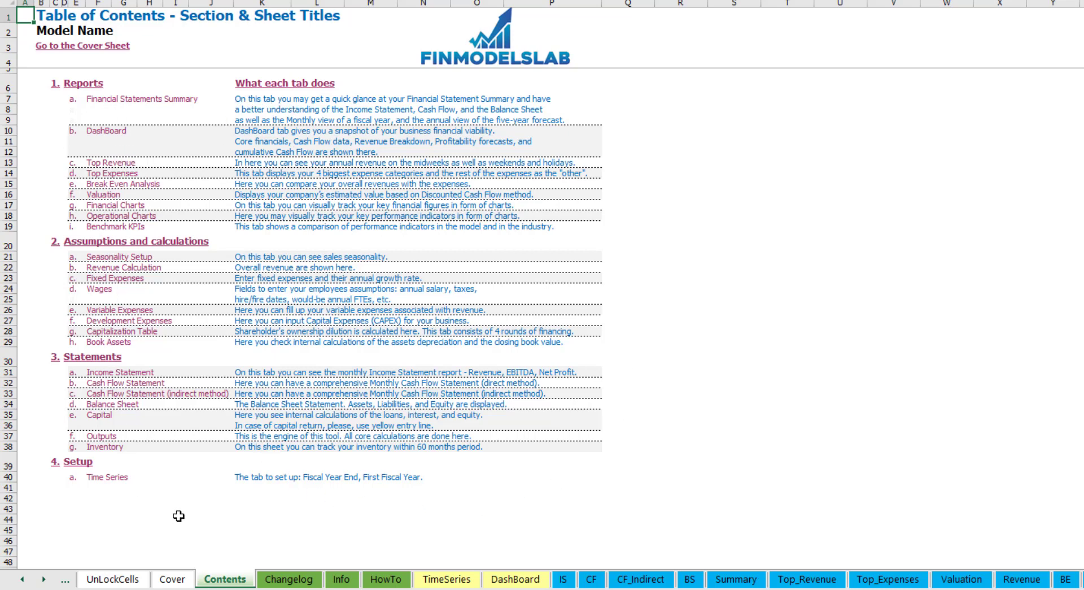
Open the HowTo sheet and read through the guide to the model's tabs.
{"action": "left_click", "coordinate": [387, 582]}
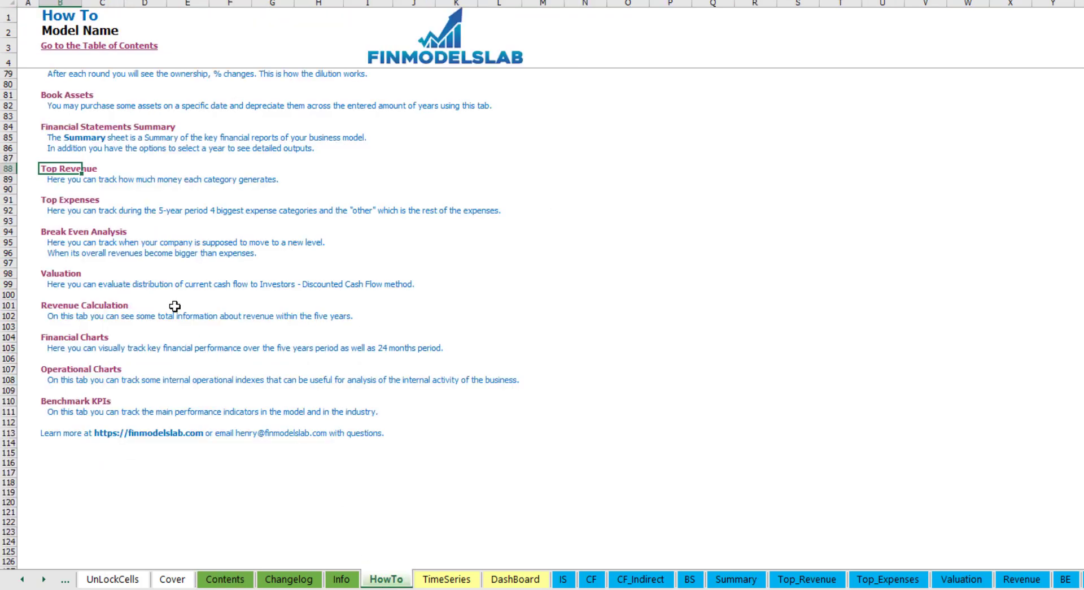
{"action": "scroll", "coordinate": [174, 305], "scroll_direction": "up", "scroll_amount": 20}
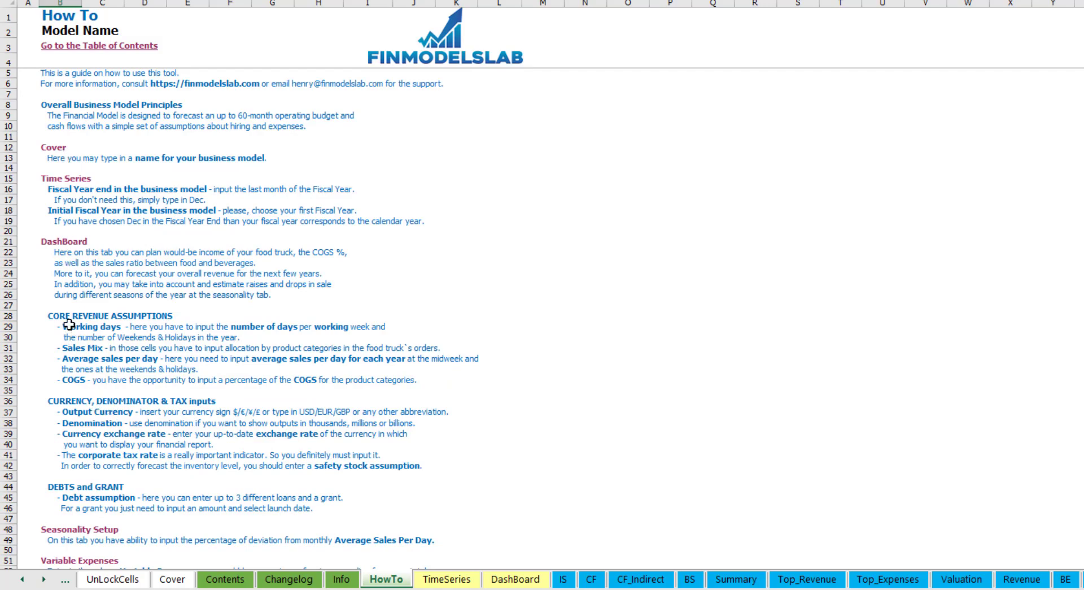
{"action": "scroll", "coordinate": [77, 327], "scroll_direction": "down", "scroll_amount": 3}
{"action": "scroll", "coordinate": [87, 345], "scroll_direction": "down", "scroll_amount": 3}
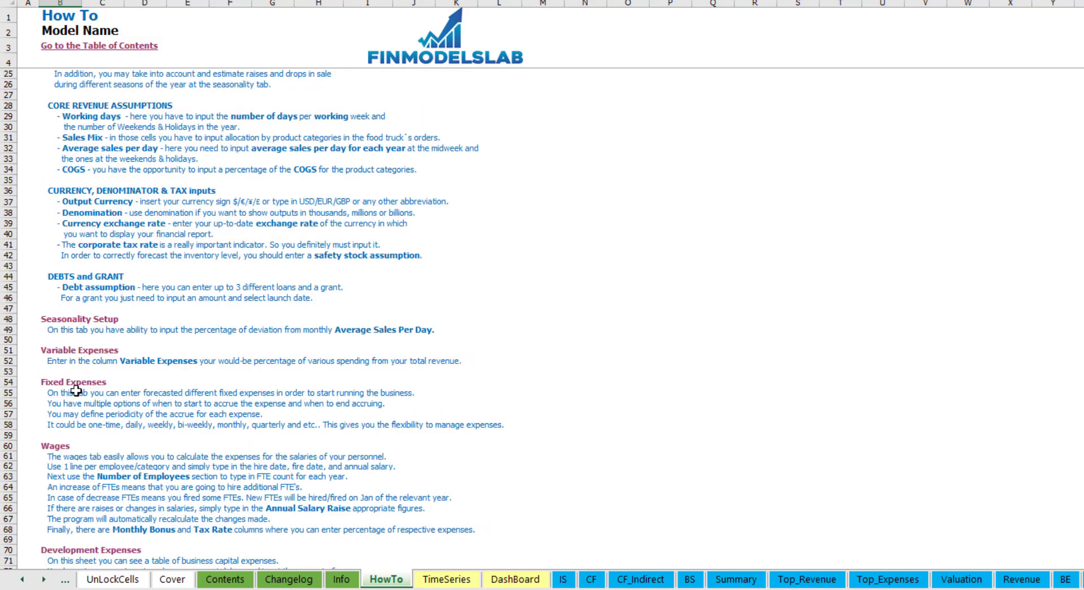
{"action": "scroll", "coordinate": [76, 389], "scroll_direction": "down", "scroll_amount": 6}
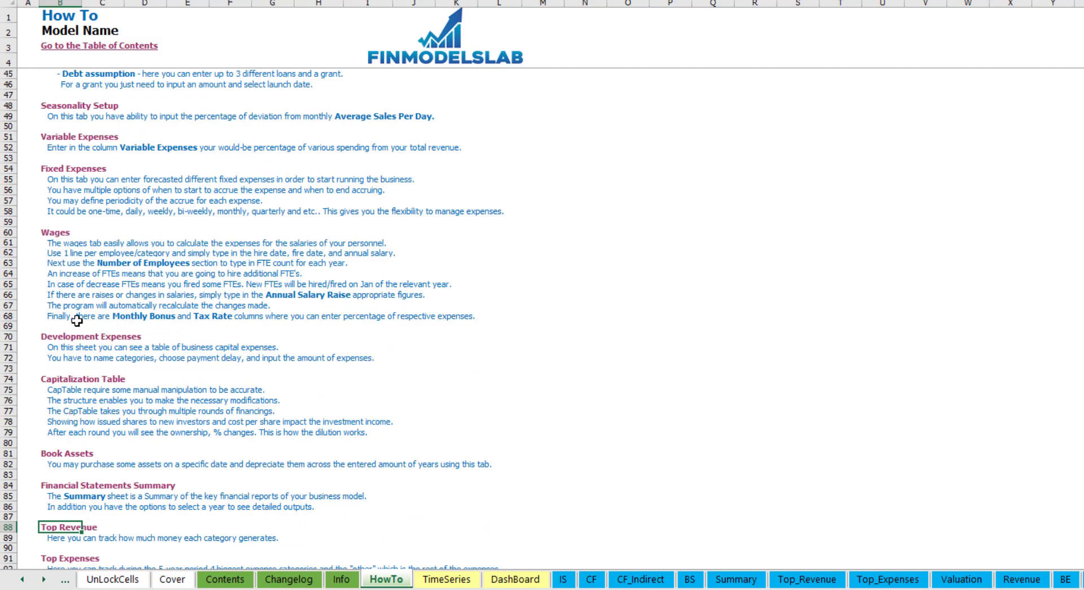
{"action": "scroll", "coordinate": [77, 321], "scroll_direction": "up", "scroll_amount": 12}
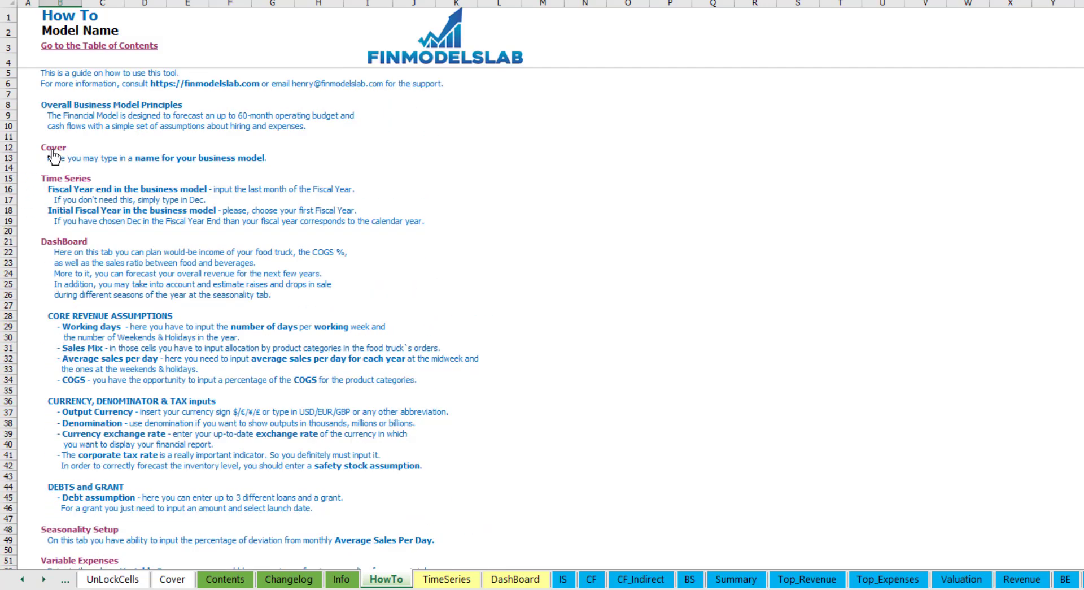
{"action": "scroll", "coordinate": [62, 282], "scroll_direction": "down", "scroll_amount": 13}
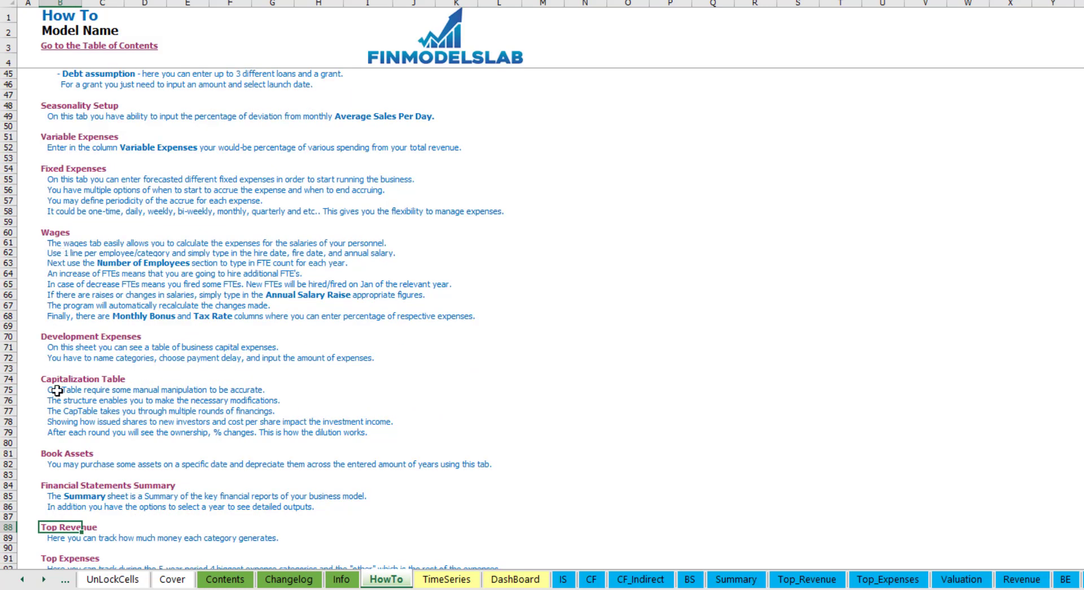
{"action": "left_click", "coordinate": [49, 454]}
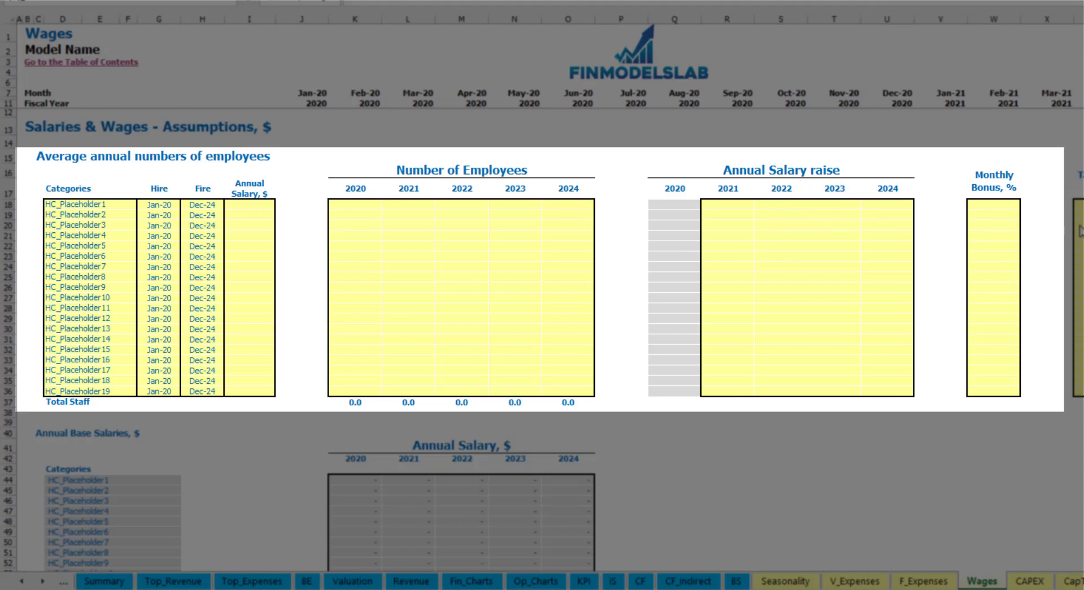
On the Wages sheet, rename the first staff category as CFO and set its hire date to Mar-20.
{"action": "left_click", "coordinate": [120, 204]}
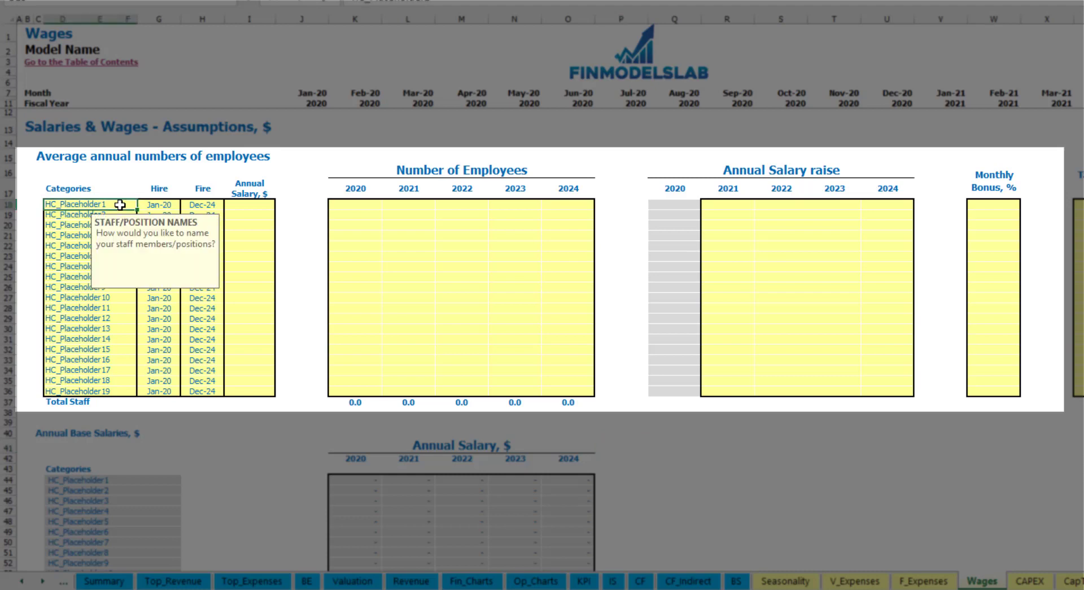
{"action": "type", "text": "CFO"}
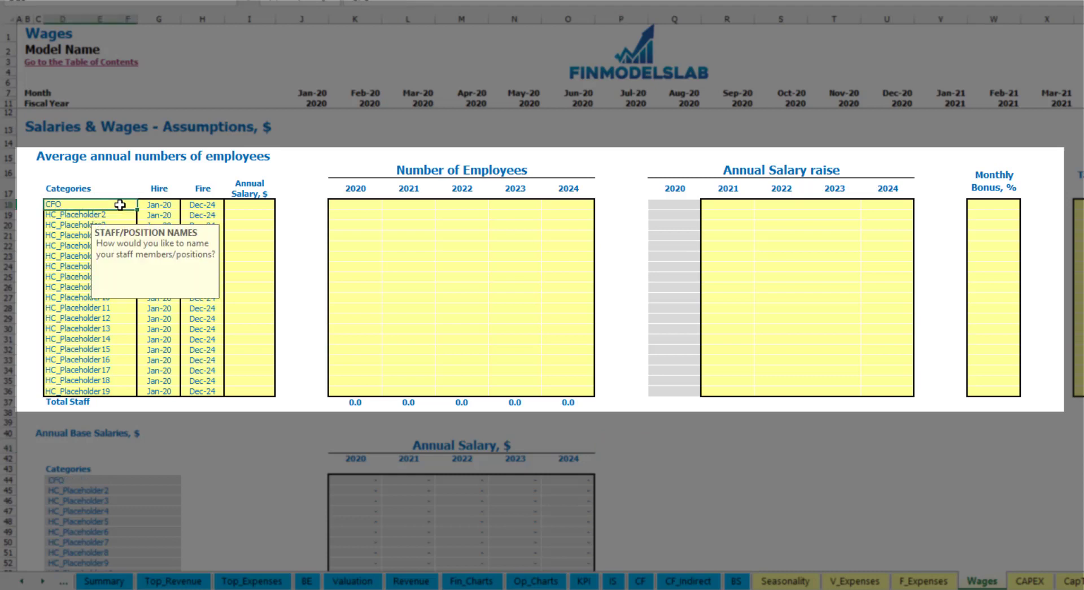
{"action": "left_click", "coordinate": [161, 204]}
{"action": "left_click", "coordinate": [185, 205]}
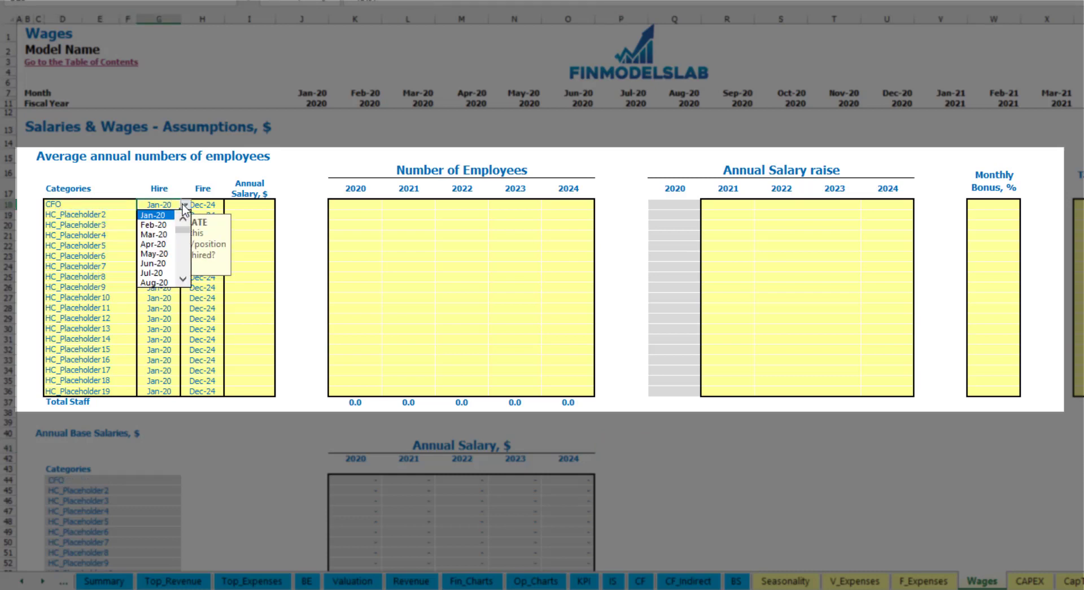
{"action": "left_click", "coordinate": [154, 234]}
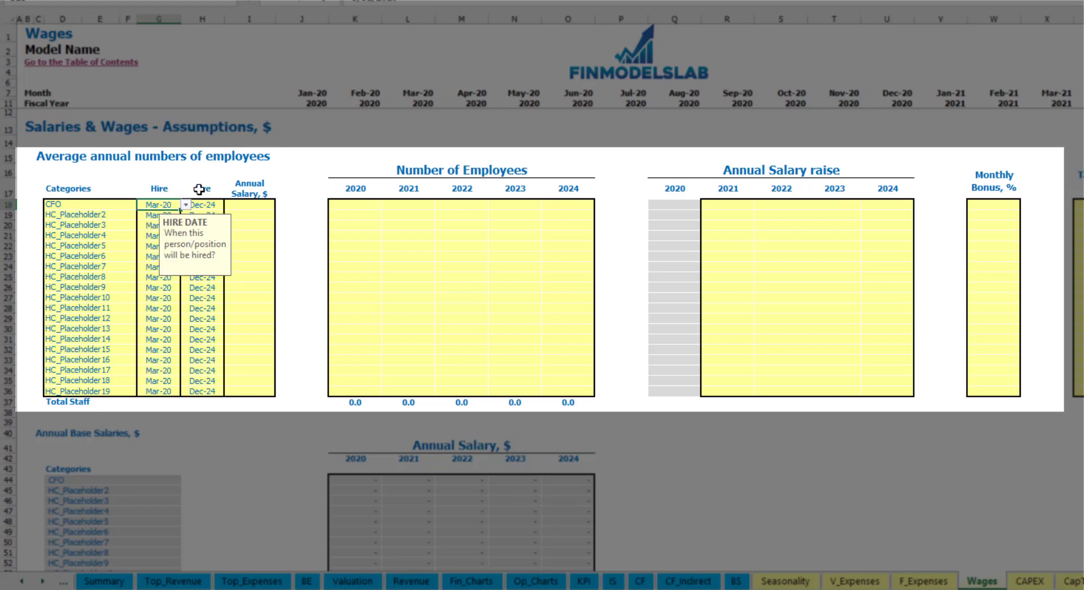
Enter an annual salary of 50000 for the CFO, leaving the fire date as it is.
{"action": "key", "text": "Right"}
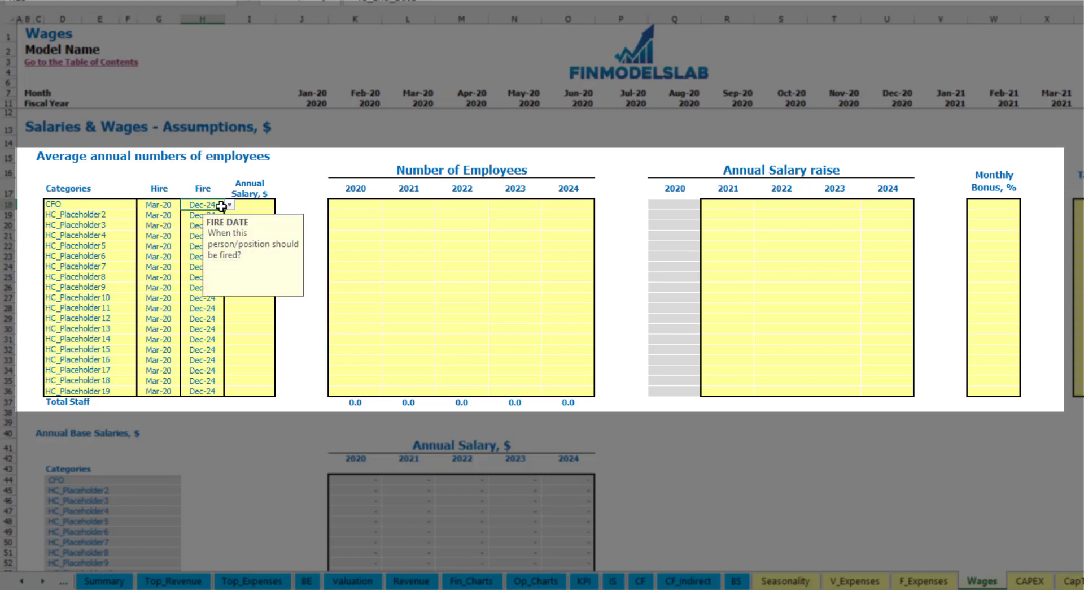
{"action": "left_click", "coordinate": [254, 206]}
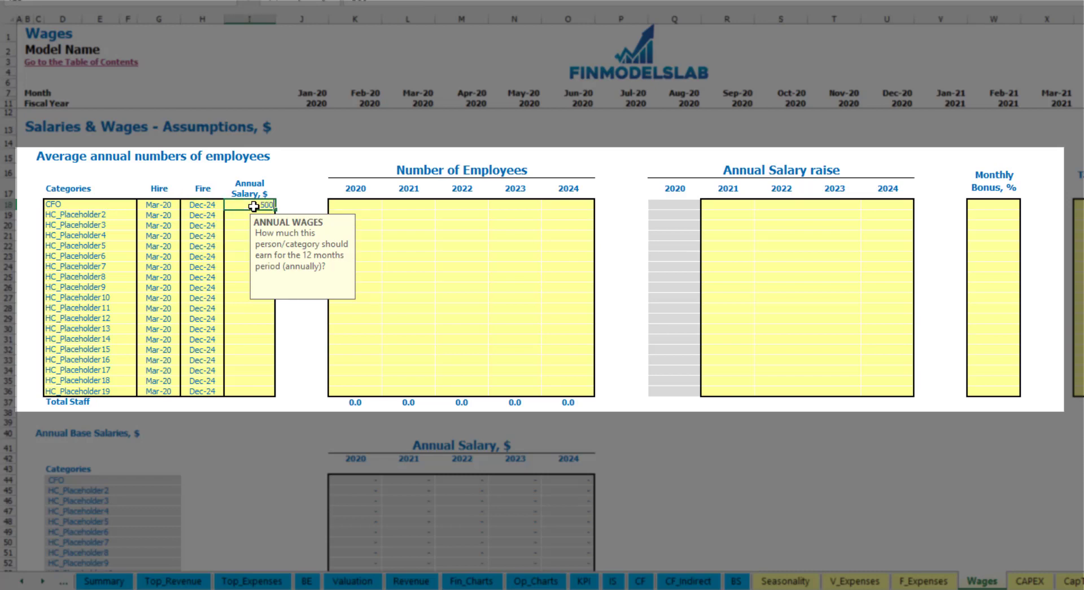
{"action": "type", "text": "50000"}
{"action": "key", "text": "Return"}
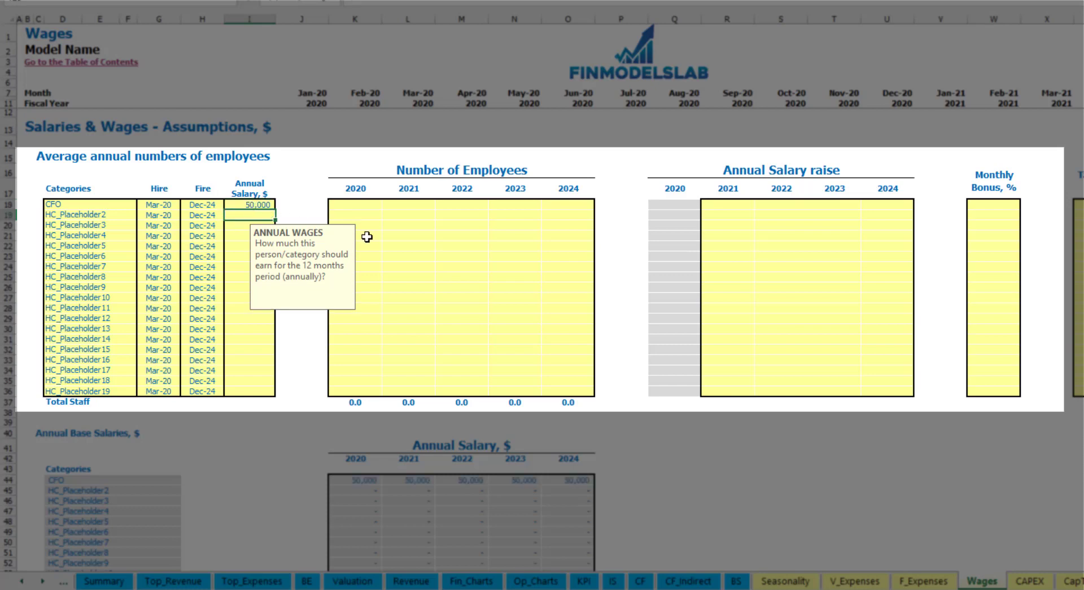
Enter 1 as the CFO's number of employees for each year from 2020 to 2024.
{"action": "left_click", "coordinate": [370, 208]}
{"action": "type", "text": "1"}
{"action": "key", "text": "Tab"}
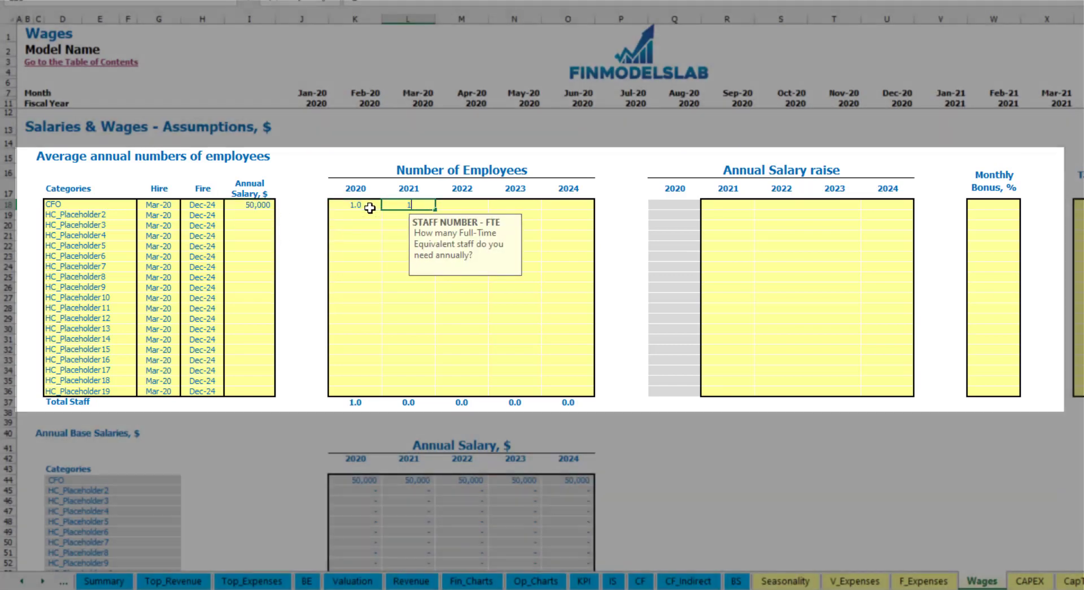
{"action": "type", "text": "1"}
{"action": "key", "text": "Tab"}
{"action": "type", "text": "1\t1\t1"}
{"action": "key", "text": "Tab"}
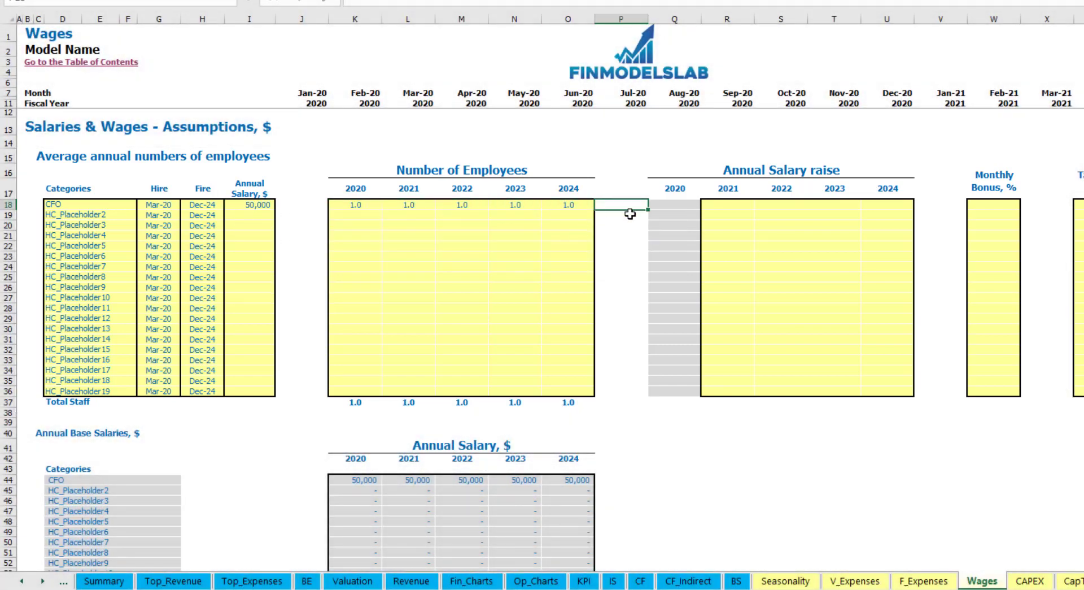
Examine the CFO's monthly headcount across the whole timeline in the Total Staff Numbers table.
{"action": "scroll", "coordinate": [627, 302], "scroll_direction": "down", "scroll_amount": 4}
{"action": "scroll", "coordinate": [645, 280], "scroll_direction": "up", "scroll_amount": 4}
{"action": "scroll", "coordinate": [652, 284], "scroll_direction": "down", "scroll_amount": 13}
{"action": "left_click", "coordinate": [423, 281]}
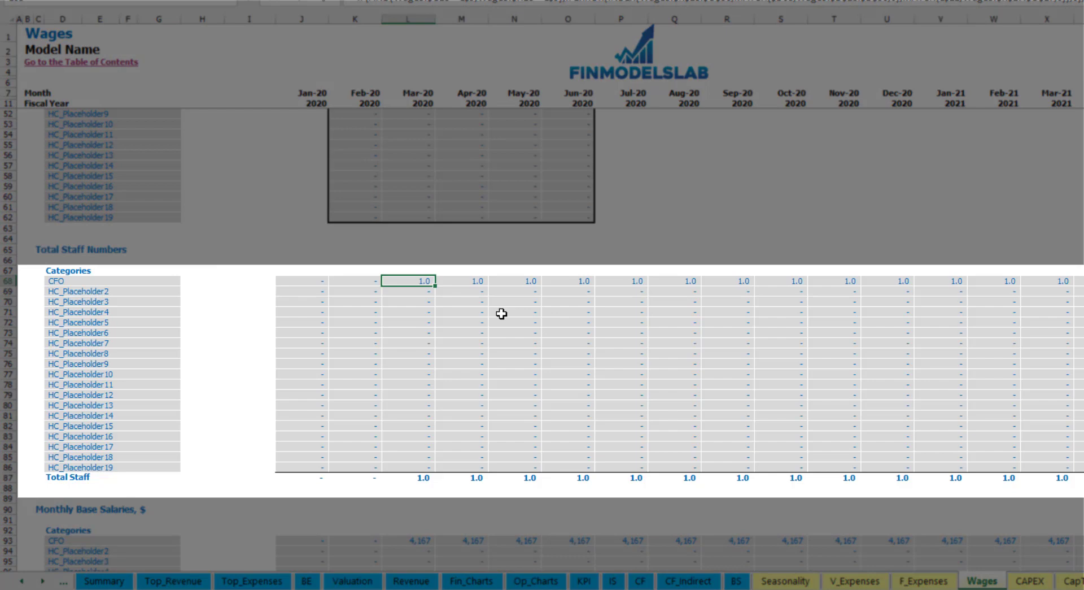
{"action": "scroll", "coordinate": [502, 313], "scroll_direction": "right", "scroll_amount": 10}
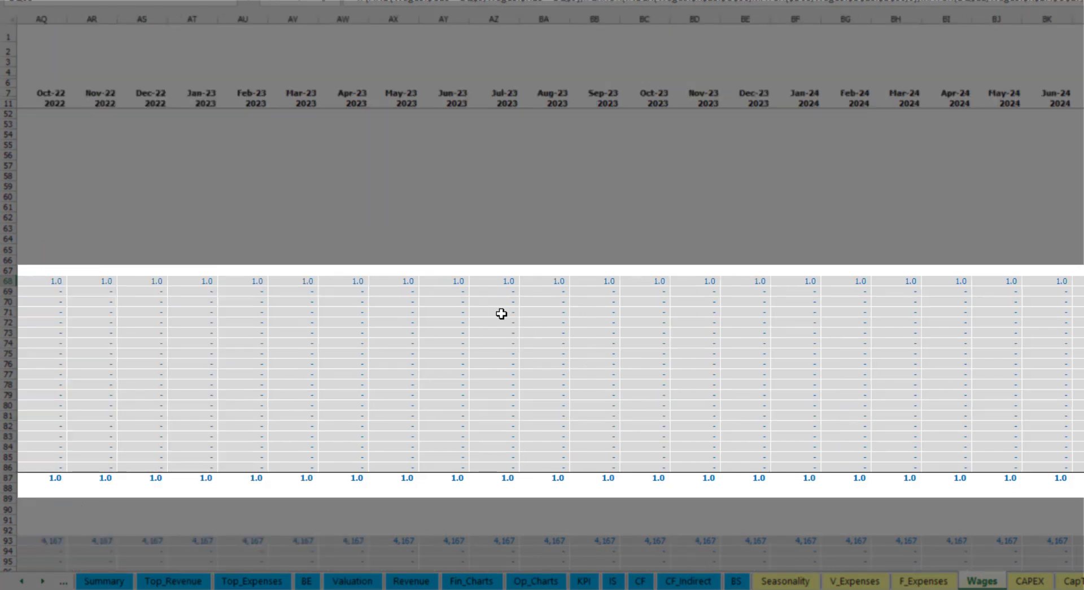
{"action": "scroll", "coordinate": [502, 314], "scroll_direction": "left", "scroll_amount": 10}
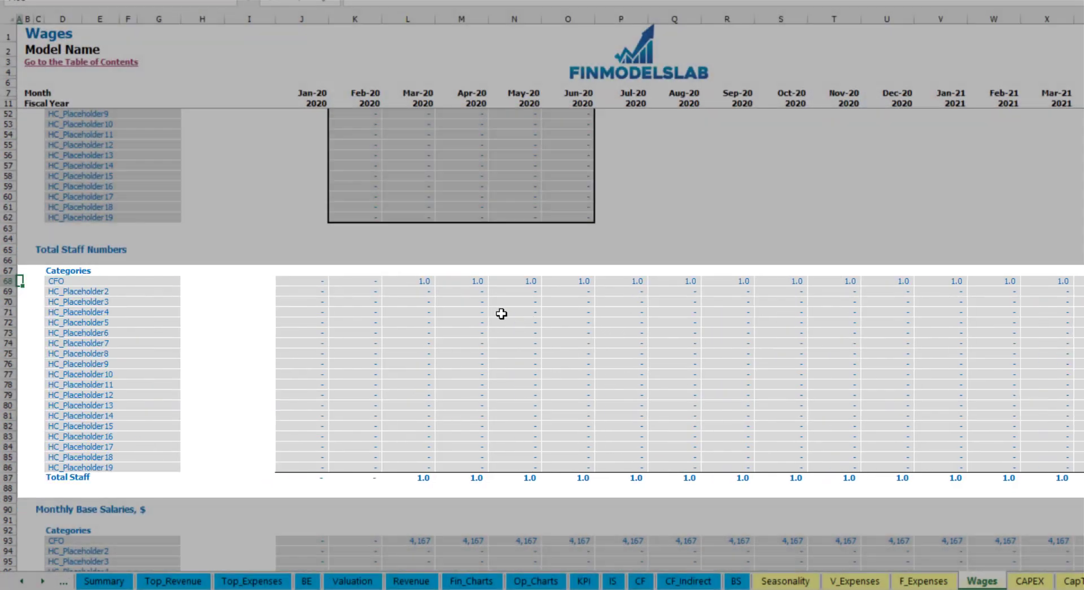
Set the CFO's annual salary raise to 5% for 2021 and copy it to 2022 through 2024.
{"action": "scroll", "coordinate": [501, 313], "scroll_direction": "up", "scroll_amount": 13}
{"action": "left_click", "coordinate": [733, 207]}
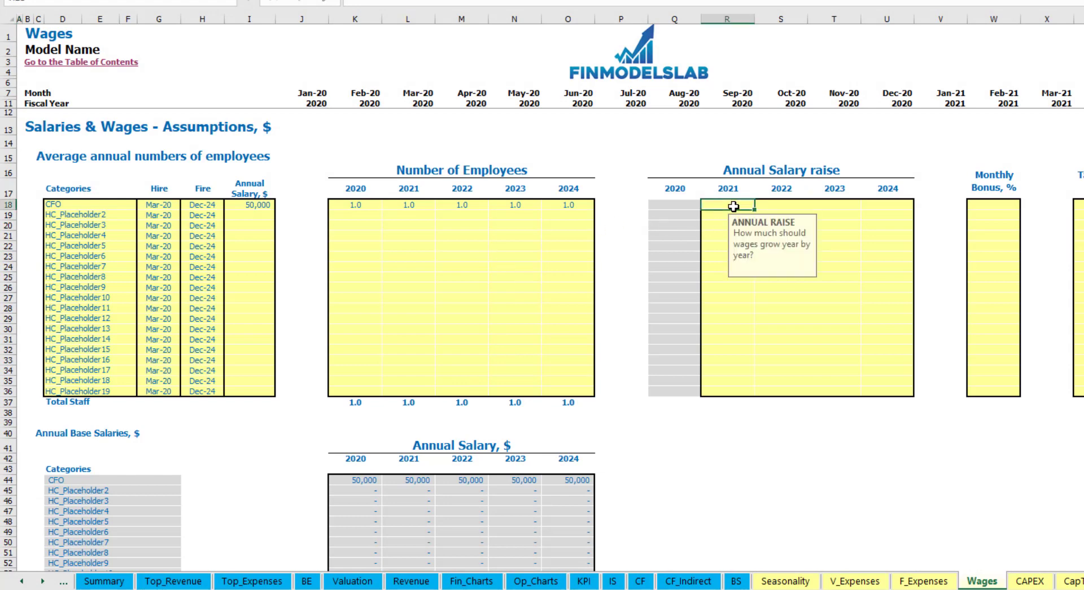
{"action": "key", "text": "ctrl+c"}
{"action": "key", "text": "Right"}
{"action": "key", "text": "shift+Right"}
{"action": "key", "text": "shift+Right"}
{"action": "key", "text": "ctrl+v"}
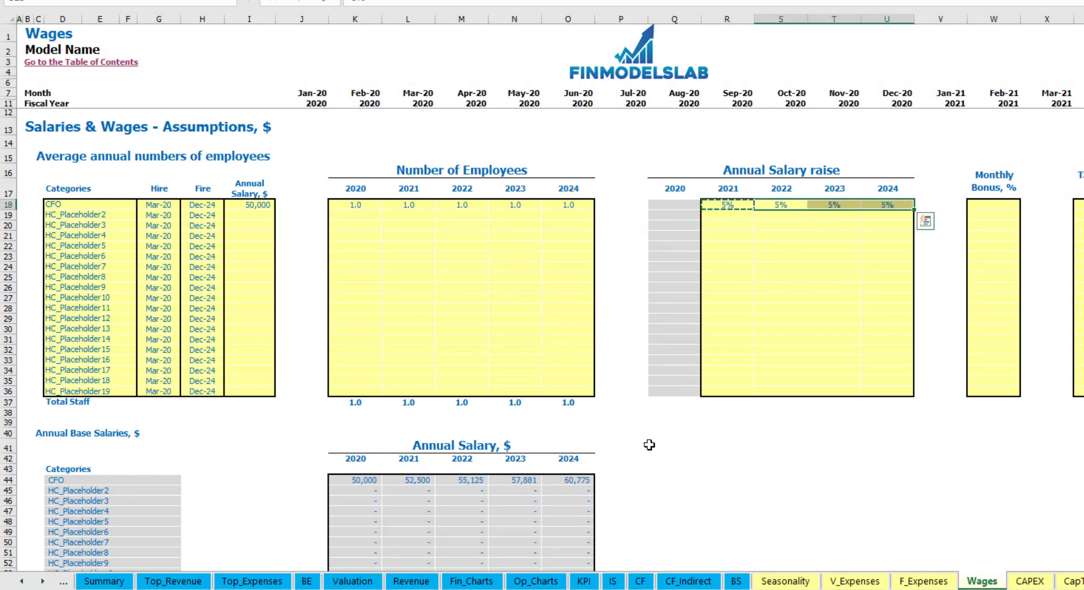
Compare the CFO's yearly figures in the Annual Salary table with the entered base salary and annual raises.
{"action": "left_click_drag", "start_coordinate": [358, 482], "coordinate": [564, 479]}
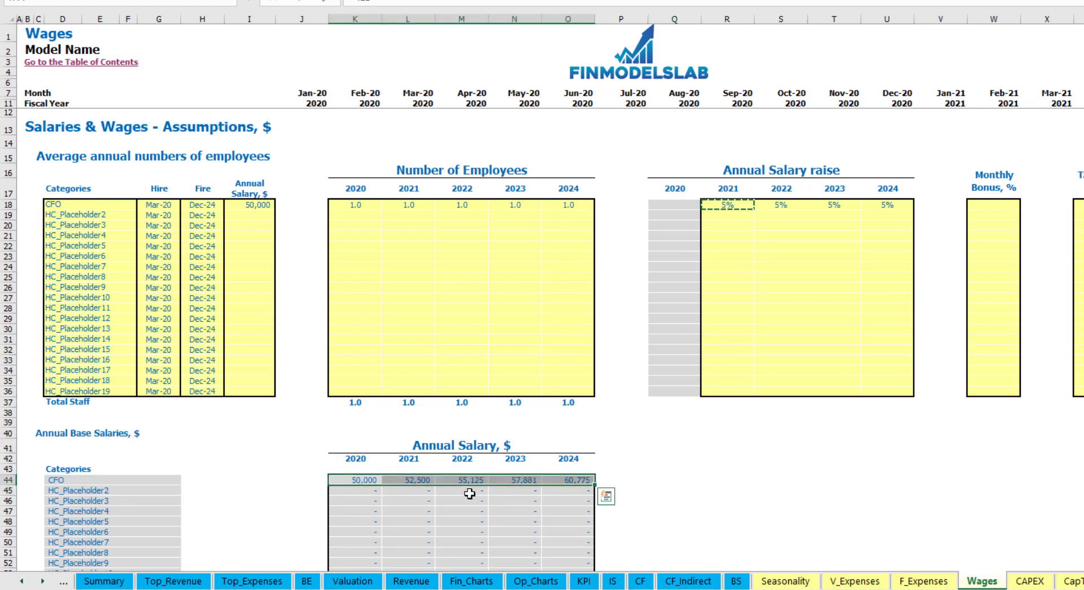
{"action": "left_click", "coordinate": [418, 493]}
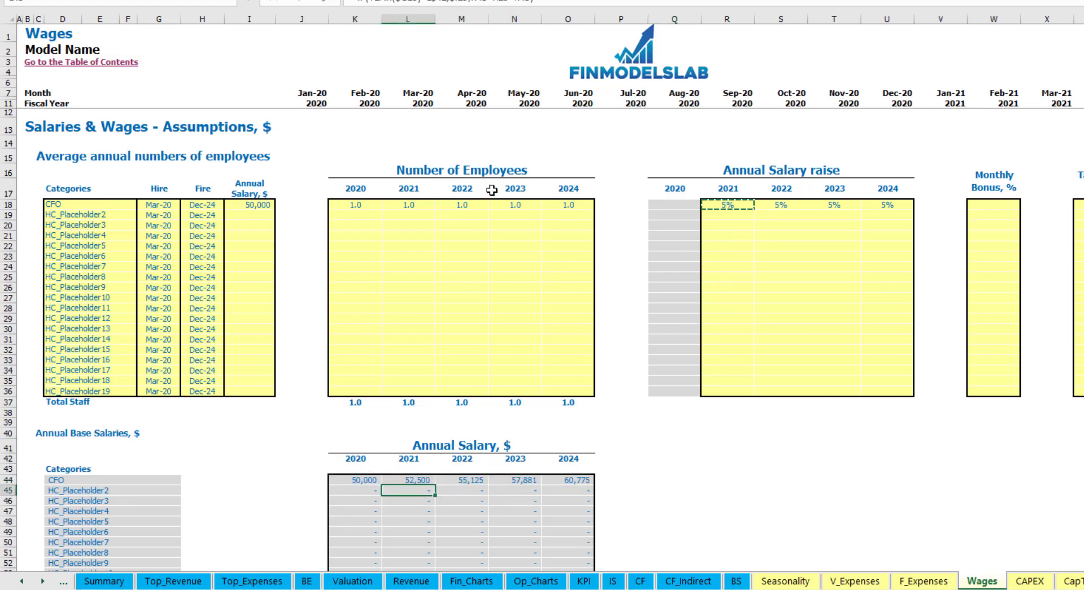
{"action": "left_click", "coordinate": [258, 205]}
{"action": "left_click_drag", "start_coordinate": [743, 206], "coordinate": [788, 207]}
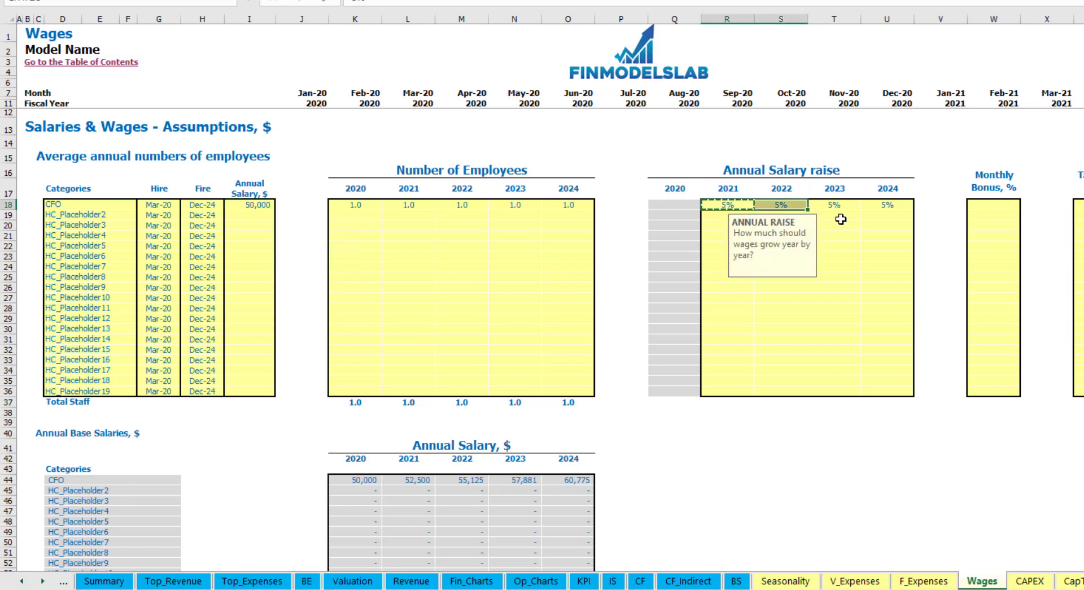
{"action": "left_click", "coordinate": [882, 205], "text": "shift"}
{"action": "left_click", "coordinate": [408, 480]}
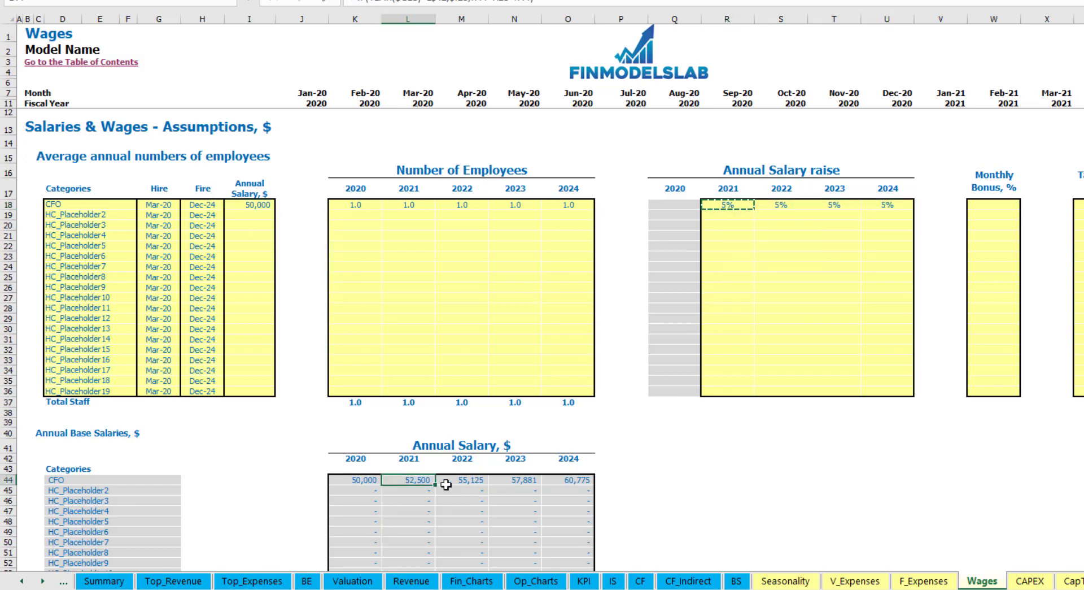
Set the CFO's monthly bonus to 10% and enter the CFO's tax rate.
{"action": "left_click", "coordinate": [1000, 204]}
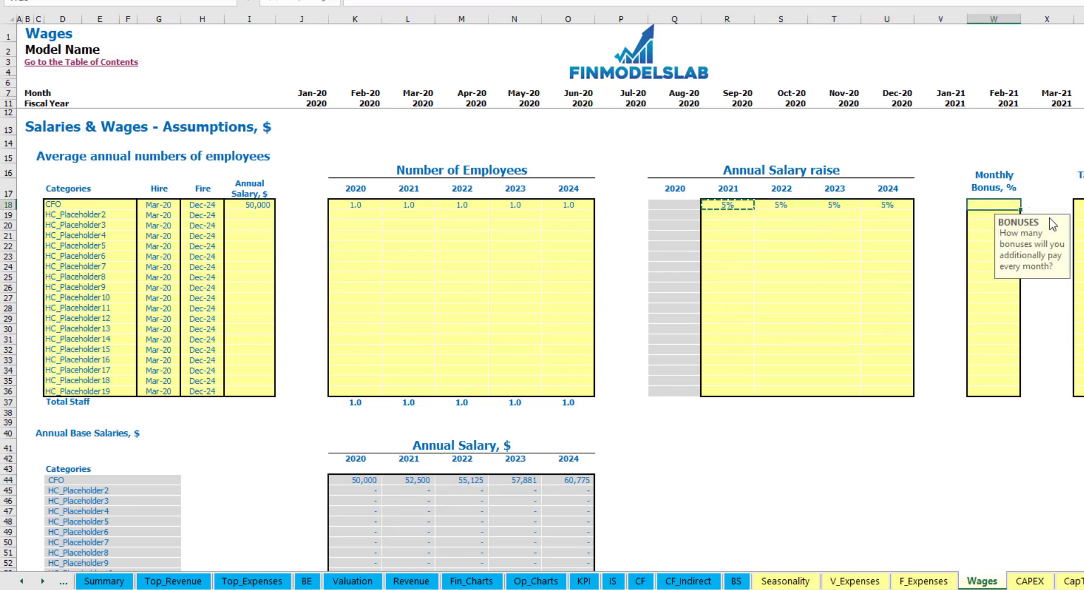
{"action": "type", "text": "10"}
{"action": "key", "text": "Return"}
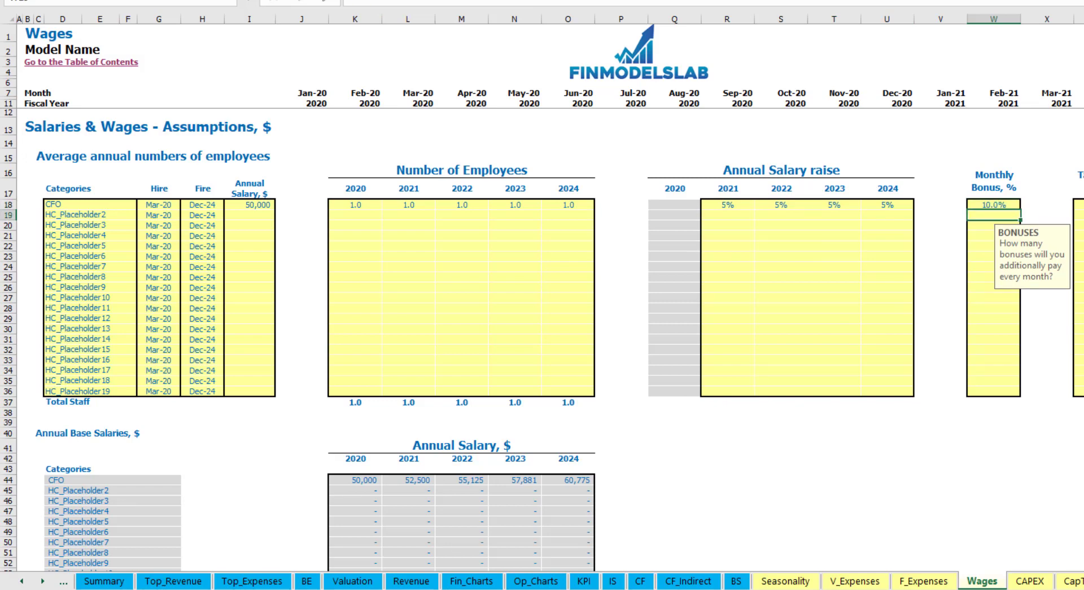
{"action": "left_click", "coordinate": [1080, 205]}
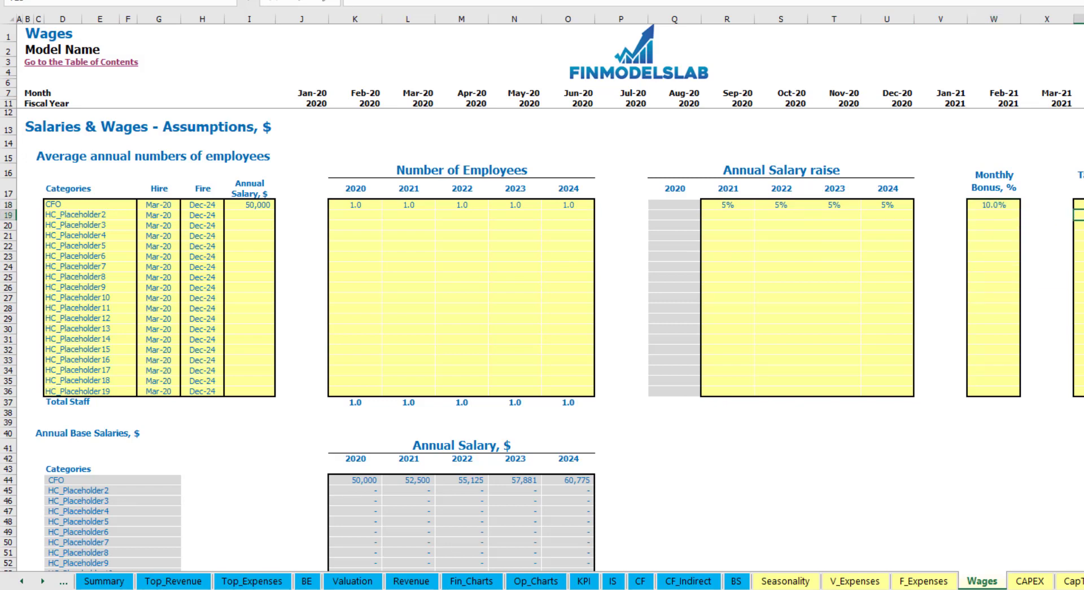
Examine the CFO's row in the Monthly Base Salaries table, starting from Mar-20.
{"action": "scroll", "coordinate": [463, 339], "scroll_direction": "down", "scroll_amount": 13}
{"action": "scroll", "coordinate": [463, 340], "scroll_direction": "down", "scroll_amount": 3}
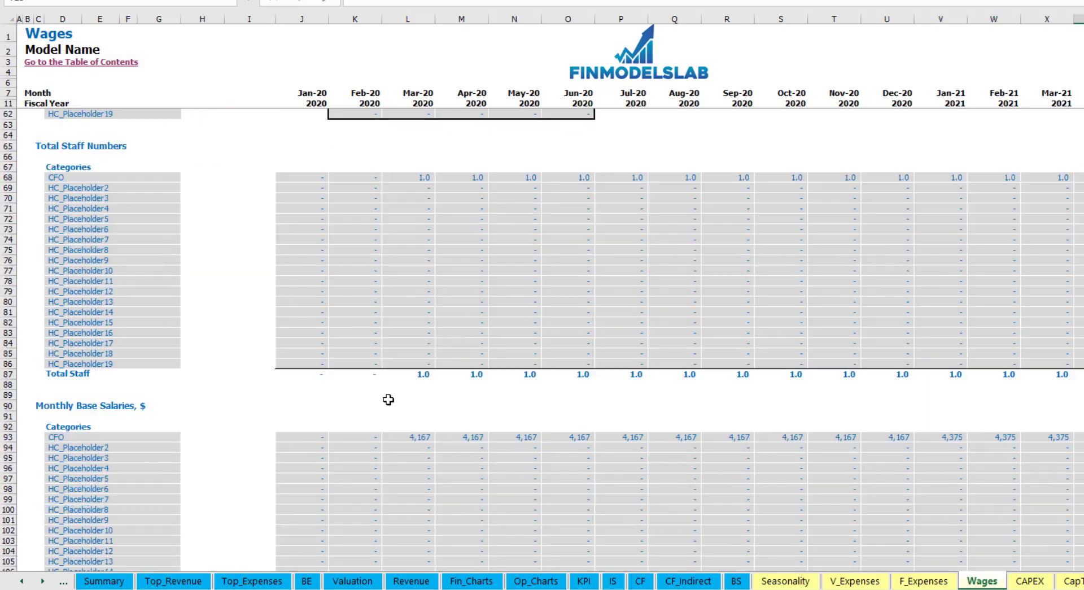
{"action": "scroll", "coordinate": [22, 447], "scroll_direction": "down", "scroll_amount": 3}
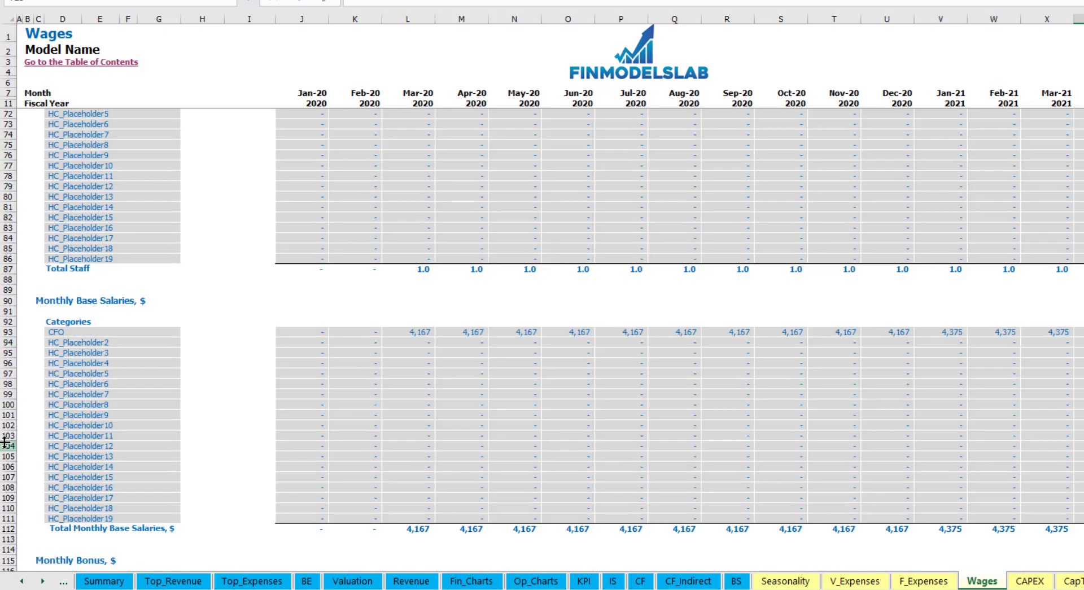
{"action": "left_click", "coordinate": [5, 332]}
{"action": "left_click", "coordinate": [421, 333]}
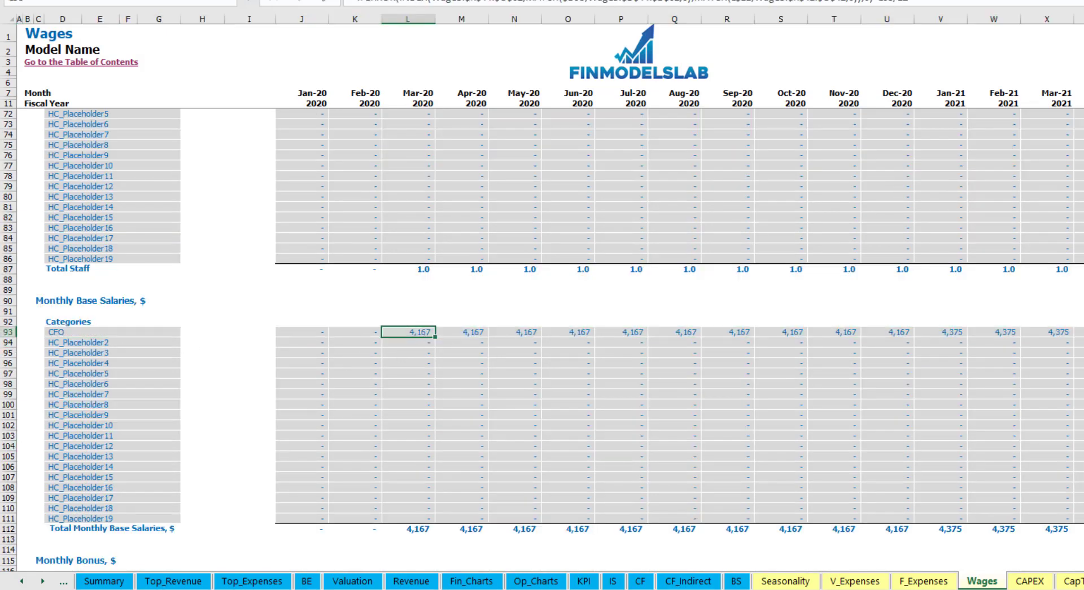
Examine the CFO's rows in the Monthly Bonus and Monthly Base Taxes tables, then return to the wage assumptions.
{"action": "scroll", "coordinate": [89, 391], "scroll_direction": "down", "scroll_amount": 6}
{"action": "left_click", "coordinate": [11, 383]}
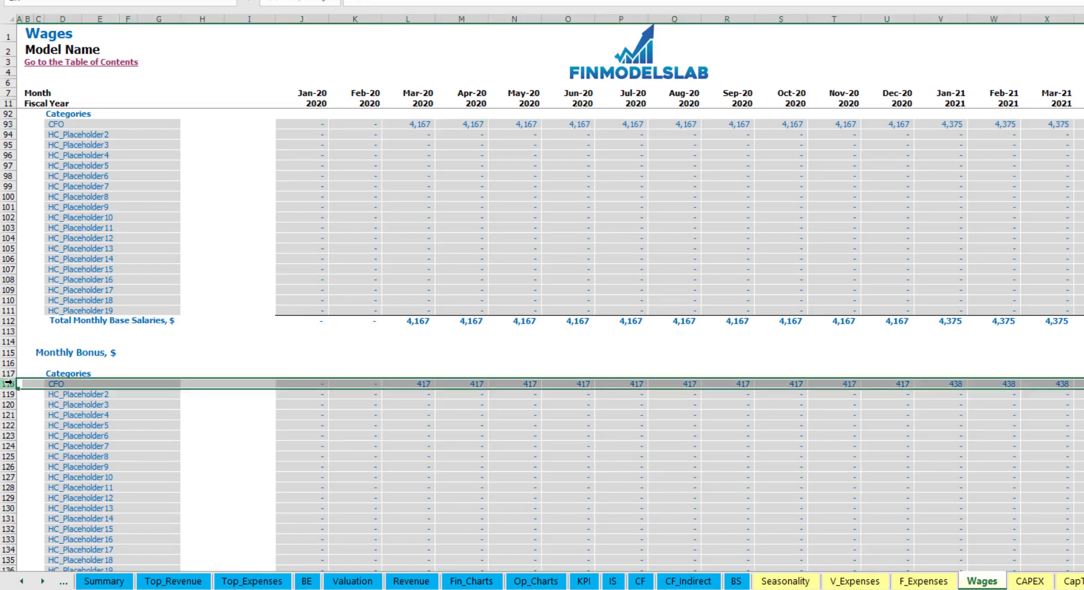
{"action": "left_click", "coordinate": [418, 386]}
{"action": "scroll", "coordinate": [84, 399], "scroll_direction": "down", "scroll_amount": 3}
{"action": "scroll", "coordinate": [84, 398], "scroll_direction": "down", "scroll_amount": 3}
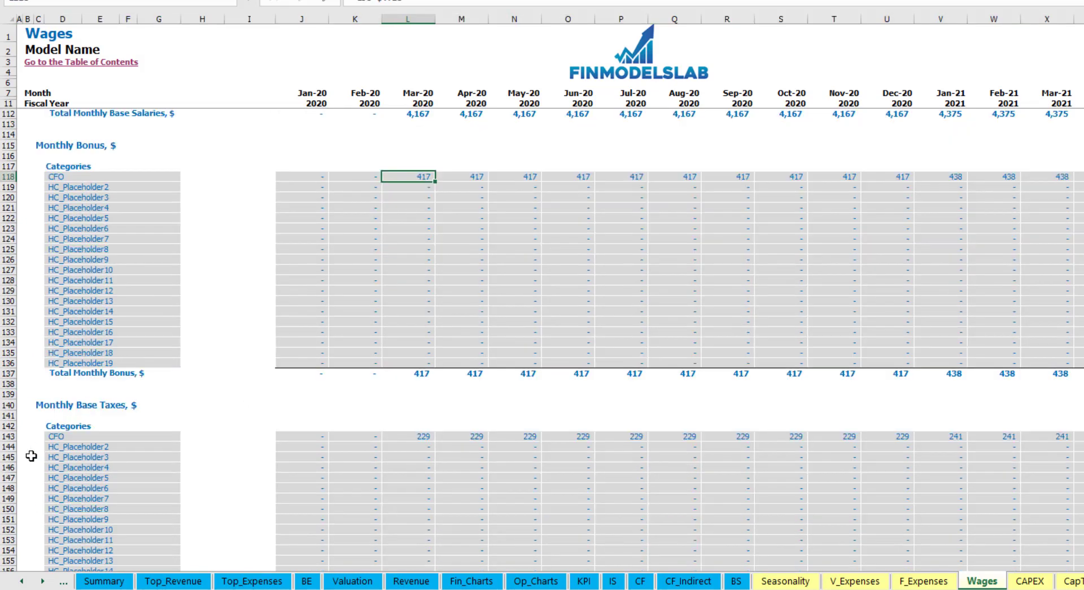
{"action": "left_click", "coordinate": [10, 437]}
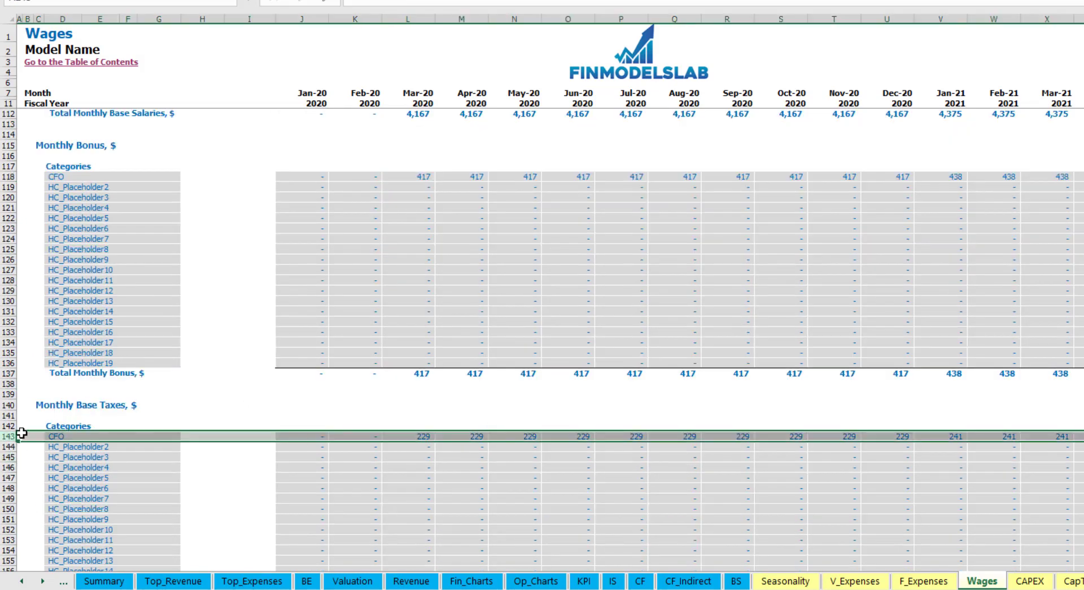
{"action": "scroll", "coordinate": [501, 413], "scroll_direction": "up", "scroll_amount": 20}
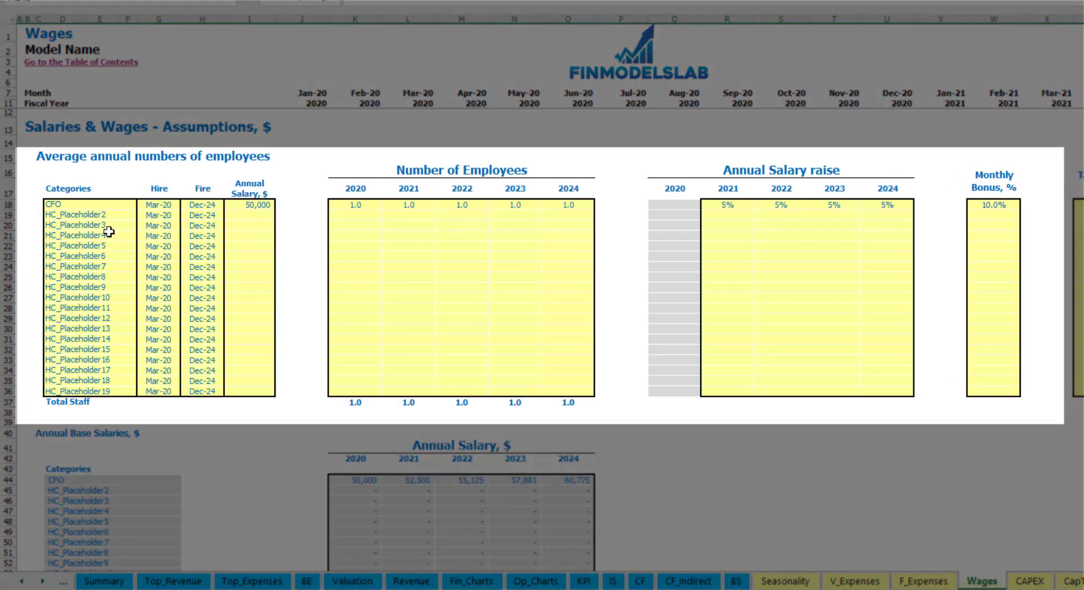
Rename the second staff category in the wage assumptions as Admin HC and set its hire date to Apr-20.
{"action": "left_click", "coordinate": [87, 212]}
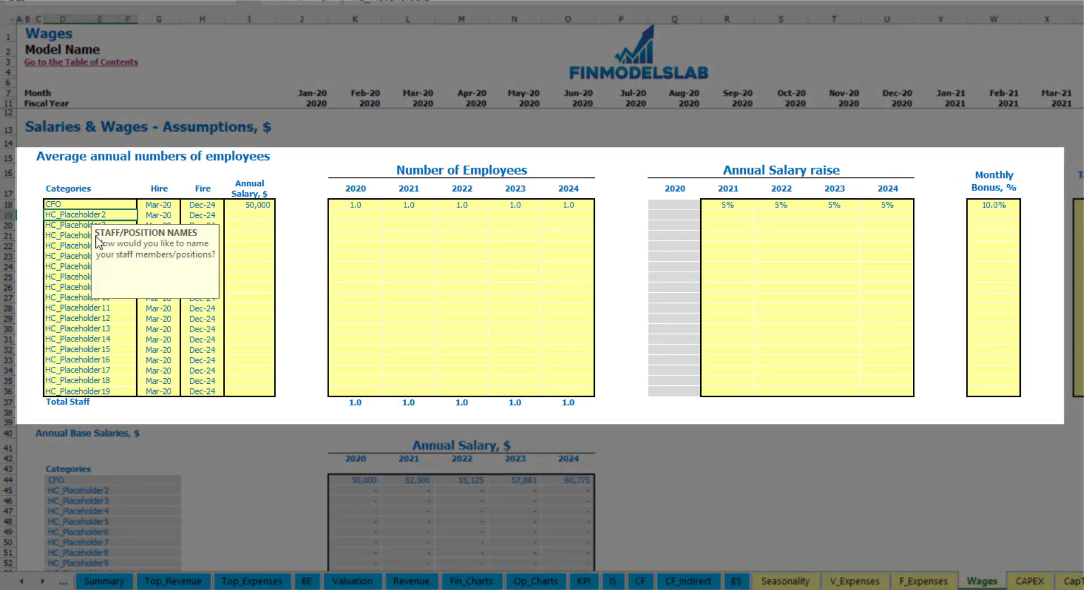
{"action": "type", "text": "Admin HC"}
{"action": "key", "text": "Return"}
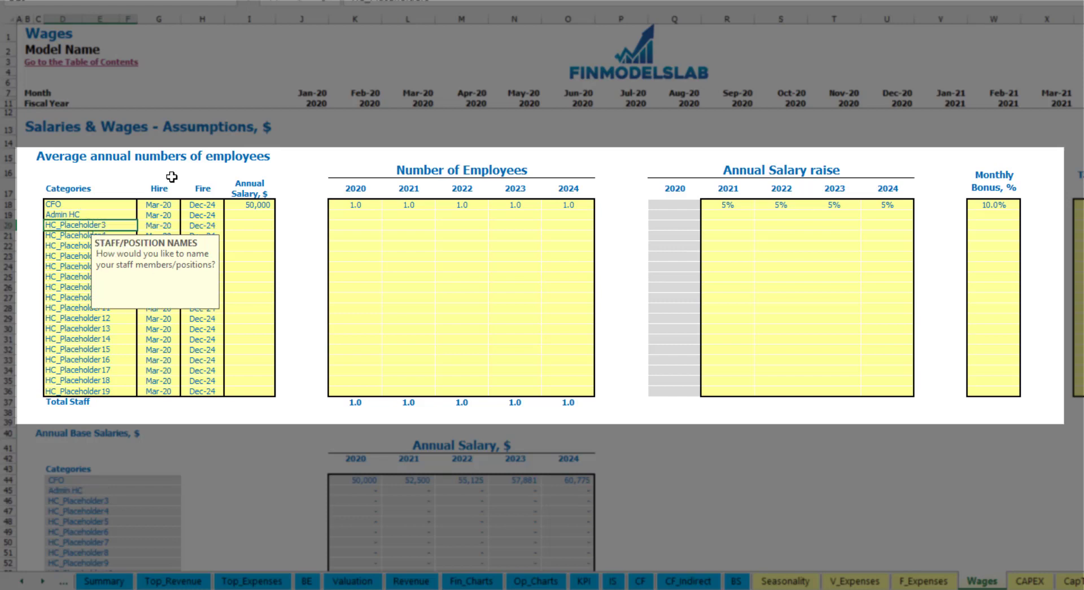
{"action": "left_click", "coordinate": [168, 212]}
{"action": "left_click", "coordinate": [185, 216]}
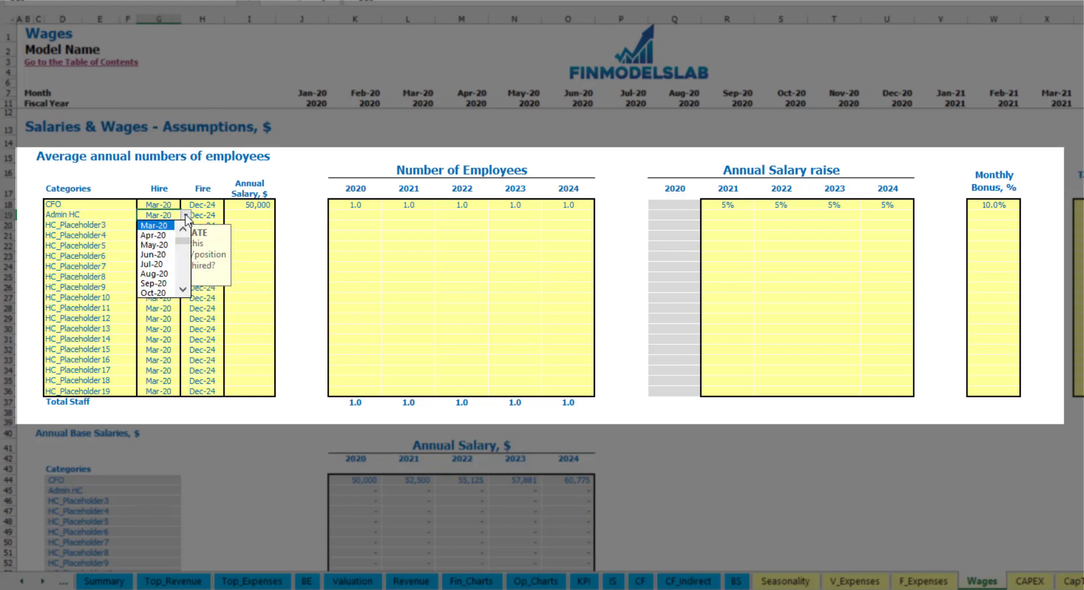
{"action": "left_click", "coordinate": [155, 235]}
Keep Admin HC's fire date at Dec-24 and set its annual salary to 30,000.
{"action": "left_click", "coordinate": [213, 217]}
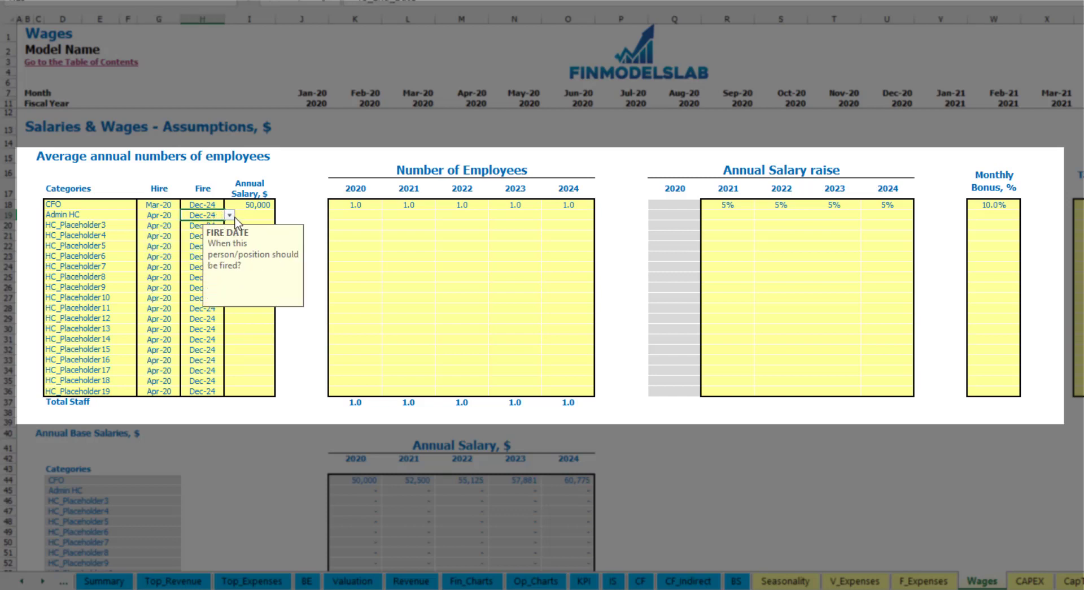
{"action": "left_click", "coordinate": [246, 214]}
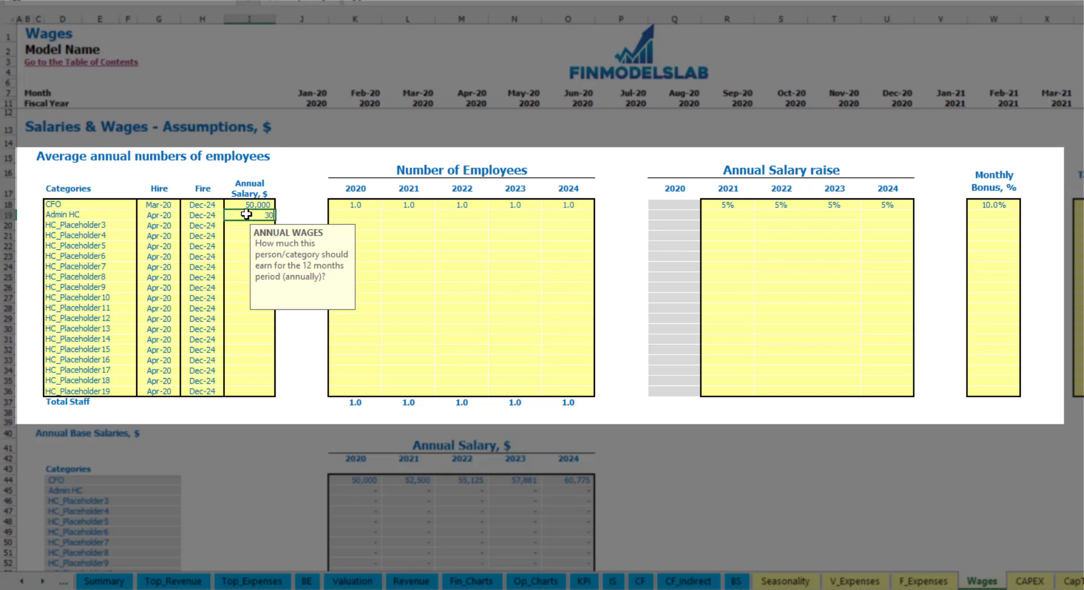
{"action": "type", "text": "300000"}
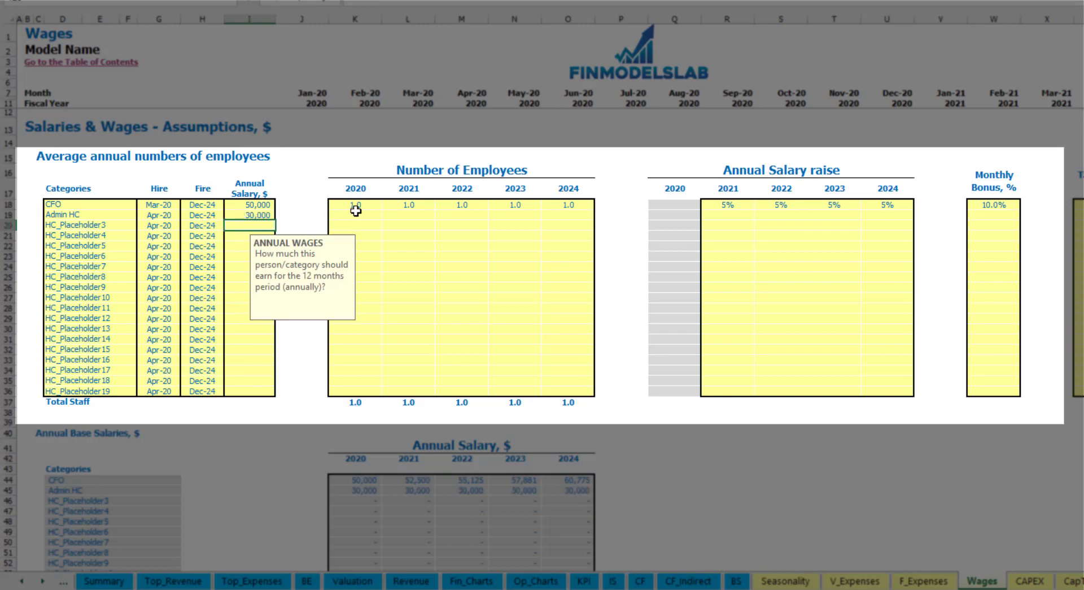
Enter Admin HC's number of employees for 2020 through 2024 as 2, 4, 6, 8 and 10.
{"action": "left_click", "coordinate": [365, 214]}
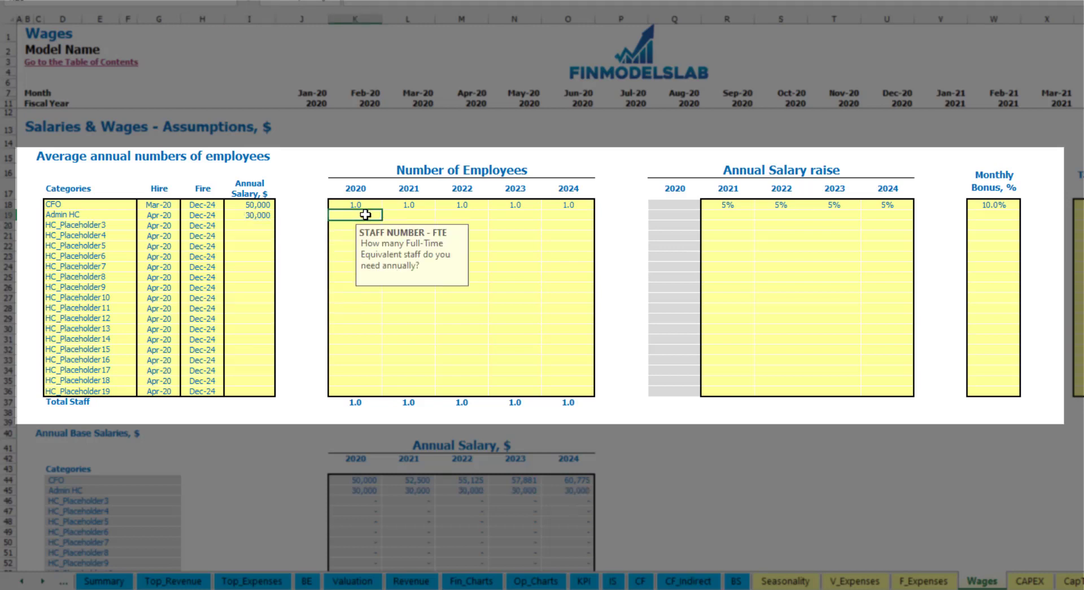
{"action": "type", "text": "2"}
{"action": "key", "text": "Tab"}
{"action": "type", "text": "4"}
{"action": "key", "text": "Tab"}
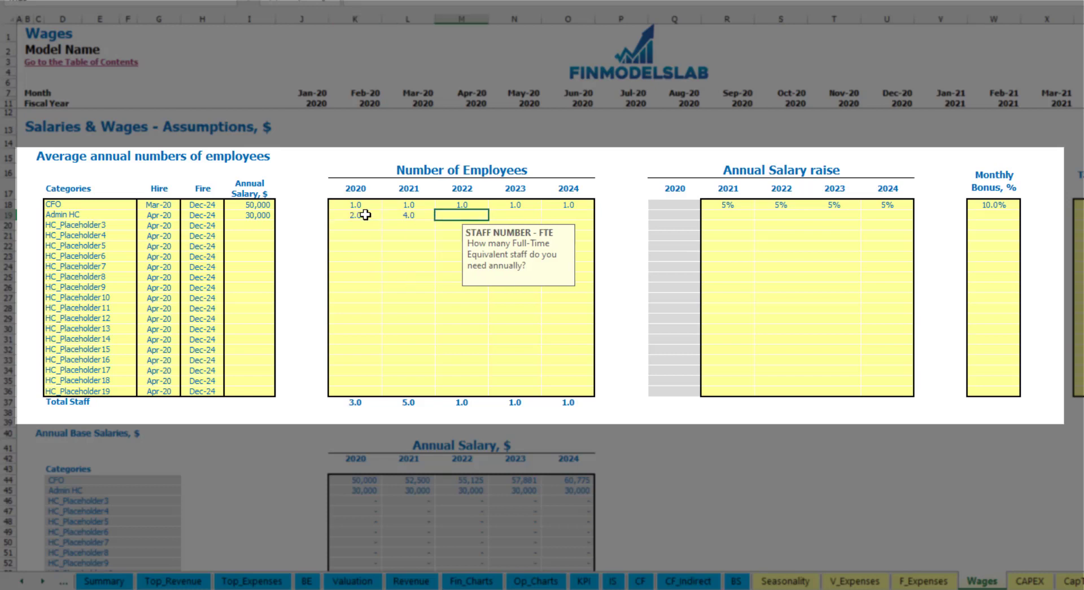
{"action": "type", "text": "6"}
{"action": "key", "text": "Tab"}
{"action": "type", "text": "8"}
{"action": "key", "text": "Tab"}
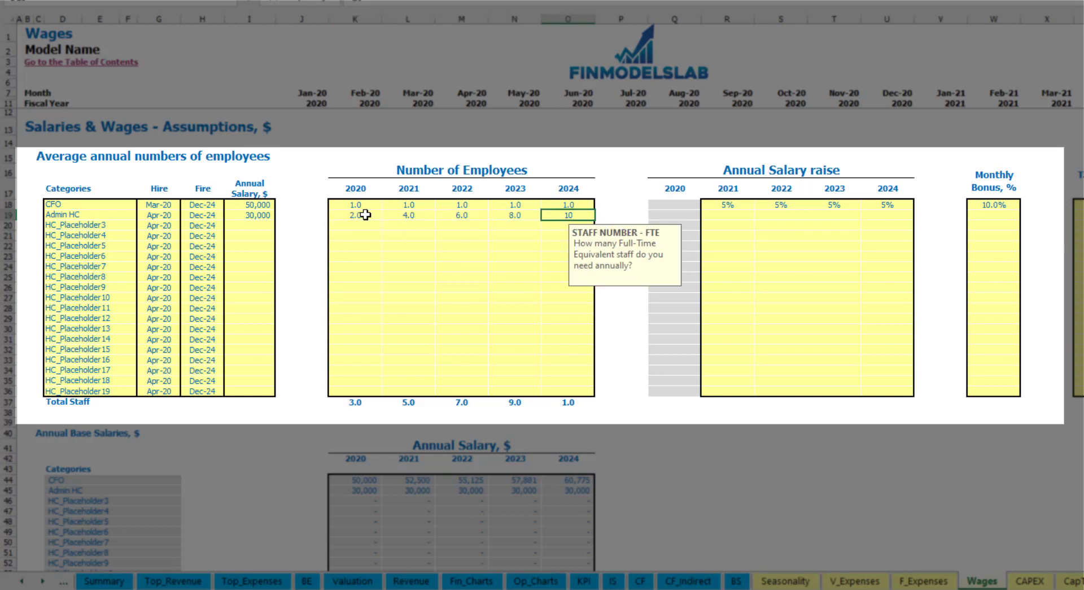
{"action": "type", "text": "10"}
{"action": "key", "text": "Tab"}
Set Admin HC's annual salary raise to 3% for 2021 and copy it across 2022 to 2024.
{"action": "left_click", "coordinate": [724, 214]}
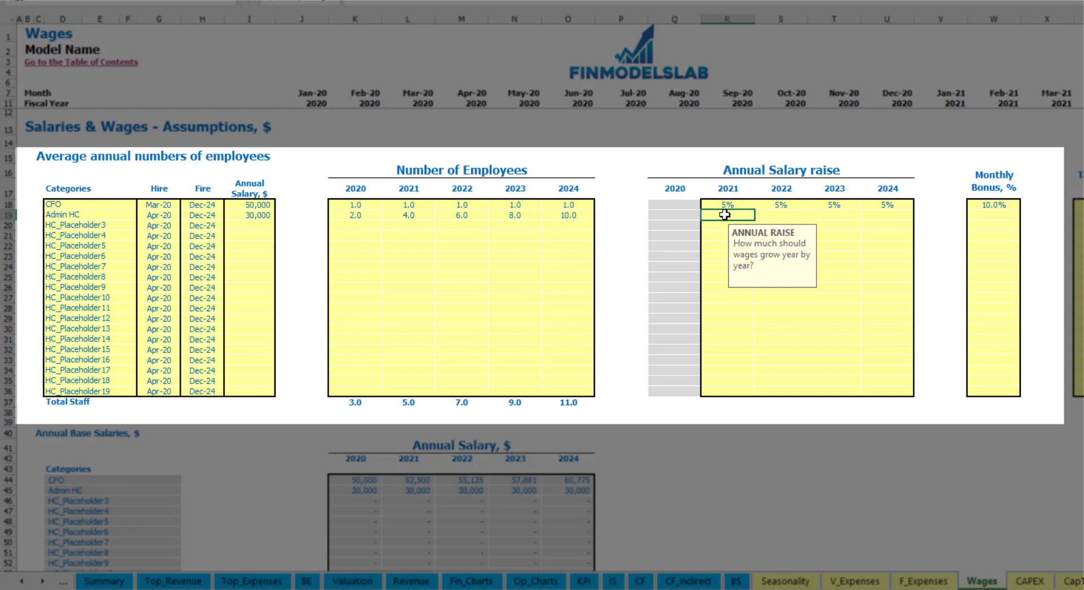
{"action": "type", "text": "3"}
{"action": "key", "text": "ctrl+Return"}
{"action": "key", "text": "ctrl+c"}
{"action": "key", "text": "shift+Right"}
{"action": "key", "text": "shift+Right"}
{"action": "key", "text": "shift+Right"}
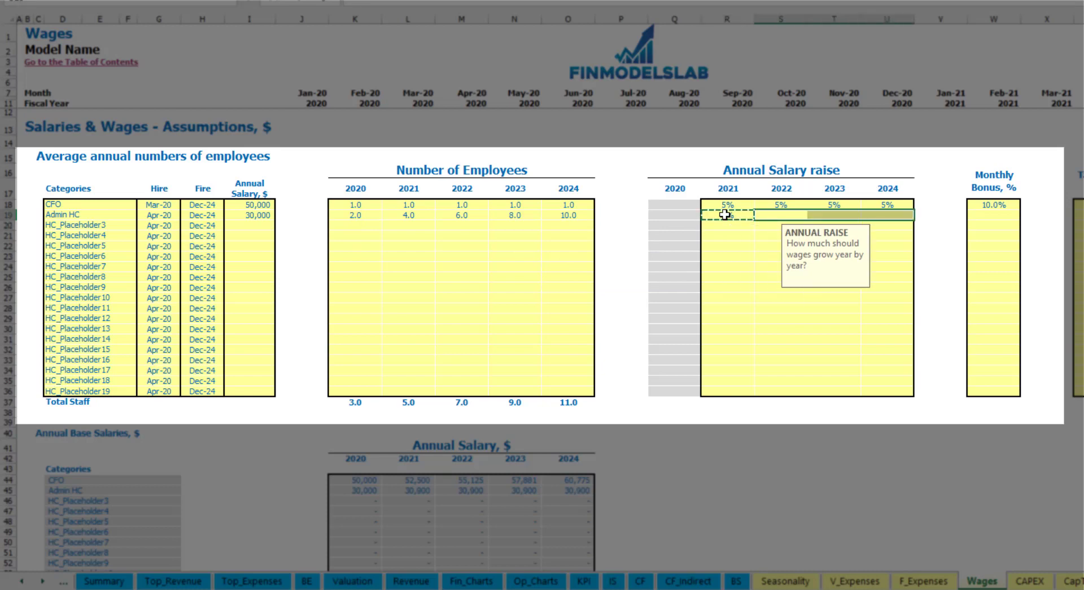
{"action": "key", "text": "ctrl+v"}
Set Admin HC's monthly bonus to 5% and enter its tax rate.
{"action": "left_click", "coordinate": [1010, 219]}
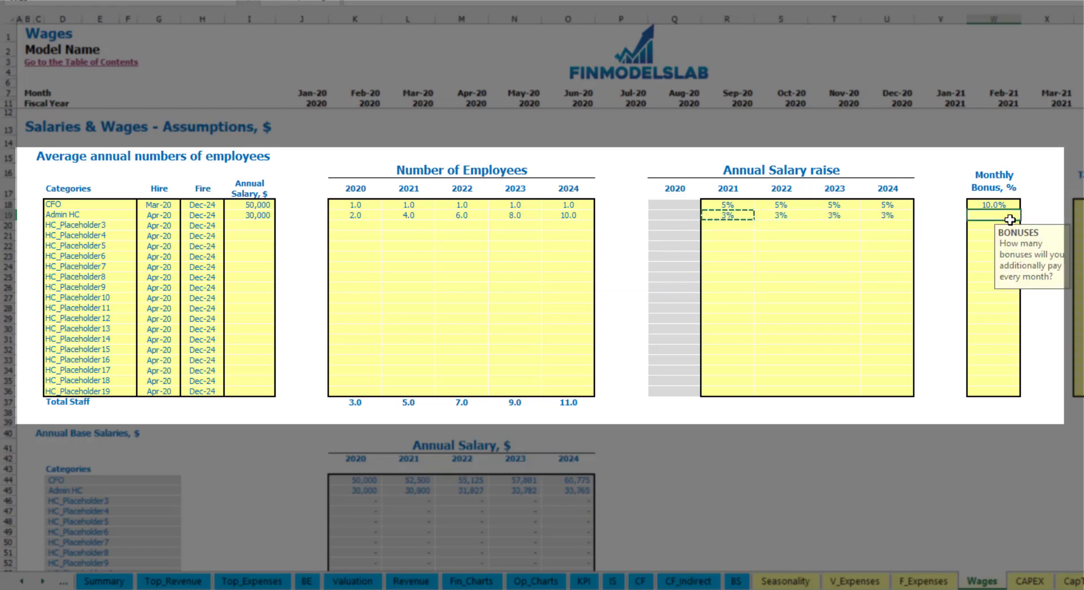
{"action": "type", "text": "5"}
{"action": "key", "text": "Tab"}
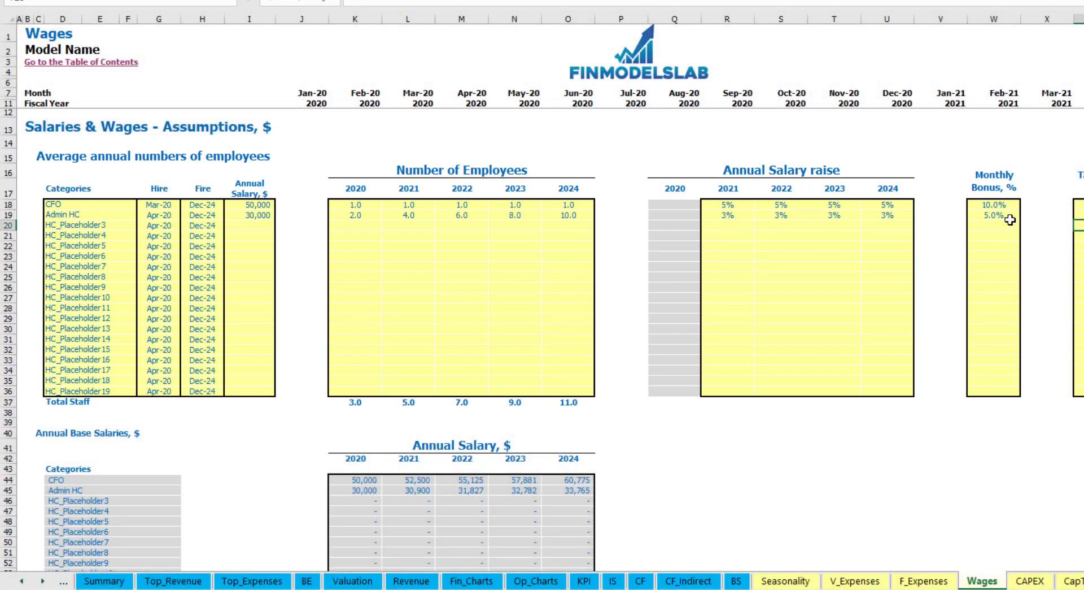
Examine Admin HC's row in the Total Staff Numbers table, from Apr-20 through the 2024 months.
{"action": "scroll", "coordinate": [451, 333], "scroll_direction": "down", "scroll_amount": 3}
{"action": "scroll", "coordinate": [451, 333], "scroll_direction": "down", "scroll_amount": 10}
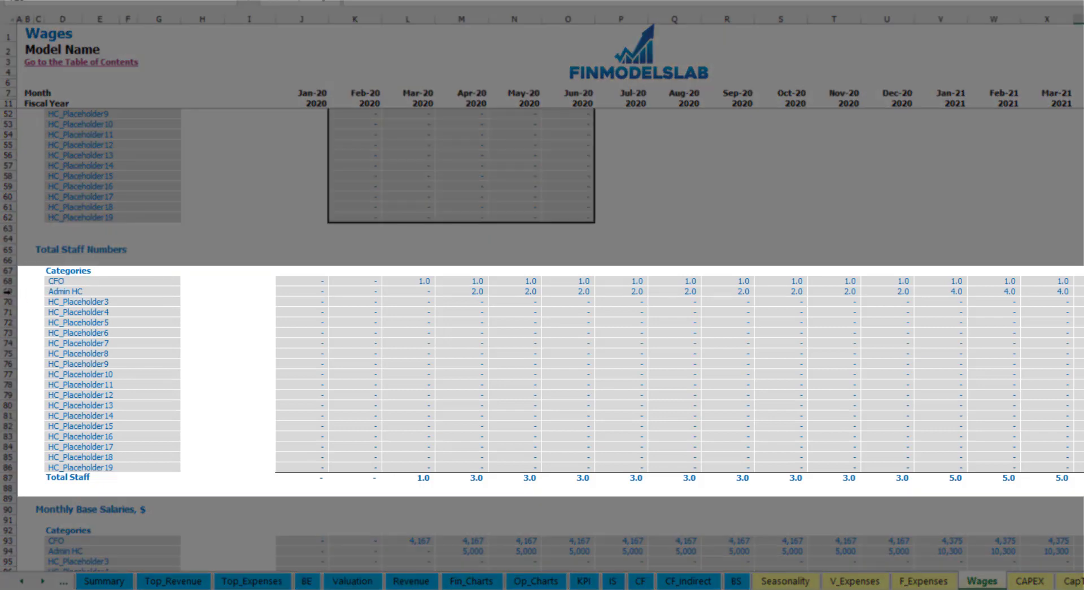
{"action": "left_click", "coordinate": [13, 292]}
{"action": "left_click", "coordinate": [473, 291]}
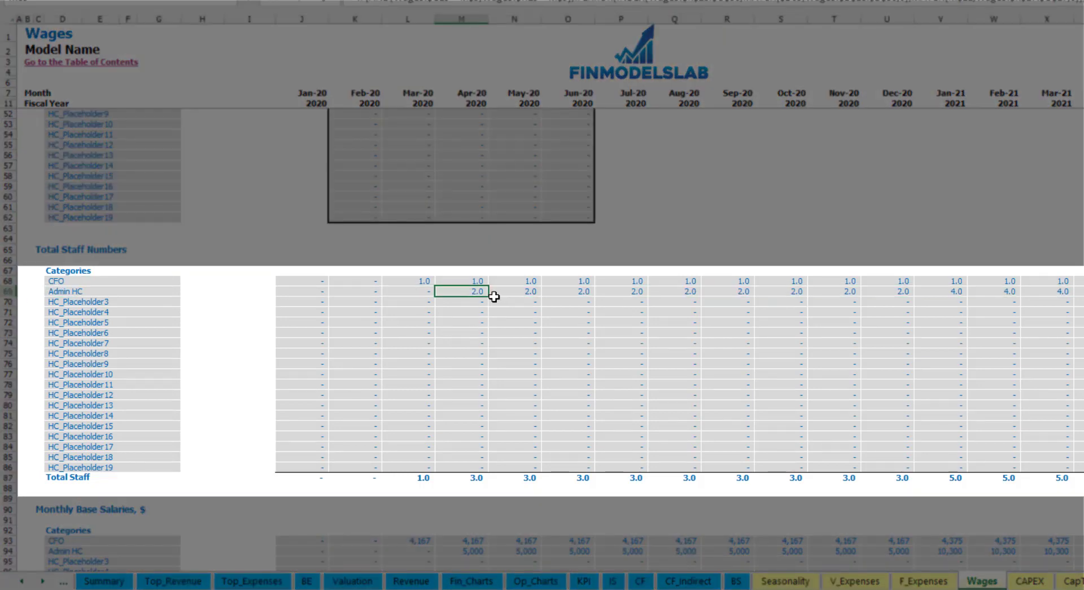
{"action": "left_click_drag", "start_coordinate": [477, 291], "coordinate": [898, 289]}
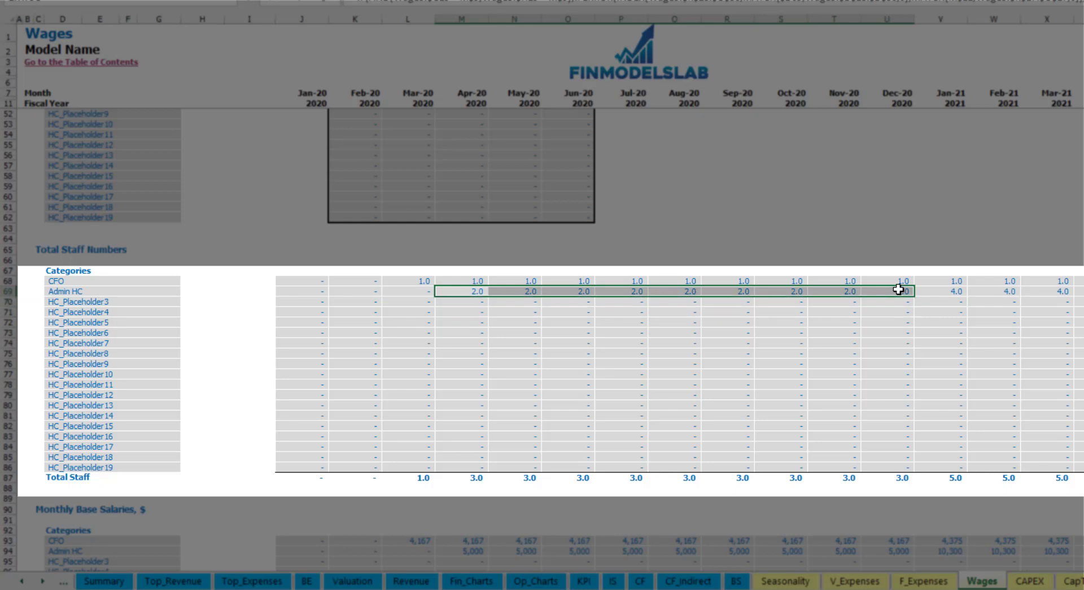
{"action": "left_click", "coordinate": [959, 292]}
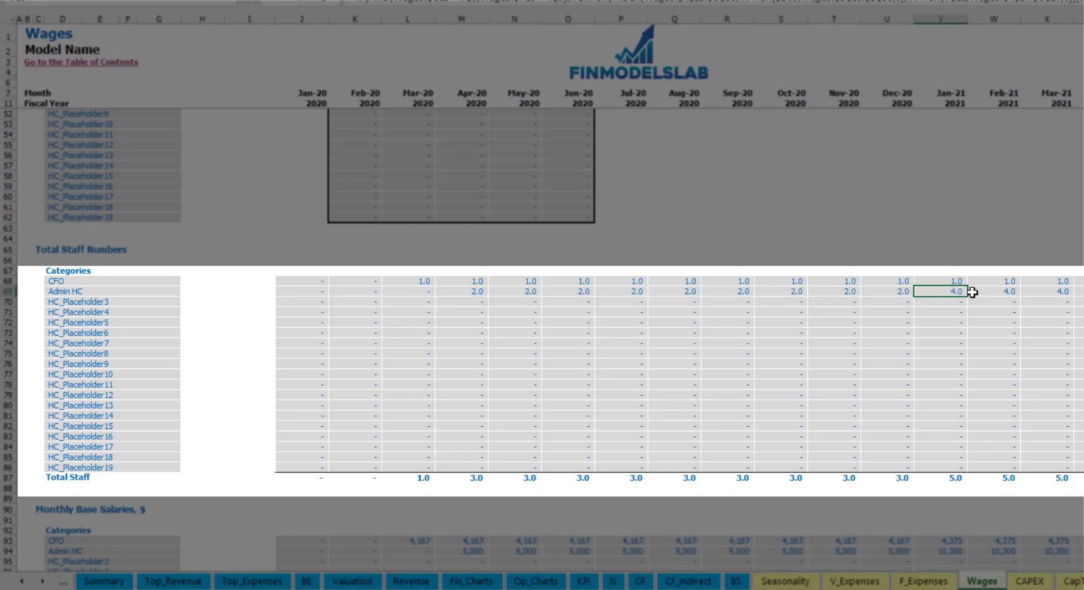
{"action": "left_click_drag", "start_coordinate": [972, 291], "coordinate": [1079, 291]}
{"action": "scroll", "coordinate": [549, 373], "scroll_direction": "right", "scroll_amount": 10}
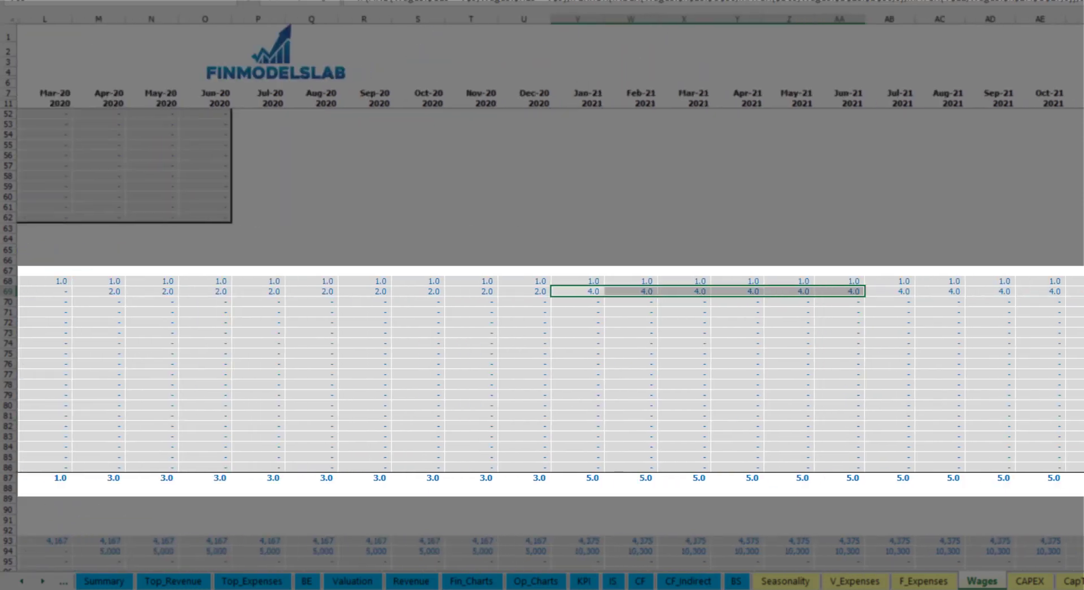
{"action": "scroll", "coordinate": [550, 285], "scroll_direction": "right", "scroll_amount": 3}
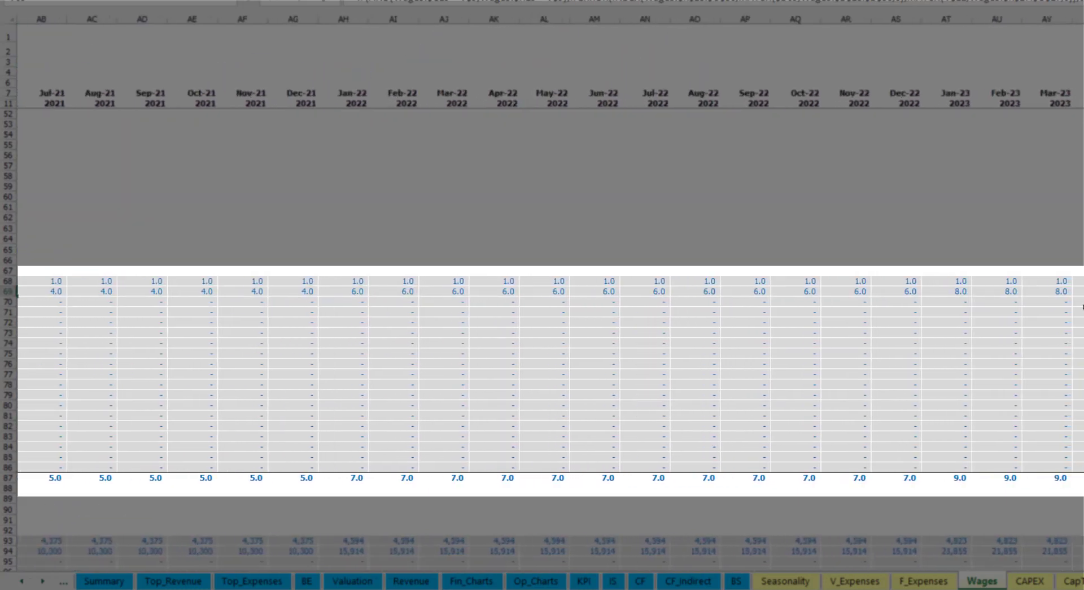
{"action": "left_click", "coordinate": [1079, 291]}
{"action": "scroll", "coordinate": [1079, 291], "scroll_direction": "right", "scroll_amount": 7}
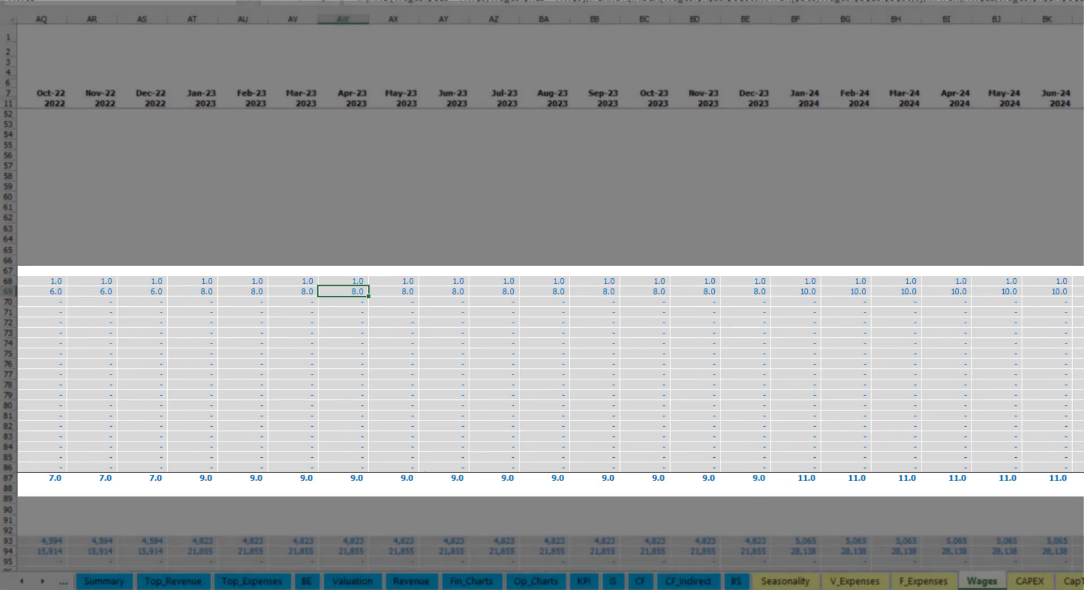
Compare Admin HC's monthly base salaries with its staff numbers from Apr-20, and review its Monthly Bonus and Monthly Base Taxes rows.
{"action": "scroll", "coordinate": [310, 500], "scroll_direction": "left", "scroll_amount": 15}
{"action": "scroll", "coordinate": [17, 454], "scroll_direction": "down", "scroll_amount": 3}
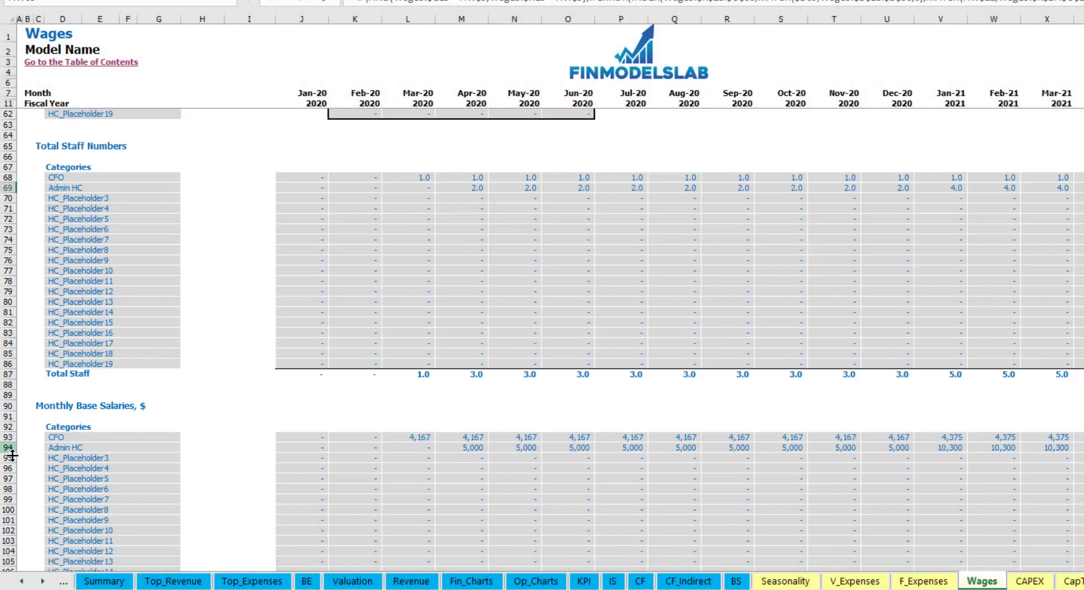
{"action": "left_click", "coordinate": [8, 447]}
{"action": "left_click", "coordinate": [463, 447]}
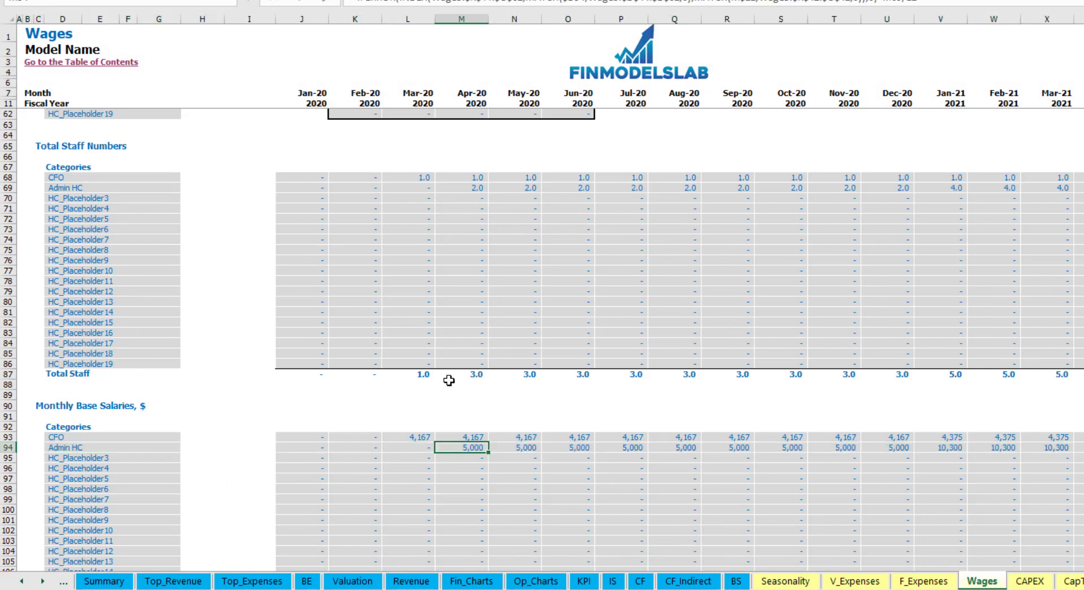
{"action": "left_click", "coordinate": [472, 187]}
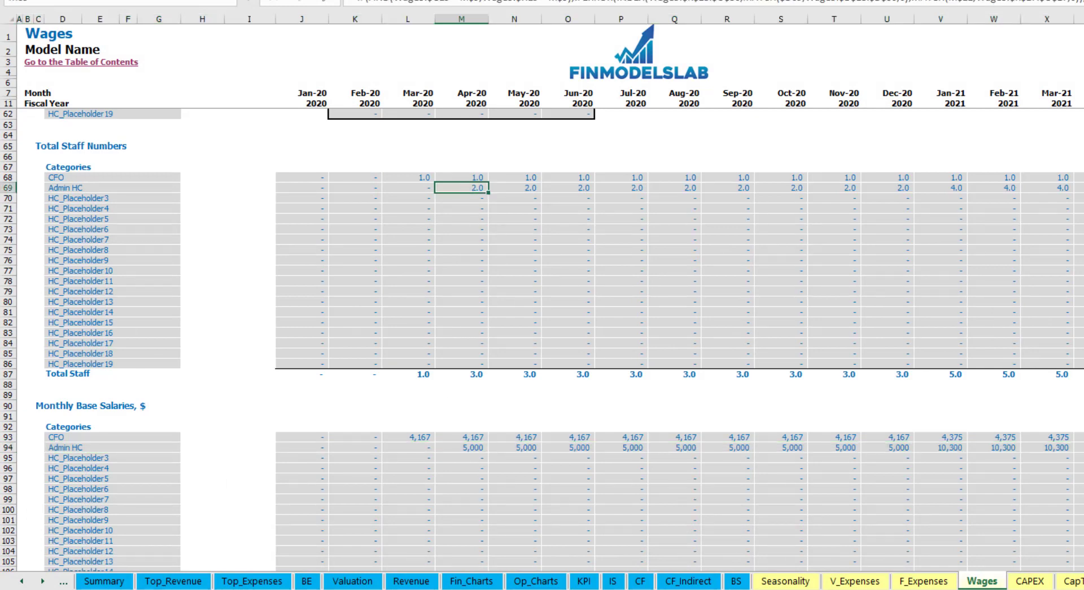
{"action": "left_click", "coordinate": [100, 447]}
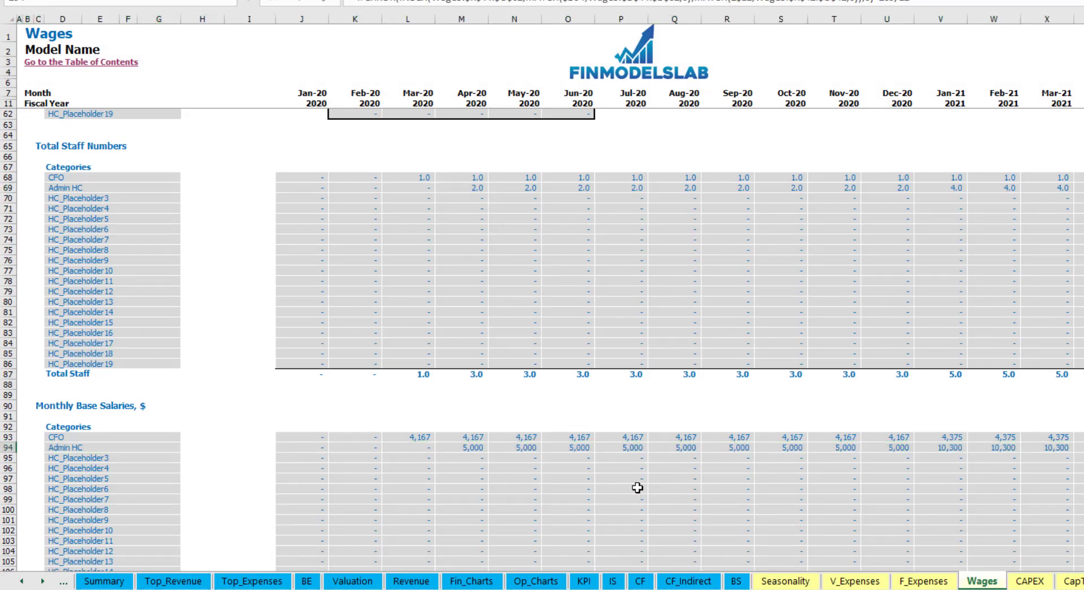
{"action": "scroll", "coordinate": [638, 487], "scroll_direction": "down", "scroll_amount": 10}
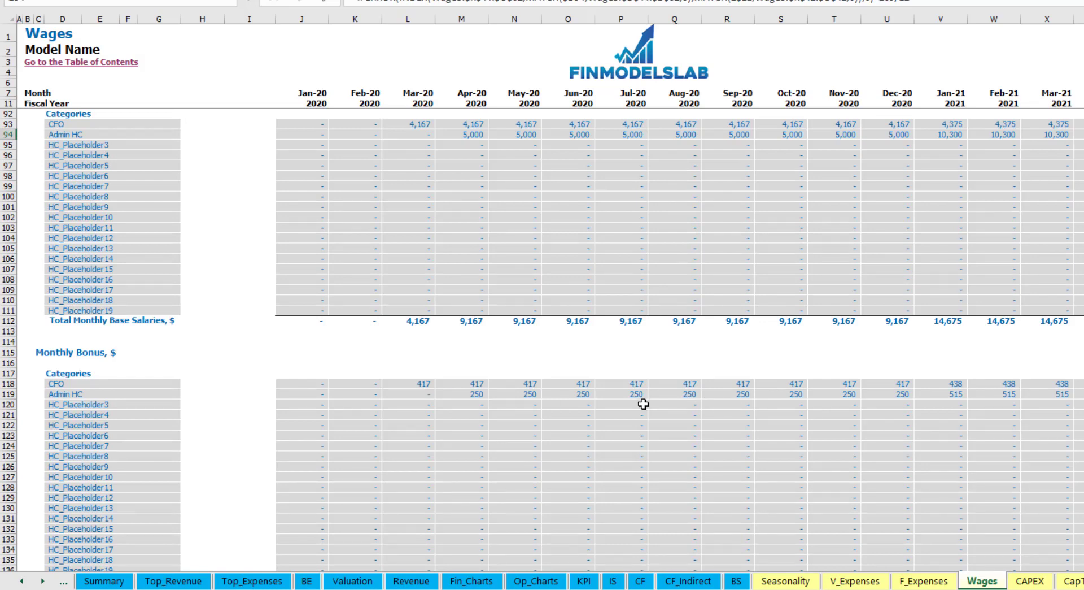
{"action": "scroll", "coordinate": [404, 406], "scroll_direction": "down", "scroll_amount": 10}
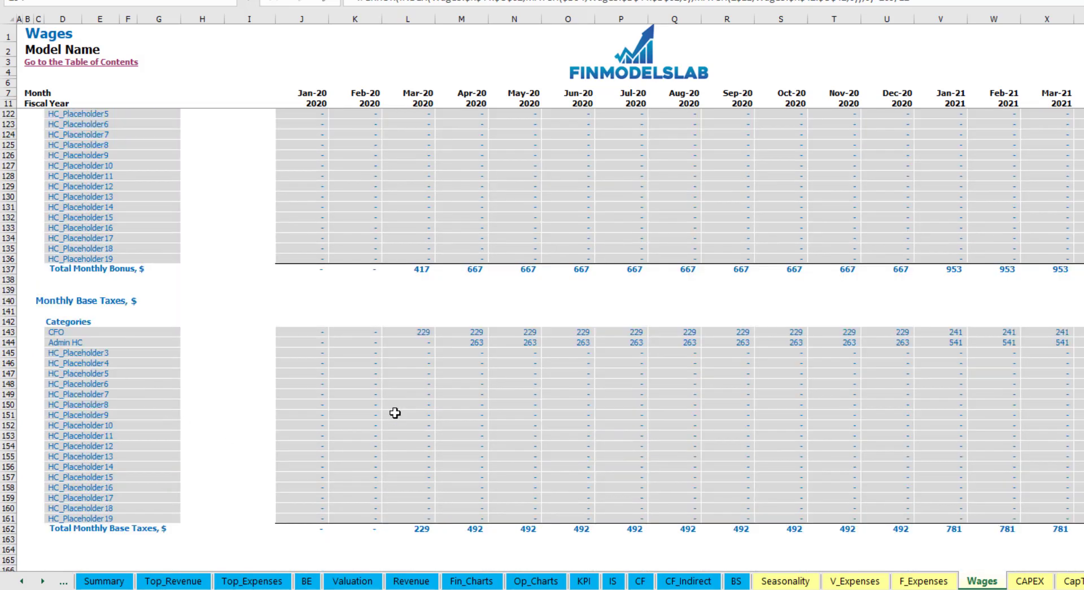
Expand the Salary and Wages group in the Income Statement and examine the CFO, Admin HC and placeholder lines.
{"action": "left_click", "coordinate": [614, 582]}
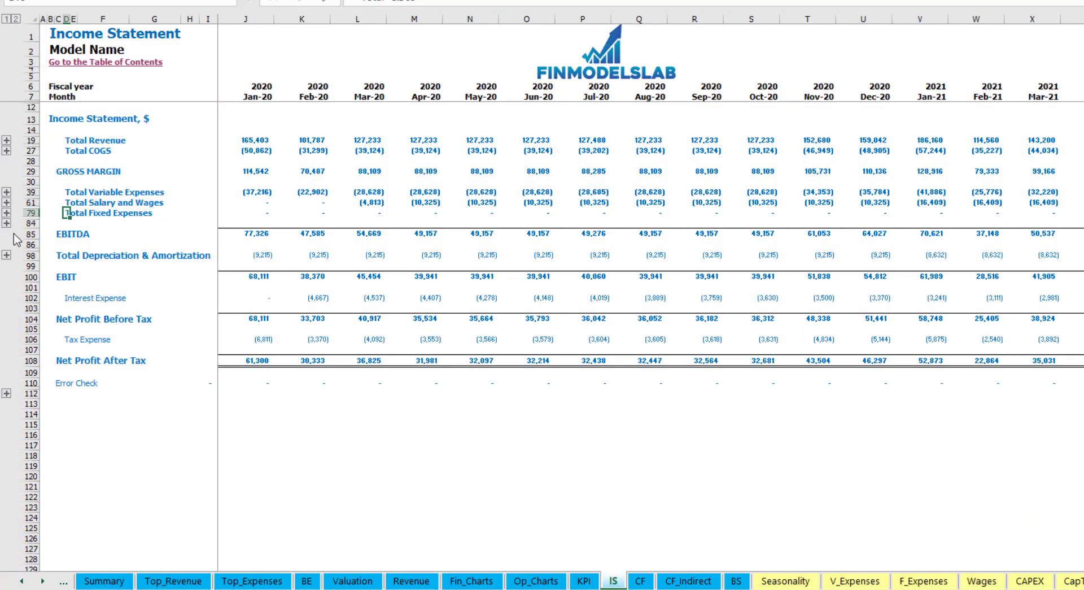
{"action": "left_click", "coordinate": [6, 202]}
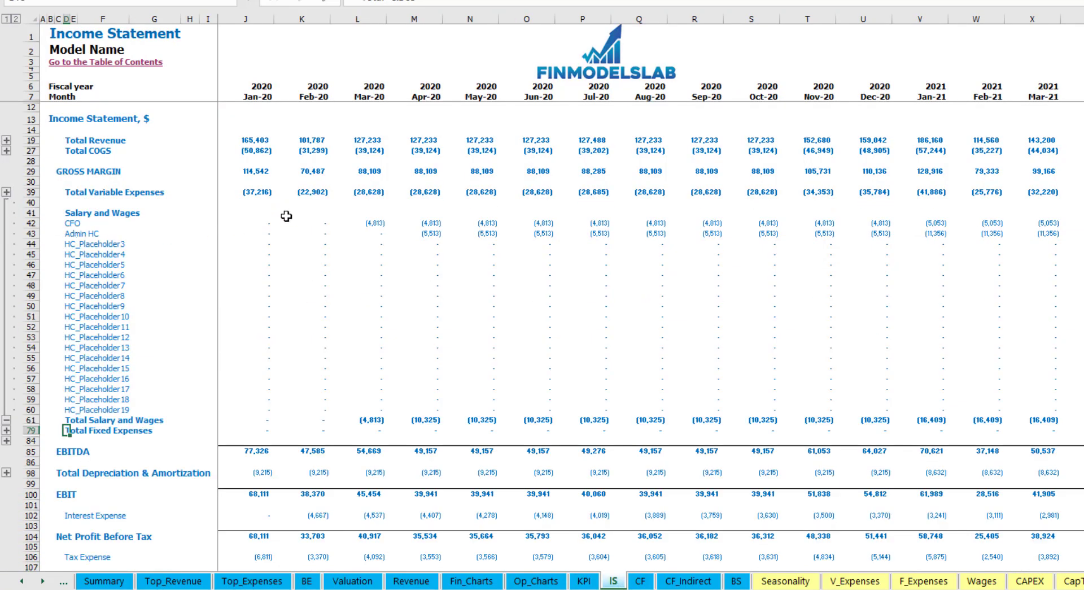
{"action": "left_click", "coordinate": [236, 224]}
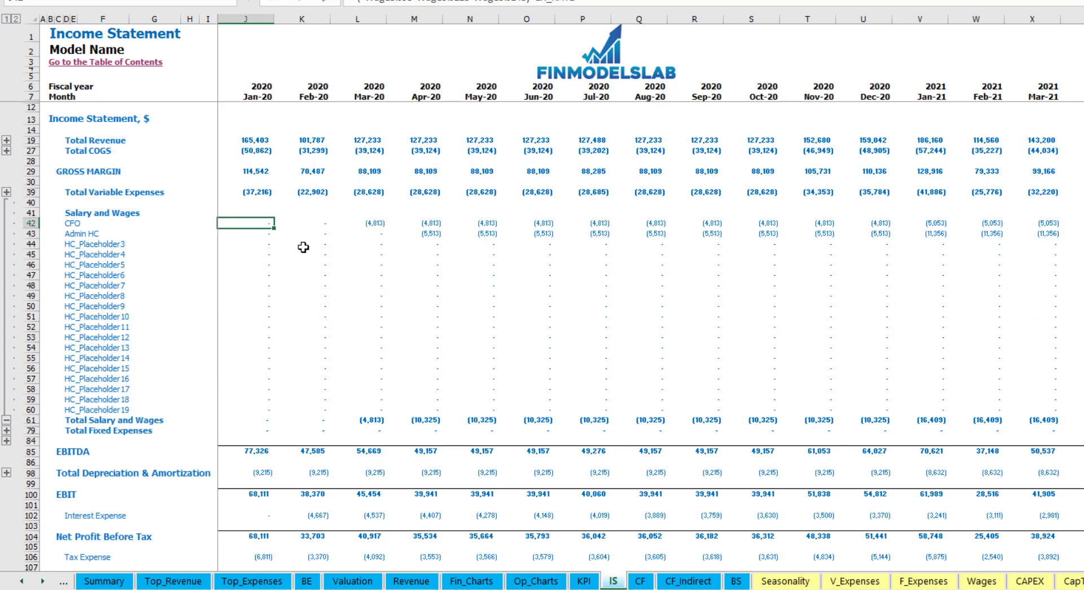
{"action": "left_click_drag", "start_coordinate": [74, 221], "coordinate": [74, 410]}
{"action": "left_click", "coordinate": [127, 233]}
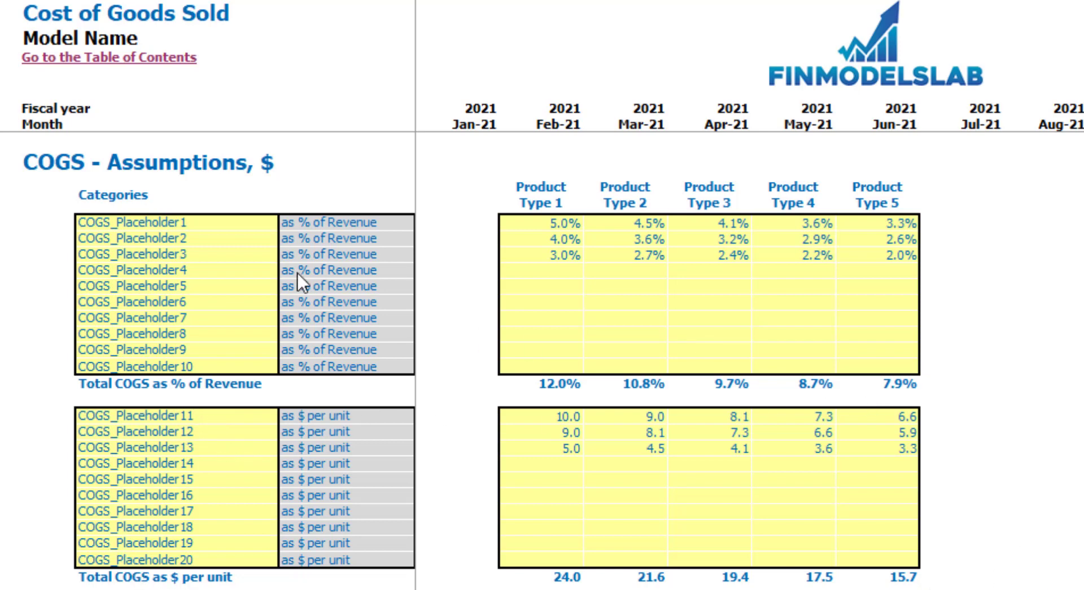
Rename the first COGS category, calculated as a percentage of revenue, as _Pack.
{"action": "left_click", "coordinate": [175, 223]}
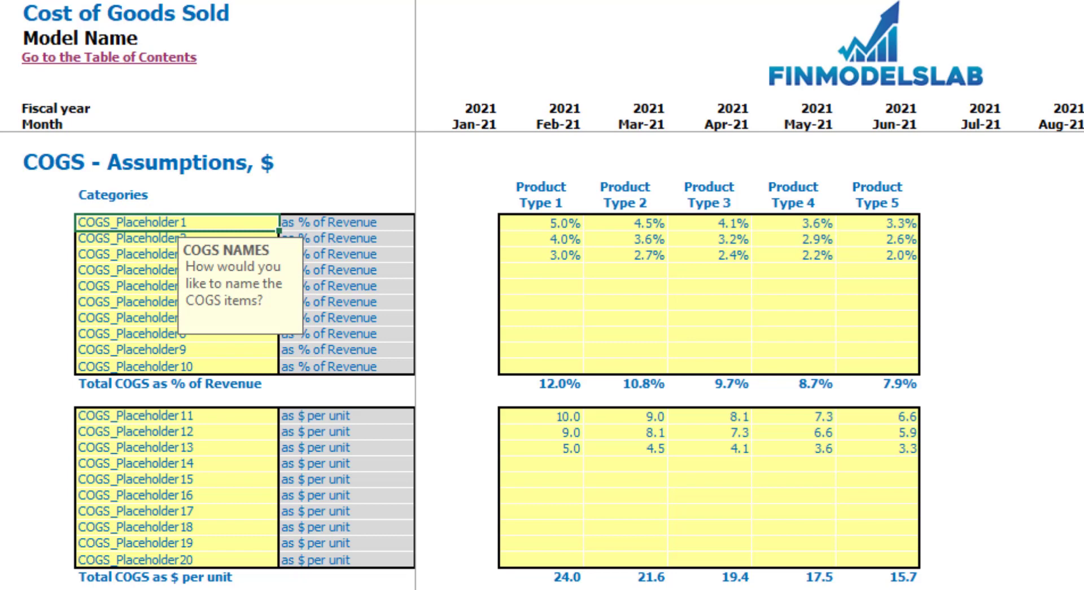
{"action": "type", "text": "Pack"}
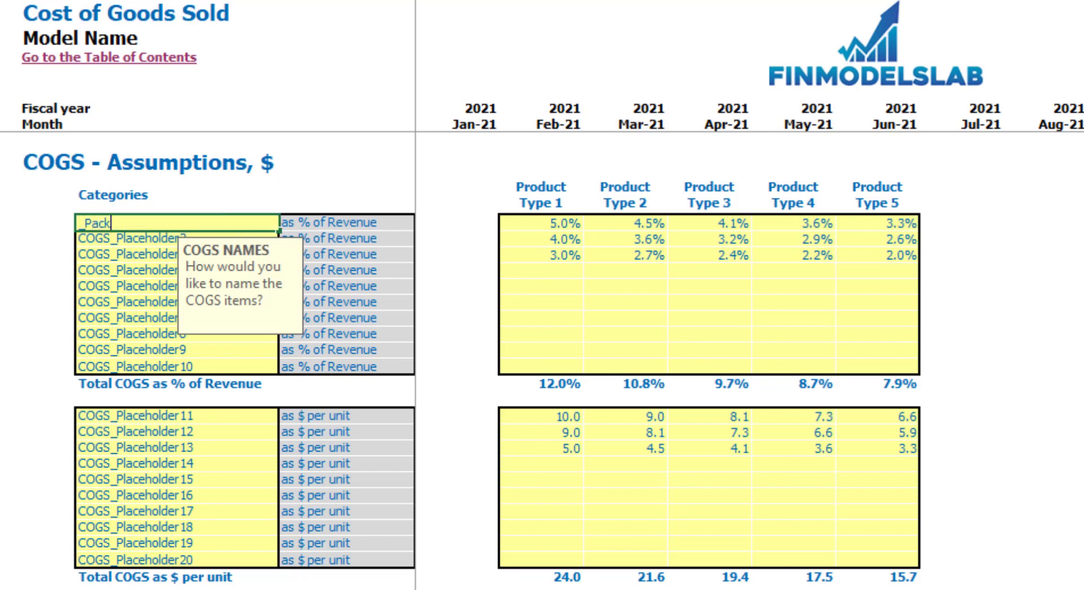
{"action": "key", "text": "Return"}
{"action": "left_click", "coordinate": [1043, 390]}
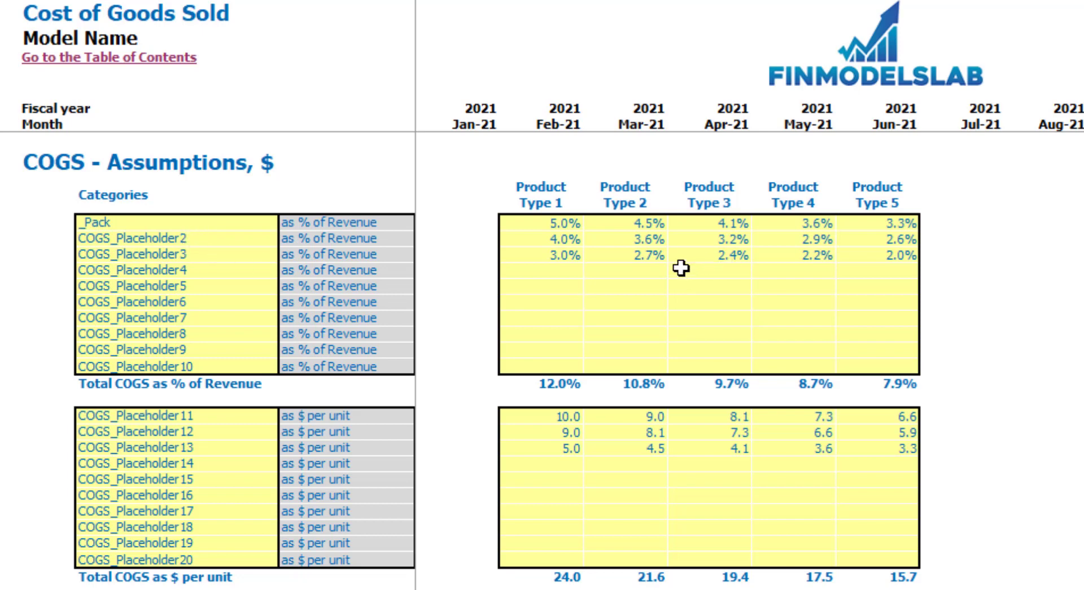
Set _Pack's percentage of revenue to 6%, 7%, 8%, 9% and 10% for Product Types 1 through 5.
{"action": "left_click", "coordinate": [564, 224]}
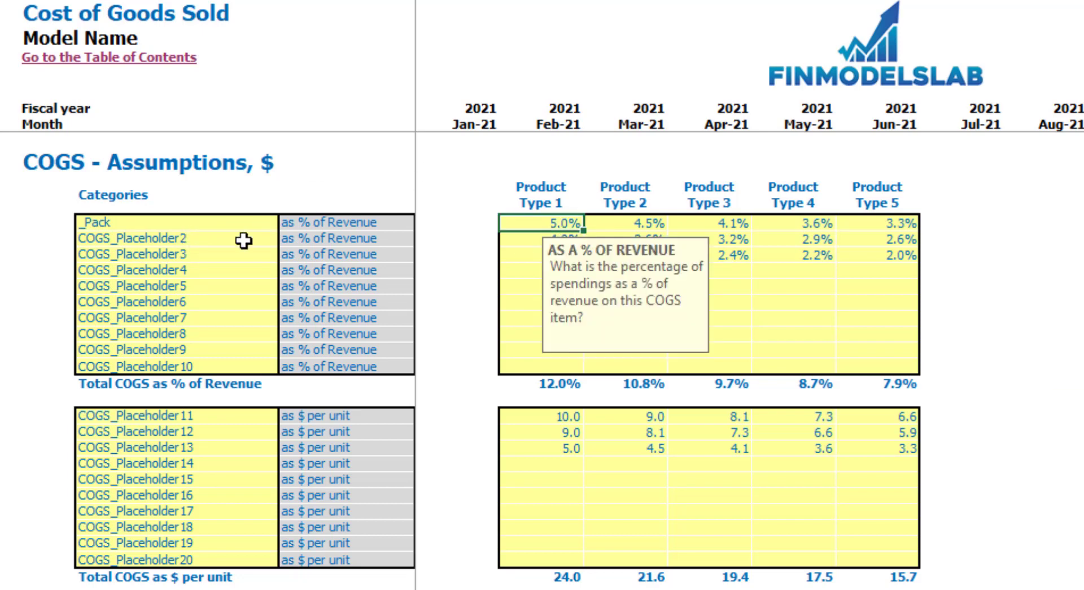
{"action": "key", "text": "Tab"}
{"action": "type", "text": "7"}
{"action": "key", "text": "Tab"}
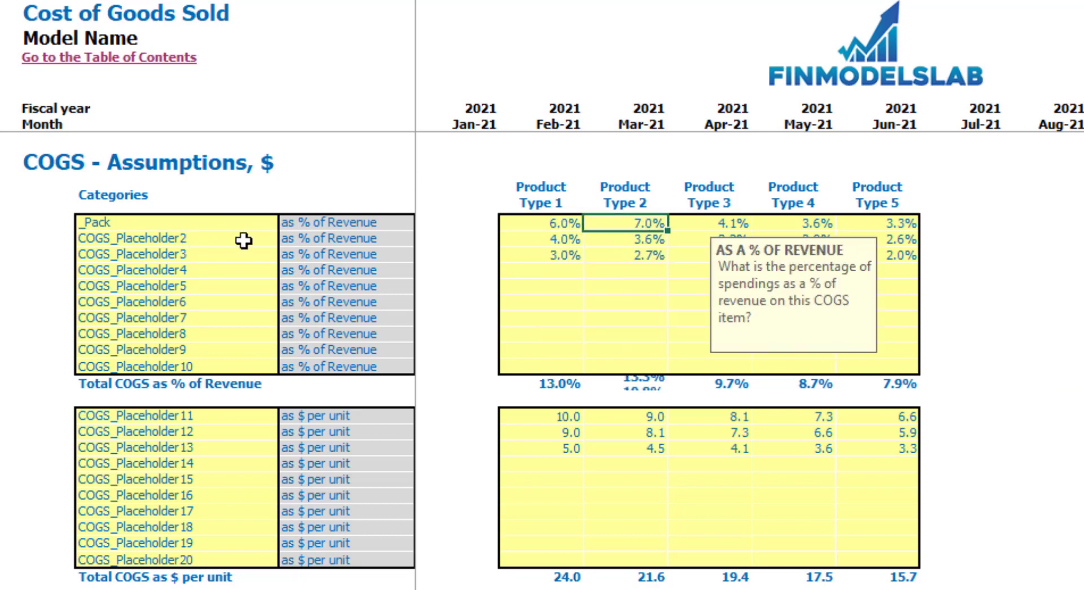
{"action": "type", "text": "8"}
{"action": "key", "text": "Tab"}
{"action": "type", "text": "9"}
{"action": "key", "text": "Tab"}
{"action": "type", "text": "10"}
{"action": "key", "text": "Return"}
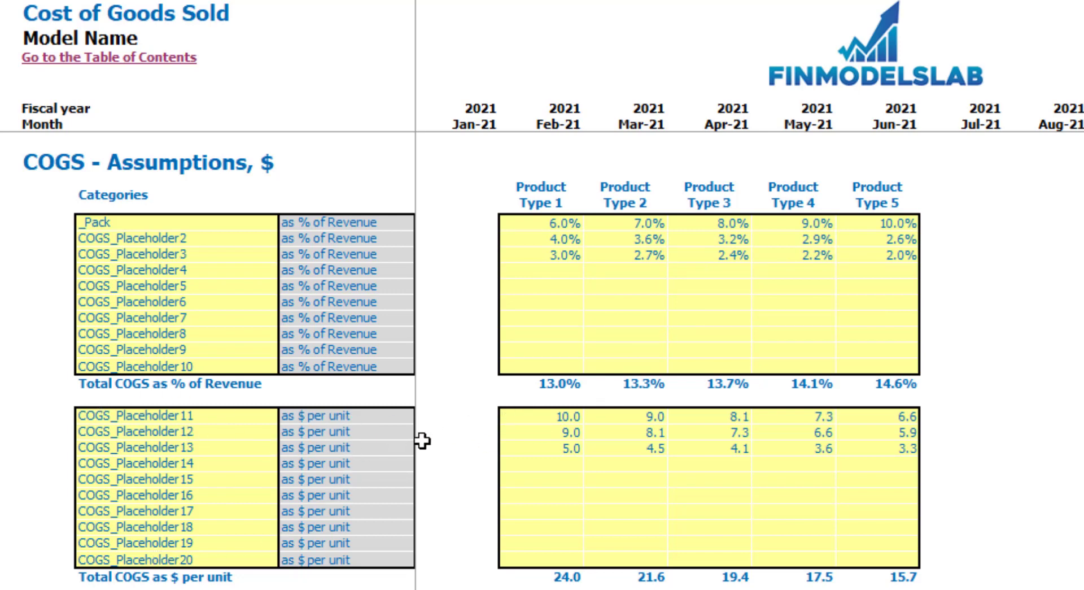
{"action": "left_click", "coordinate": [528, 418]}
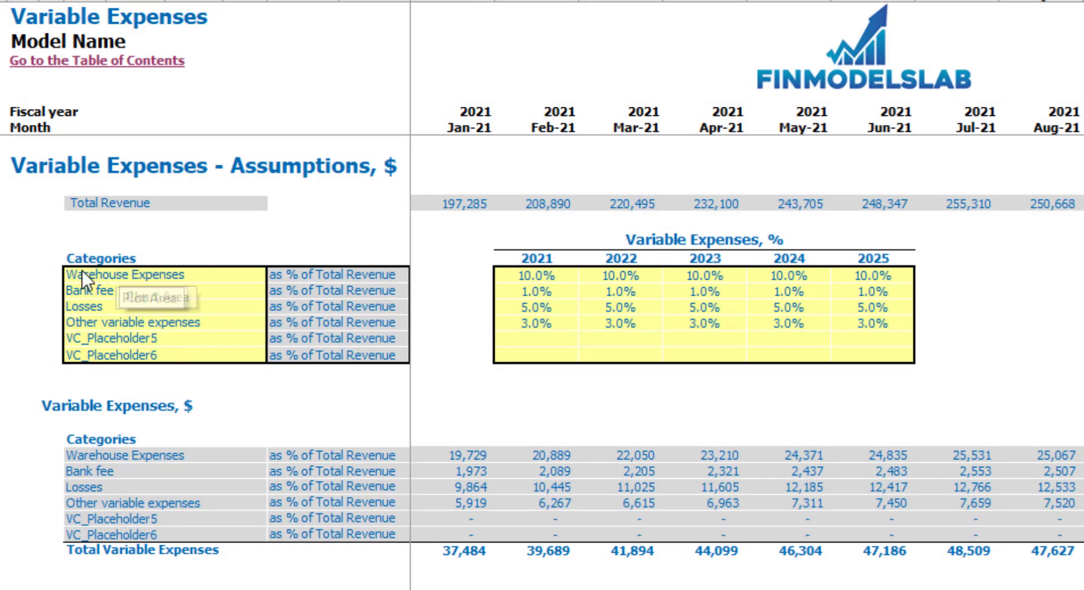
On the Variable Expenses sheet, set Warehouse Expenses to 12%, 14%, 16% and 18% of revenue for 2022 through 2025.
{"action": "left_click", "coordinate": [142, 276]}
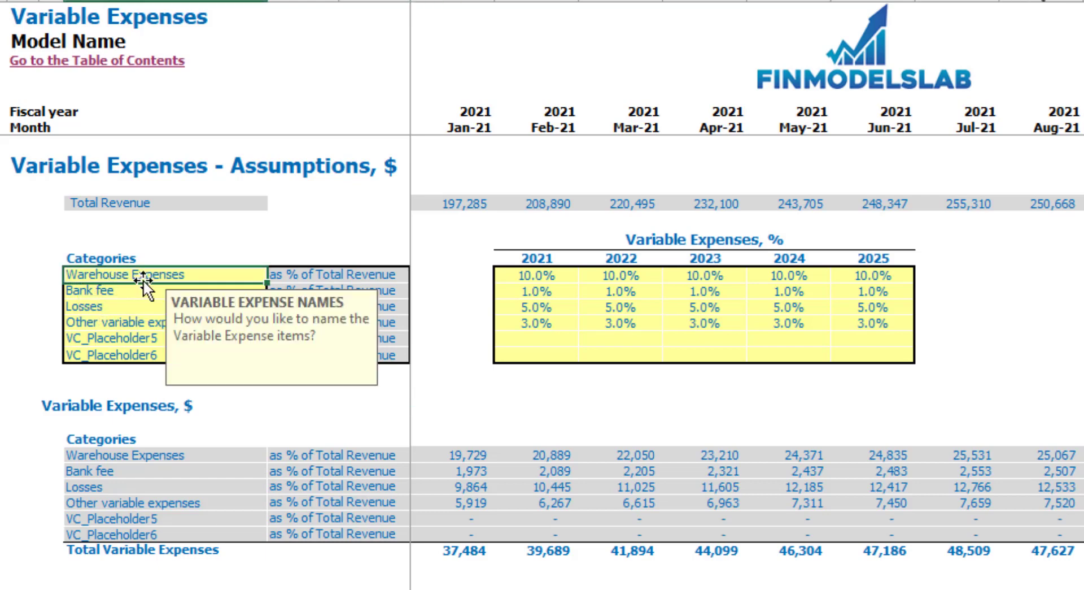
{"action": "left_click", "coordinate": [182, 237]}
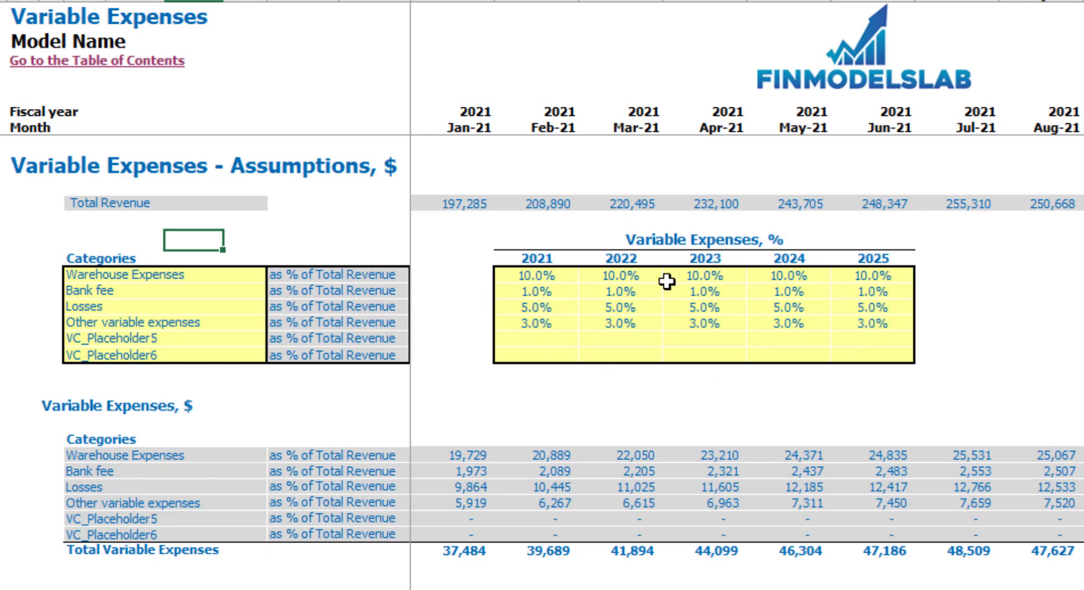
{"action": "left_click", "coordinate": [563, 277]}
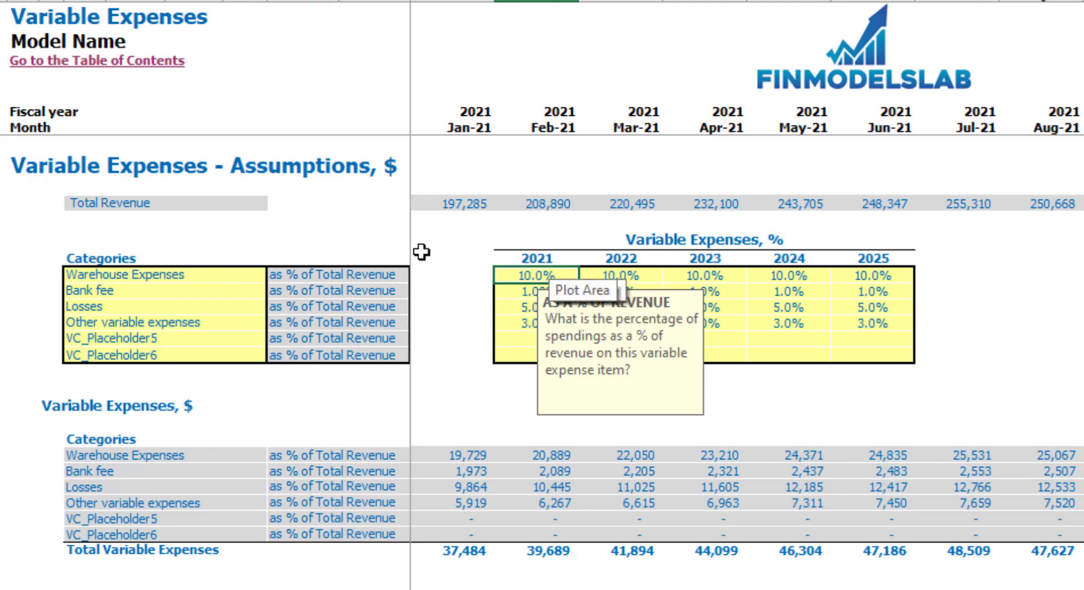
{"action": "left_click", "coordinate": [597, 276]}
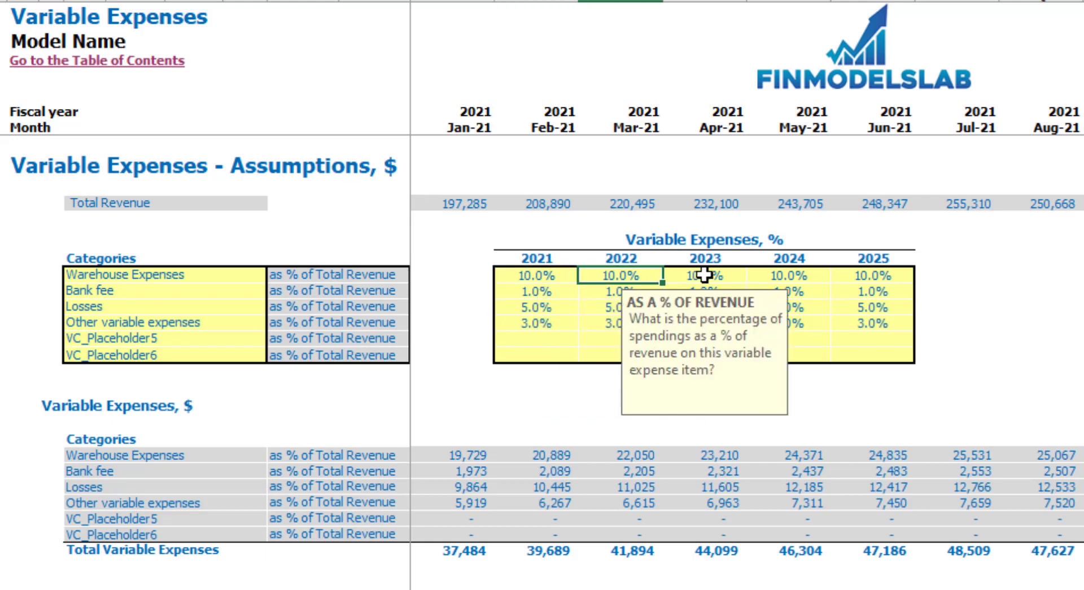
{"action": "type", "text": "12"}
{"action": "key", "text": "Tab"}
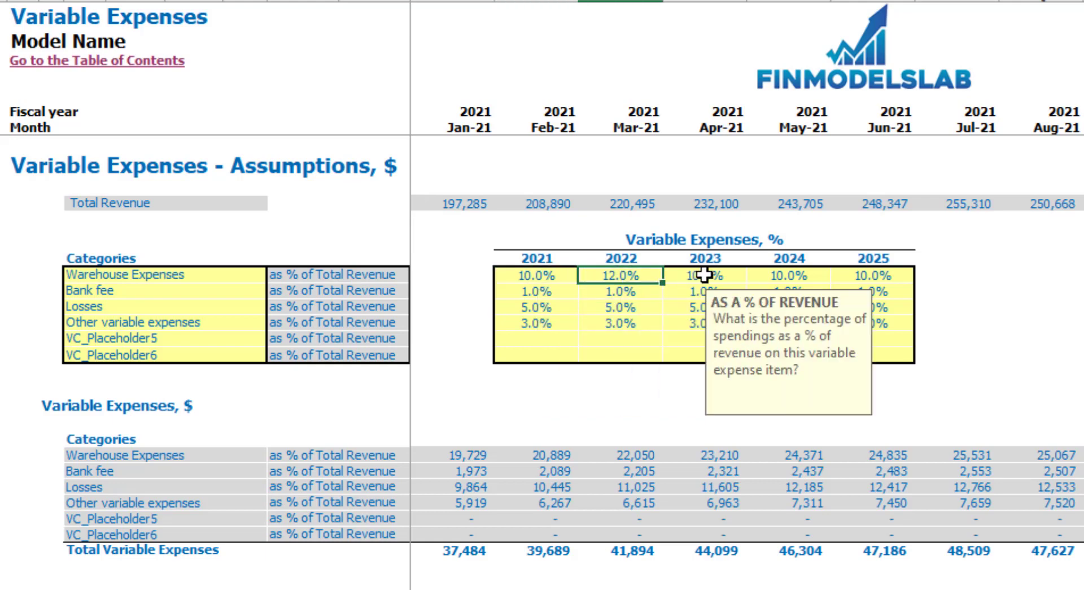
{"action": "type", "text": "14"}
{"action": "key", "text": "Tab"}
{"action": "type", "text": "16"}
{"action": "key", "text": "Tab"}
{"action": "type", "text": "18"}
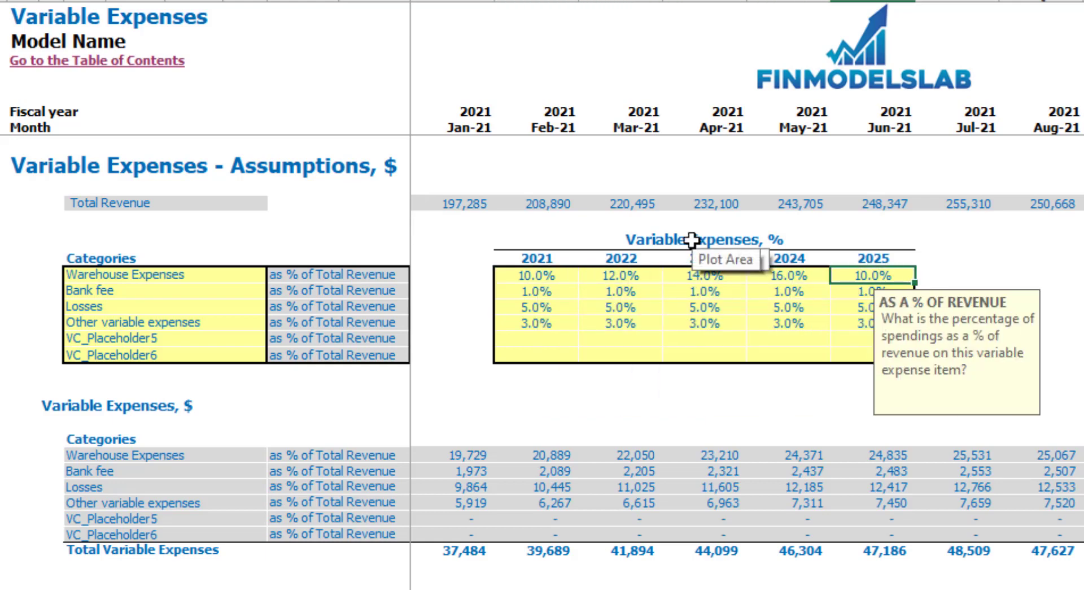
{"action": "key", "text": "Tab"}
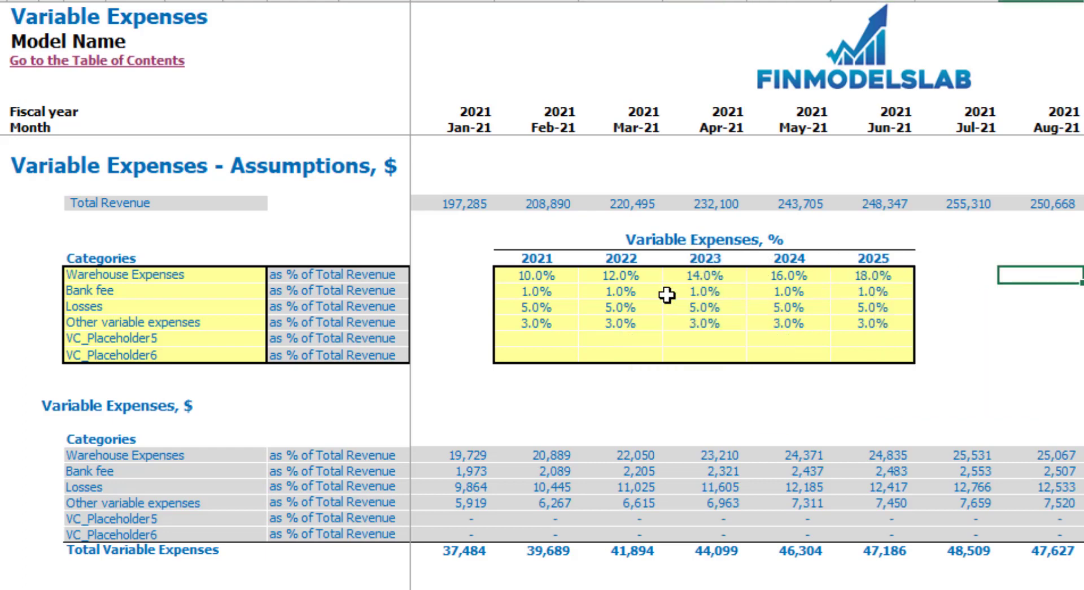
Replace the 2022 through 2025 Warehouse Expenses rates with 9%, 8%, 7% and 6%.
{"action": "left_click", "coordinate": [624, 276]}
{"action": "type", "text": "9"}
{"action": "key", "text": "Tab"}
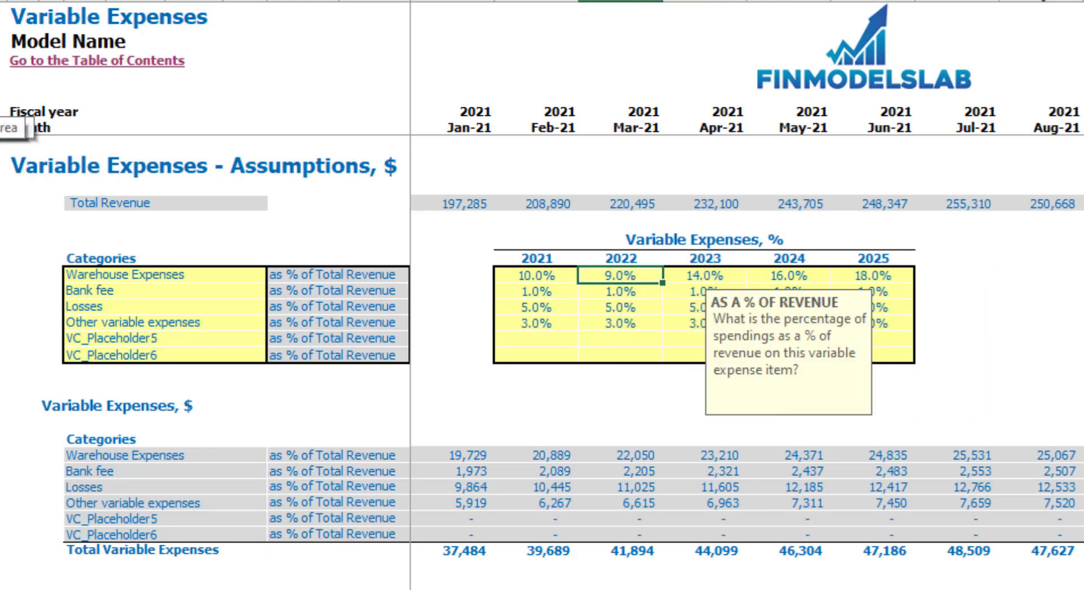
{"action": "type", "text": "8"}
{"action": "key", "text": "Tab"}
{"action": "type", "text": "7"}
{"action": "key", "text": "Tab"}
{"action": "type", "text": "6"}
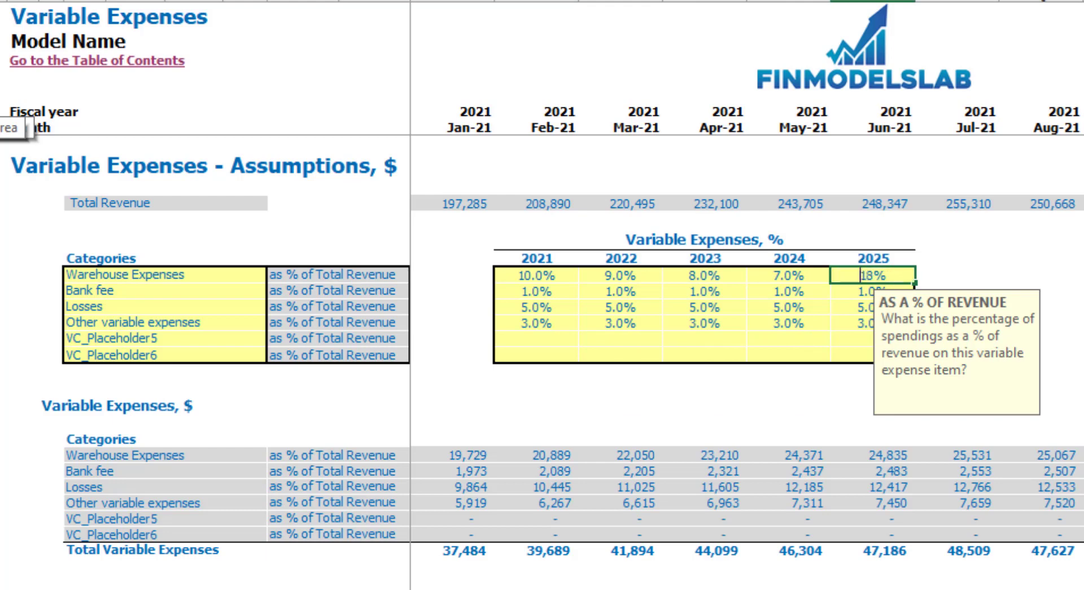
{"action": "key", "text": "Tab"}
{"action": "left_click", "coordinate": [1041, 338]}
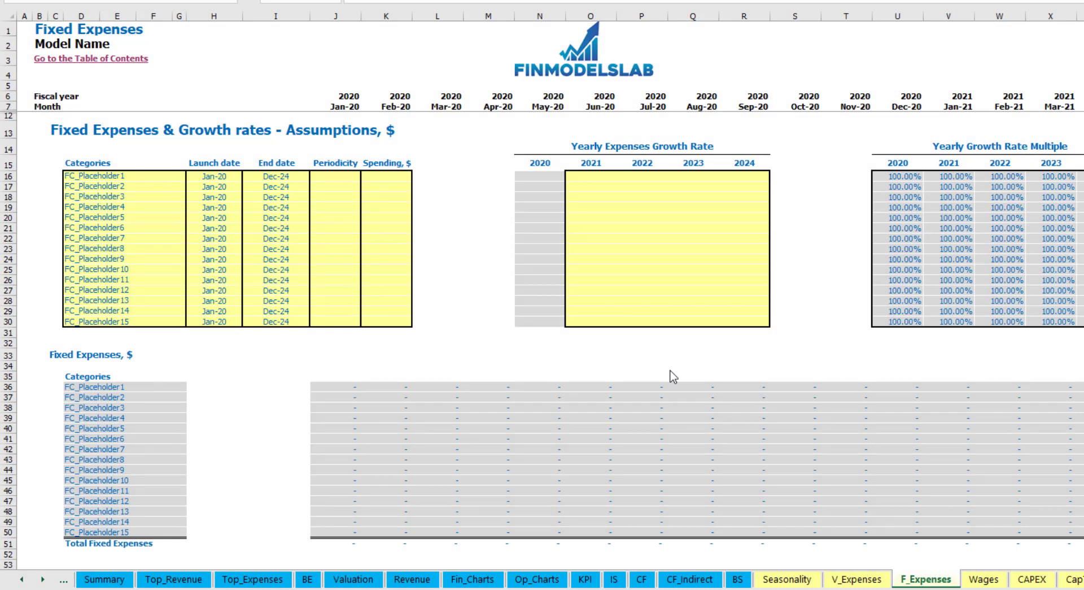
On the Fixed Expenses sheet, rename the first category as Utilities, set its launch date to Mar-20, and check its end date against the timeline.
{"action": "left_click", "coordinate": [126, 175]}
{"action": "type", "text": "Utilities"}
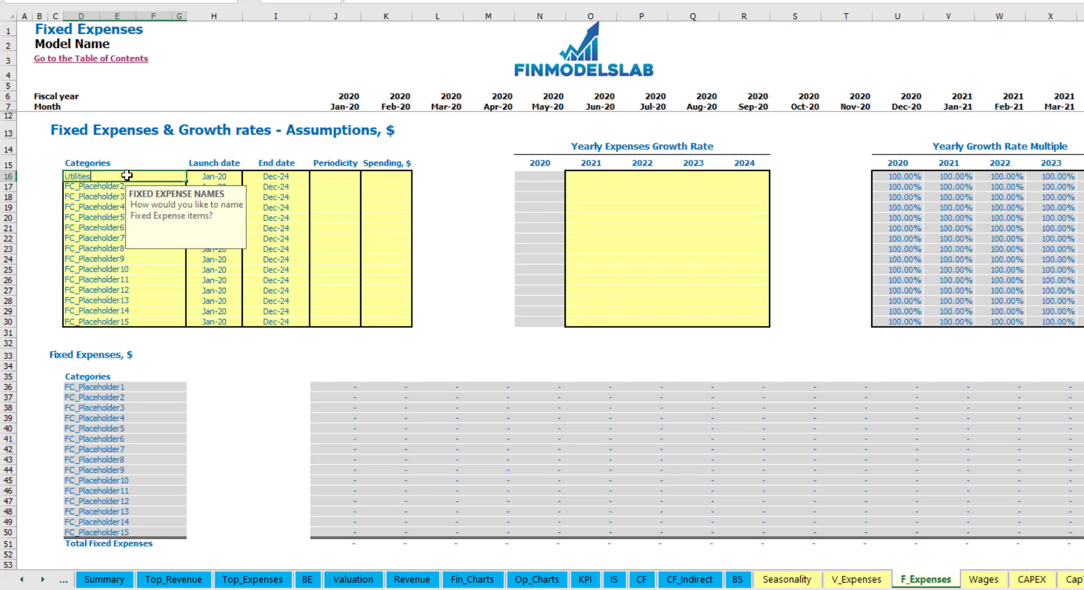
{"action": "key", "text": "Return"}
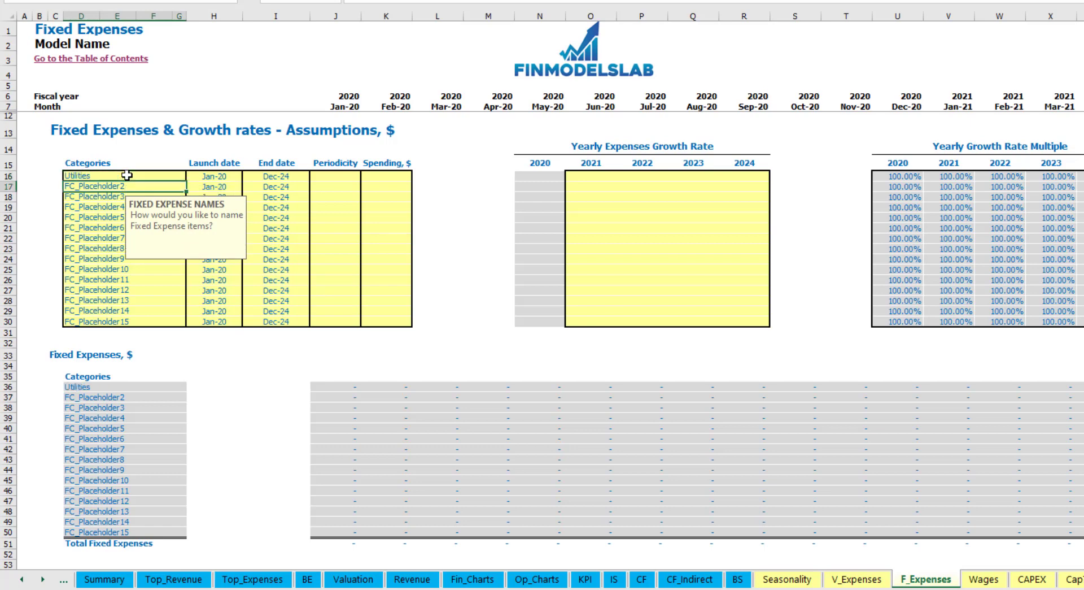
{"action": "left_click", "coordinate": [217, 175]}
{"action": "left_click", "coordinate": [247, 176]}
{"action": "left_click", "coordinate": [212, 206]}
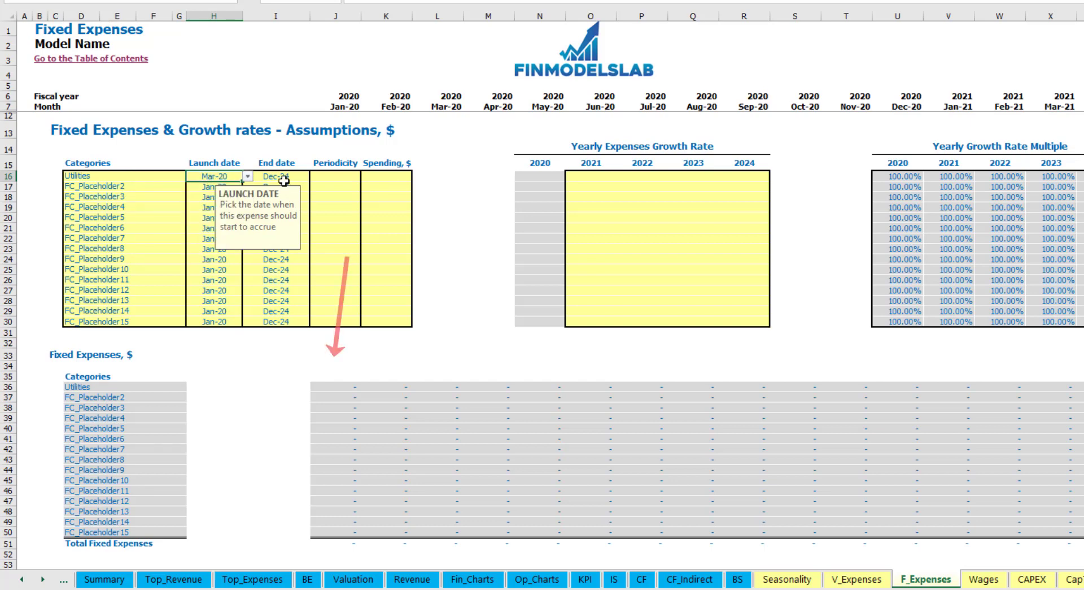
{"action": "left_click", "coordinate": [285, 177]}
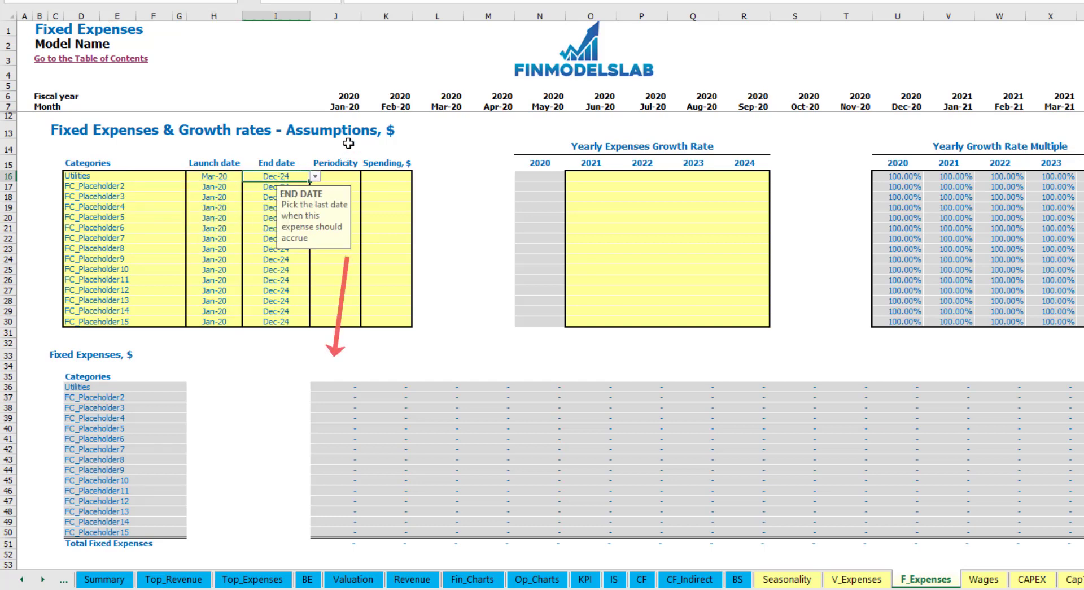
{"action": "left_click", "coordinate": [344, 107]}
{"action": "scroll", "coordinate": [344, 110], "scroll_direction": "right", "scroll_amount": 10}
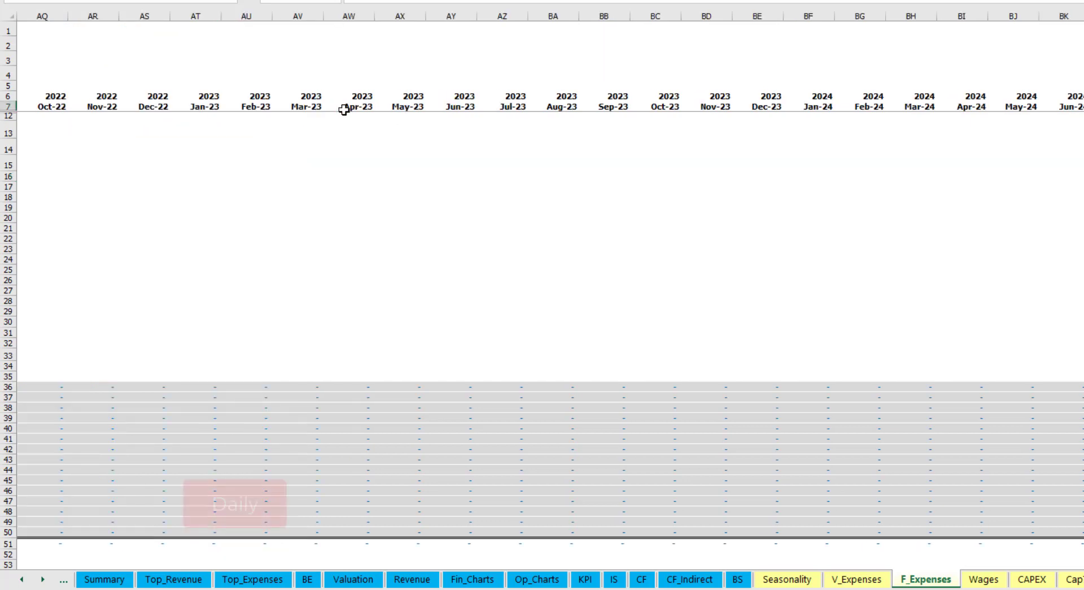
{"action": "scroll", "coordinate": [344, 110], "scroll_direction": "left", "scroll_amount": 10}
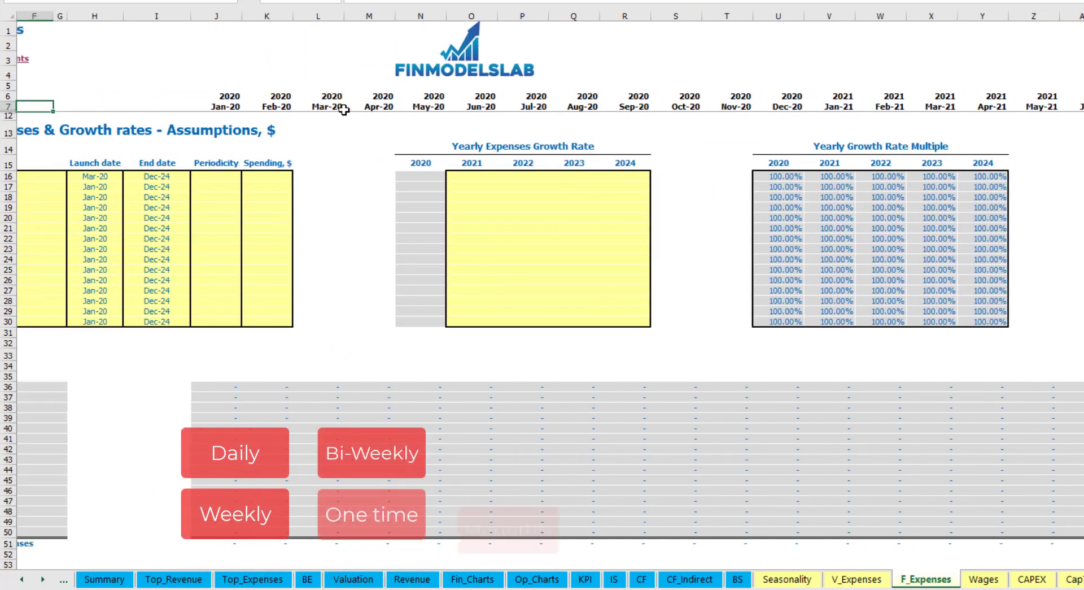
{"action": "scroll", "coordinate": [344, 110], "scroll_direction": "left", "scroll_amount": 2}
Set the Utilities expense's periodicity to Daily and its spending to 50.
{"action": "left_click", "coordinate": [350, 177]}
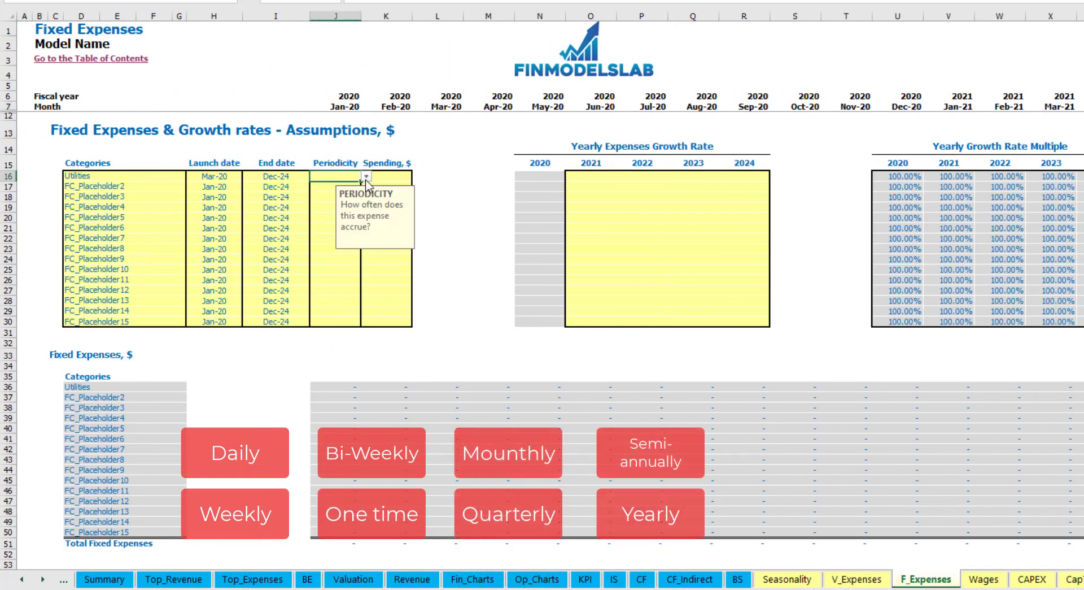
{"action": "left_click", "coordinate": [366, 176]}
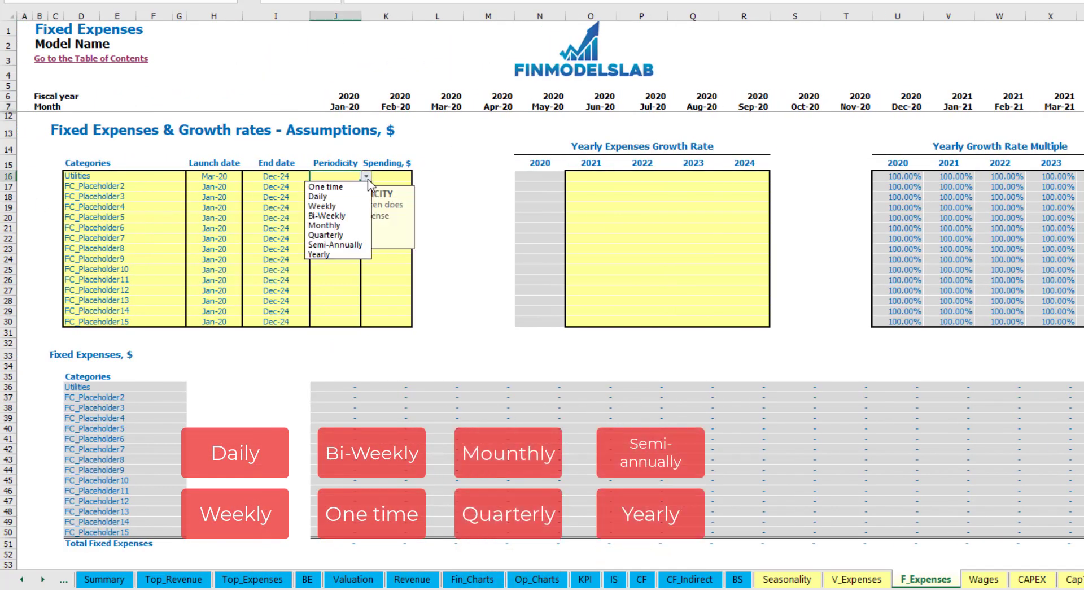
{"action": "left_click", "coordinate": [343, 196]}
{"action": "key", "text": "Tab"}
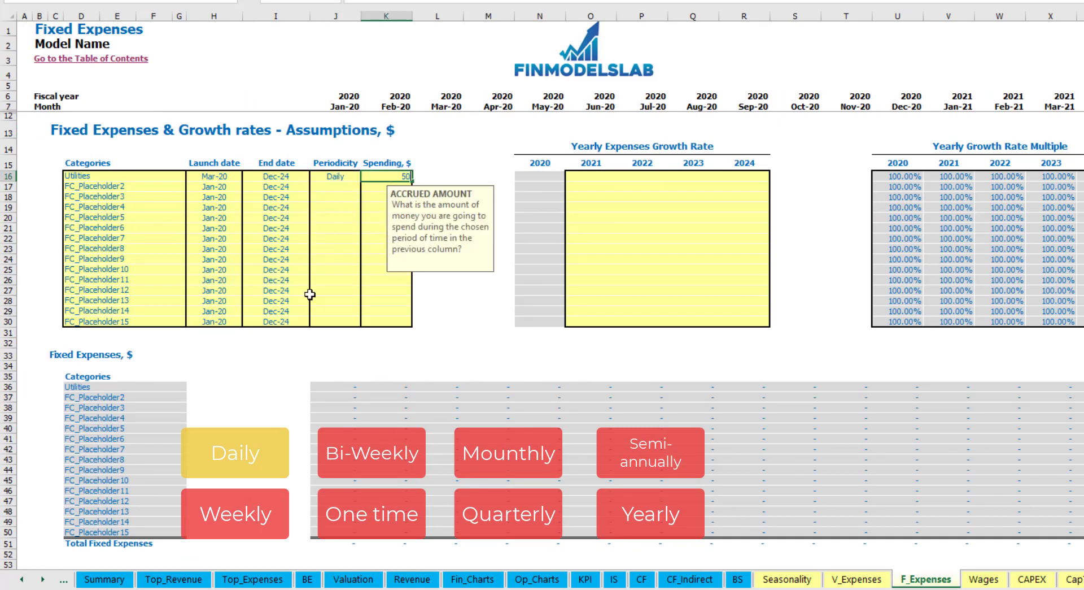
{"action": "key", "text": "Return"}
Examine and compare the calculated Utilities amounts for Mar-20, Apr-20 and May-20 in the monthly Fixed Expenses table.
{"action": "left_click", "coordinate": [446, 389]}
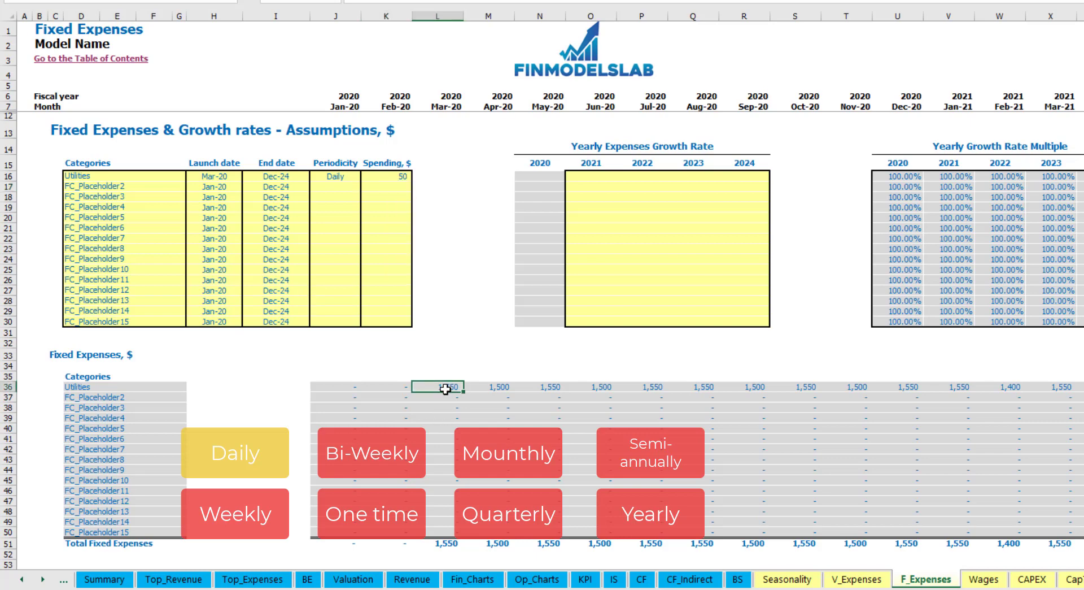
{"action": "left_click", "coordinate": [496, 392]}
{"action": "left_click", "coordinate": [556, 391]}
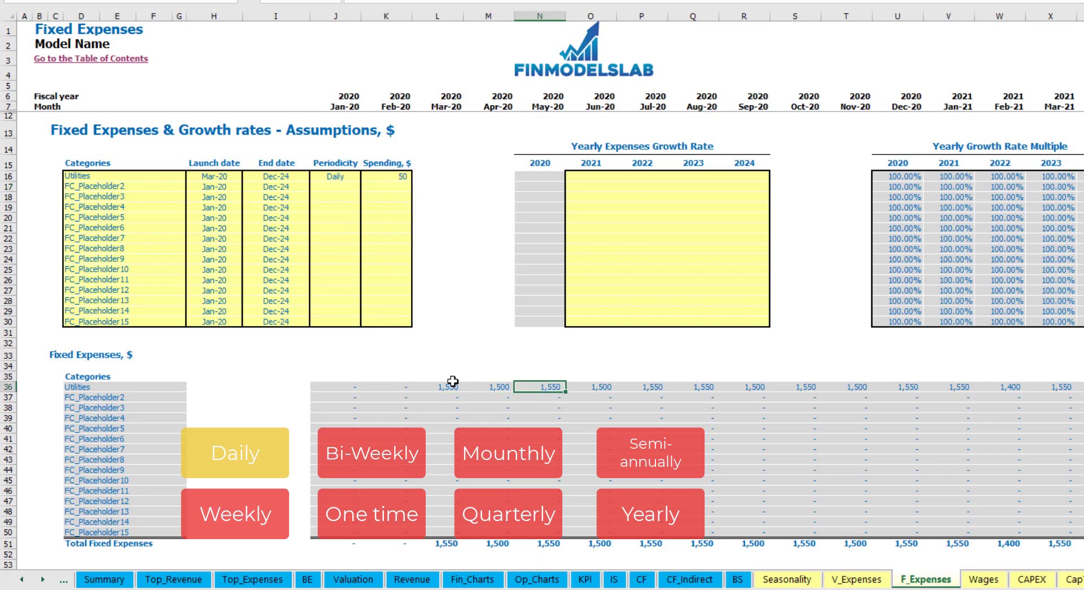
{"action": "left_click", "coordinate": [453, 384]}
{"action": "left_click", "coordinate": [480, 388]}
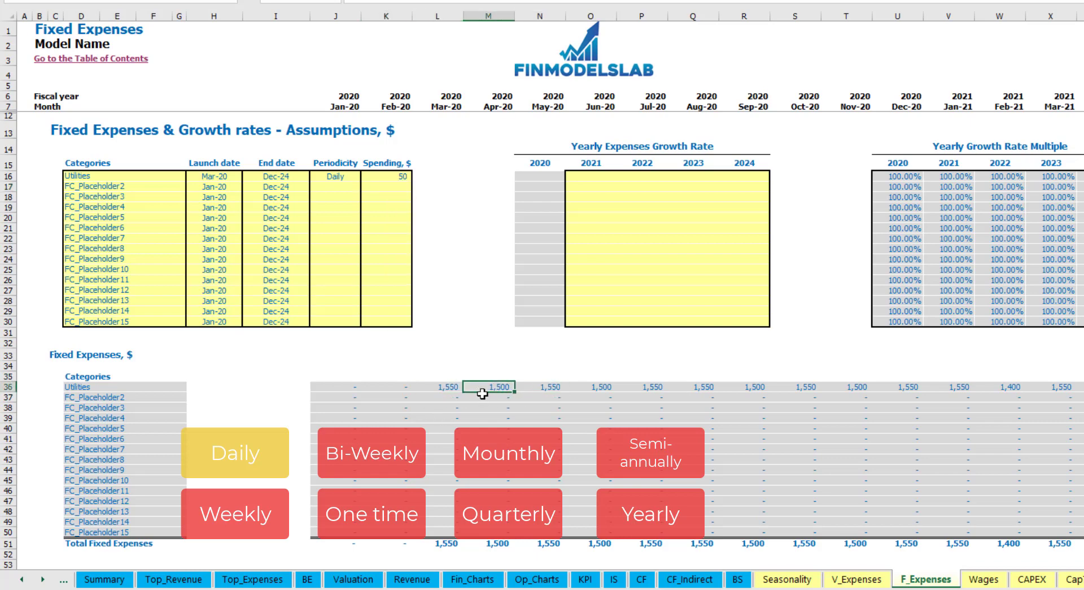
{"action": "left_click", "coordinate": [443, 105]}
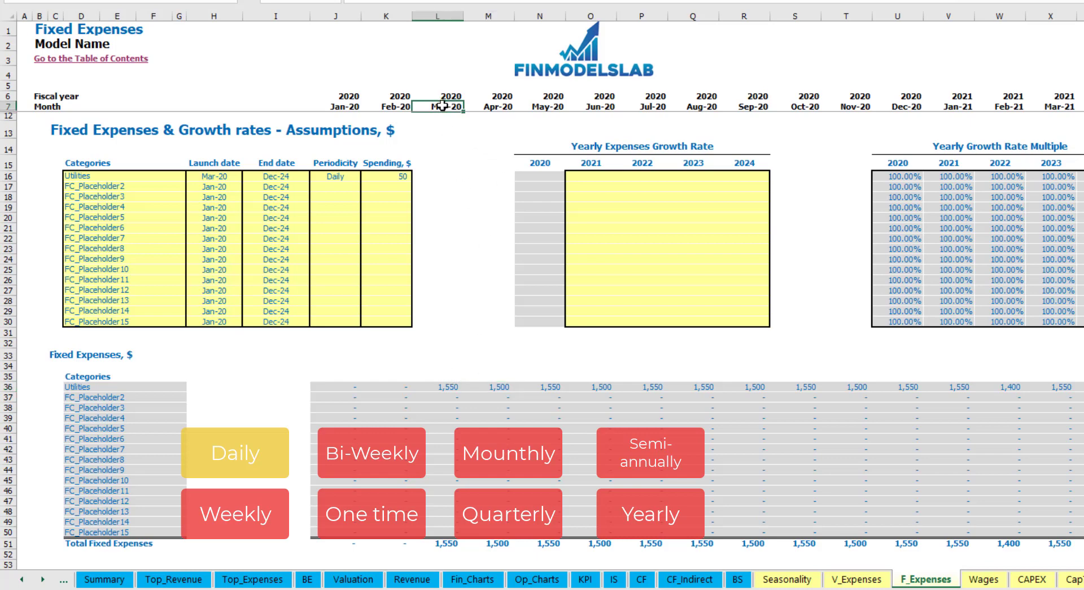
{"action": "left_click", "coordinate": [452, 388]}
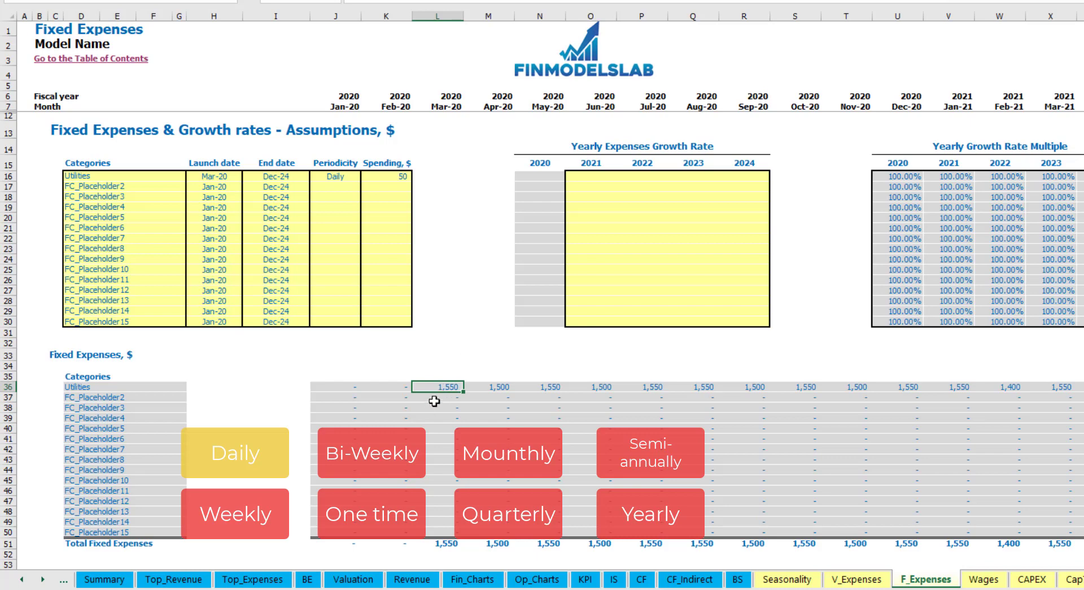
{"action": "left_click", "coordinate": [502, 389]}
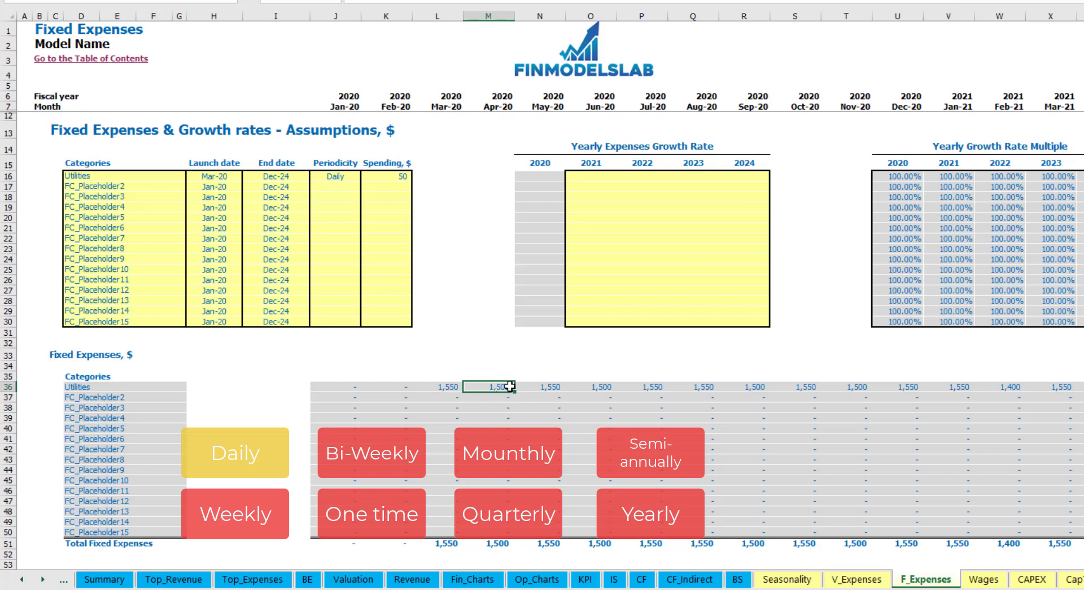
Set the Utilities yearly expenses growth rate to 5% for 2021 through 2024, and review the growth multiples and monthly amounts.
{"action": "left_click", "coordinate": [599, 178]}
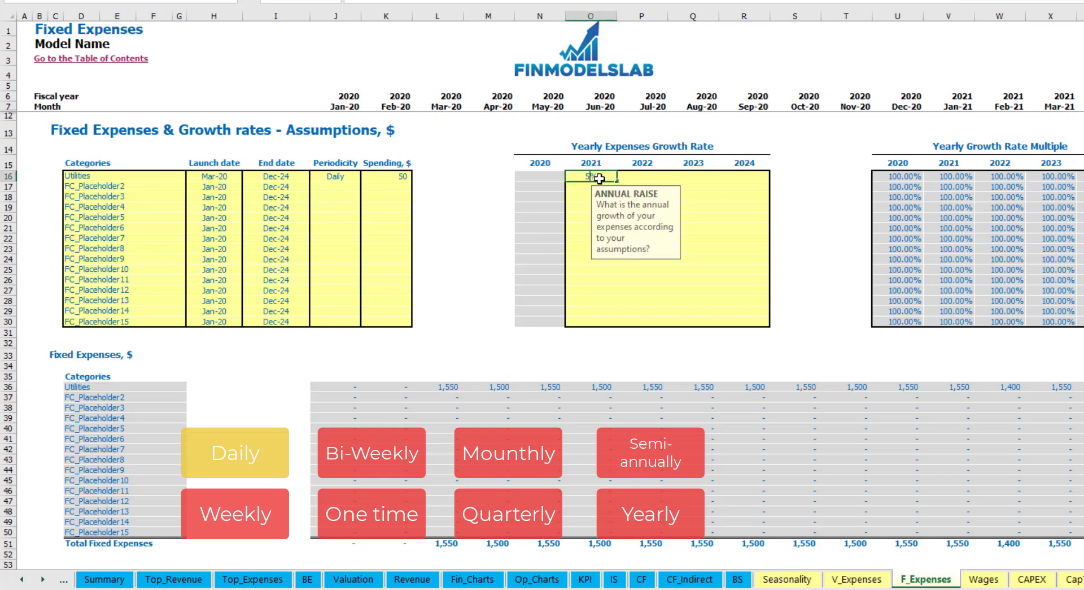
{"action": "type", "text": "5%"}
{"action": "key", "text": "Return"}
{"action": "key", "text": "Up"}
{"action": "key", "text": "ctrl+c"}
{"action": "key", "text": "Right"}
{"action": "key", "text": "shift+Right"}
{"action": "key", "text": "shift+Right"}
{"action": "key", "text": "ctrl+v"}
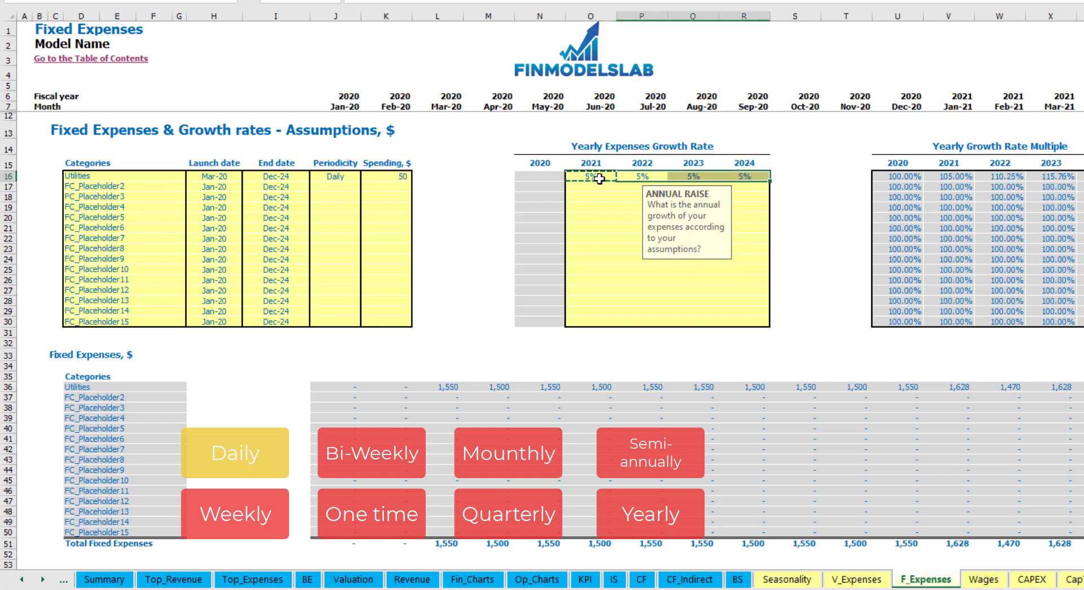
{"action": "left_click_drag", "start_coordinate": [593, 177], "coordinate": [735, 176]}
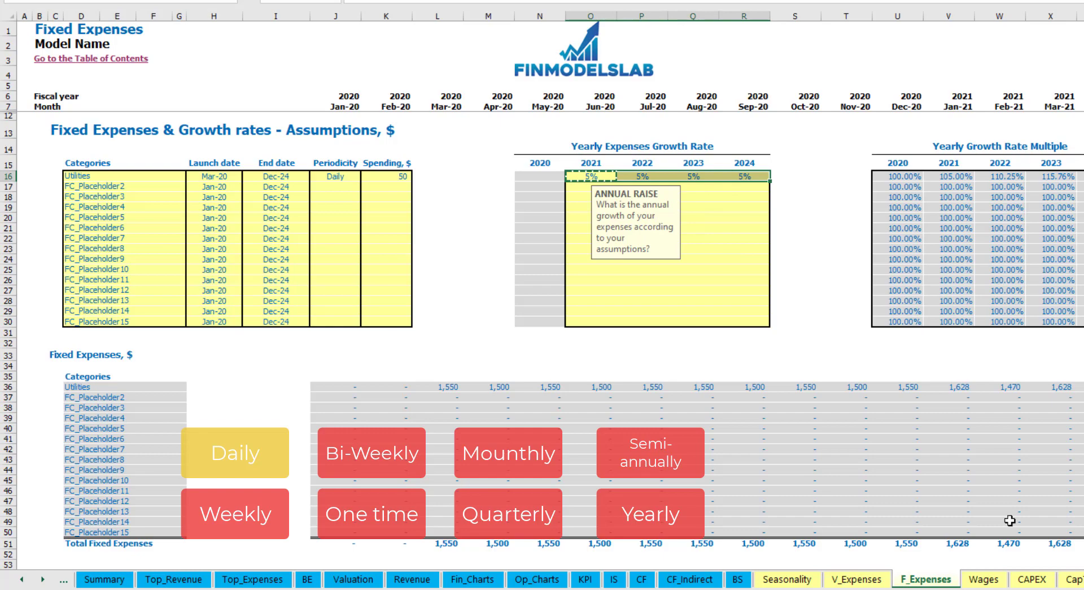
{"action": "scroll", "coordinate": [542, 293], "scroll_direction": "right", "scroll_amount": 15}
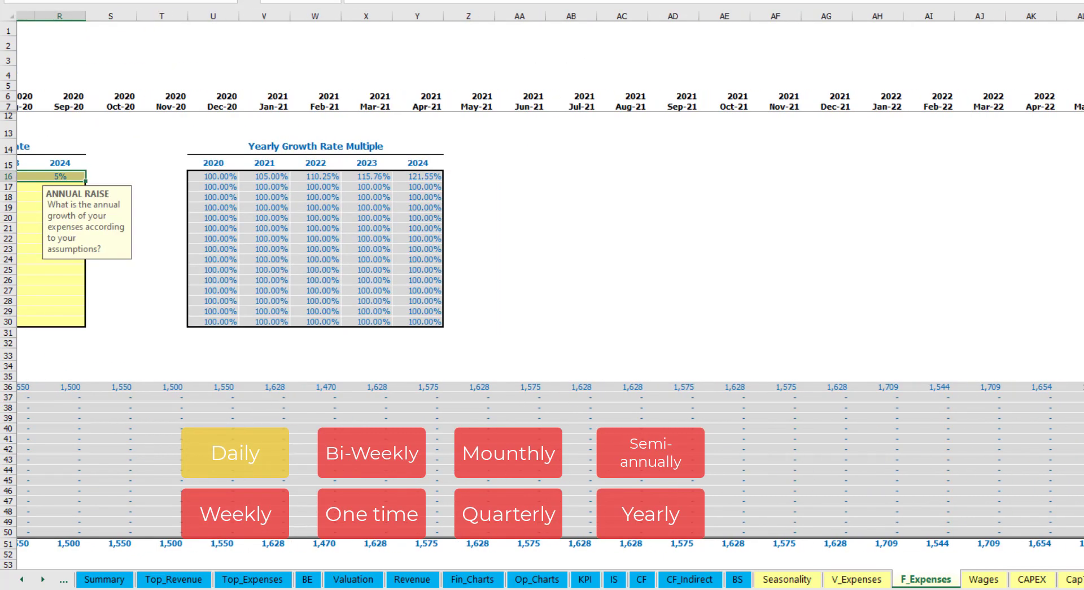
{"action": "scroll", "coordinate": [542, 294], "scroll_direction": "left", "scroll_amount": 8}
{"action": "scroll", "coordinate": [278, 277], "scroll_direction": "left", "scroll_amount": 6}
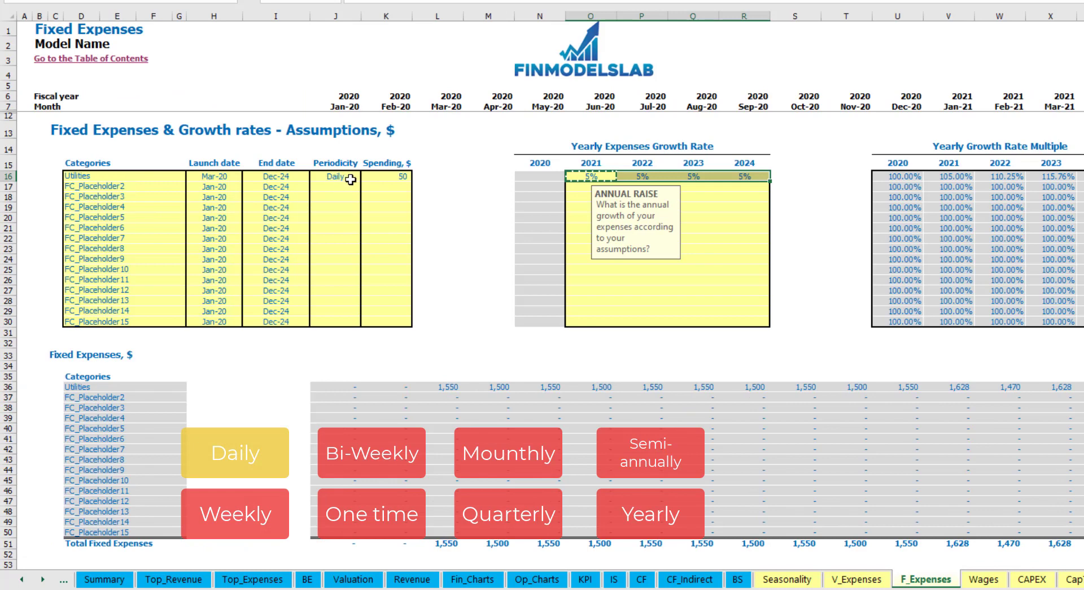
Rename the second fixed expense category as Advertising, with launch date Mar-20 and end date Aug-24.
{"action": "left_click", "coordinate": [135, 185]}
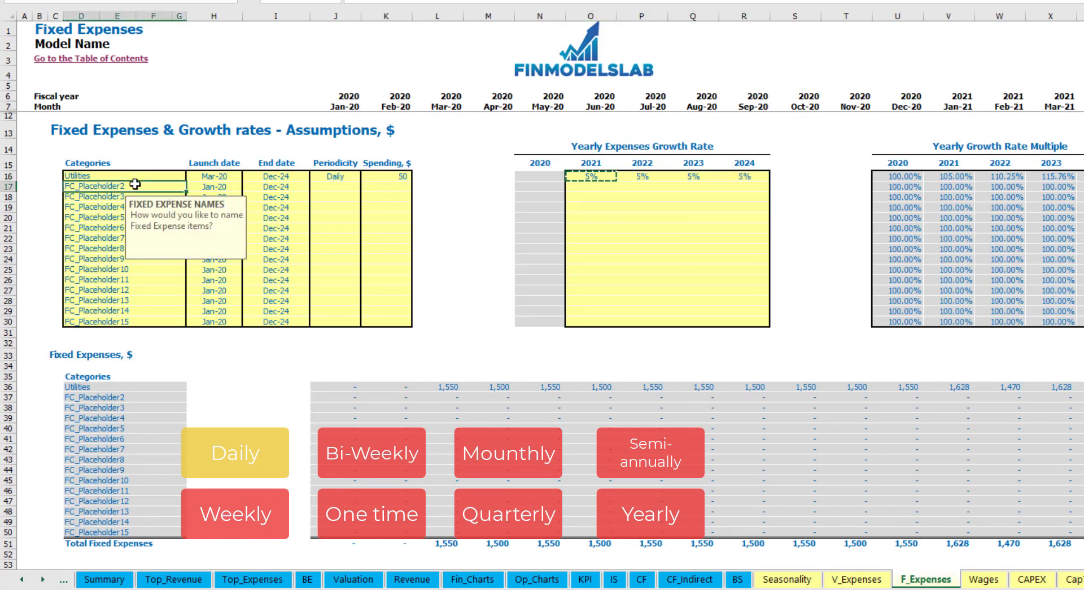
{"action": "type", "text": "Advertising"}
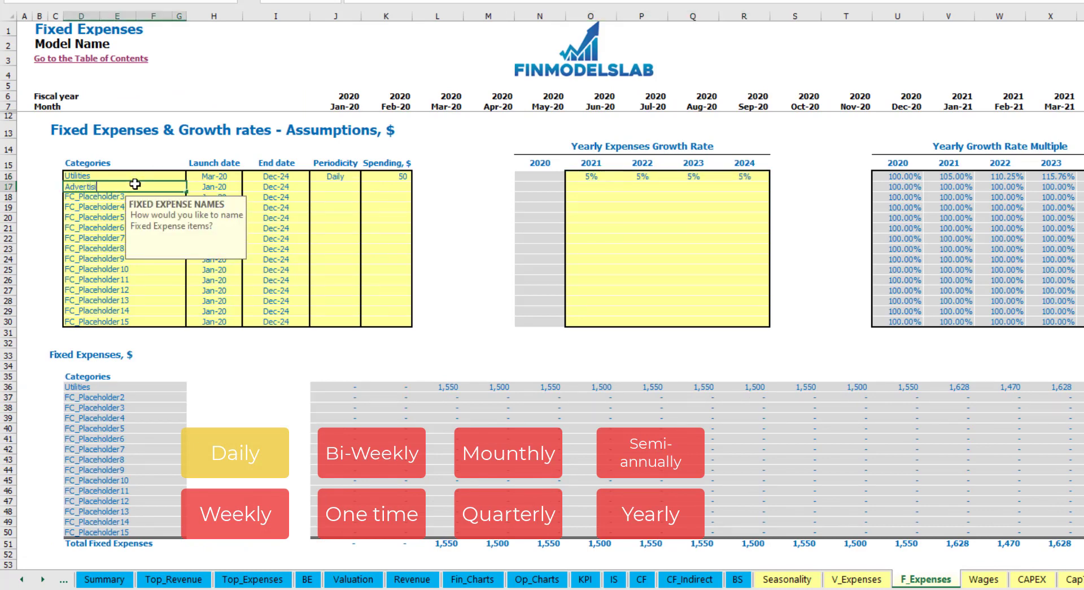
{"action": "left_click", "coordinate": [215, 188]}
{"action": "left_click", "coordinate": [247, 186]}
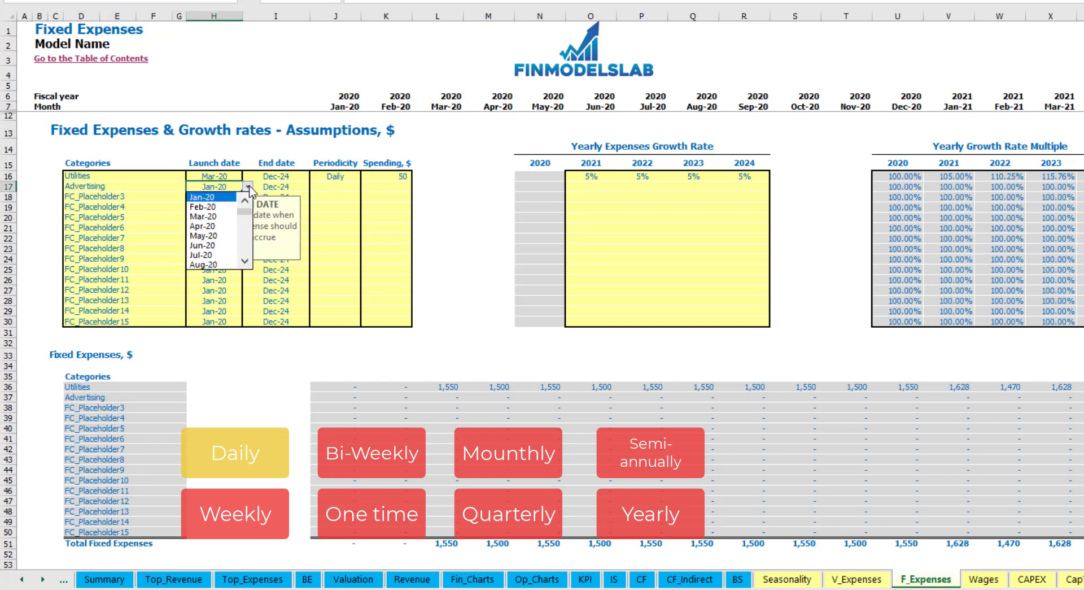
{"action": "left_click", "coordinate": [223, 213]}
{"action": "left_click", "coordinate": [294, 186]}
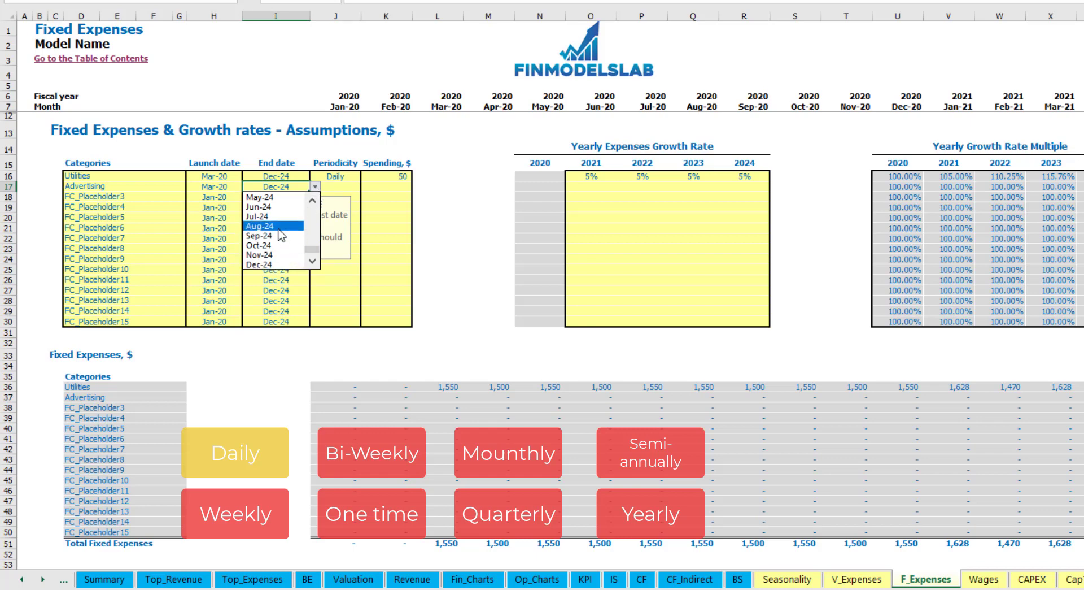
{"action": "left_click", "coordinate": [279, 227]}
Set the Advertising expense's periodicity to Weekly and its spending to 100, and review its monthly amounts along the timeline.
{"action": "left_click", "coordinate": [335, 187]}
{"action": "left_click", "coordinate": [366, 186]}
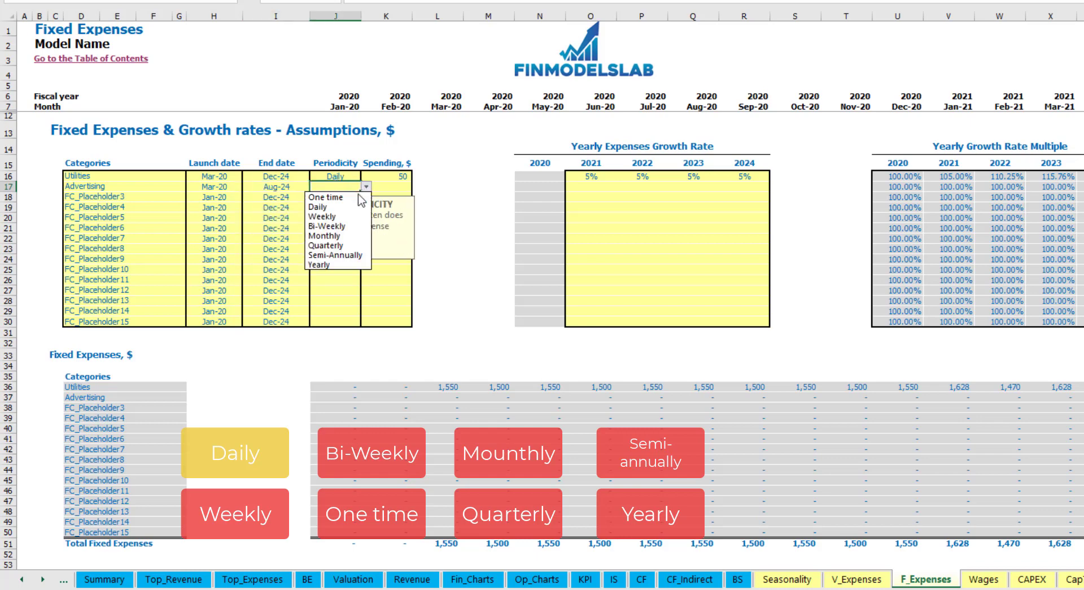
{"action": "left_click", "coordinate": [345, 217]}
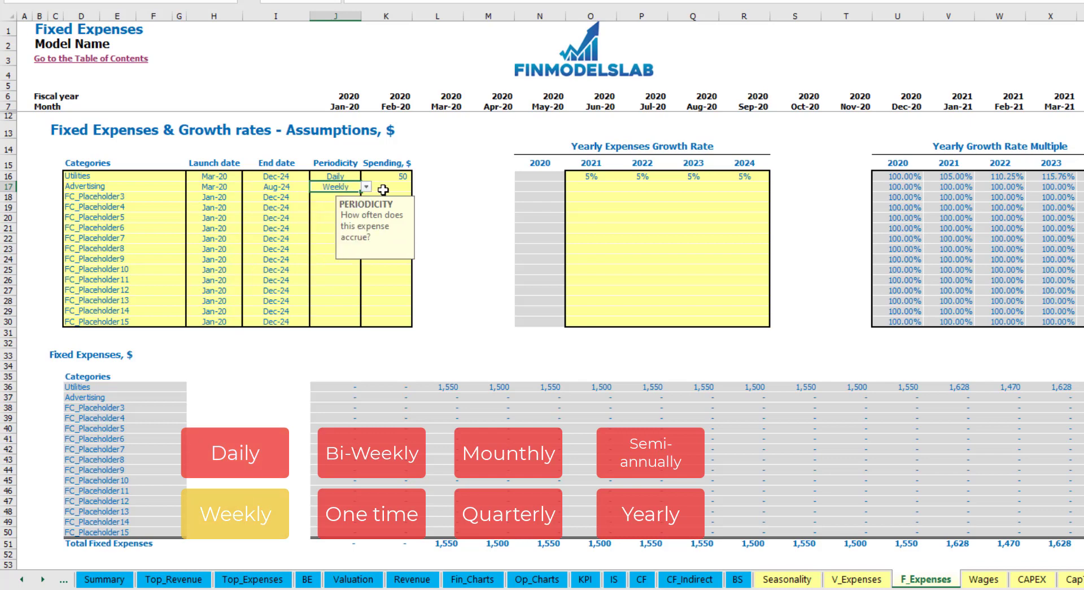
{"action": "left_click", "coordinate": [383, 189]}
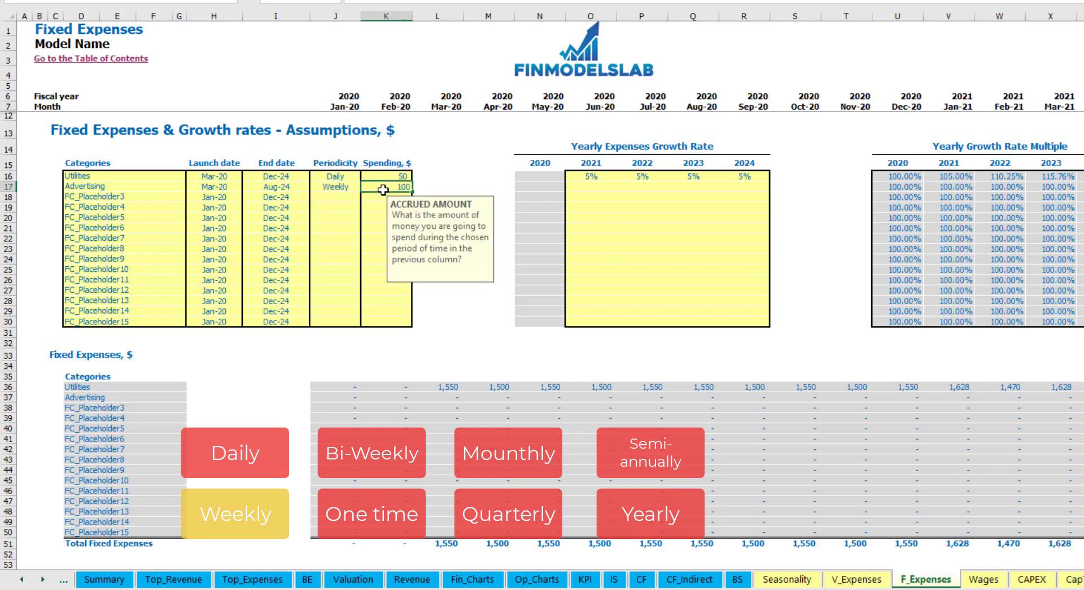
{"action": "key", "text": "Return"}
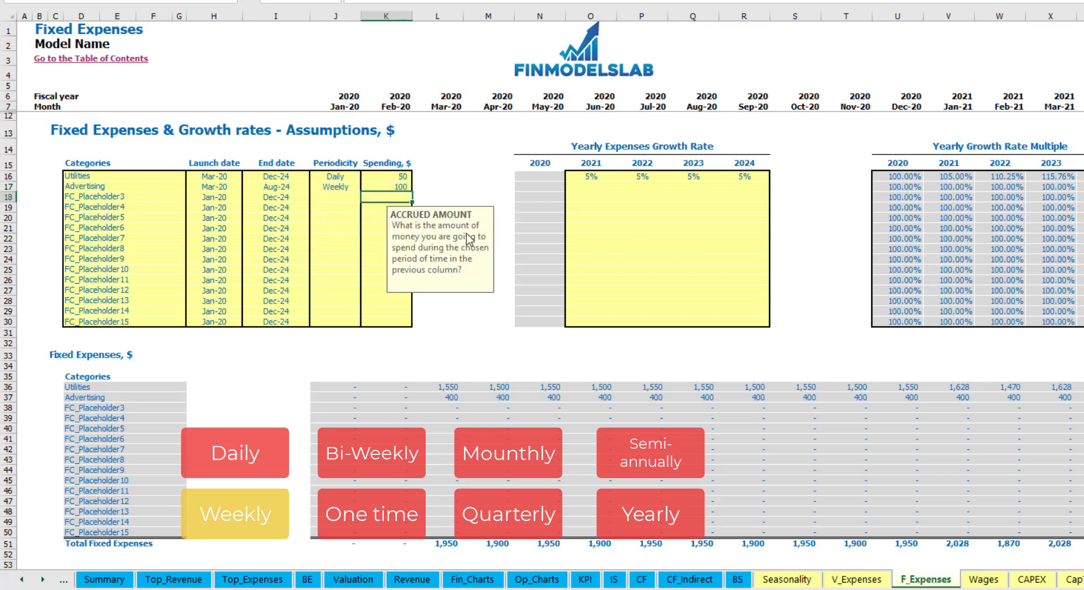
{"action": "left_click", "coordinate": [452, 397]}
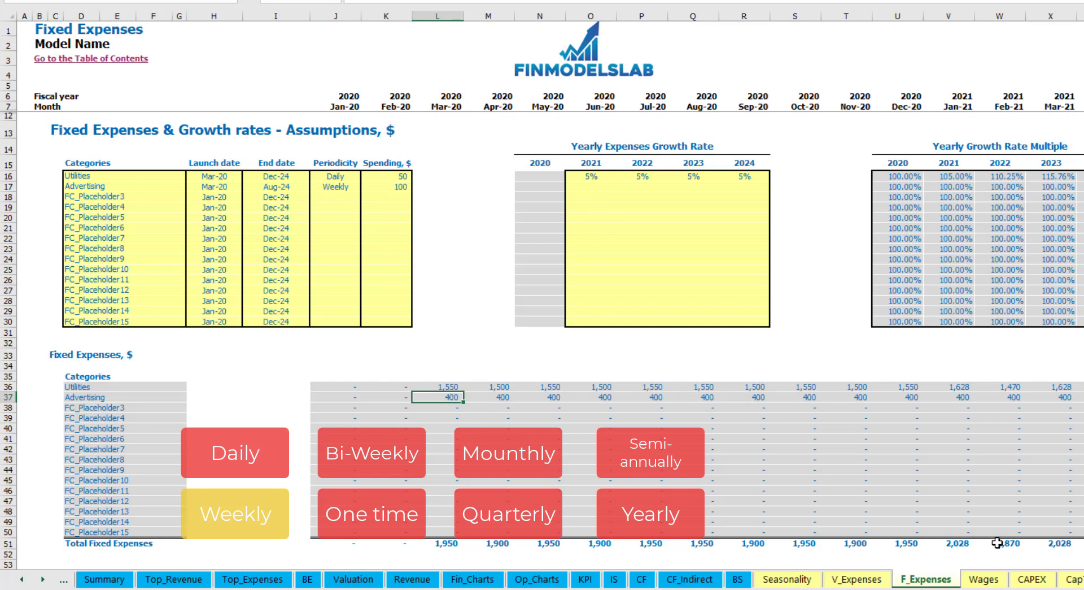
{"action": "scroll", "coordinate": [551, 282], "scroll_direction": "right", "scroll_amount": 10}
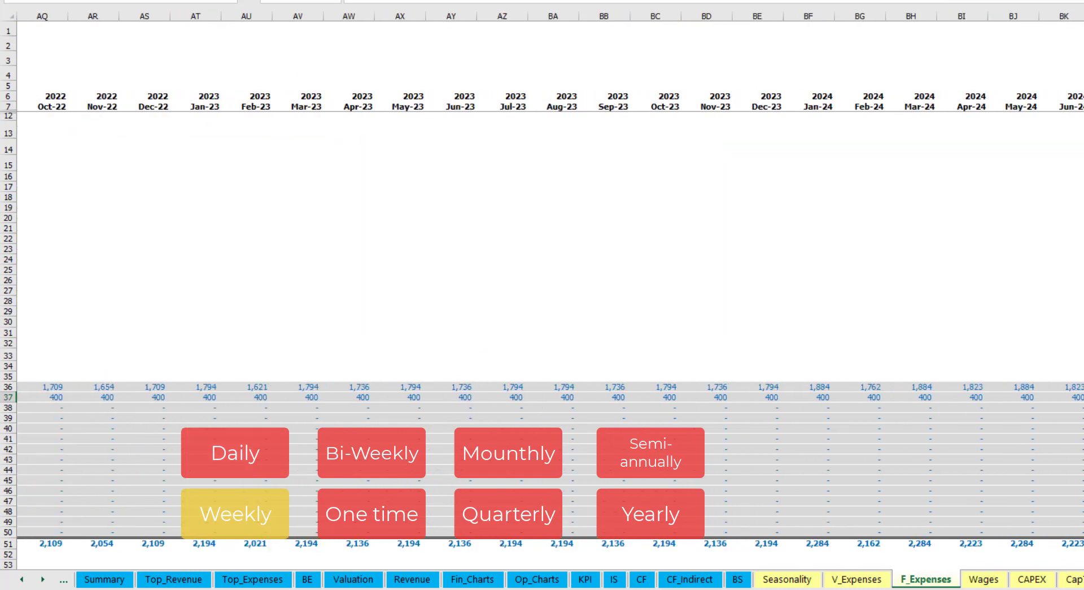
{"action": "key", "text": "ctrl+space"}
{"action": "key", "text": "Right"}
{"action": "key", "text": "Home"}
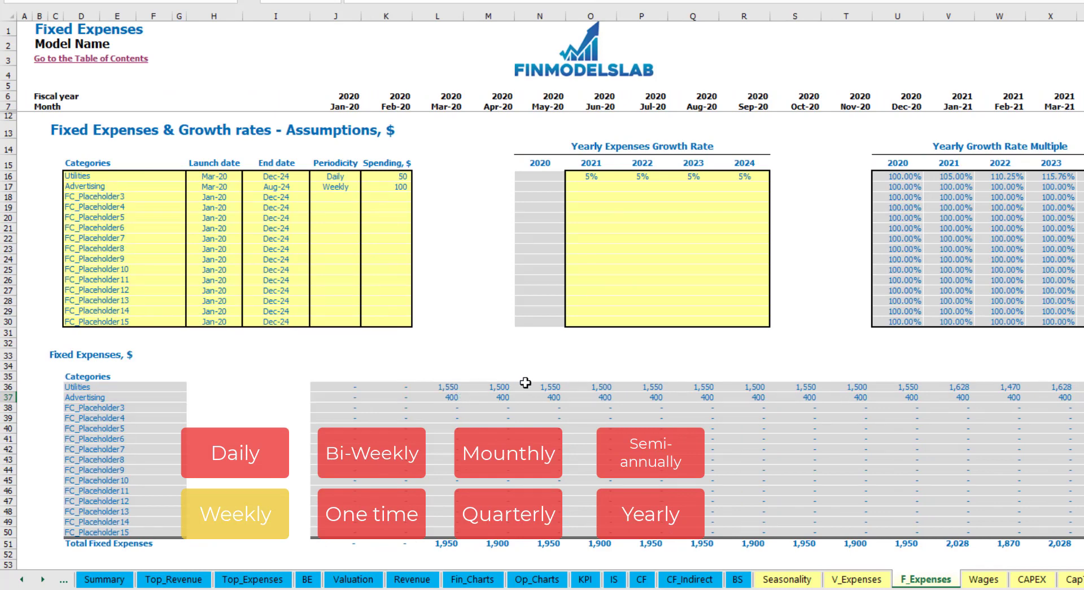
Set the Advertising expense's periodicity to Bi-Weekly and its spending to 500.
{"action": "left_click", "coordinate": [340, 187]}
{"action": "left_click", "coordinate": [366, 186]}
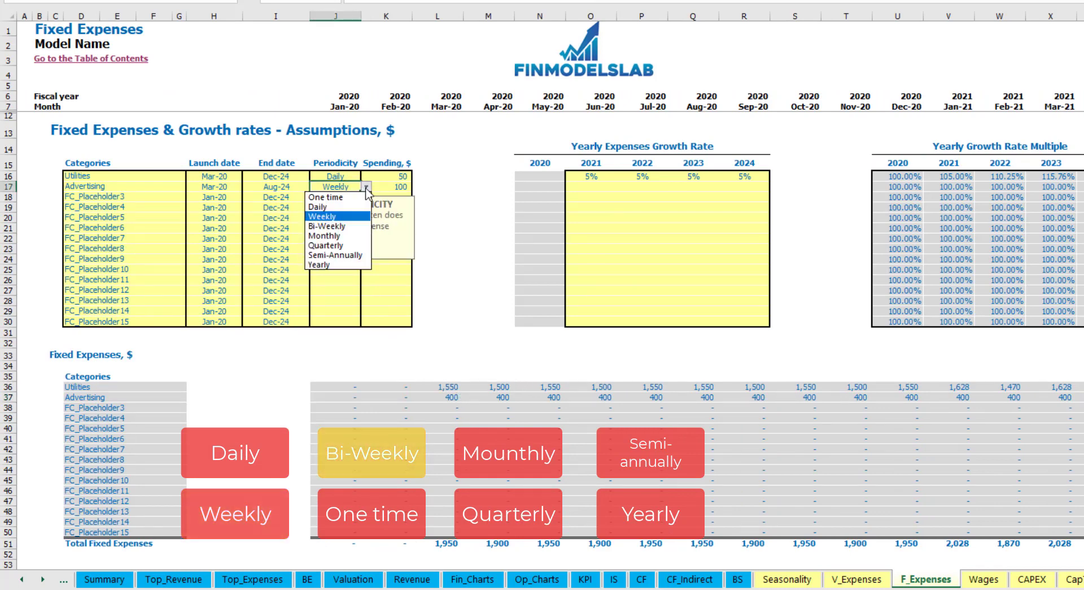
{"action": "left_click", "coordinate": [348, 226]}
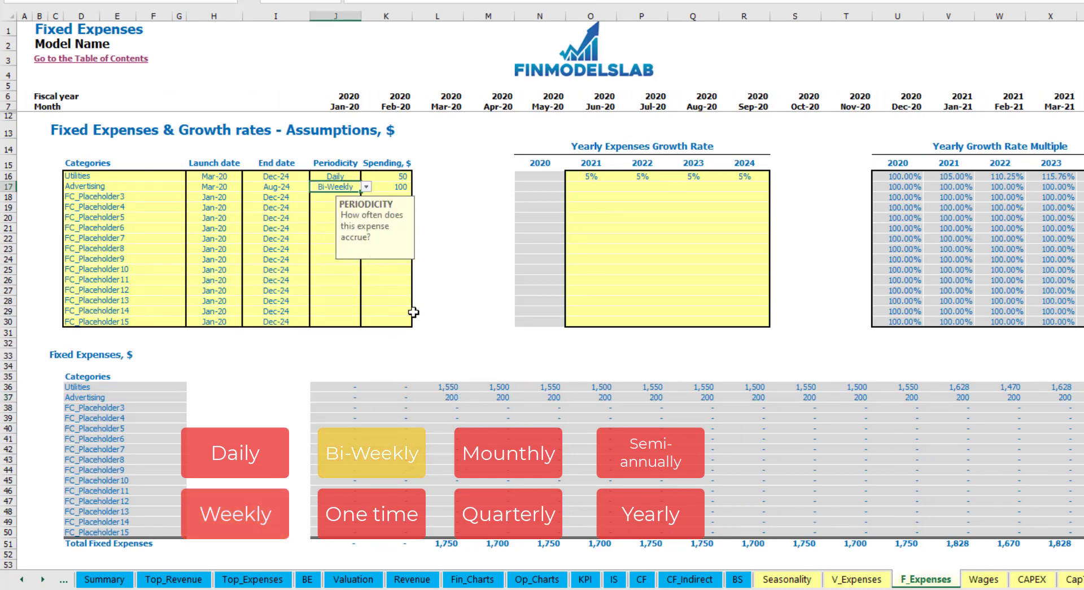
{"action": "left_click", "coordinate": [385, 187]}
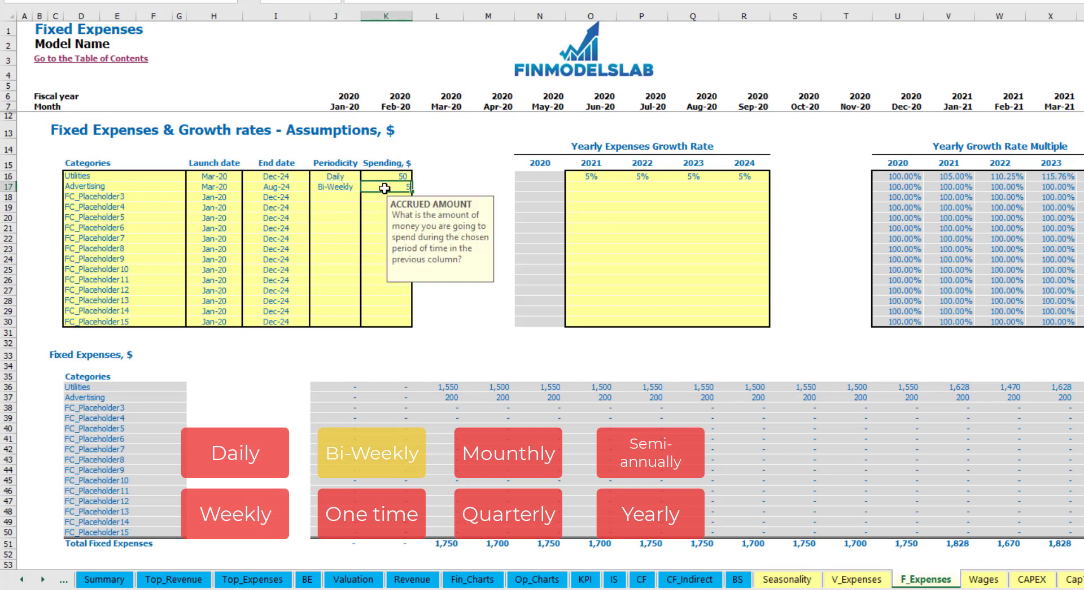
{"action": "type", "text": "500"}
{"action": "key", "text": "Return"}
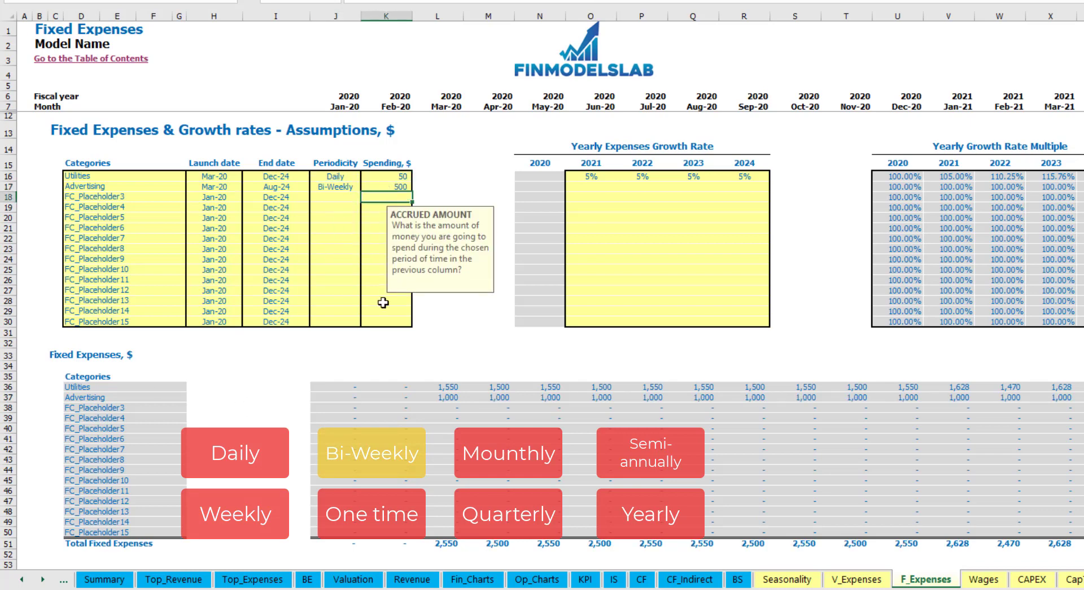
Set the Advertising expense's launch date to Jul-20.
{"action": "left_click", "coordinate": [224, 177]}
{"action": "left_click", "coordinate": [216, 186]}
{"action": "left_click", "coordinate": [253, 188]}
{"action": "left_click", "coordinate": [236, 189]}
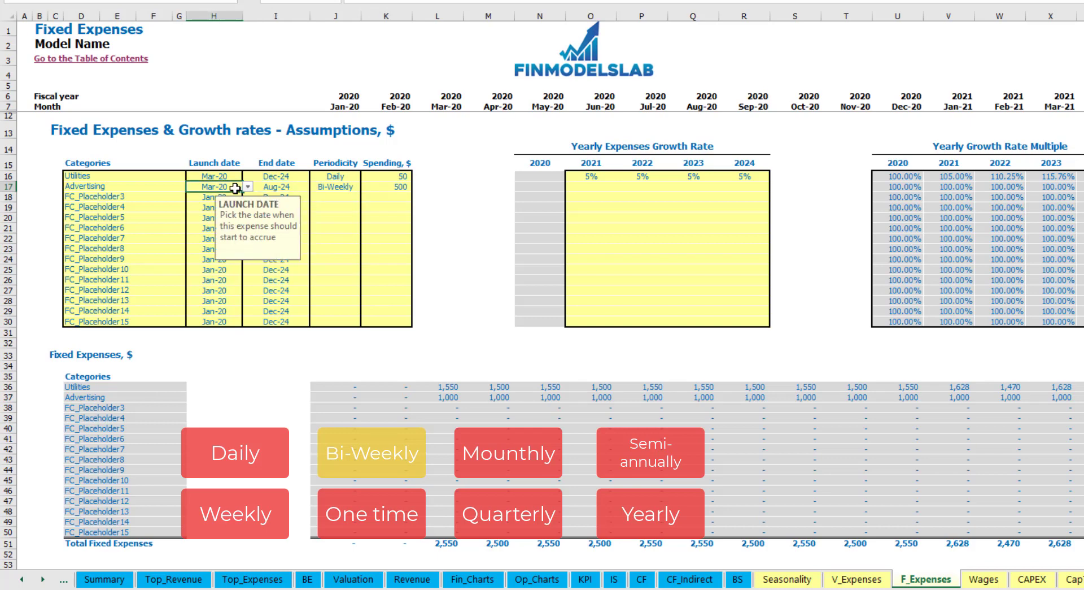
{"action": "left_click", "coordinate": [248, 186]}
{"action": "left_click", "coordinate": [210, 233]}
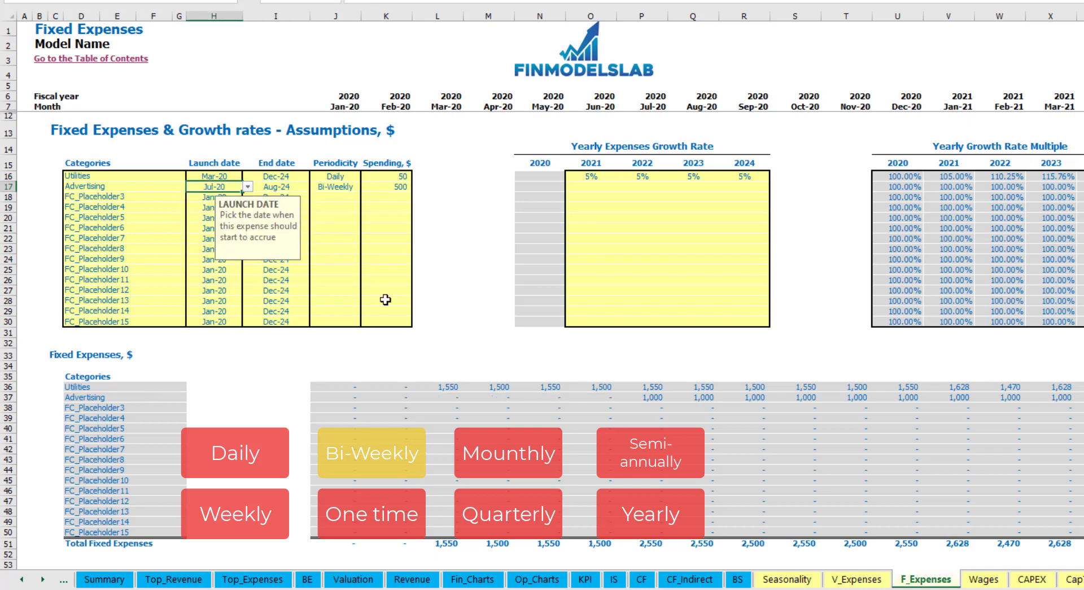
Examine the monthly Advertising amounts in the Fixed Expenses table from Jul-20 onward.
{"action": "left_click", "coordinate": [658, 401]}
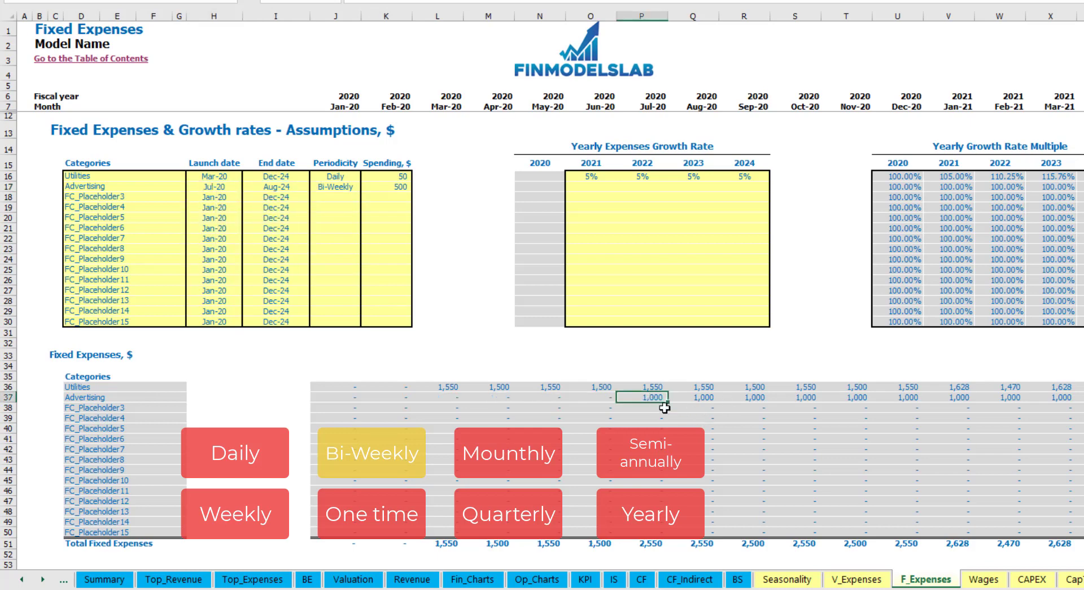
{"action": "key", "text": "Right"}
{"action": "key", "text": "Right"}
{"action": "key", "text": "Right"}
{"action": "key", "text": "Right"}
{"action": "key", "text": "Right"}
{"action": "key", "text": "Right"}
{"action": "key", "text": "Right"}
{"action": "key", "text": "Right"}
{"action": "key", "text": "Right"}
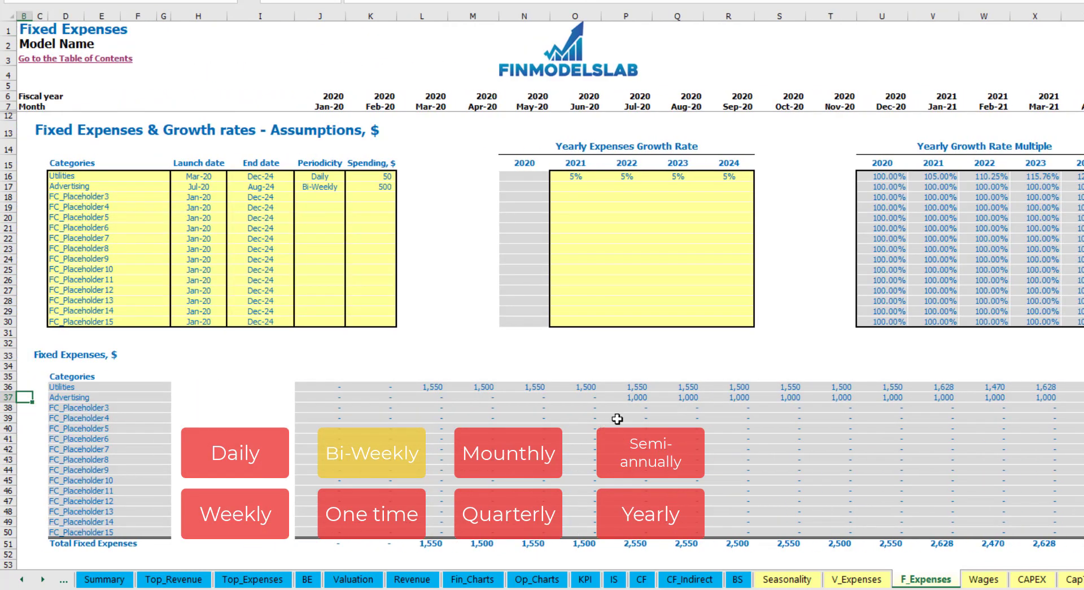
{"action": "left_click", "coordinate": [629, 401]}
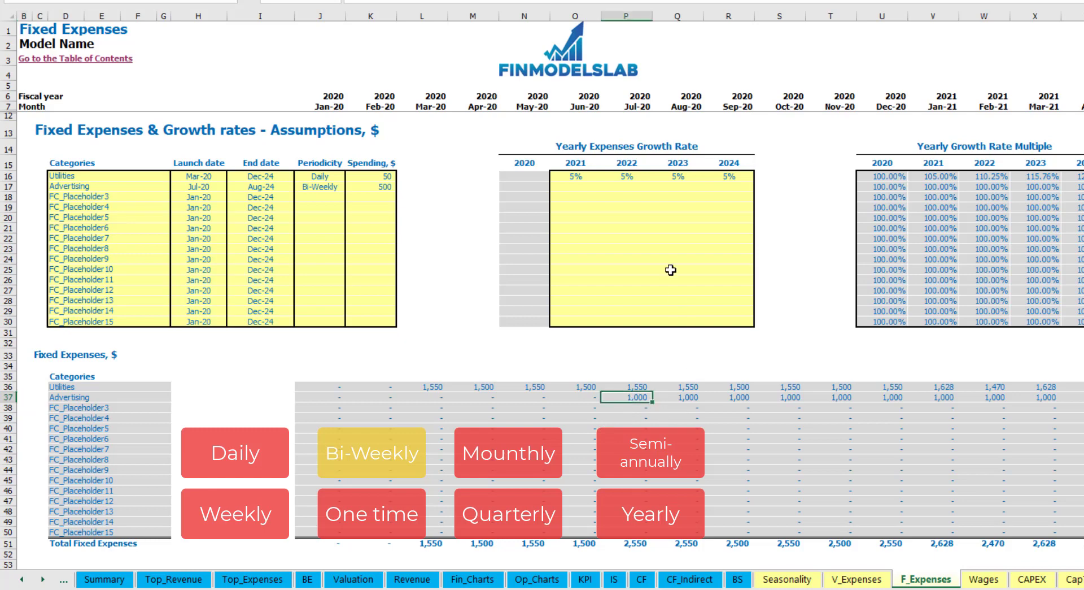
Set the Advertising yearly expenses growth rate to 3% for 2021 through 2024, and review its monthly amounts against its end date.
{"action": "left_click", "coordinate": [574, 191]}
{"action": "type", "text": "3"}
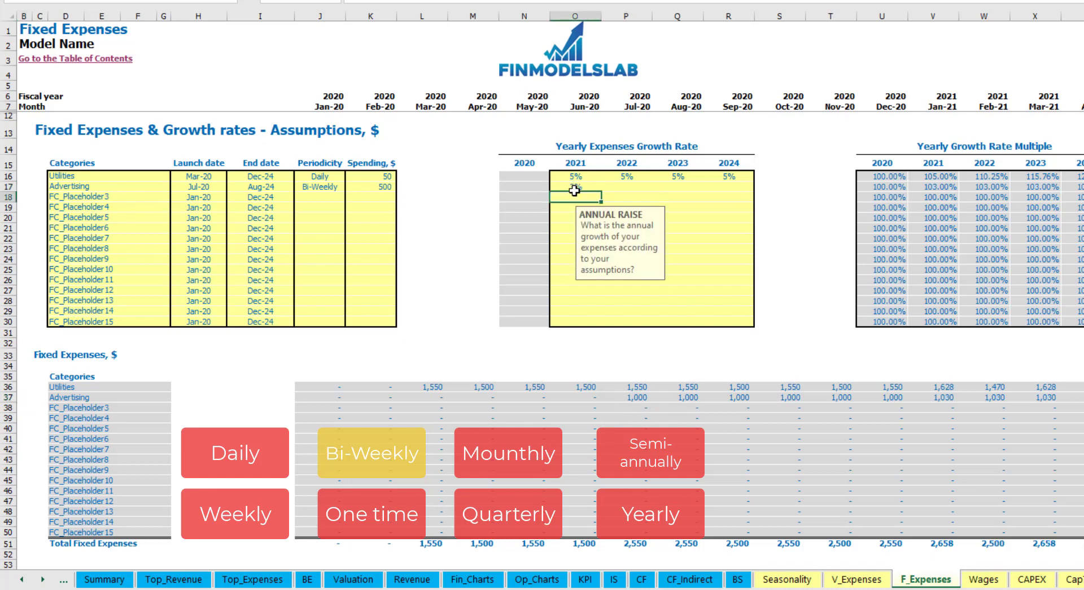
{"action": "key", "text": "ctrl+Return"}
{"action": "key", "text": "ctrl+c"}
{"action": "left_click_drag", "start_coordinate": [627, 187], "coordinate": [729, 186]}
{"action": "key", "text": "ctrl+v"}
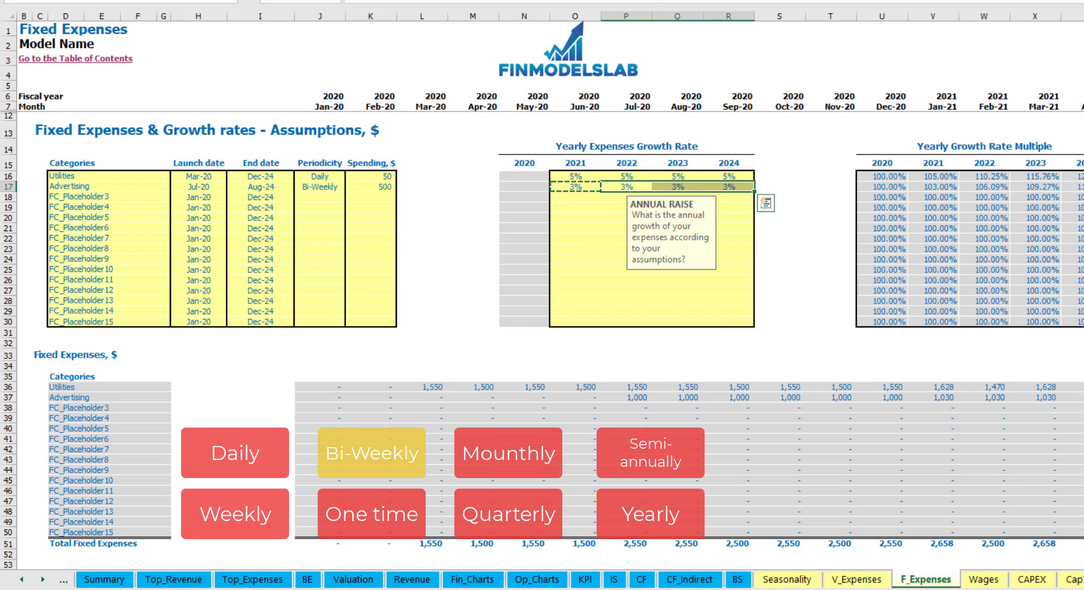
{"action": "left_click", "coordinate": [1073, 397]}
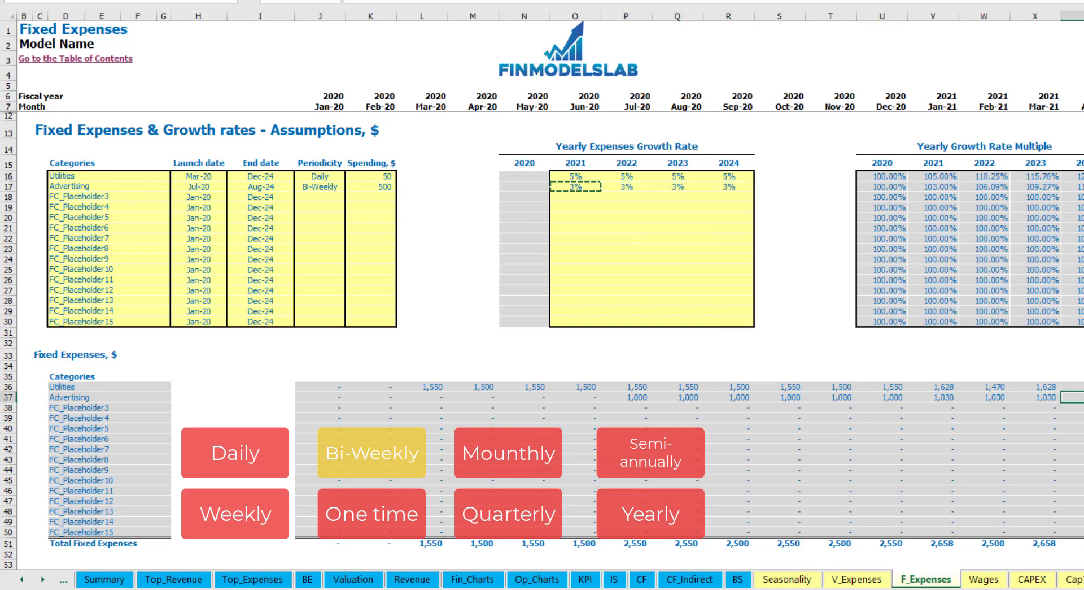
{"action": "left_click", "coordinate": [959, 397]}
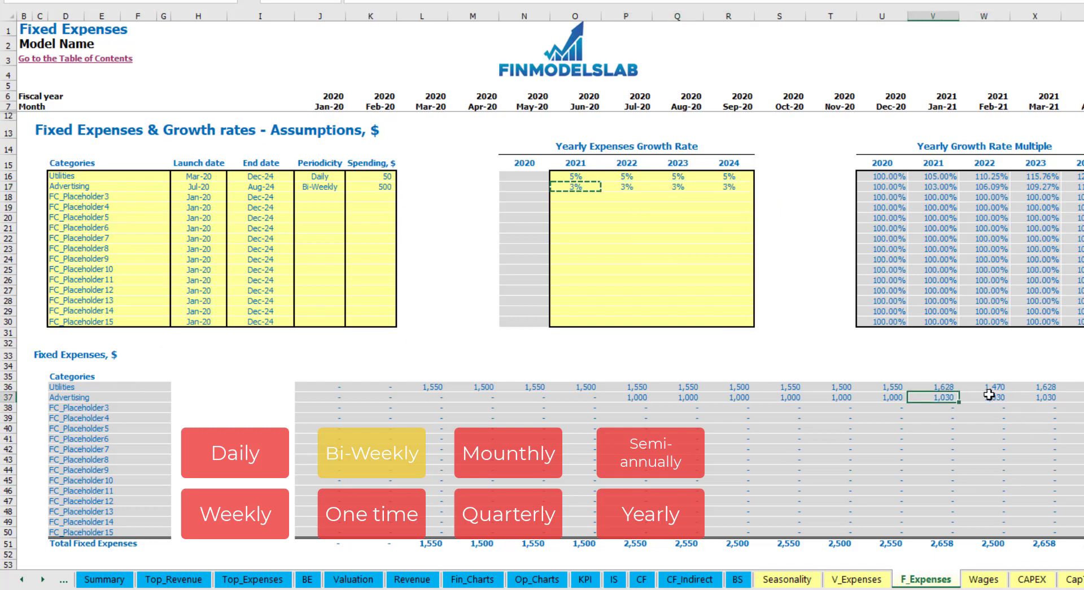
{"action": "scroll", "coordinate": [550, 282], "scroll_direction": "right", "scroll_amount": 10}
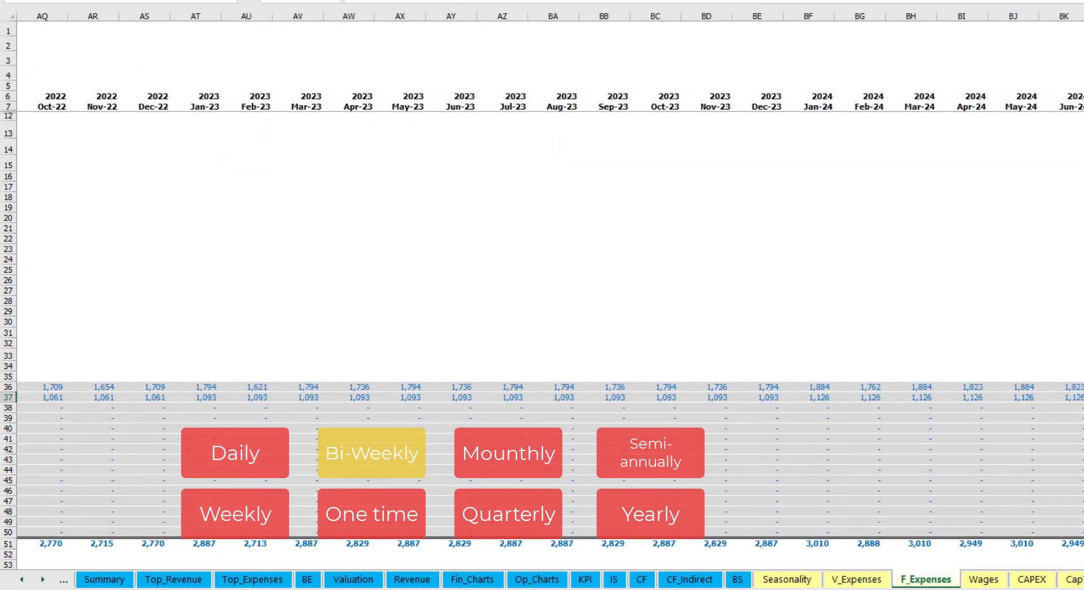
{"action": "key", "text": "ctrl+space"}
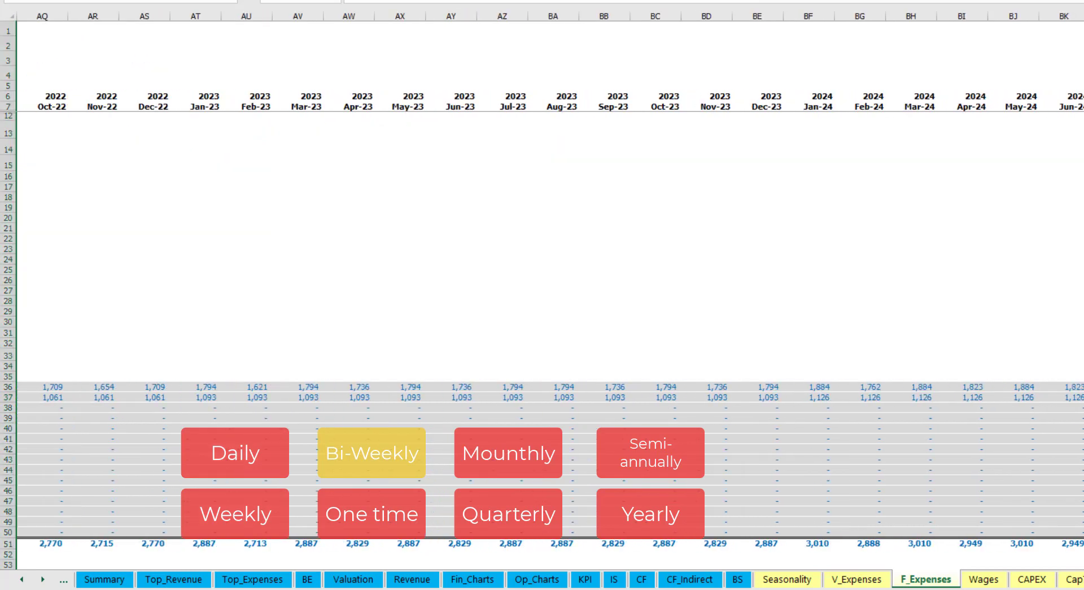
{"action": "scroll", "coordinate": [286, 271], "scroll_direction": "left", "scroll_amount": 10}
{"action": "left_click", "coordinate": [281, 187]}
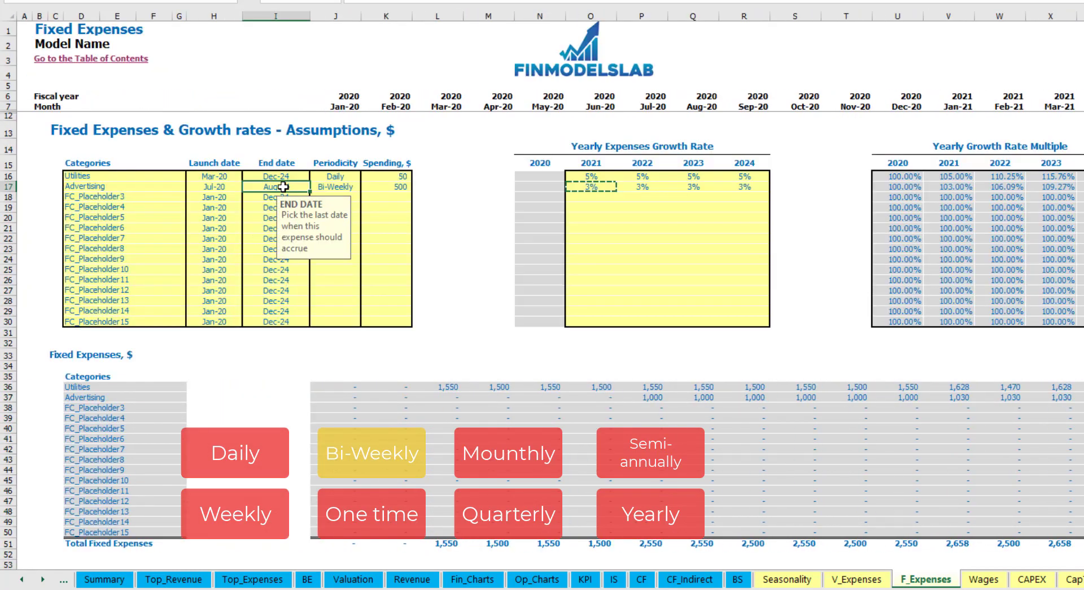
Rename the third fixed expense category as Office Setup and set its periodicity to One time.
{"action": "left_click", "coordinate": [100, 196]}
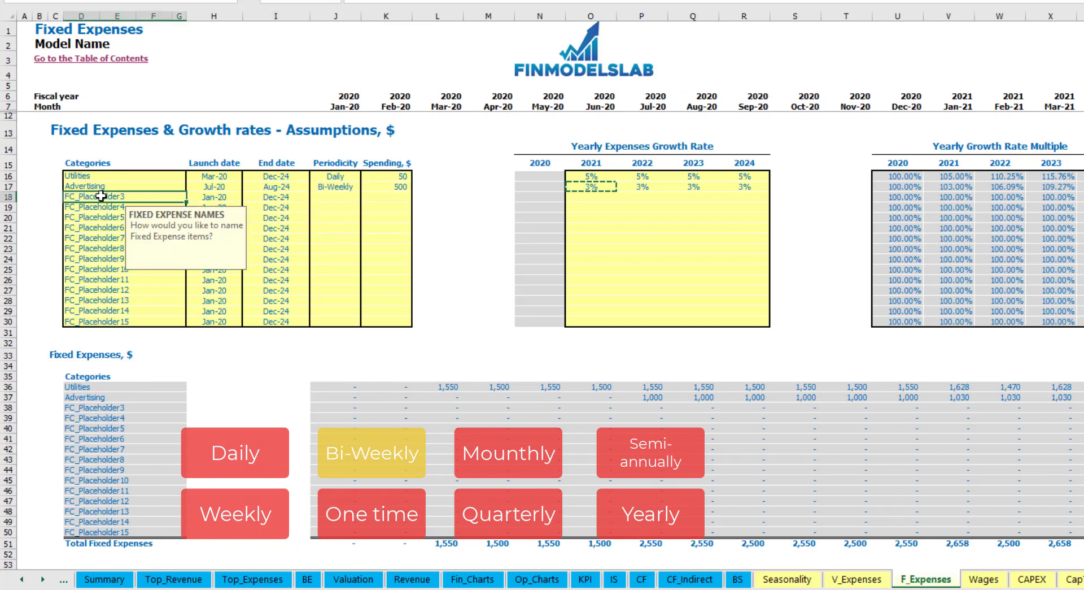
{"action": "type", "text": "Se"}
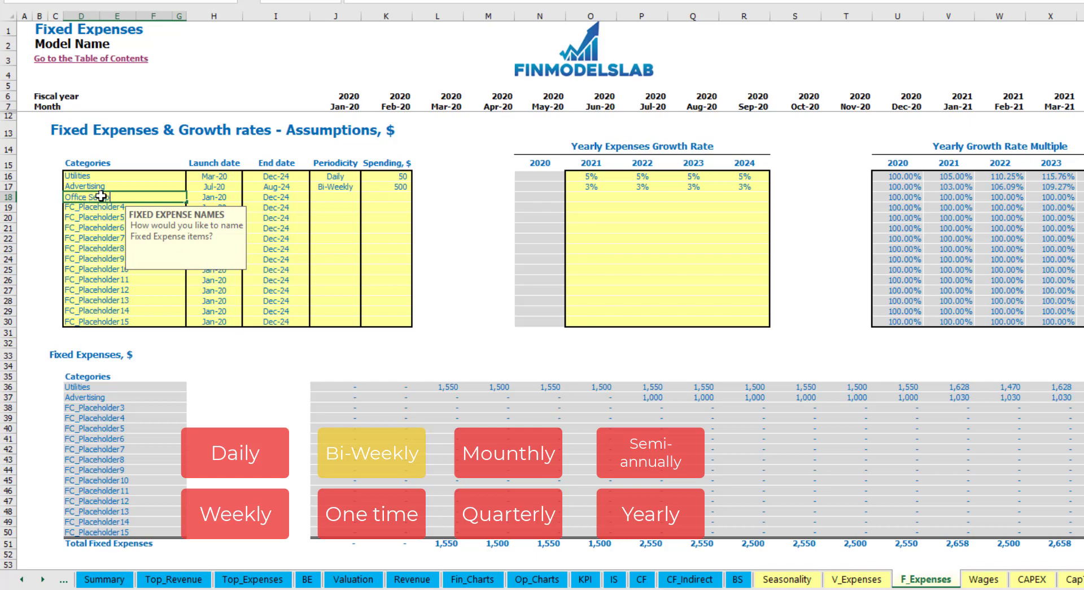
{"action": "type", "text": "tup"}
{"action": "left_click", "coordinate": [335, 198]}
{"action": "left_click", "coordinate": [366, 198]}
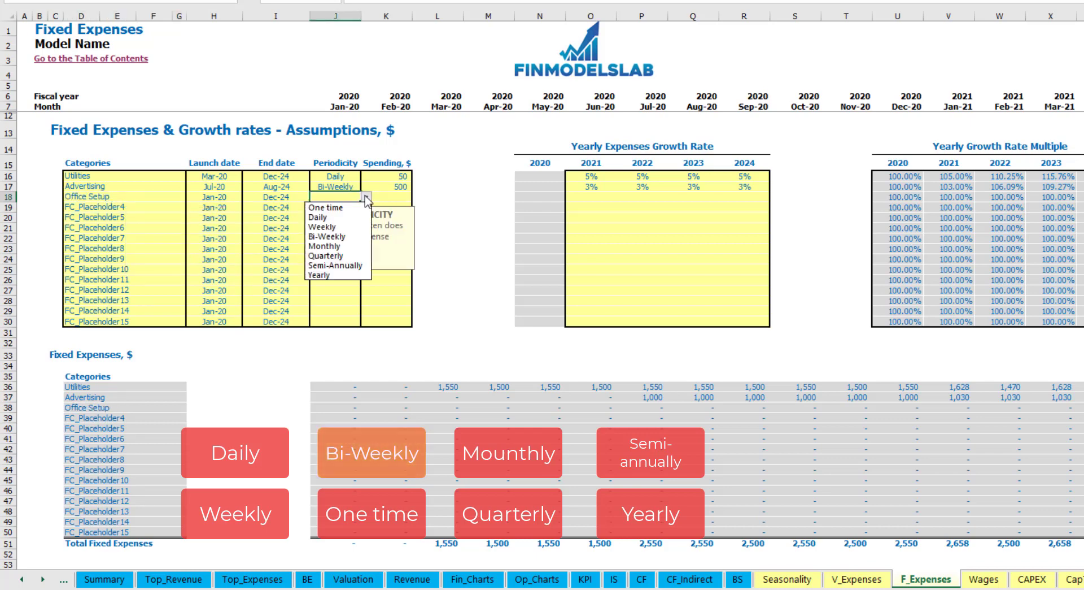
{"action": "left_click", "coordinate": [326, 208]}
Set the Office Setup launch date to Feb-20 and its spending to 5000, and check its growth rate cells and Feb-20 amount.
{"action": "left_click", "coordinate": [231, 196]}
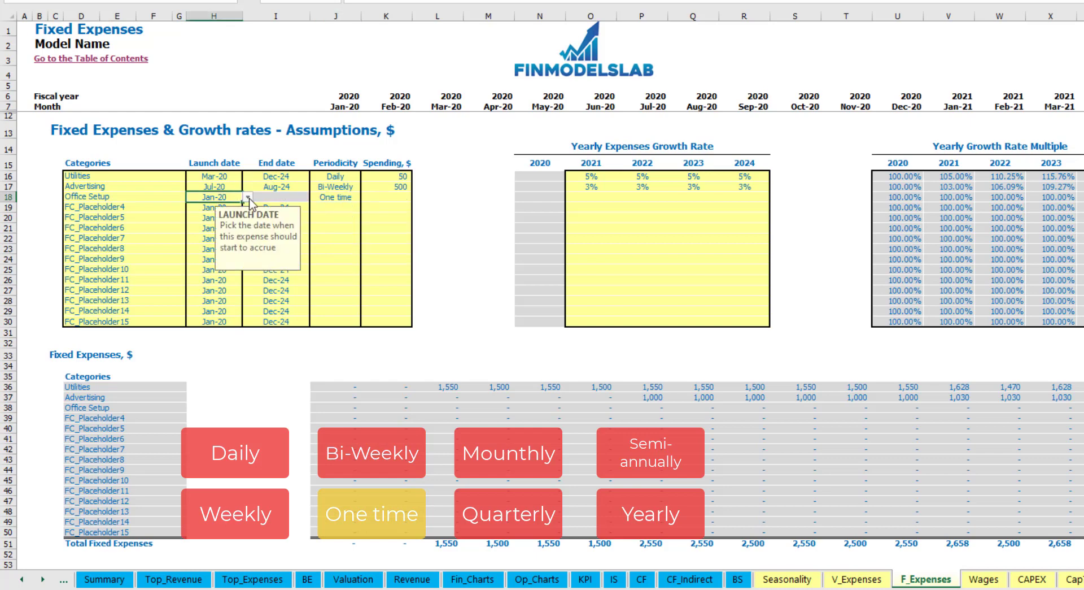
{"action": "left_click", "coordinate": [247, 197]}
{"action": "left_click", "coordinate": [231, 217]}
{"action": "left_click", "coordinate": [377, 196]}
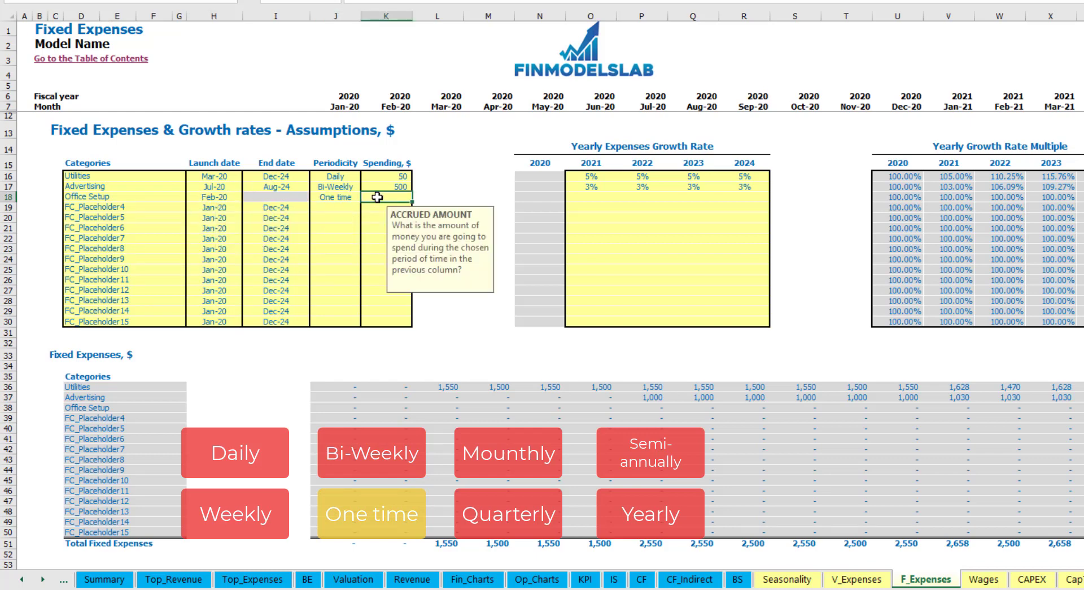
{"action": "type", "text": "5000"}
{"action": "key", "text": "Return"}
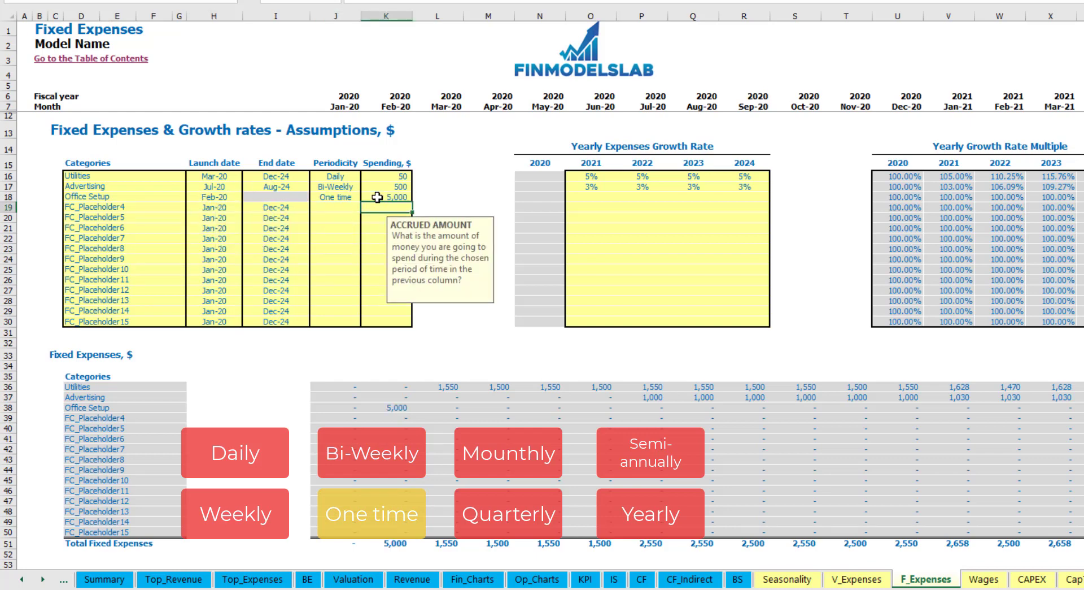
{"action": "left_click_drag", "start_coordinate": [591, 197], "coordinate": [724, 207]}
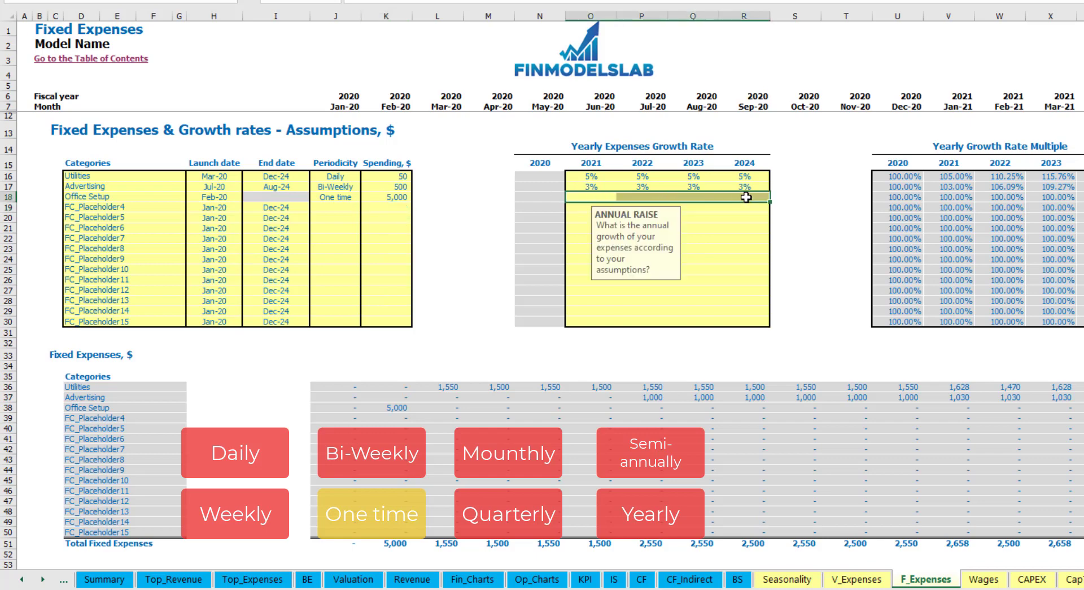
{"action": "left_click", "coordinate": [399, 407]}
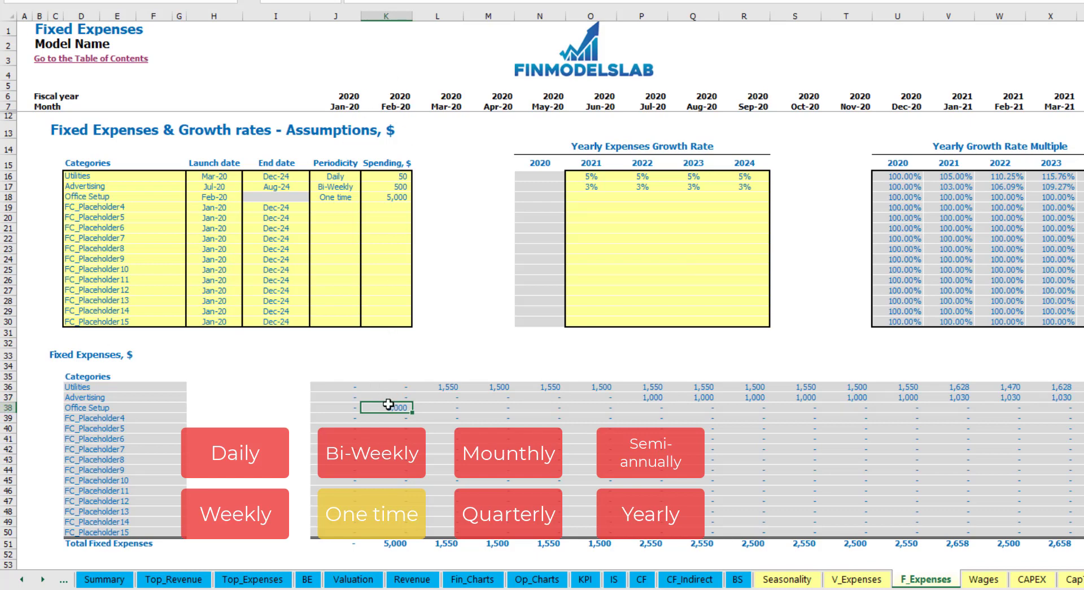
Rename the fourth fixed expense category as Insurance, and check its launch date and end date.
{"action": "left_click", "coordinate": [159, 212]}
{"action": "type", "text": "I"}
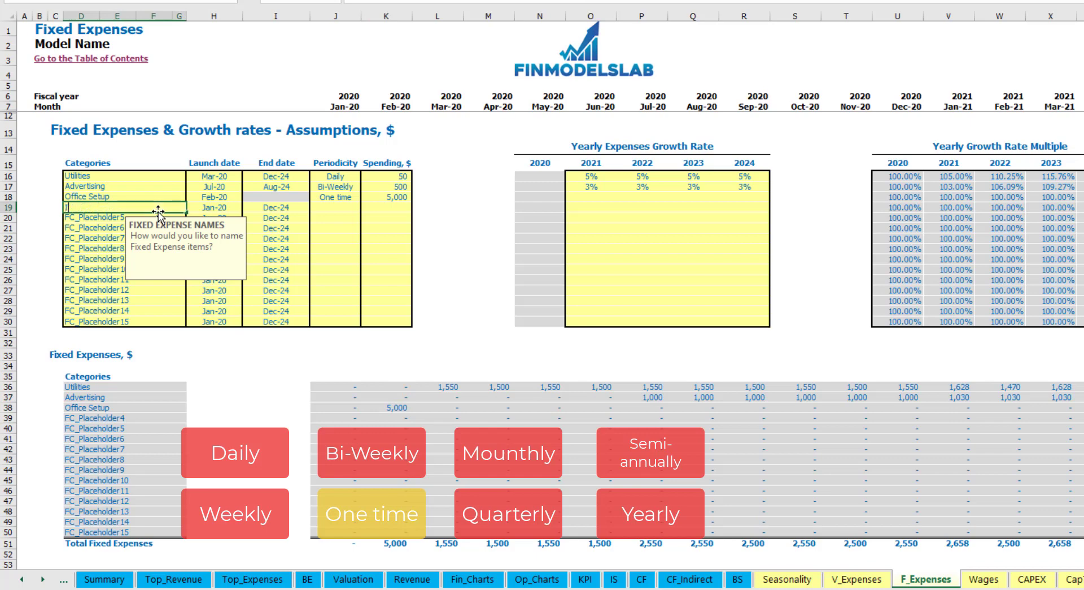
{"action": "type", "text": "nsurance"}
{"action": "key", "text": "Return"}
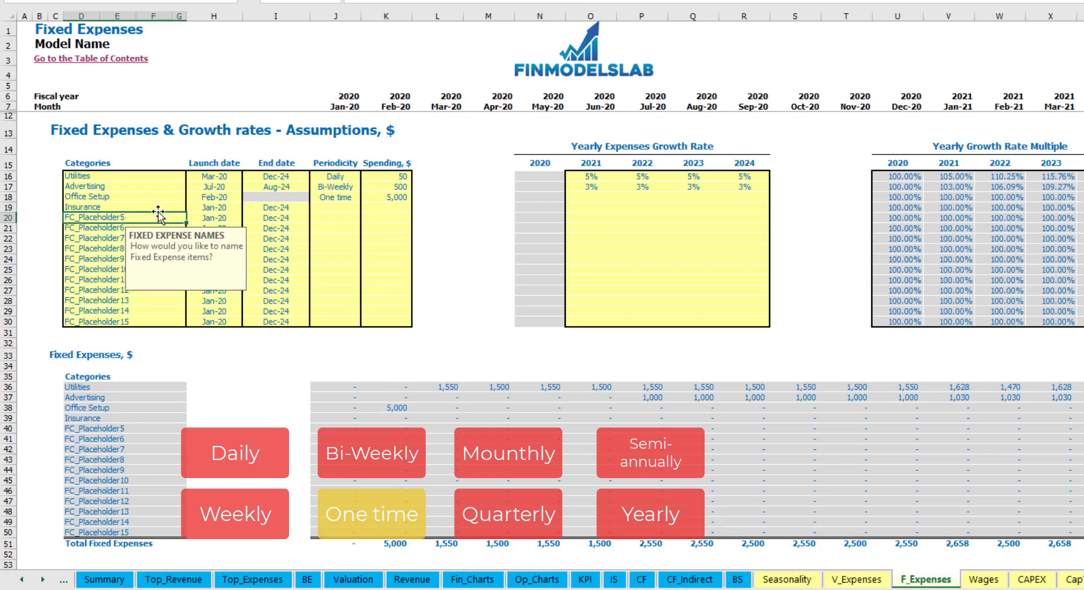
{"action": "left_click", "coordinate": [215, 209]}
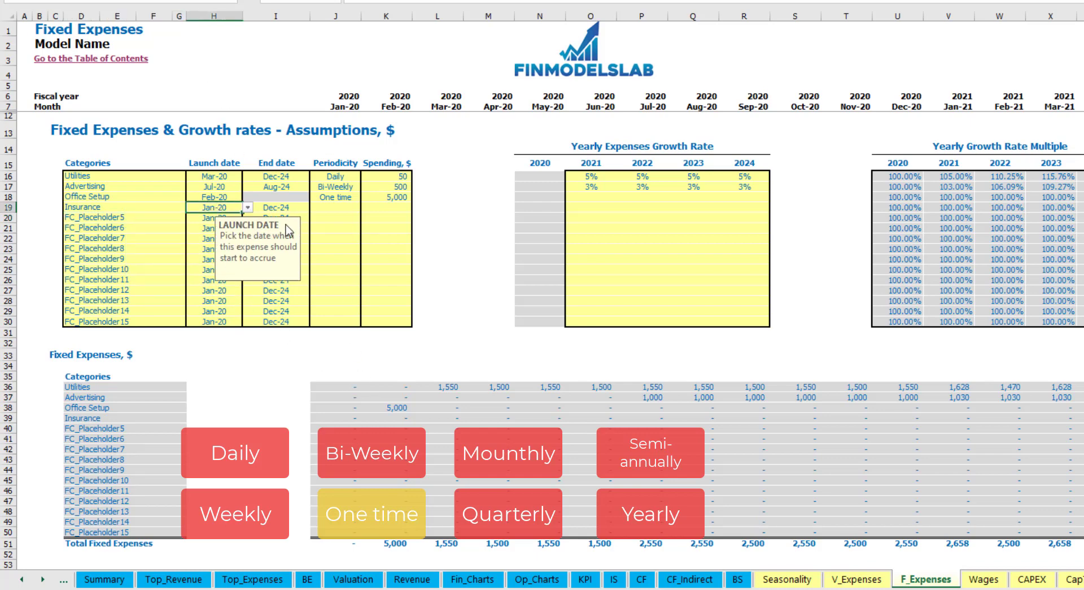
{"action": "left_click", "coordinate": [286, 208]}
Set the Insurance periodicity to Monthly and its spending to 1000.
{"action": "left_click", "coordinate": [343, 206]}
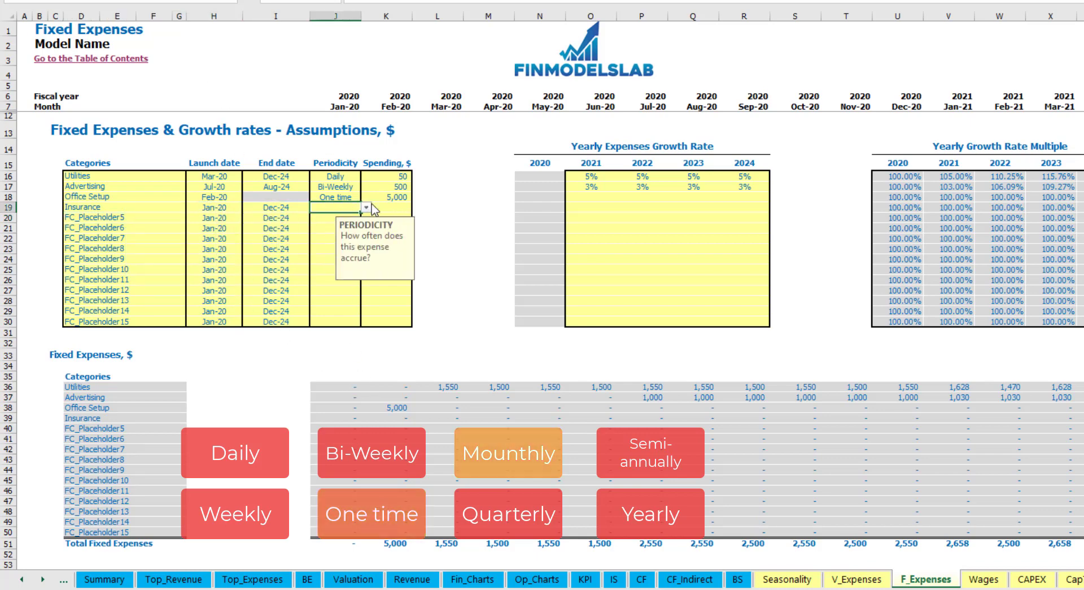
{"action": "left_click", "coordinate": [366, 207]}
{"action": "left_click", "coordinate": [333, 247]}
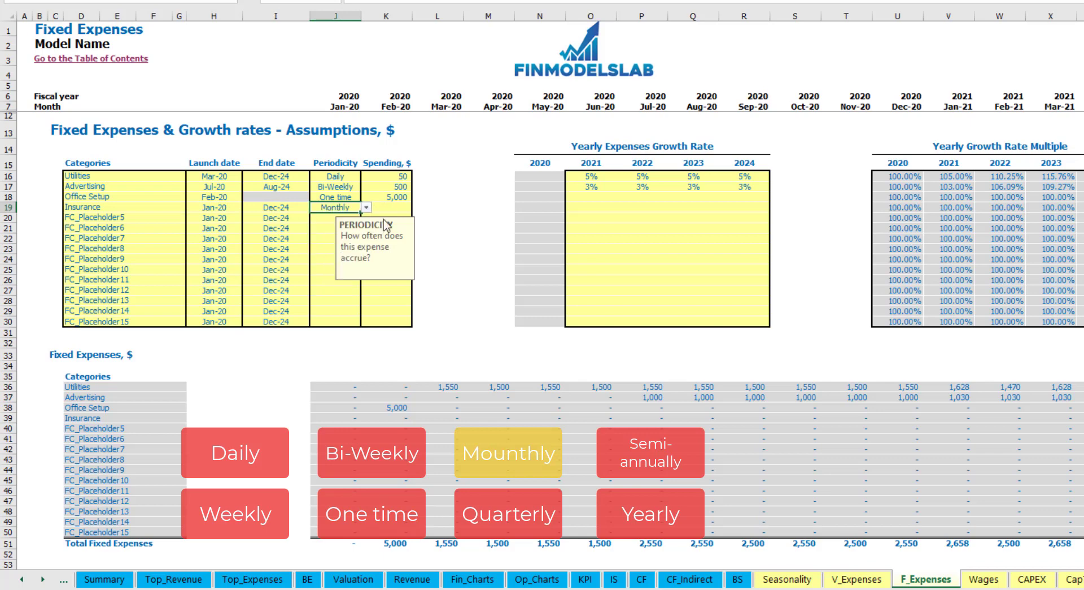
{"action": "left_click", "coordinate": [393, 207]}
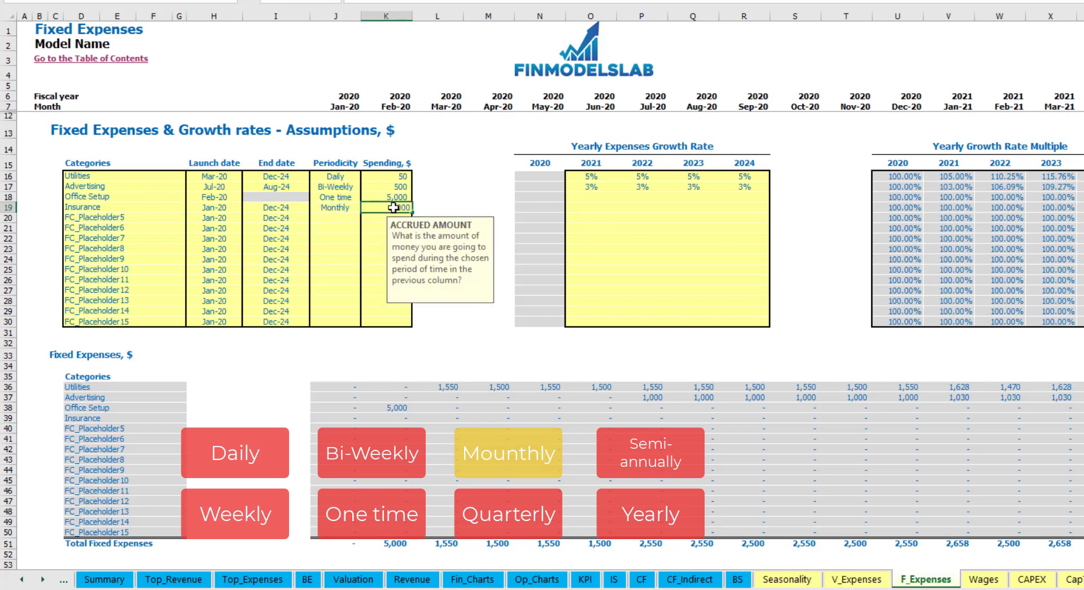
{"action": "type", "text": "1000"}
Set the Insurance yearly expenses growth rates to 5% for 2021, 3% for 2022, 2% for 2023 and 1% for 2024.
{"action": "left_click", "coordinate": [591, 210]}
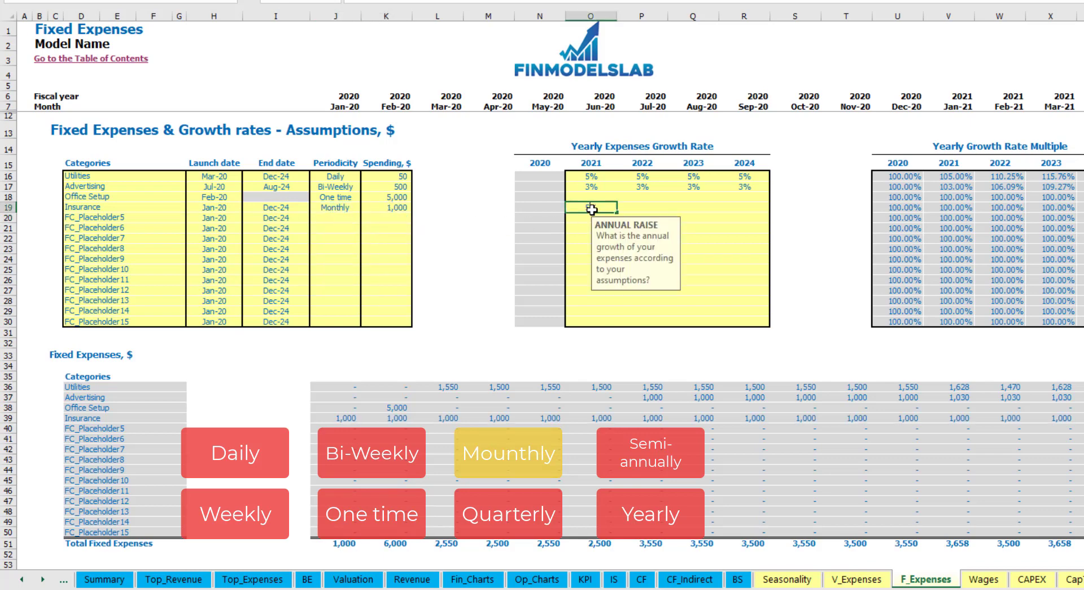
{"action": "type", "text": "5"}
{"action": "key", "text": "Return"}
{"action": "left_click", "coordinate": [592, 209]}
{"action": "key", "text": "Right"}
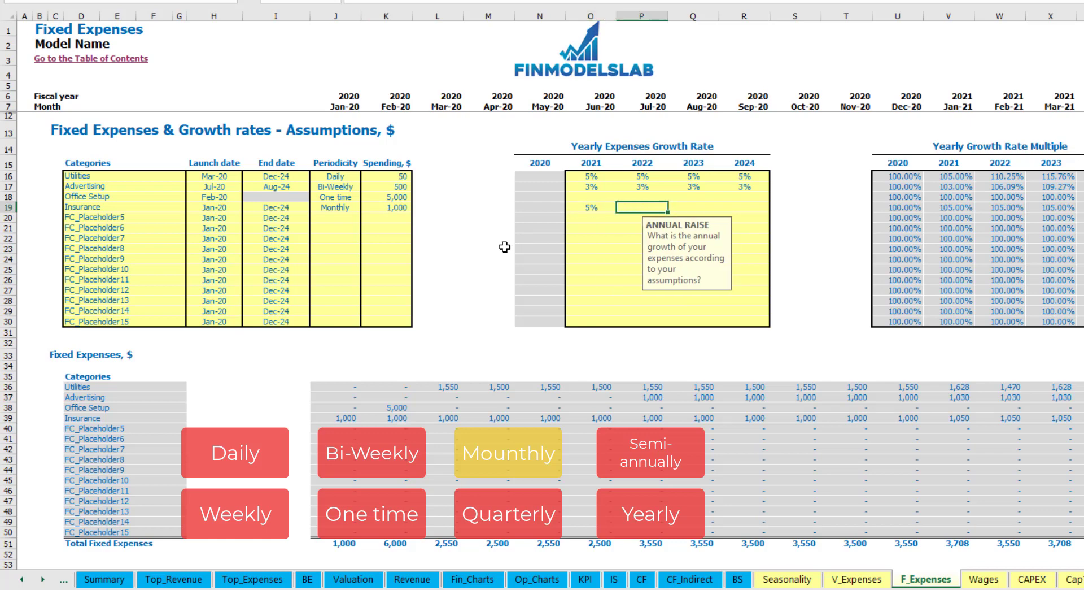
{"action": "type", "text": "3"}
{"action": "key", "text": "Return"}
{"action": "key", "text": "Up"}
{"action": "key", "text": "Right"}
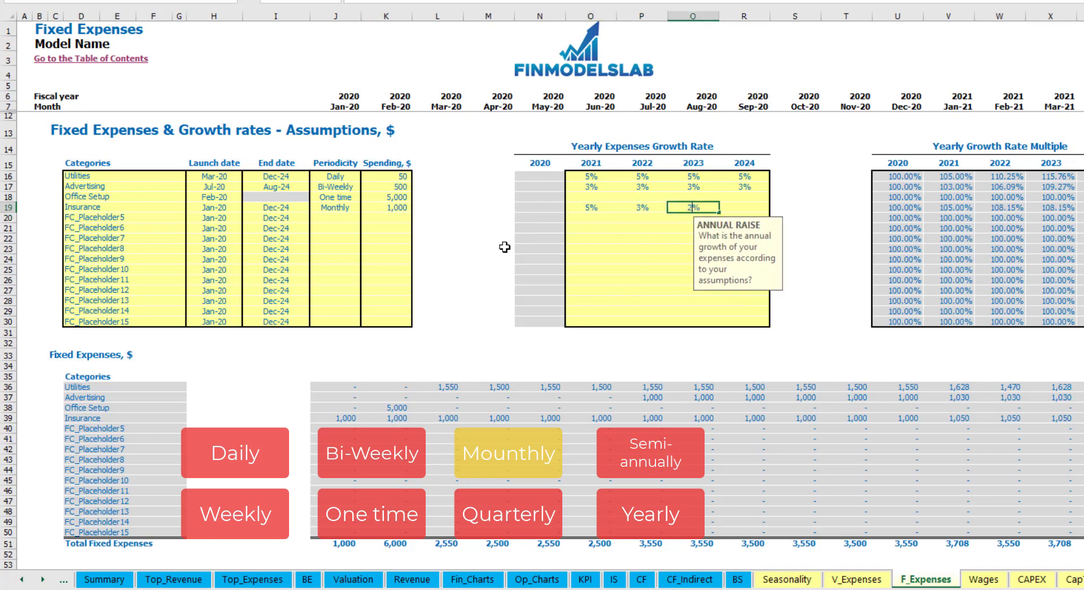
{"action": "type", "text": "2"}
{"action": "key", "text": "Right"}
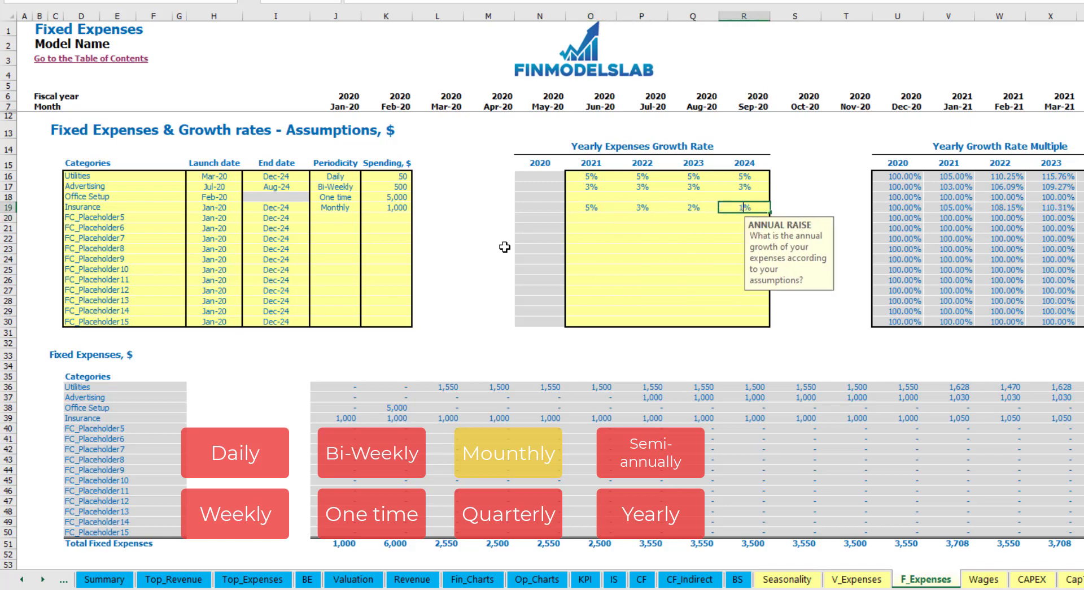
{"action": "key", "text": "Return"}
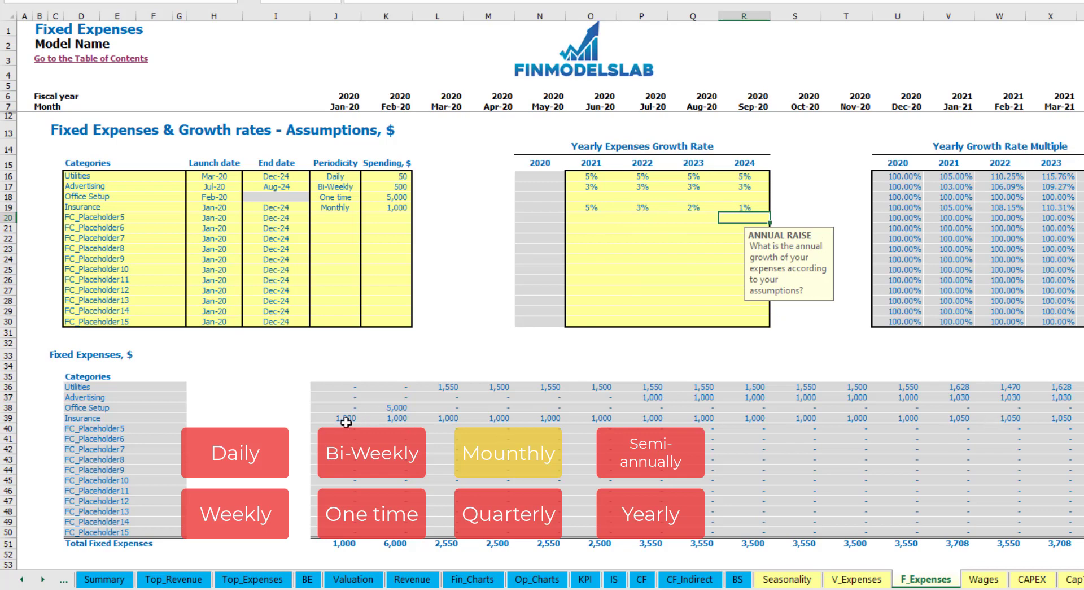
Examine the monthly Insurance amounts in the Fixed Expenses table from Jan-20 through 2021.
{"action": "left_click_drag", "start_coordinate": [346, 419], "coordinate": [924, 419]}
{"action": "left_click", "coordinate": [924, 419]}
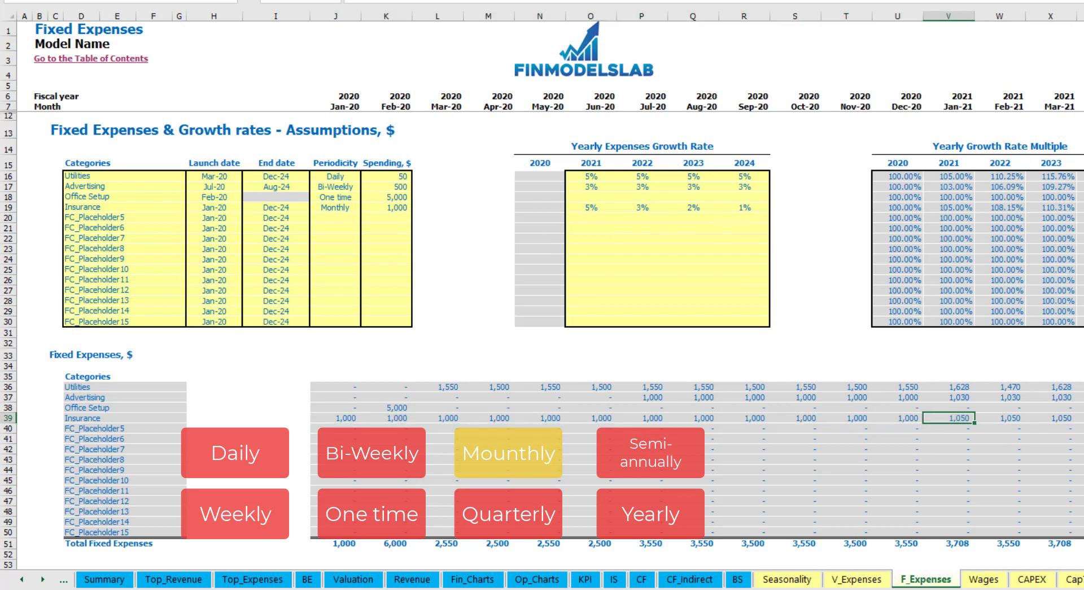
{"action": "scroll", "coordinate": [551, 279], "scroll_direction": "right", "scroll_amount": 5}
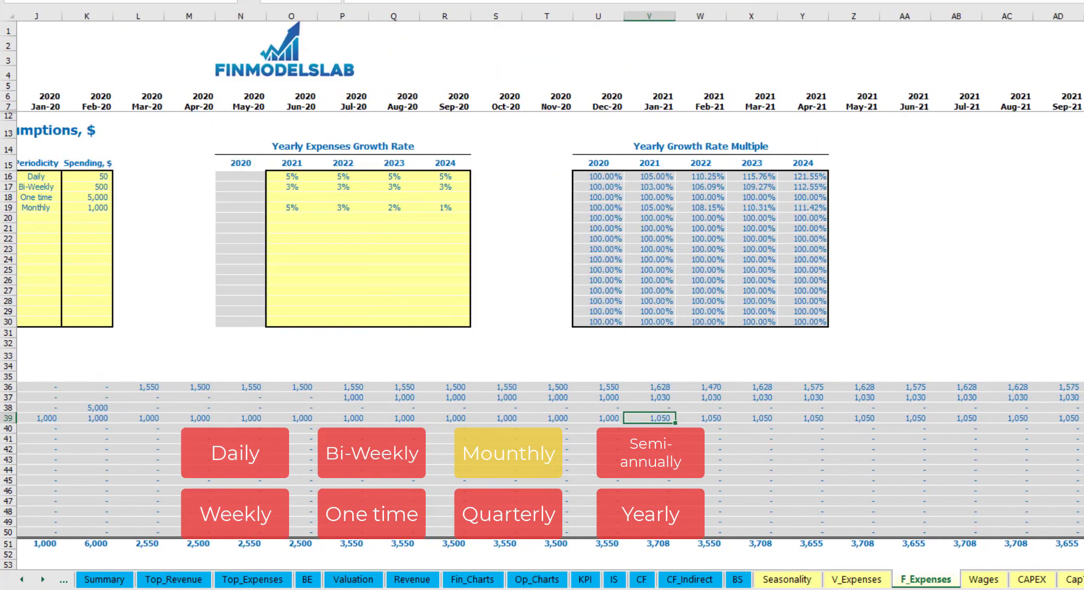
{"action": "left_click", "coordinate": [1083, 15]}
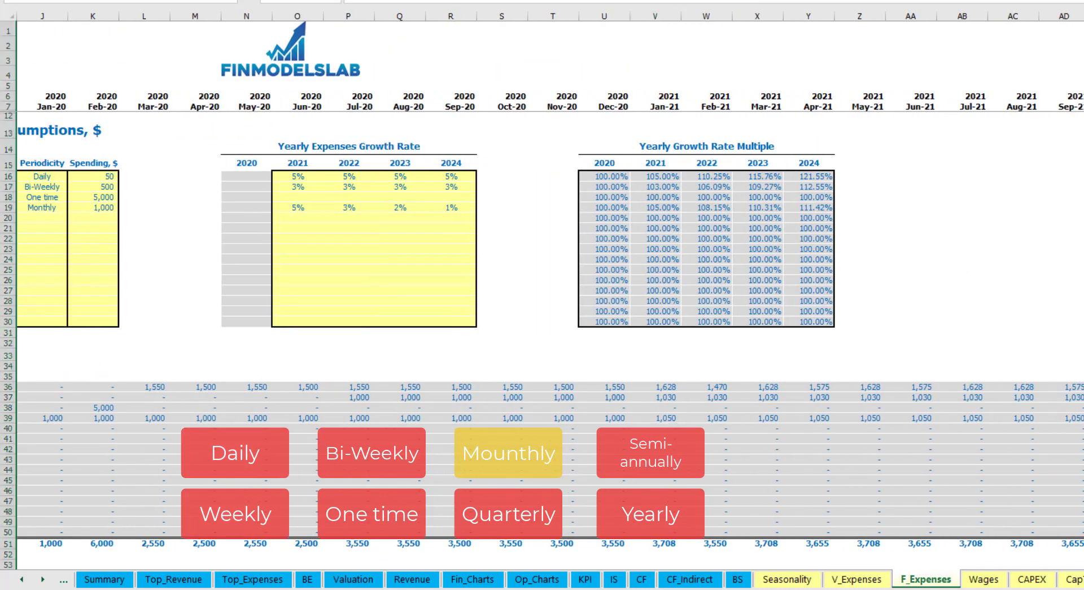
{"action": "left_click", "coordinate": [1082, 418]}
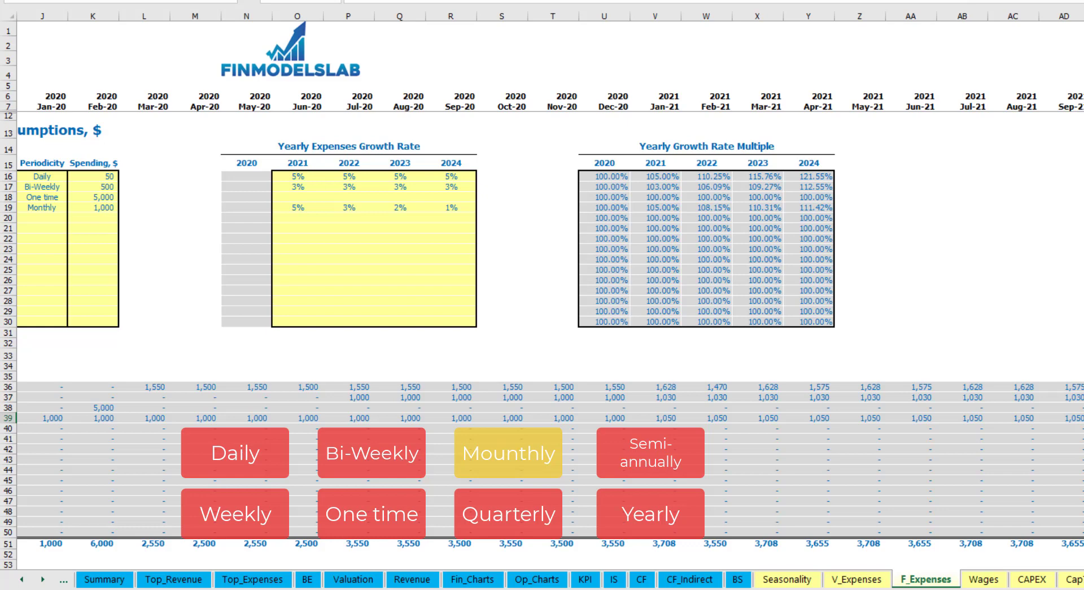
{"action": "scroll", "coordinate": [879, 447], "scroll_direction": "left", "scroll_amount": 5}
Change the Insurance periodicity to Quarterly, and check the Jan-20, Apr-20 and Jul-20 amounts.
{"action": "left_click", "coordinate": [347, 208]}
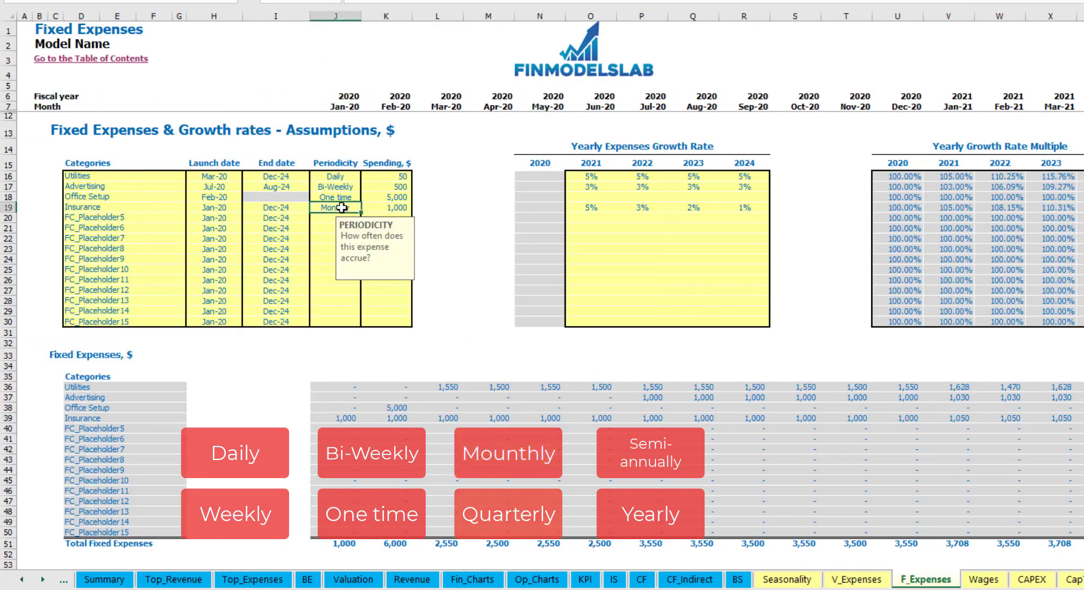
{"action": "left_click", "coordinate": [365, 208]}
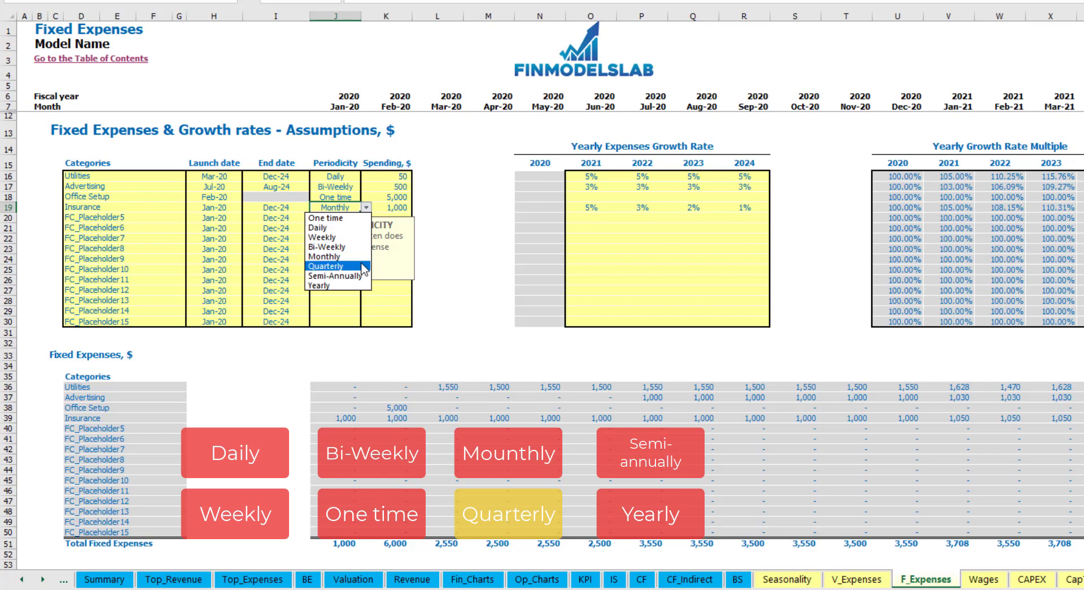
{"action": "left_click", "coordinate": [339, 268]}
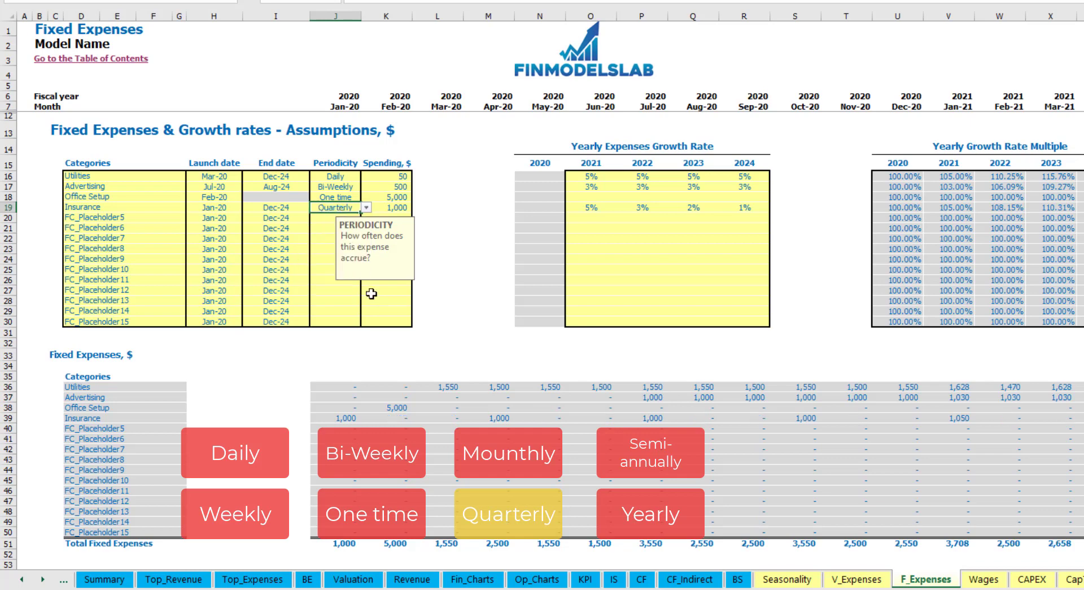
{"action": "left_click", "coordinate": [342, 418]}
{"action": "left_click", "coordinate": [492, 418]}
{"action": "left_click", "coordinate": [642, 417]}
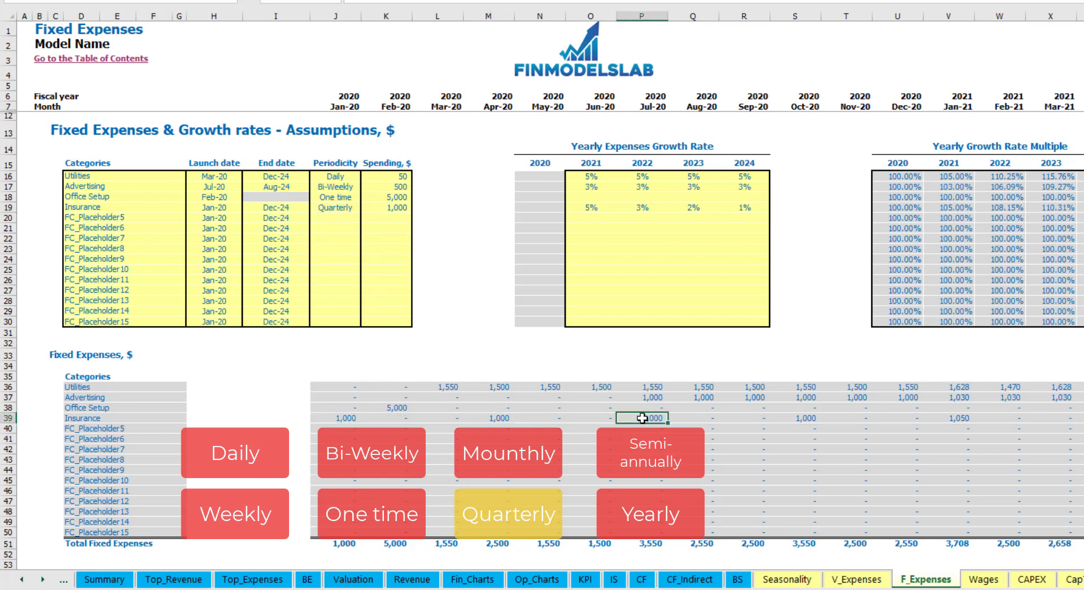
Set the Insurance launch date to Feb-20, and check its quarterly amounts in Feb-20, May-20 and Aug-20.
{"action": "left_click", "coordinate": [232, 206]}
{"action": "left_click", "coordinate": [247, 207]}
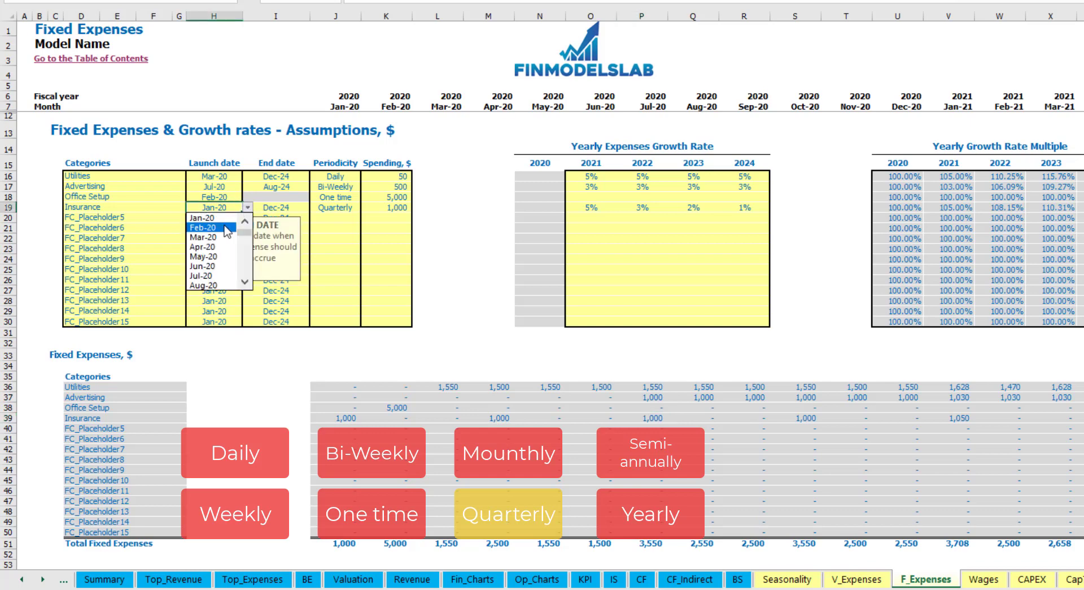
{"action": "left_click", "coordinate": [228, 227]}
{"action": "left_click", "coordinate": [398, 417]}
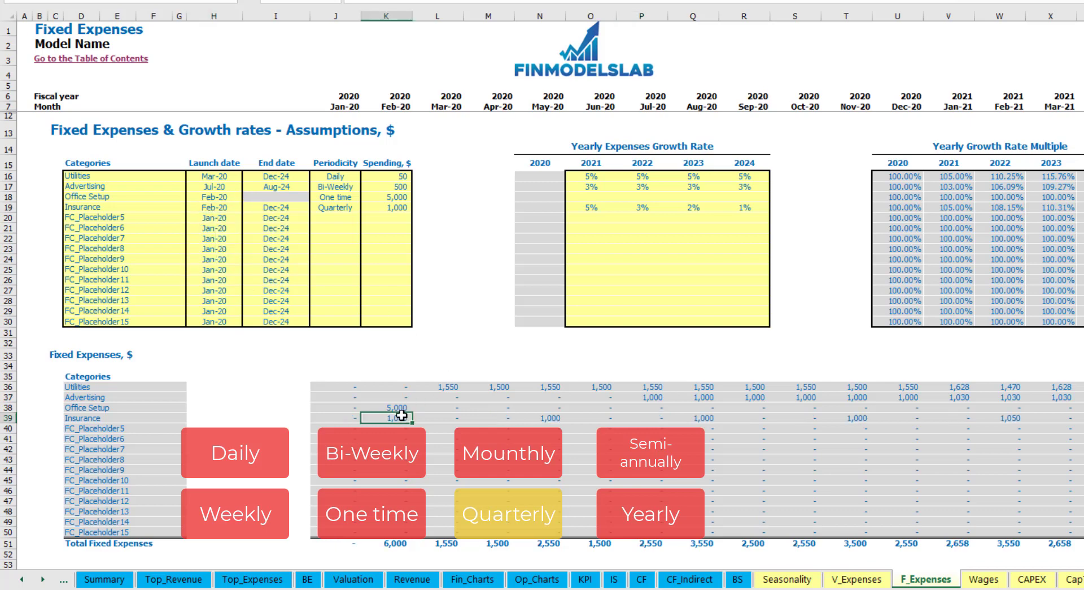
{"action": "left_click", "coordinate": [549, 418]}
{"action": "left_click", "coordinate": [702, 415]}
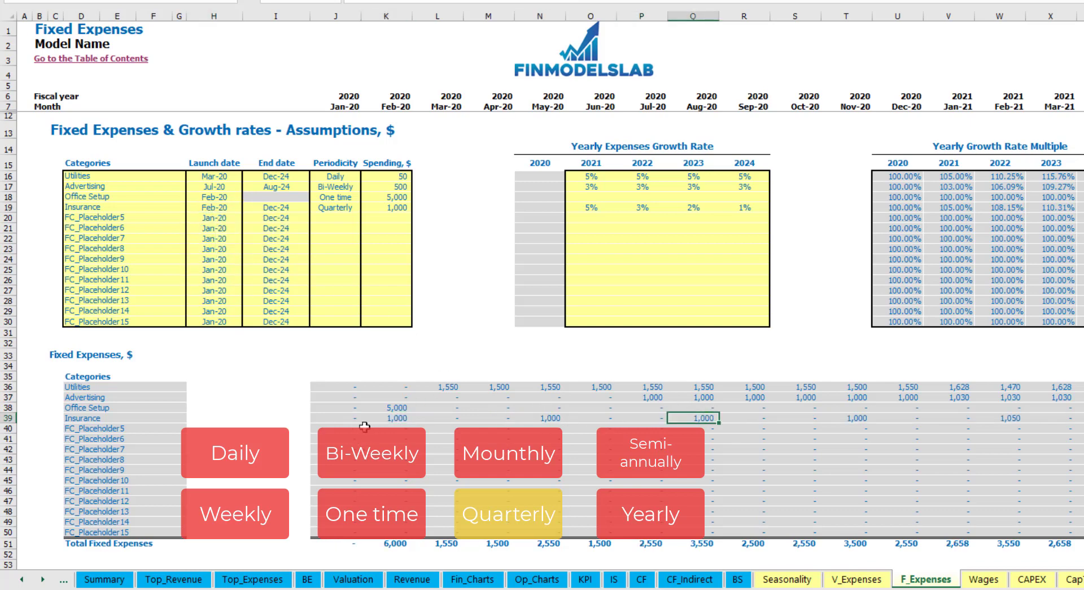
{"action": "left_click", "coordinate": [386, 419]}
{"action": "left_click", "coordinate": [553, 419]}
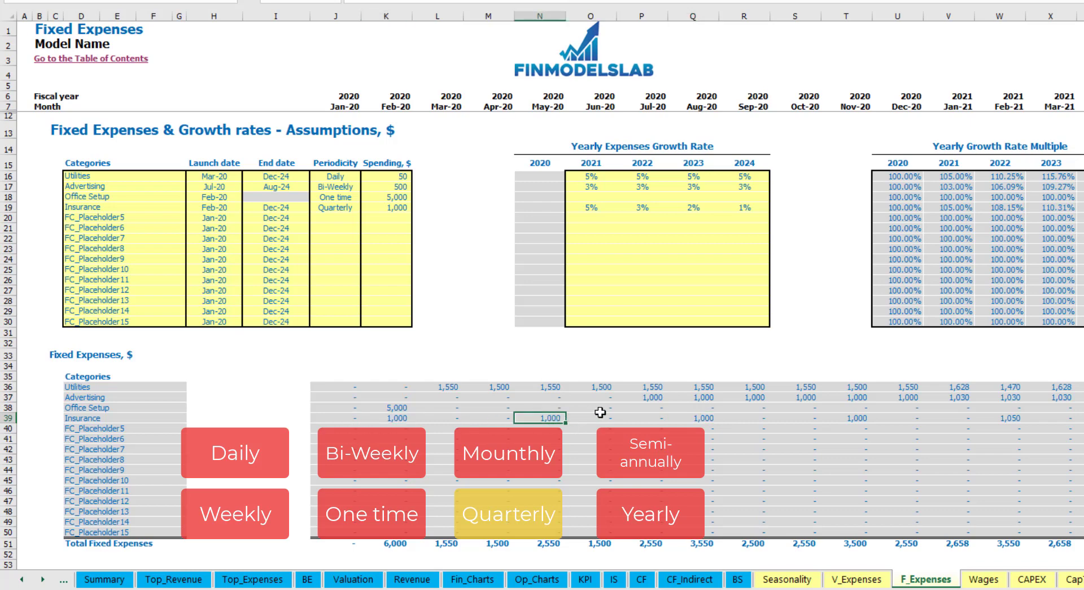
Change the Insurance periodicity to Semi-Annually, and check its amounts from Feb-20 to Feb-21.
{"action": "left_click", "coordinate": [357, 208]}
{"action": "left_click", "coordinate": [366, 208]}
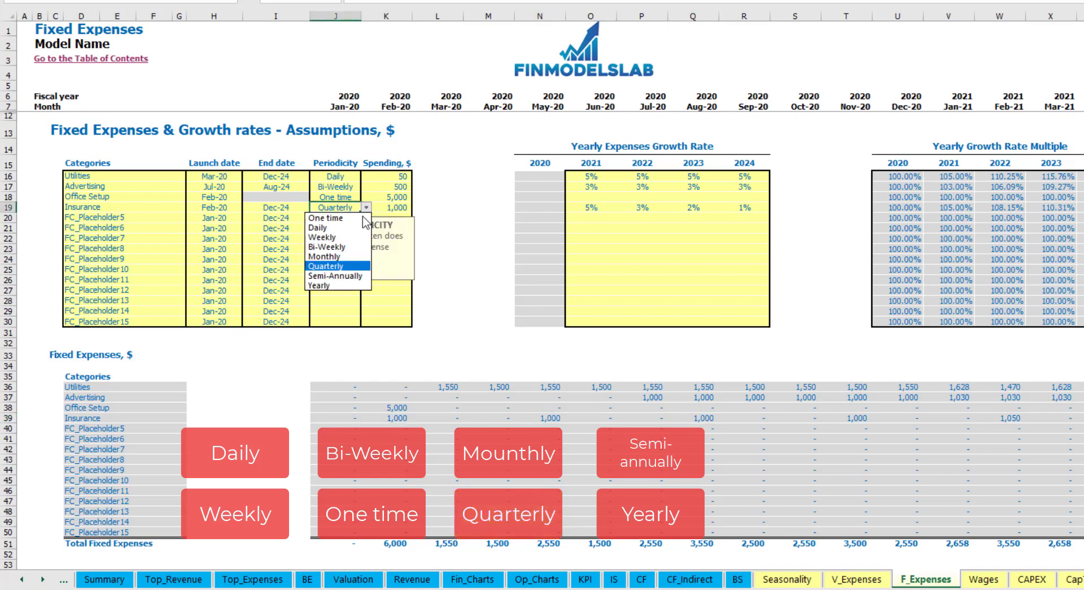
{"action": "left_click", "coordinate": [354, 275]}
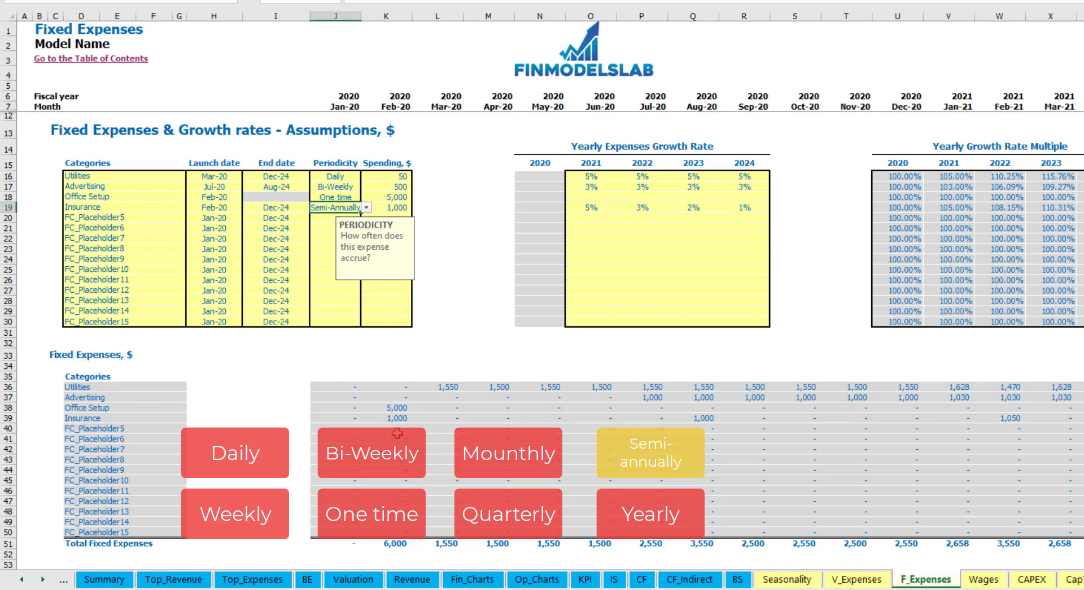
{"action": "left_click_drag", "start_coordinate": [392, 419], "coordinate": [958, 418]}
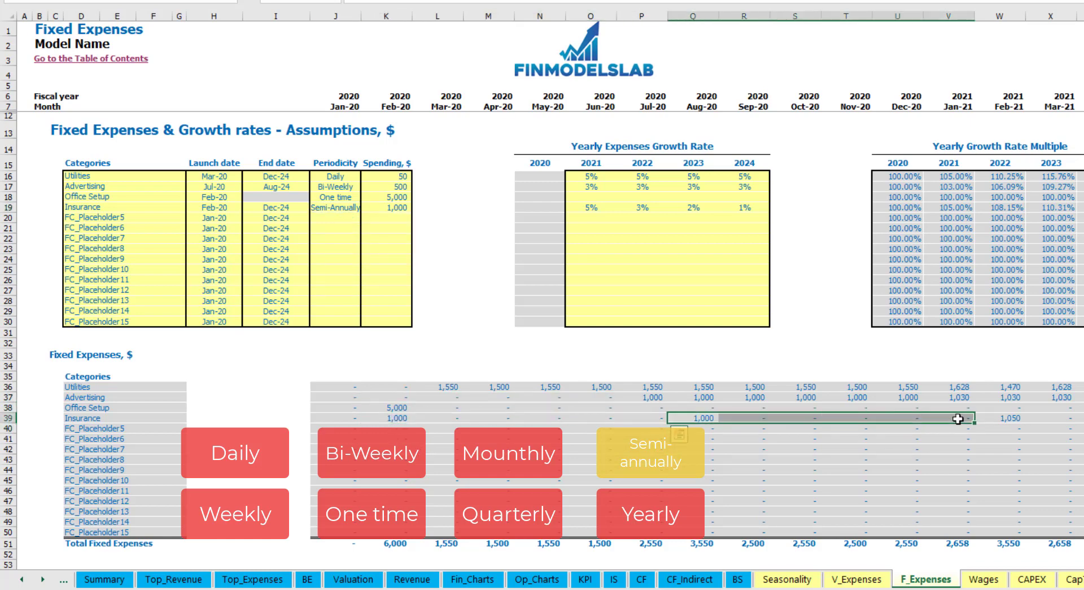
{"action": "left_click", "coordinate": [997, 428]}
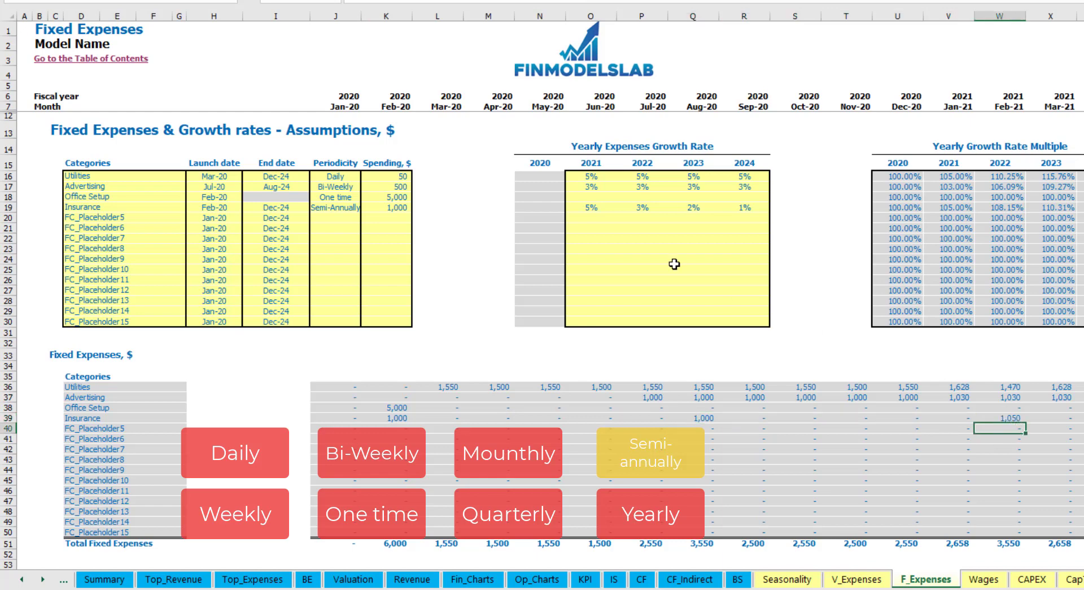
Set the Insurance periodicity to Yearly, and review its Feb-20 and Feb-21 amounts against the launch and end dates.
{"action": "left_click", "coordinate": [345, 209]}
{"action": "left_click", "coordinate": [366, 207]}
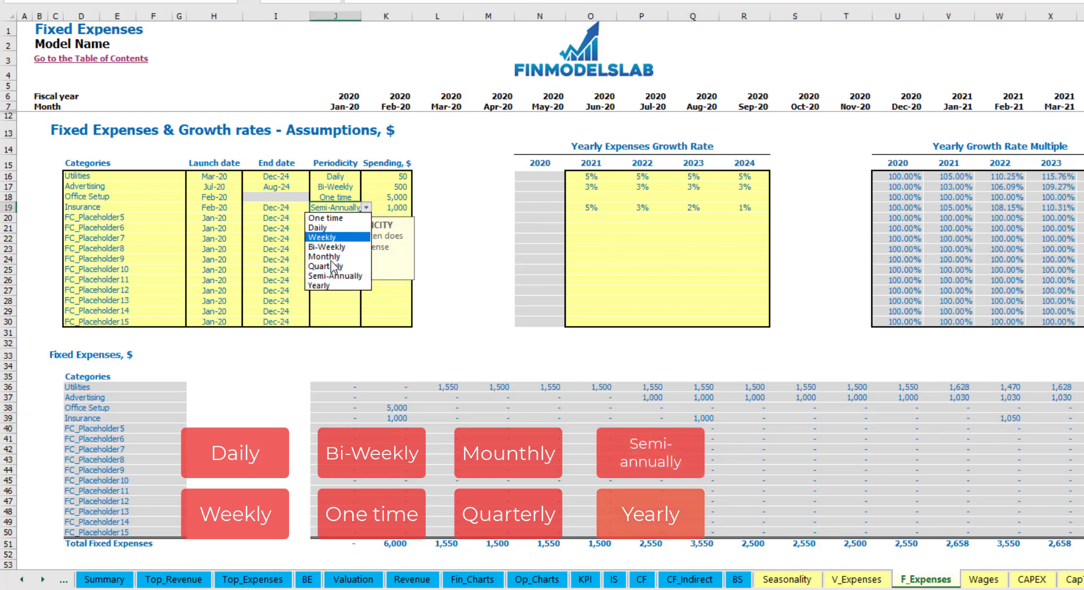
{"action": "left_click", "coordinate": [325, 285]}
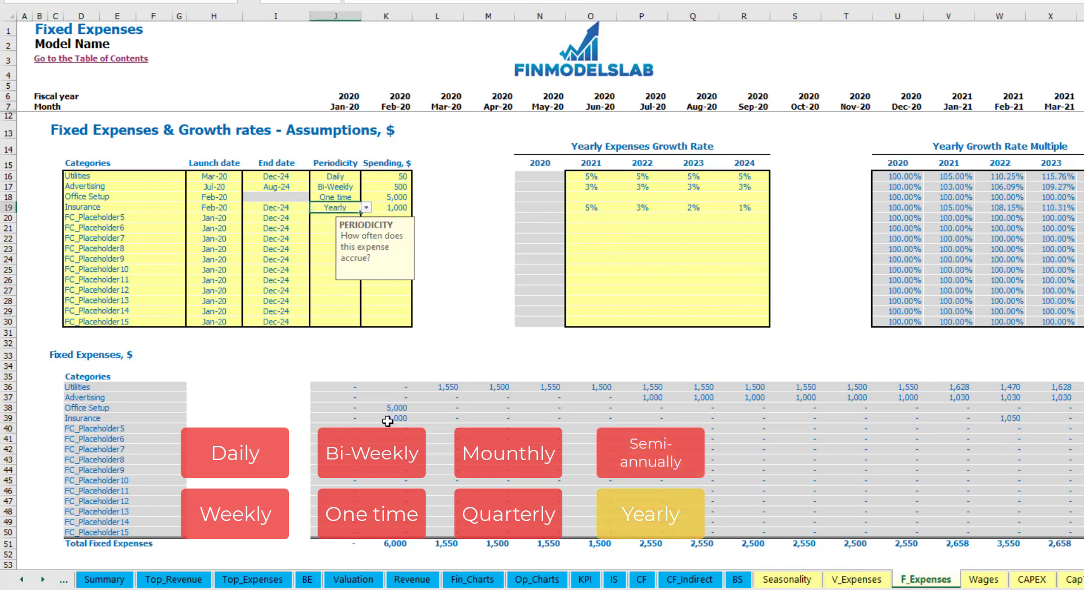
{"action": "left_click_drag", "start_coordinate": [388, 420], "coordinate": [1041, 419]}
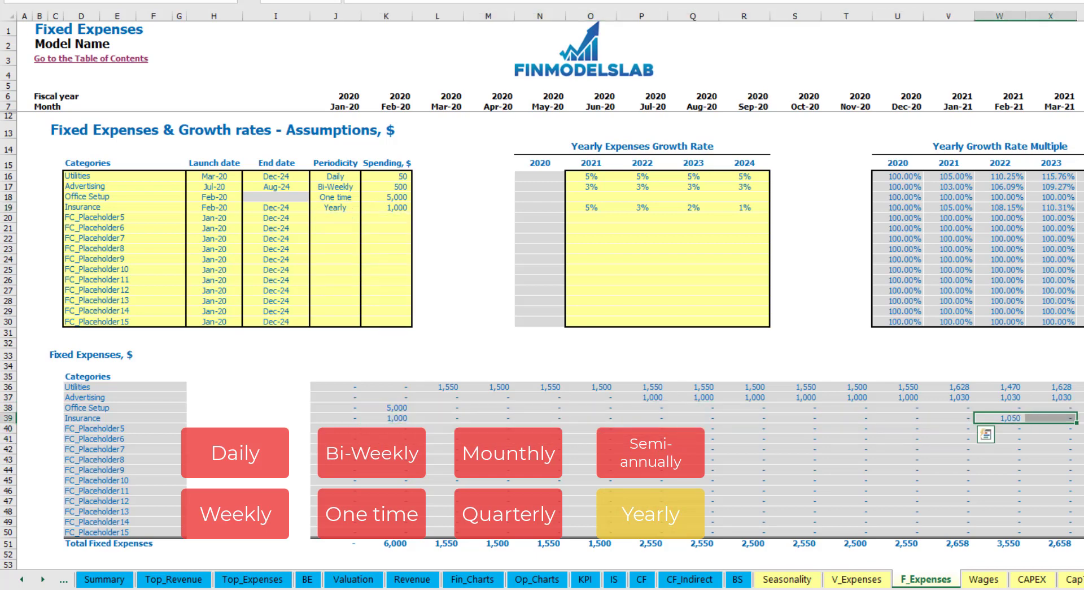
{"action": "left_click", "coordinate": [224, 208]}
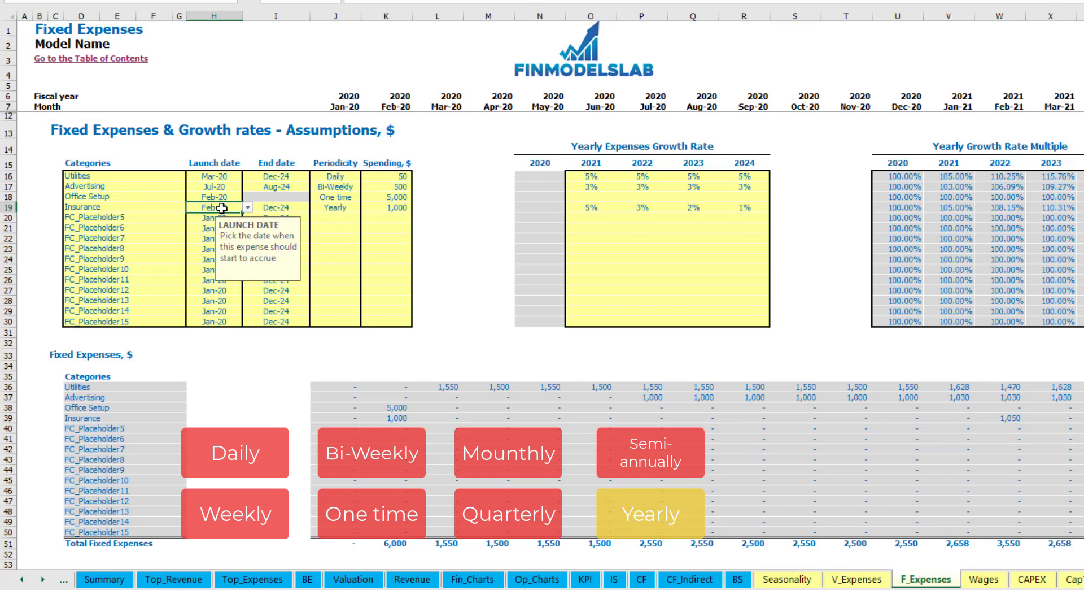
{"action": "left_click", "coordinate": [279, 208]}
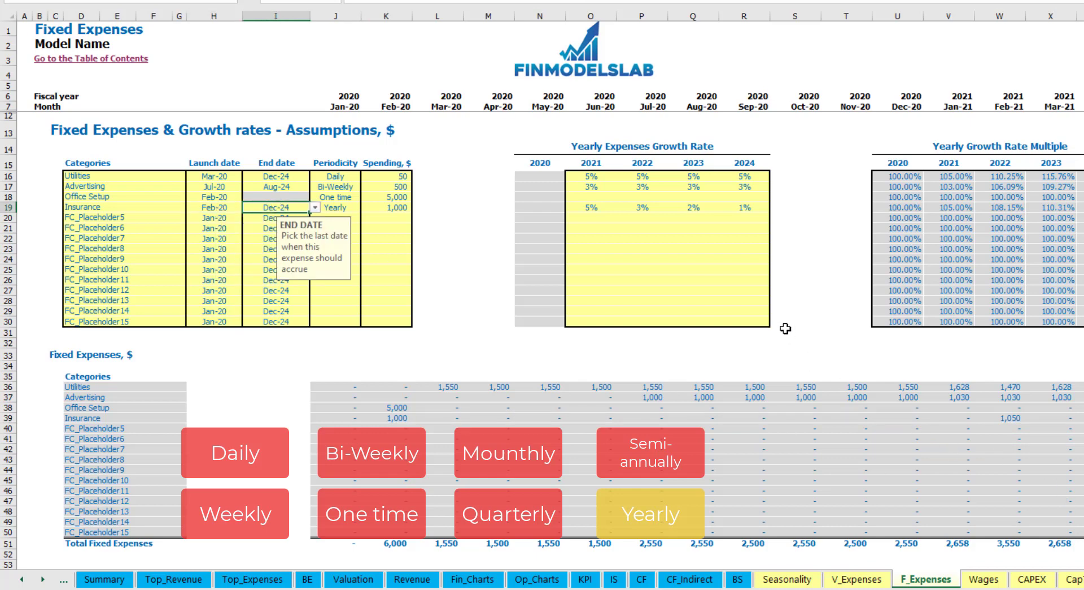
{"action": "left_click", "coordinate": [804, 322]}
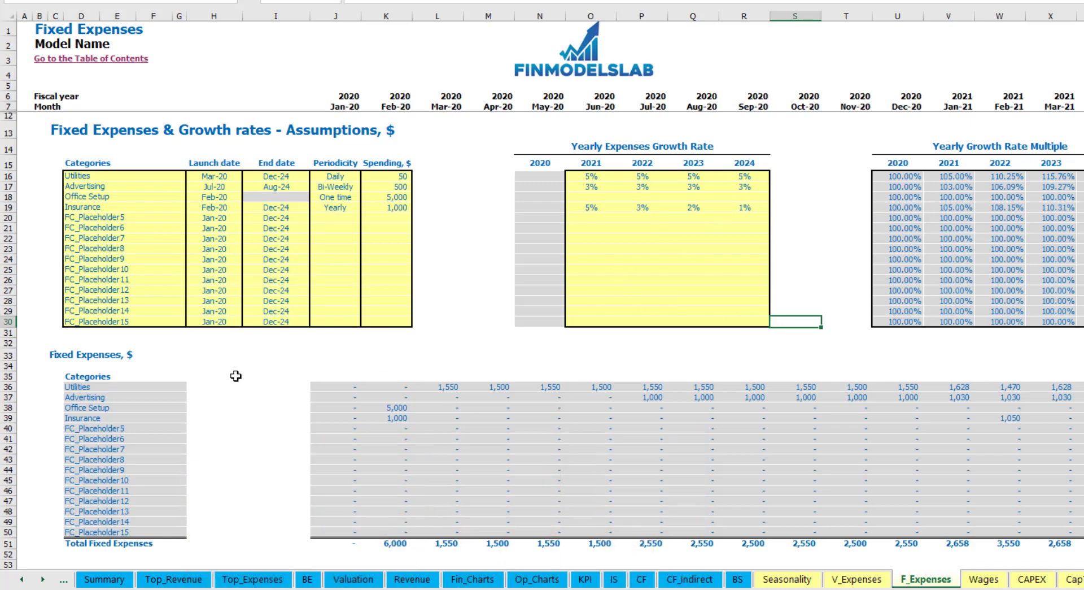
Review the Fixed Expenses table, and expand the Total Fixed Expenses breakdown in the Income Statement.
{"action": "left_click_drag", "start_coordinate": [334, 390], "coordinate": [1051, 528]}
{"action": "left_click", "coordinate": [612, 579]}
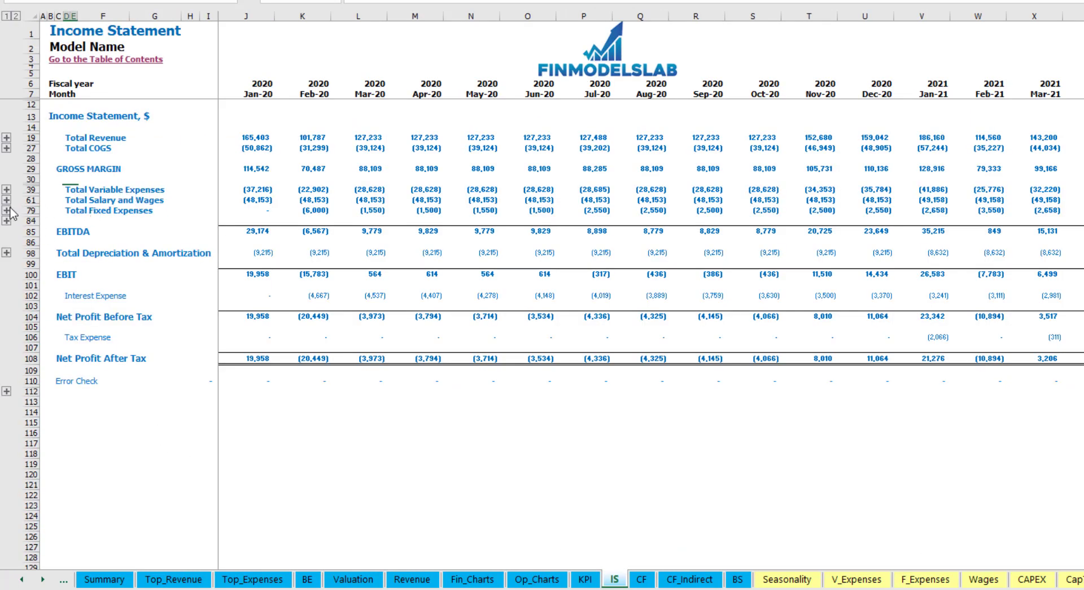
{"action": "left_click", "coordinate": [67, 210]}
{"action": "left_click", "coordinate": [6, 210]}
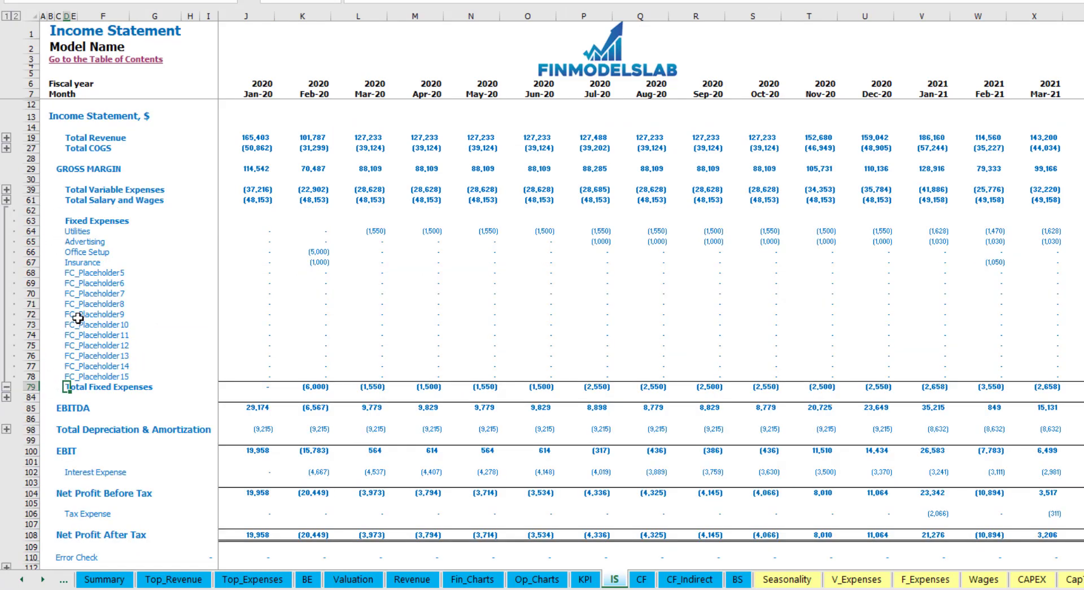
Highlight the individual fixed expense rows in the Income Statement, from Utilities to FC_Placeholder15.
{"action": "left_click_drag", "start_coordinate": [31, 232], "coordinate": [76, 377]}
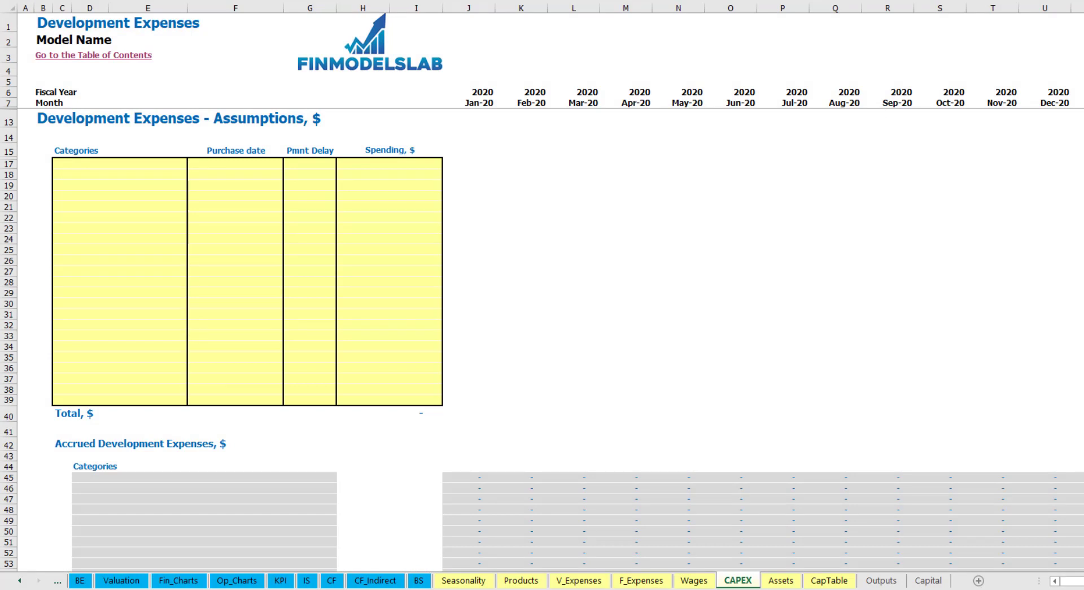
On the CAPEX sheet, add an Office dev category with purchase date Feb-20 and spending of 10,000.
{"action": "left_click", "coordinate": [153, 164]}
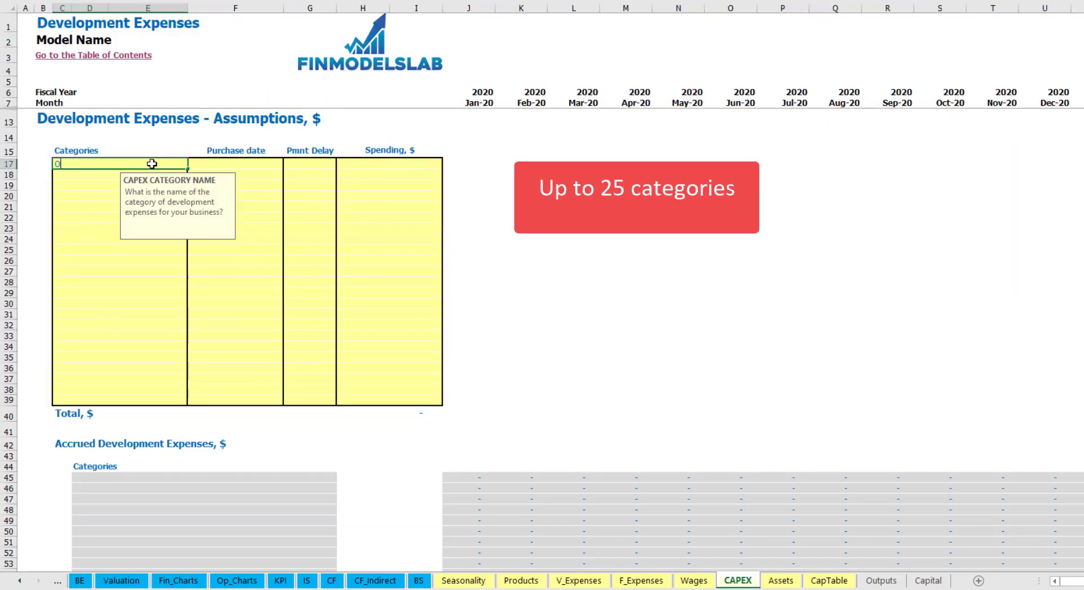
{"action": "type", "text": "ev"}
{"action": "key", "text": "Return"}
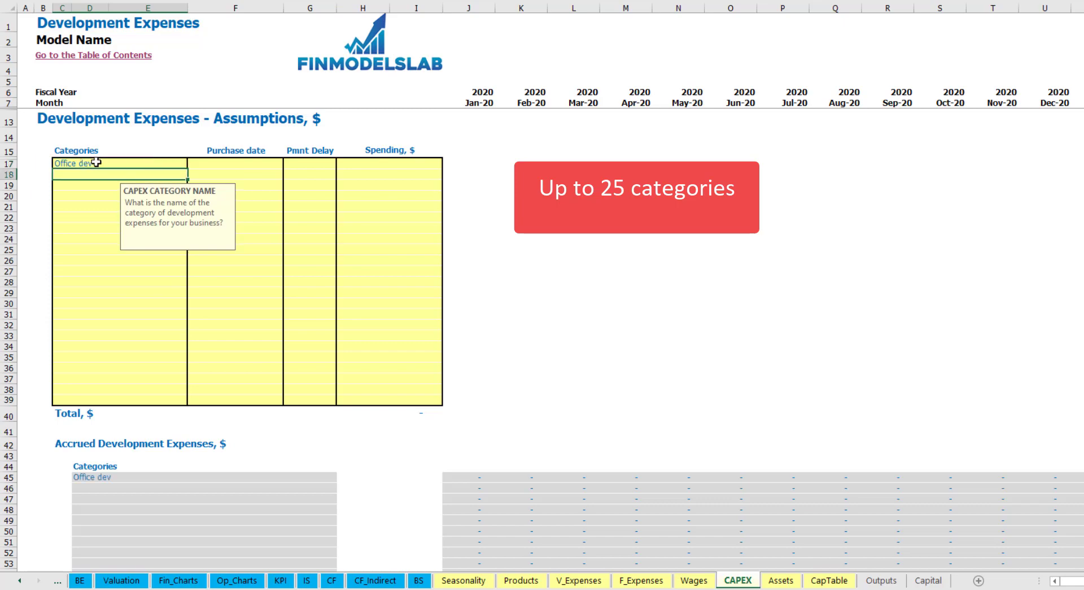
{"action": "left_click", "coordinate": [238, 163]}
{"action": "left_click", "coordinate": [289, 163]}
{"action": "left_click", "coordinate": [266, 185]}
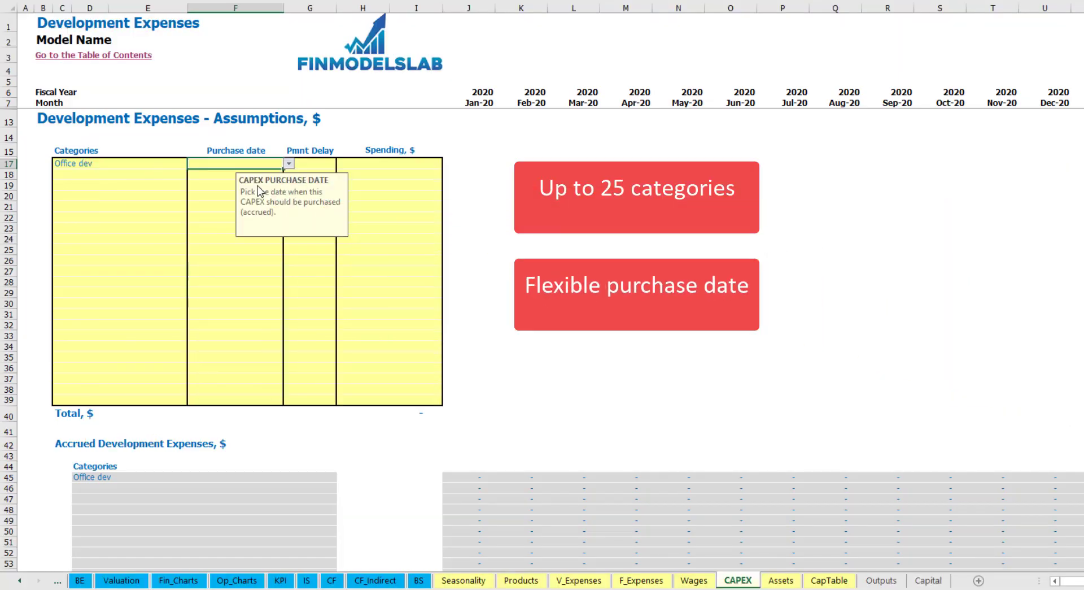
{"action": "left_click", "coordinate": [374, 161]}
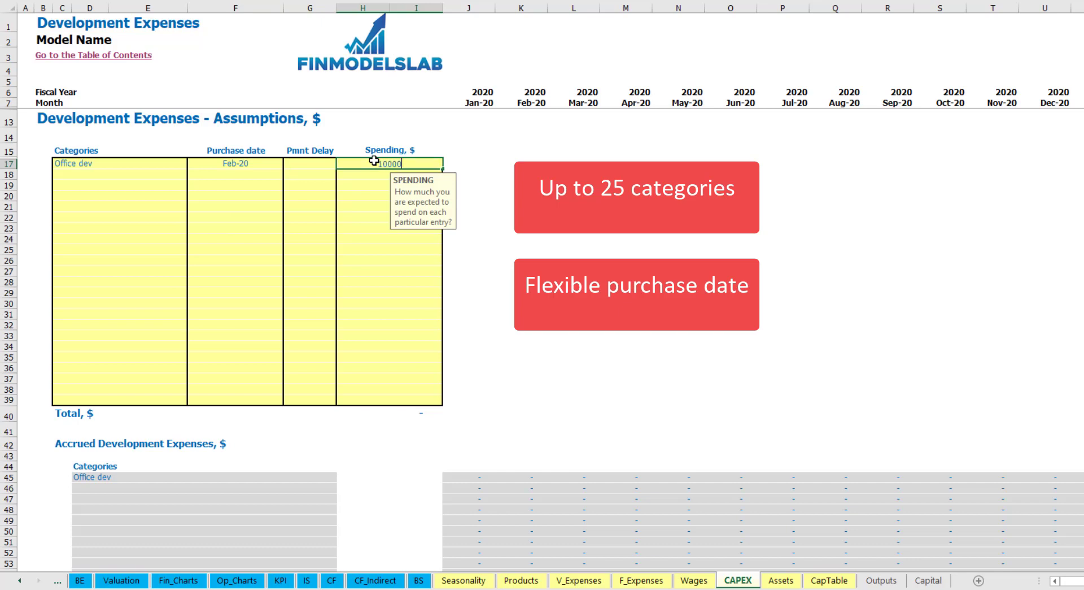
{"action": "type", "text": "10000"}
{"action": "key", "text": "Return"}
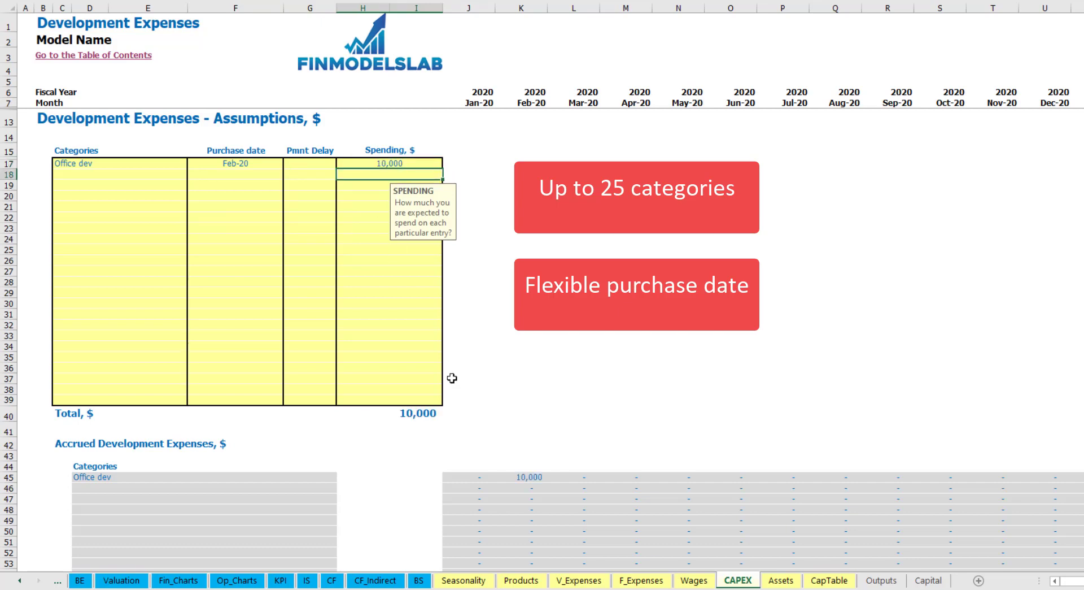
Set the payment delay of the Office dev category to 2M.
{"action": "left_click", "coordinate": [317, 162]}
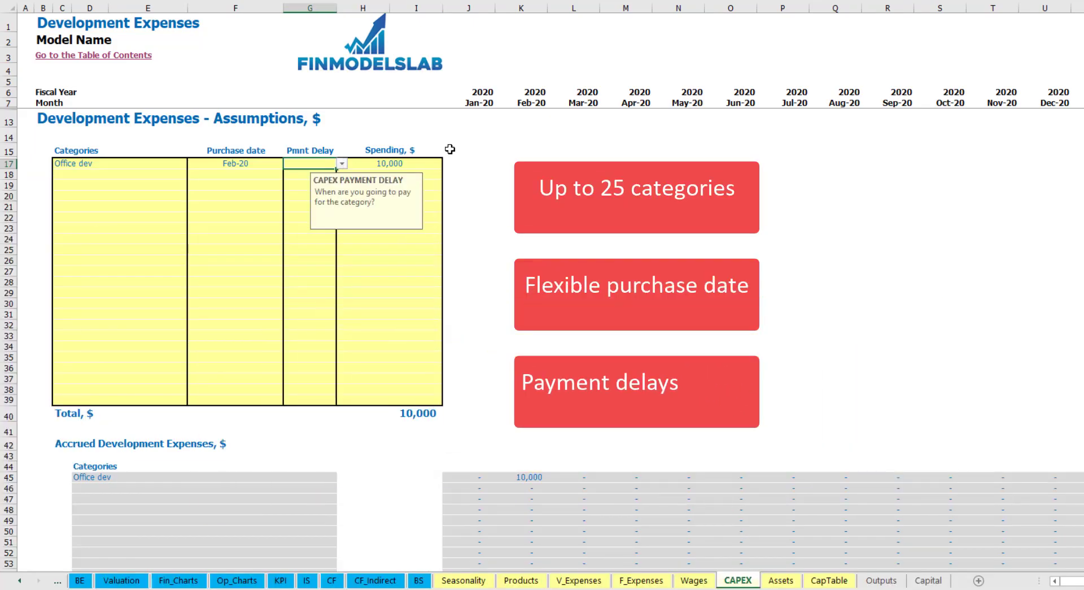
{"action": "left_click", "coordinate": [342, 163]}
{"action": "left_click", "coordinate": [303, 195]}
{"action": "left_click", "coordinate": [559, 198]}
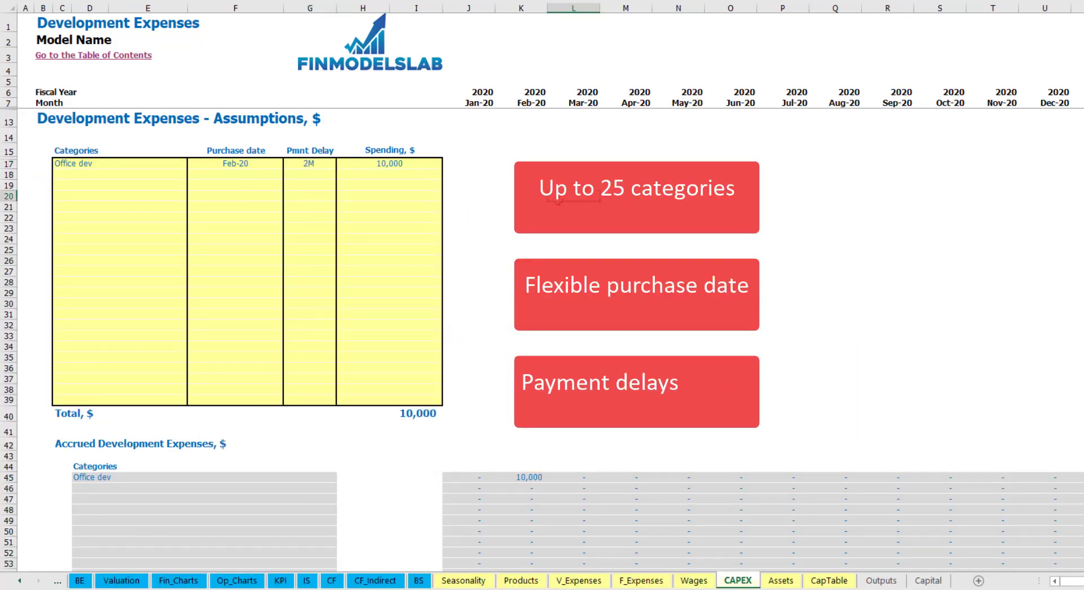
Compare the Office dev accrual in Feb-20 with its payment in Apr-20, and review the CAPEX summary balances.
{"action": "left_click", "coordinate": [530, 477]}
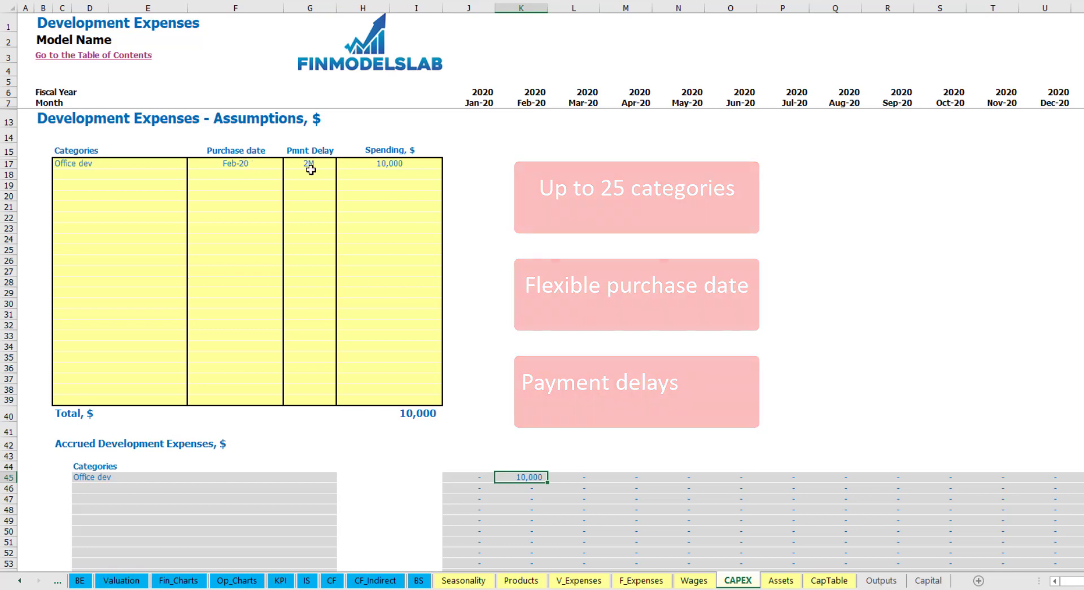
{"action": "scroll", "coordinate": [529, 250], "scroll_direction": "down", "scroll_amount": 10}
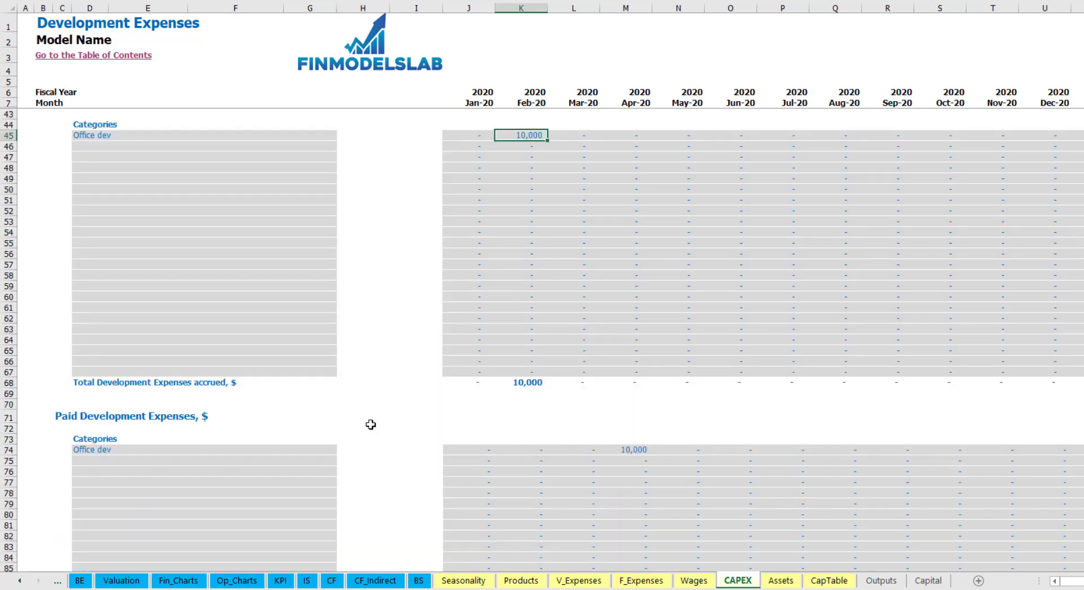
{"action": "left_click", "coordinate": [627, 451]}
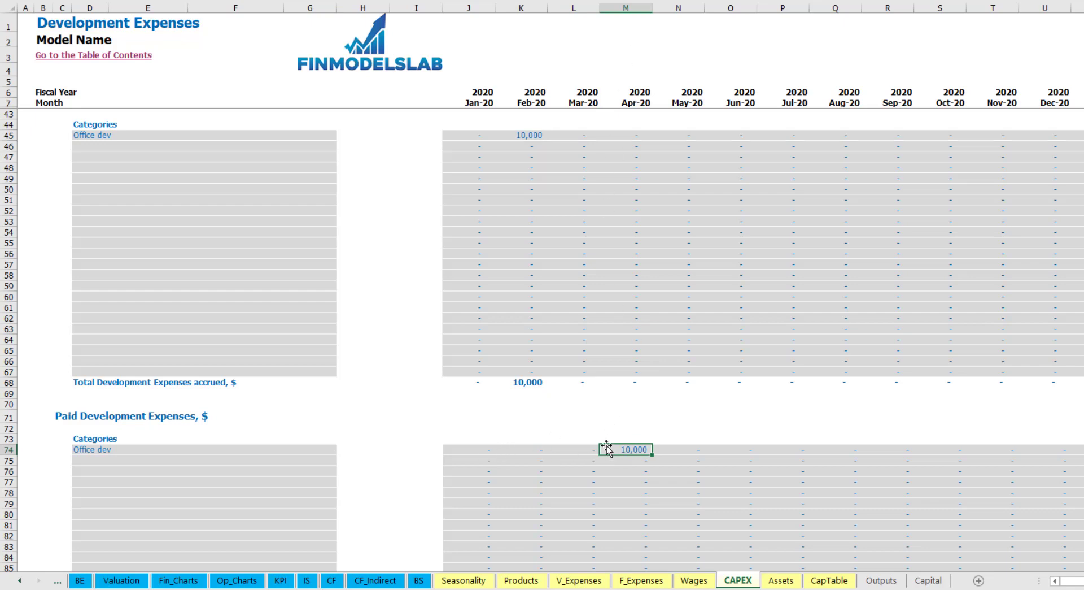
{"action": "scroll", "coordinate": [607, 449], "scroll_direction": "down", "scroll_amount": 13}
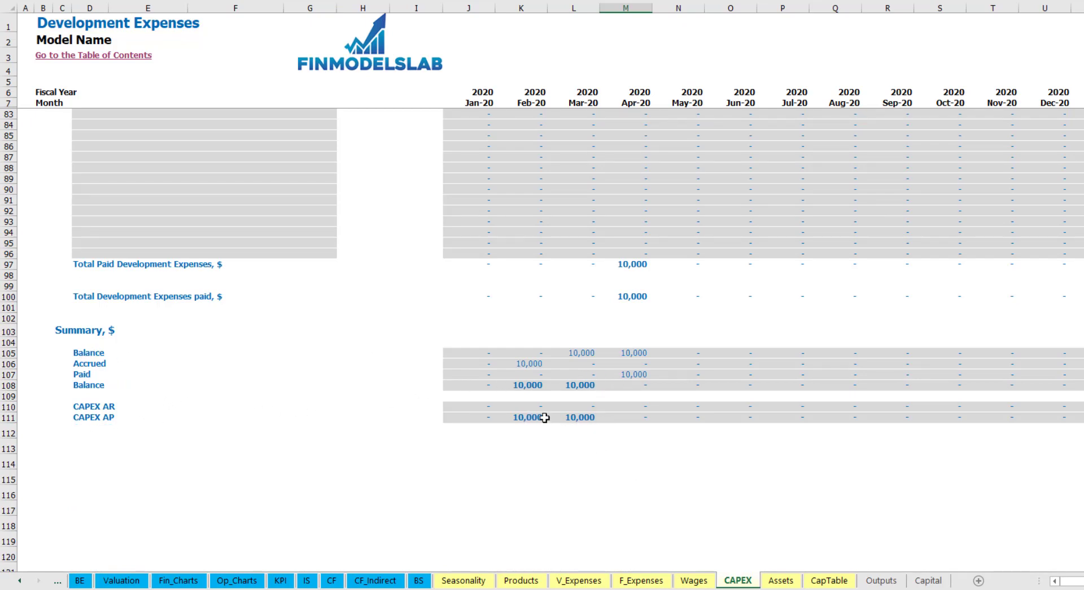
{"action": "scroll", "coordinate": [576, 338], "scroll_direction": "up", "scroll_amount": 20}
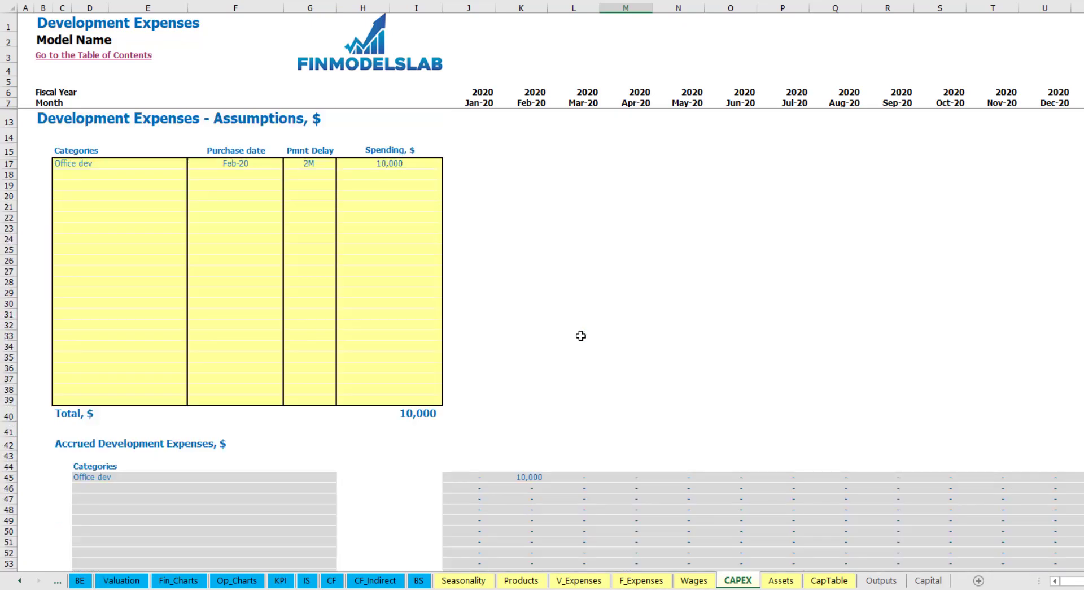
Add a second category, Other dev exp, with purchase date Mar-20, spending of 5,000 and payment delay 0M.
{"action": "left_click", "coordinate": [100, 173]}
{"action": "type", "text": "Other dev"}
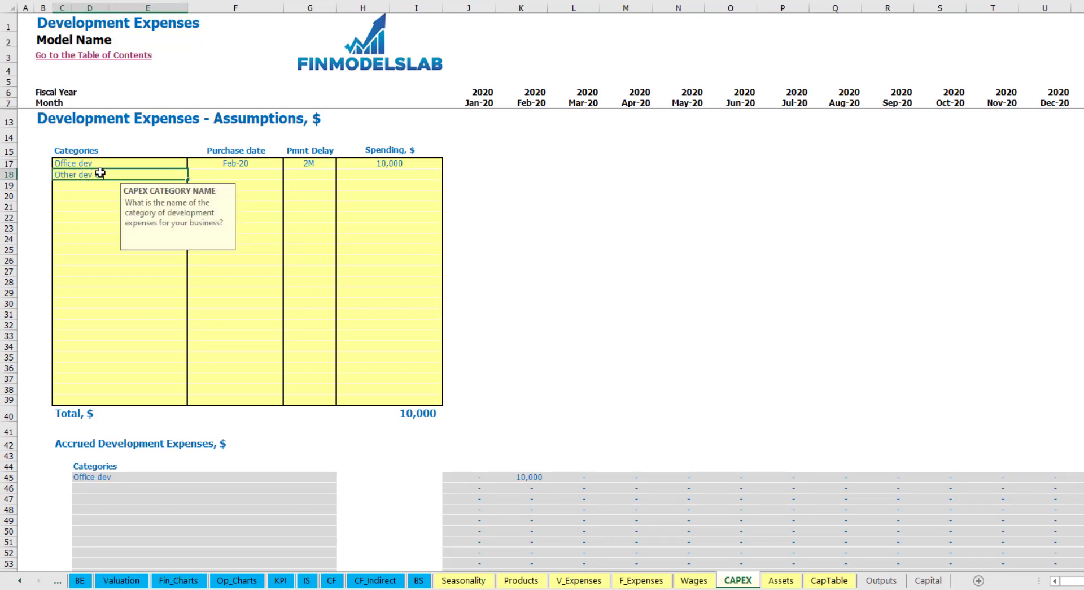
{"action": "type", "text": " exp"}
{"action": "left_click", "coordinate": [262, 173]}
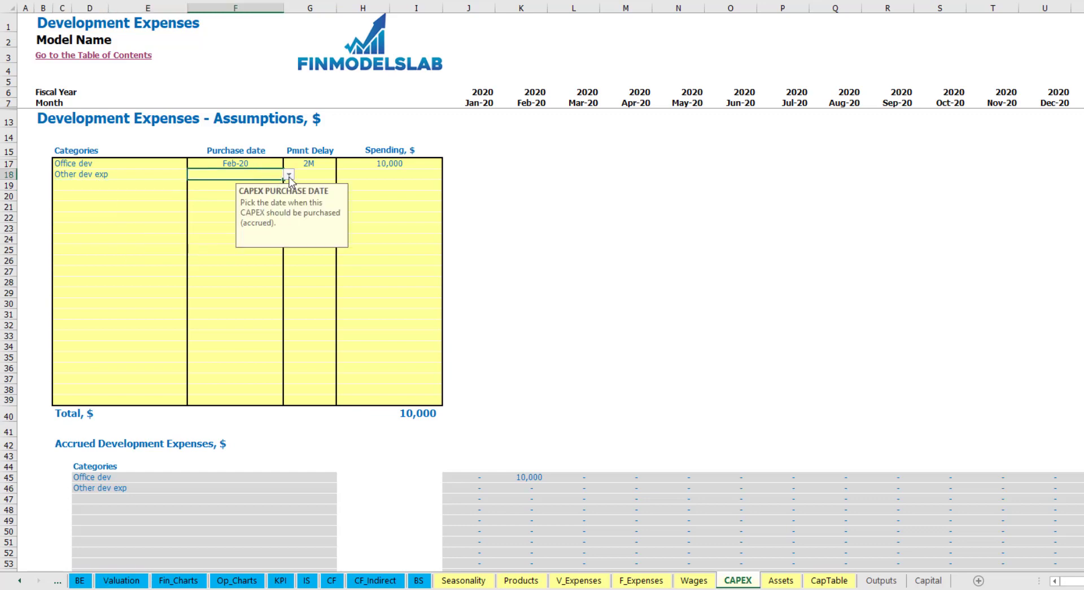
{"action": "left_click", "coordinate": [289, 174]}
{"action": "left_click", "coordinate": [269, 205]}
{"action": "left_click", "coordinate": [373, 178]}
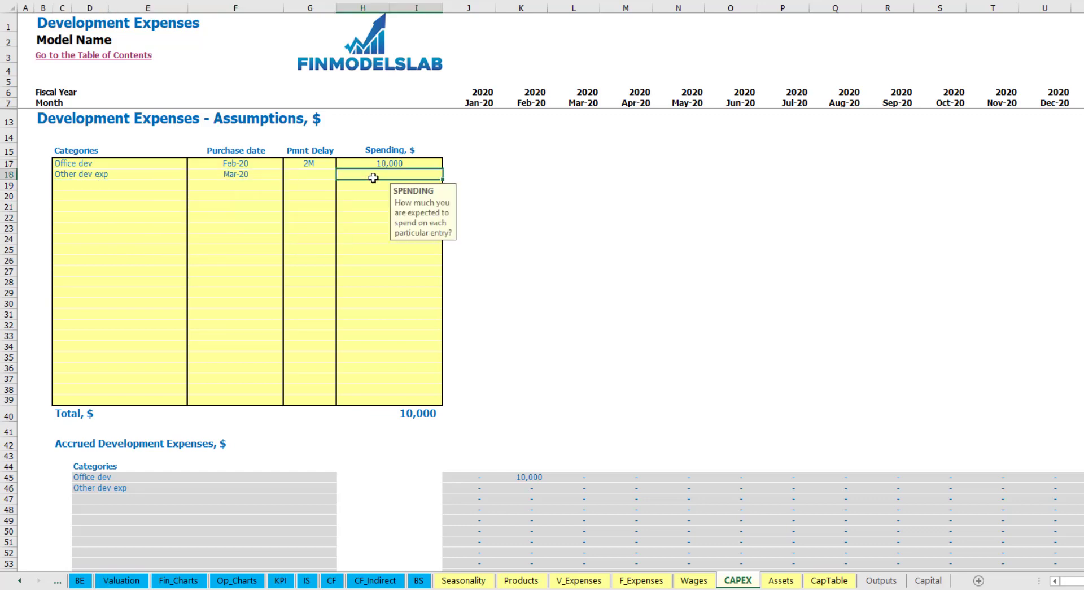
{"action": "key", "text": "Return"}
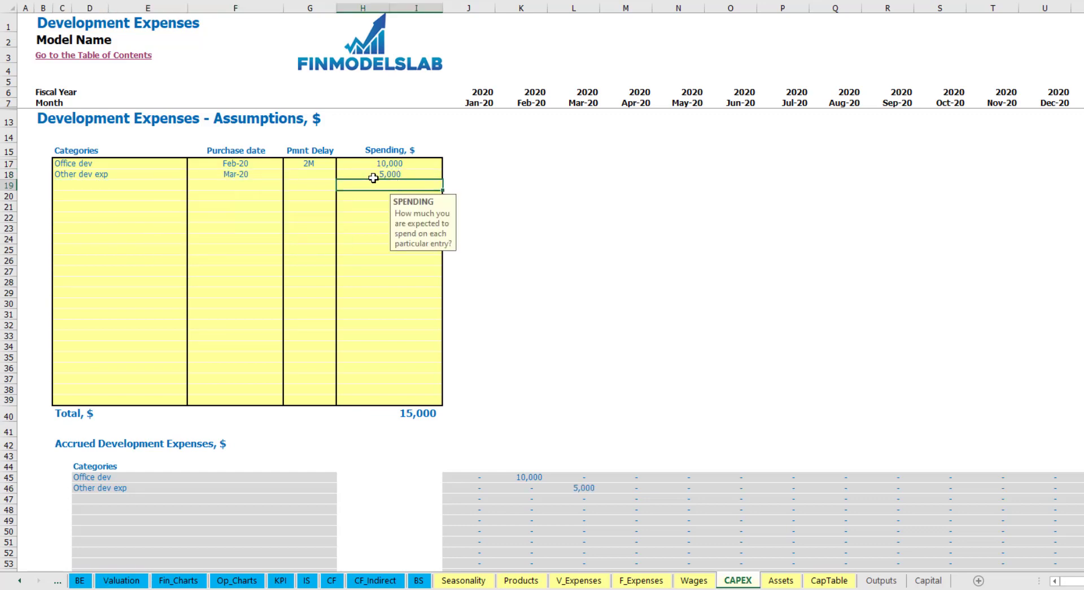
{"action": "left_click", "coordinate": [317, 176]}
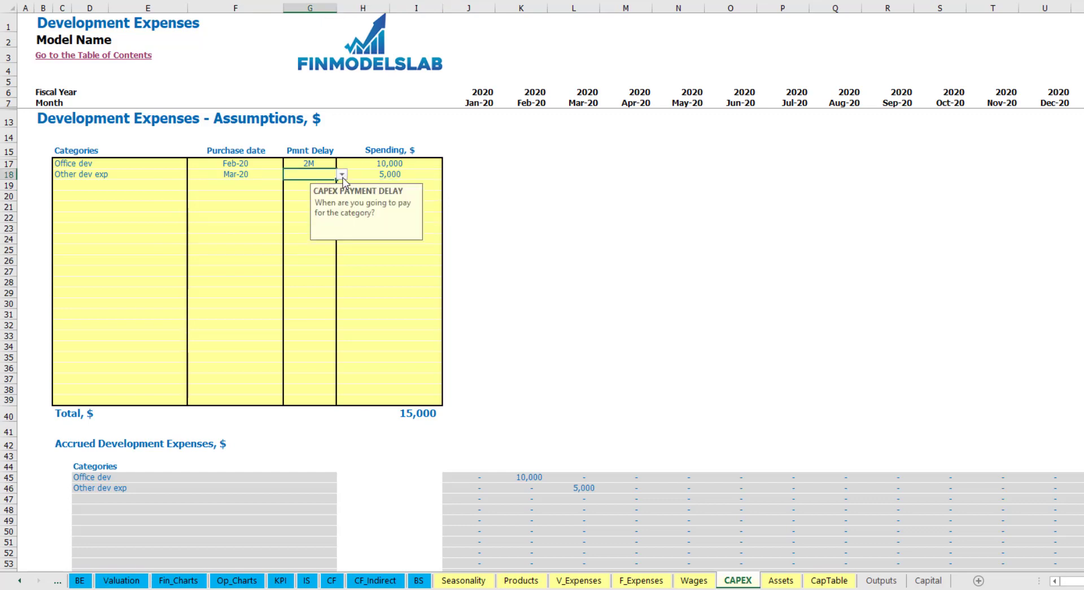
{"action": "left_click", "coordinate": [342, 175]}
{"action": "left_click", "coordinate": [318, 186]}
Check the Mar-20 amounts of Other dev exp in the accrued and paid development expenses tables.
{"action": "scroll", "coordinate": [566, 446], "scroll_direction": "down", "scroll_amount": 3}
{"action": "left_click", "coordinate": [586, 375]}
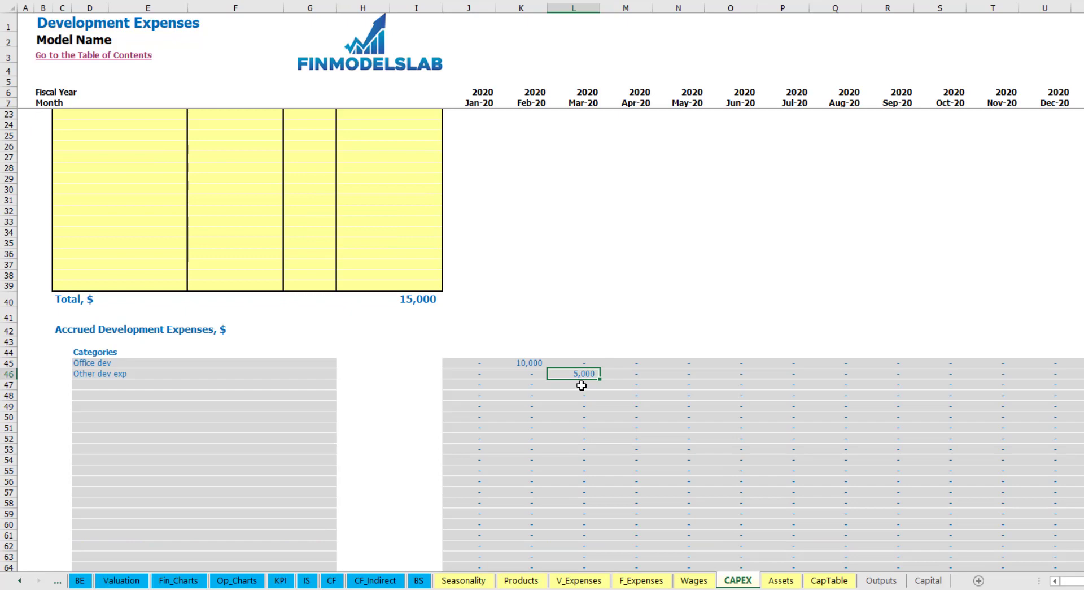
{"action": "scroll", "coordinate": [573, 373], "scroll_direction": "down", "scroll_amount": 10}
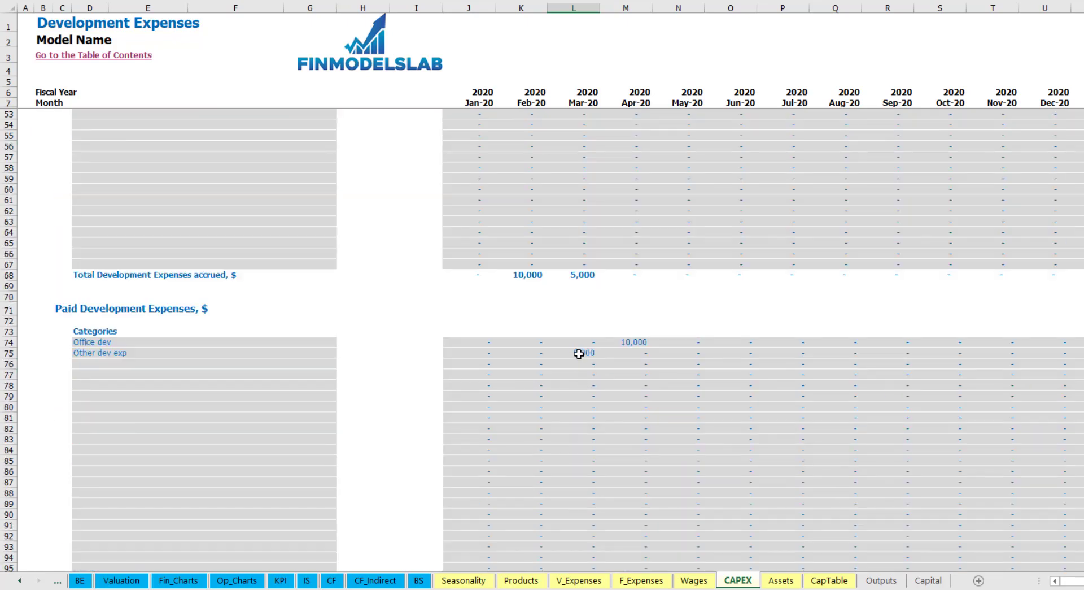
{"action": "scroll", "coordinate": [579, 354], "scroll_direction": "up", "scroll_amount": 13}
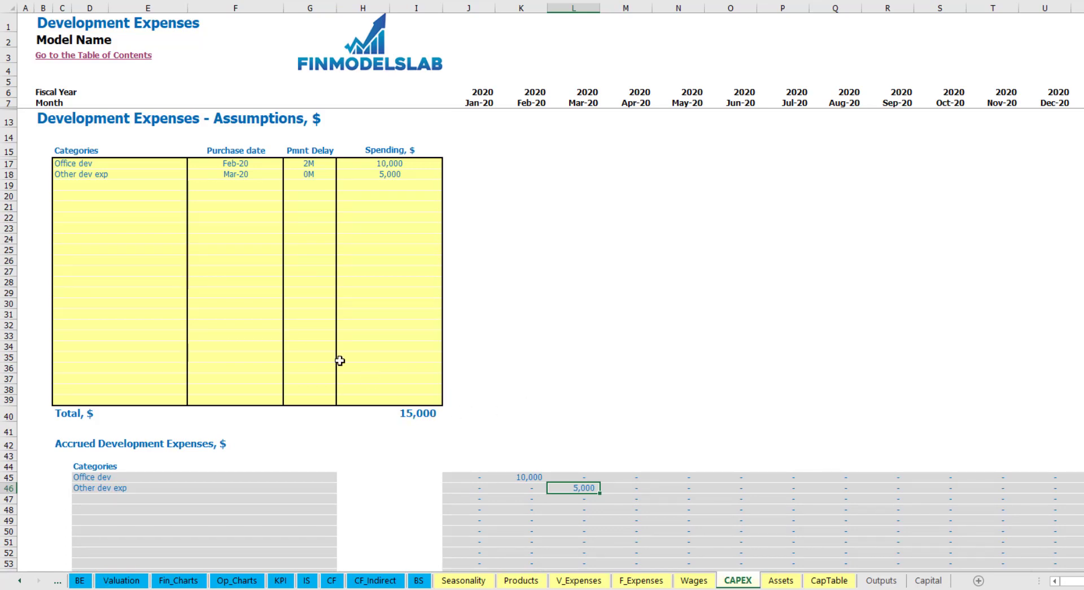
On the Assets sheet, examine the book depreciation, capital expenditure and closing net book value of Development Expenses.
{"action": "left_click", "coordinate": [781, 580]}
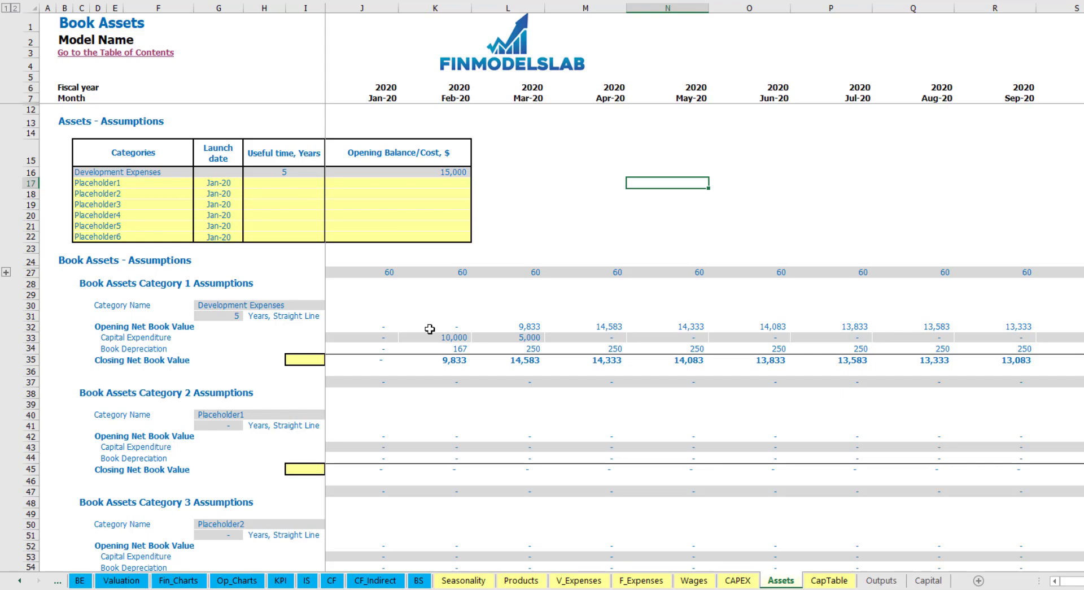
{"action": "left_click", "coordinate": [29, 348]}
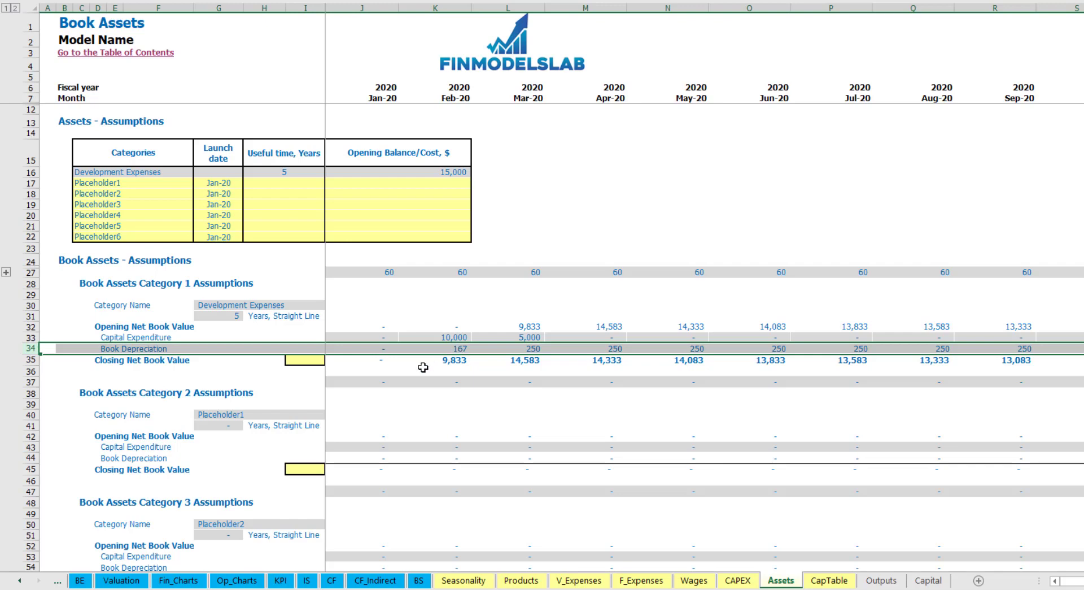
{"action": "left_click", "coordinate": [360, 338]}
{"action": "left_click_drag", "start_coordinate": [411, 344], "coordinate": [643, 336]}
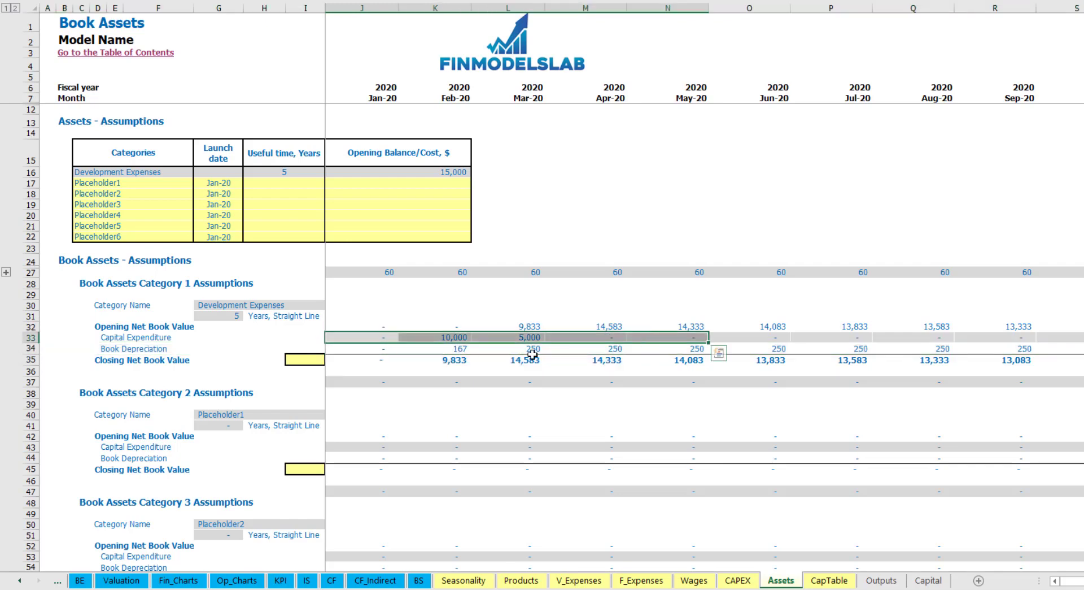
{"action": "left_click_drag", "start_coordinate": [386, 363], "coordinate": [718, 365]}
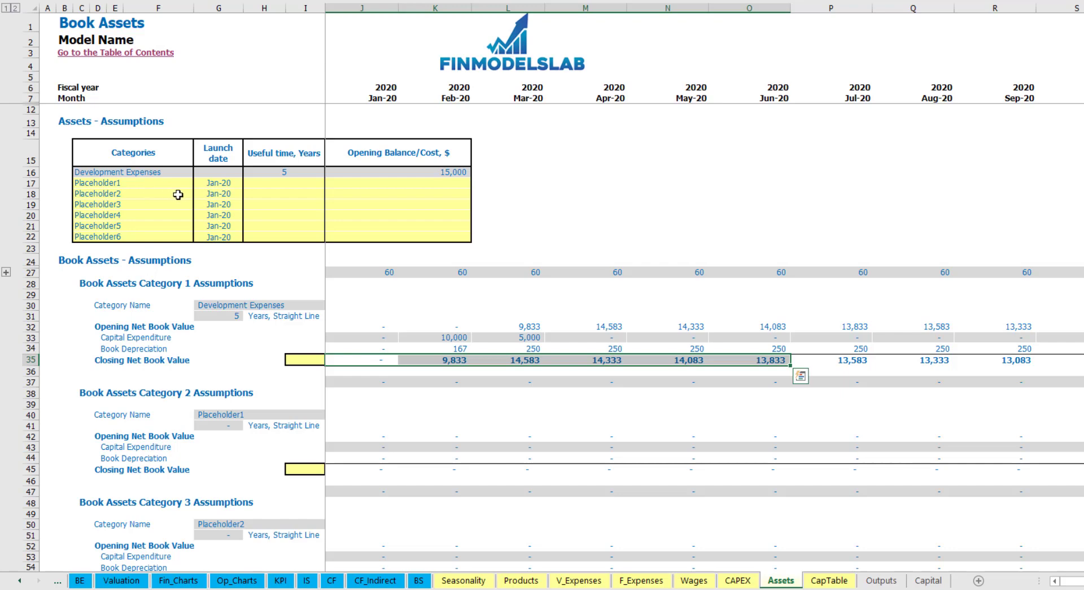
Rename Placeholder1 as Other assets, with a useful time of 10 years and an opening cost of 25,000.
{"action": "left_click", "coordinate": [149, 179]}
{"action": "type", "text": "Ot"}
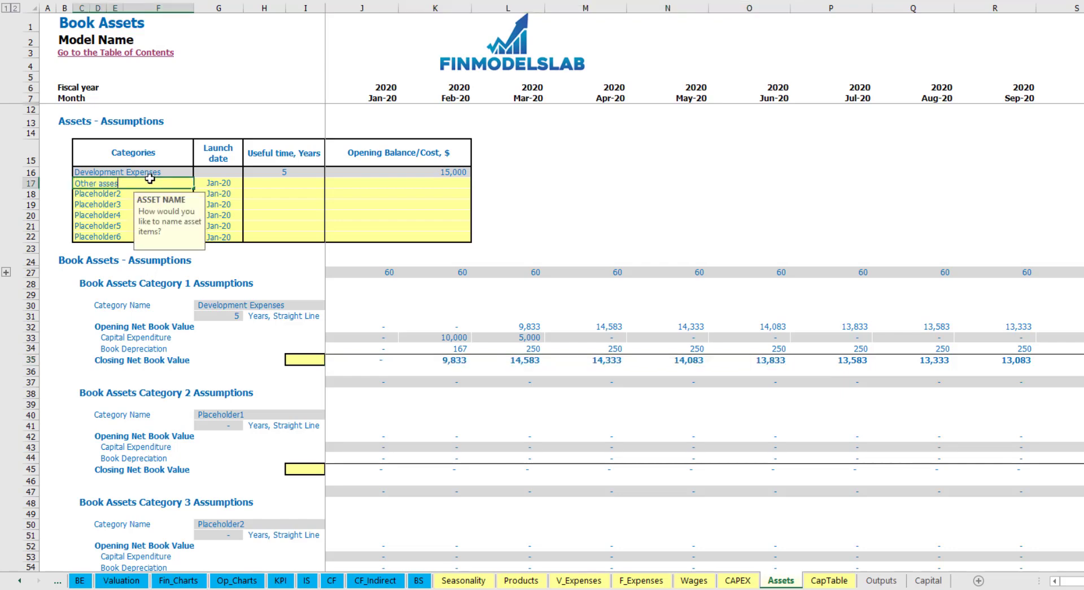
{"action": "type", "text": "her assets"}
{"action": "key", "text": "Return"}
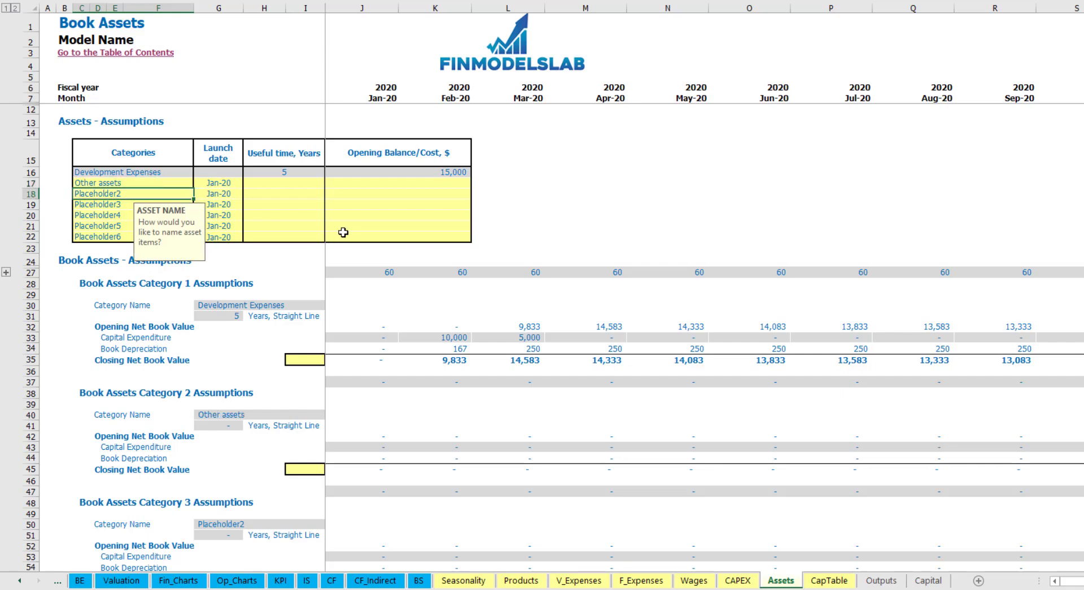
{"action": "left_click", "coordinate": [313, 181]}
{"action": "type", "text": "10"}
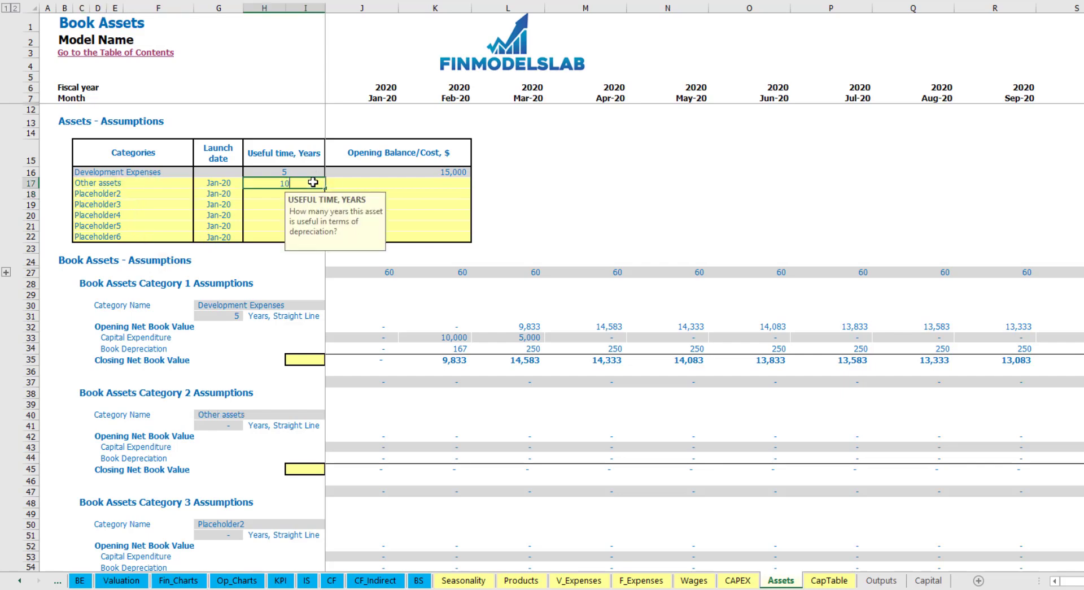
{"action": "key", "text": "Return"}
{"action": "left_click", "coordinate": [402, 184]}
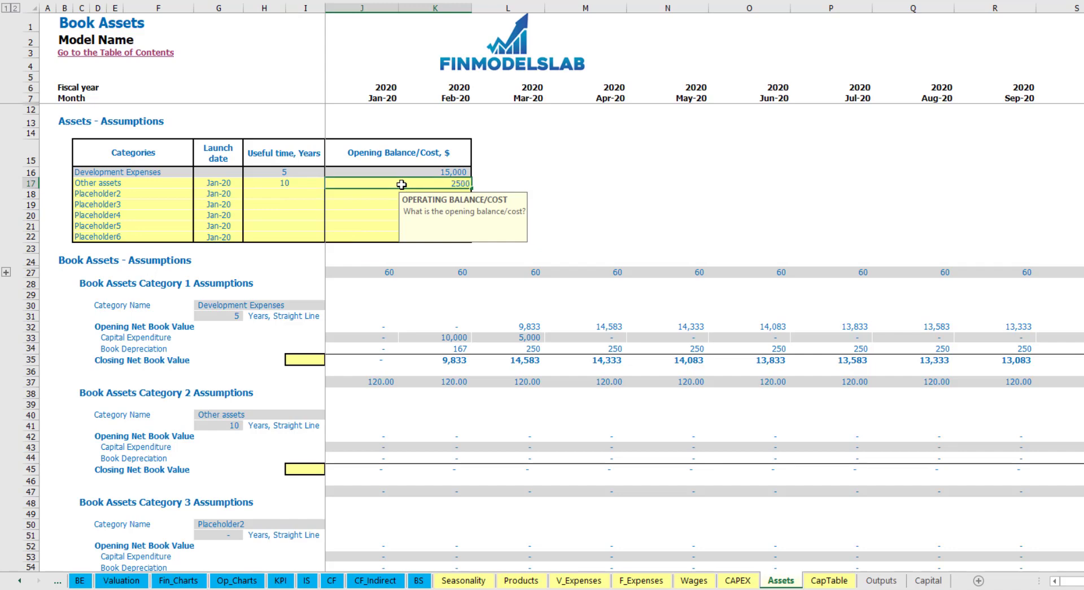
{"action": "key", "text": "Return"}
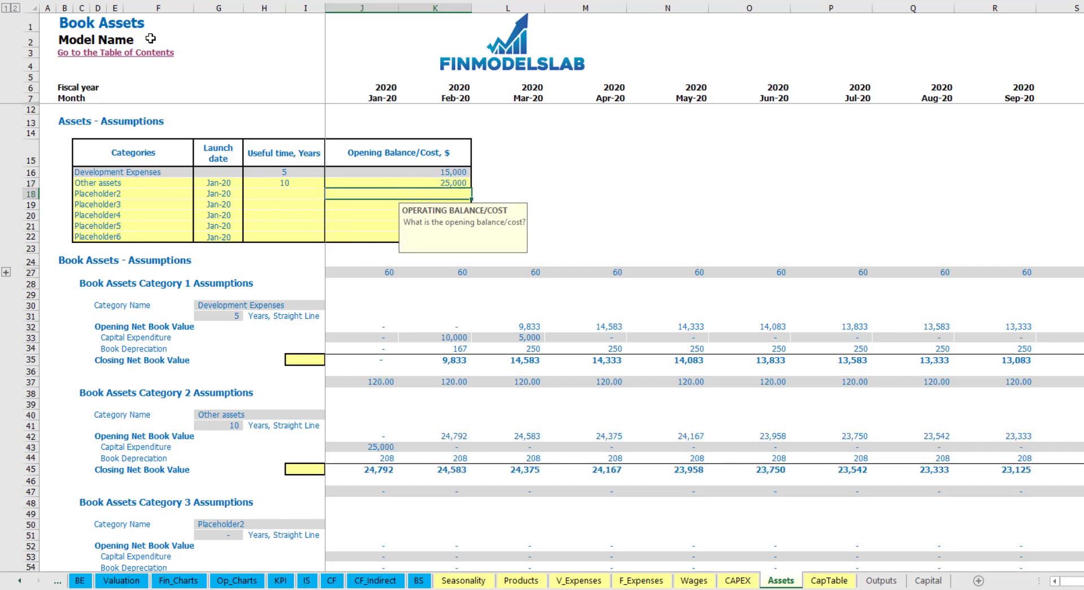
Set the Other assets launch date to Apr-20, and check its capital expenditure, depreciation and closing net book value.
{"action": "left_click", "coordinate": [234, 185]}
{"action": "left_click", "coordinate": [223, 226]}
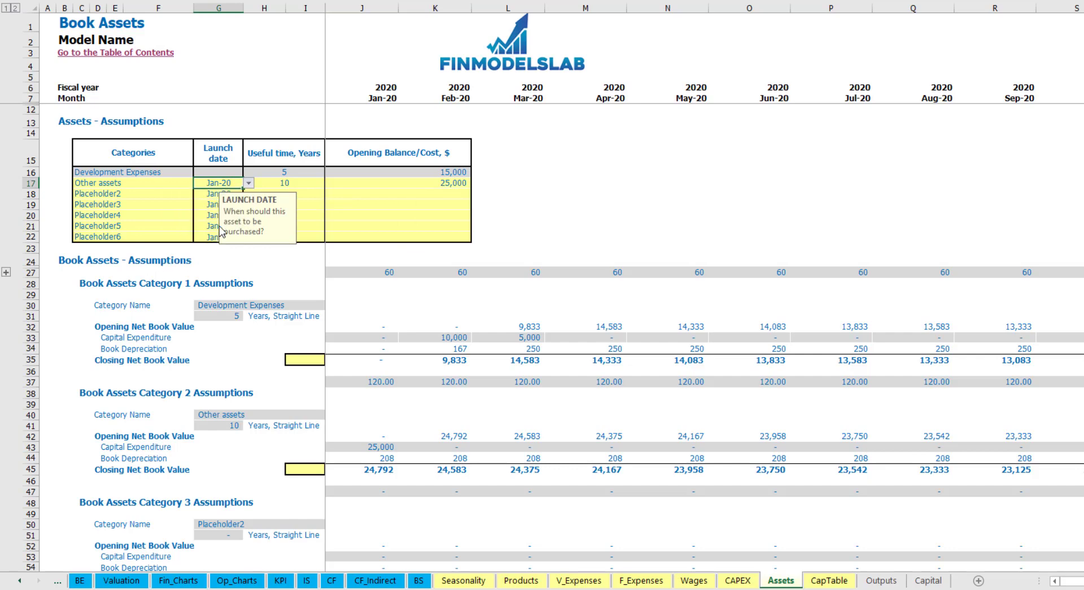
{"action": "left_click", "coordinate": [610, 447]}
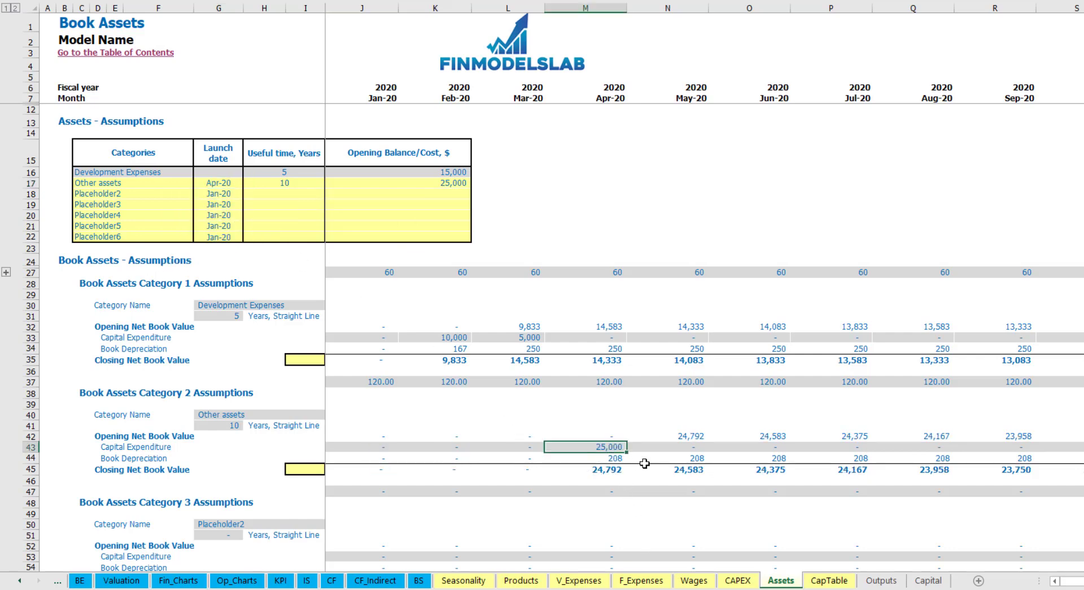
{"action": "left_click_drag", "start_coordinate": [616, 456], "coordinate": [819, 458]}
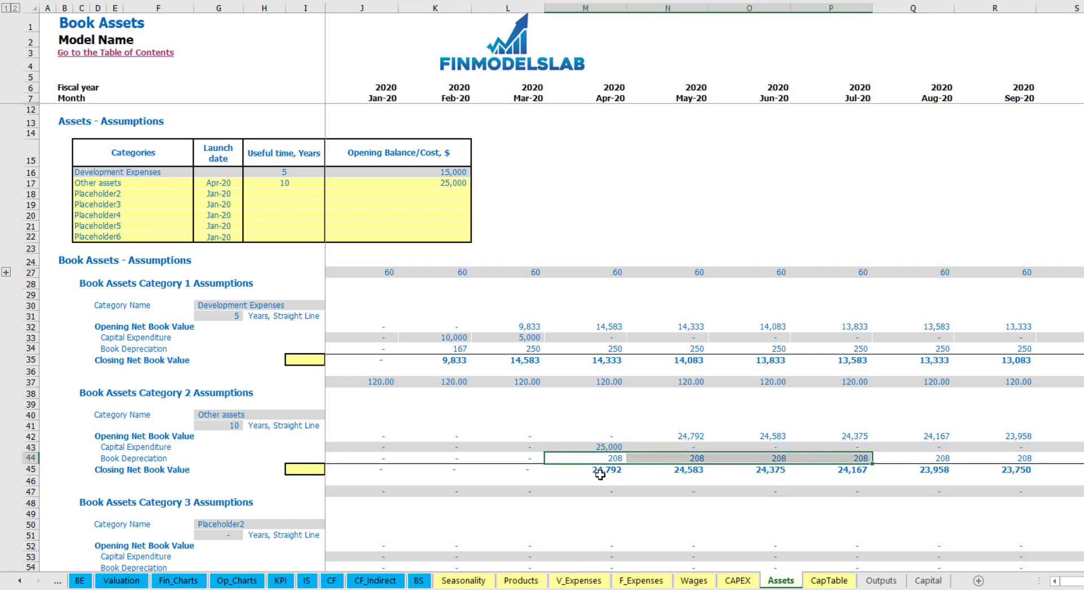
{"action": "left_click_drag", "start_coordinate": [612, 470], "coordinate": [883, 467]}
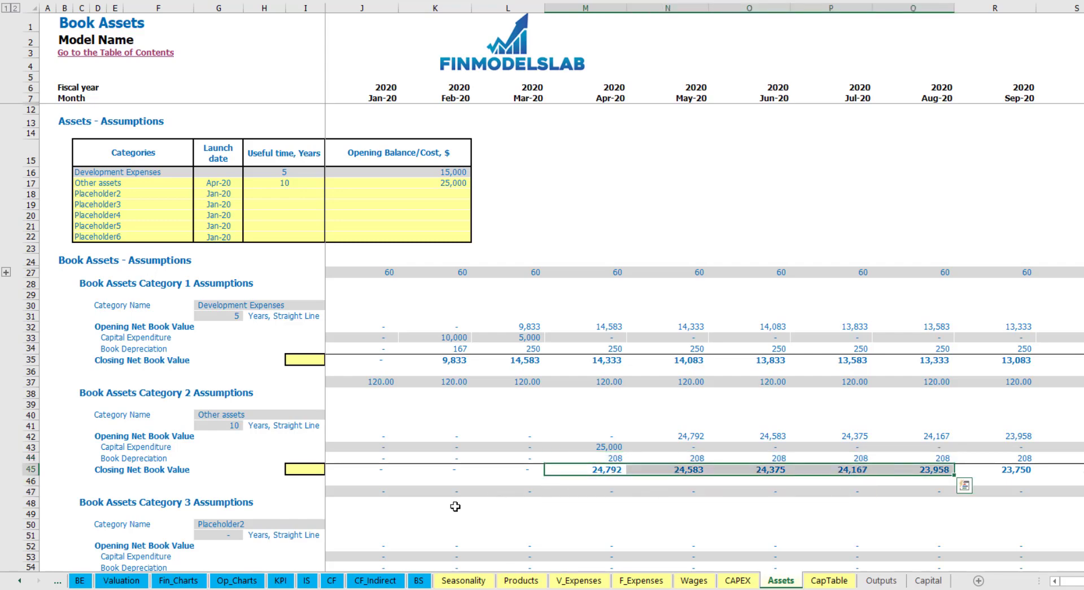
Check depreciation on the Income Statement, investing cash flows on the Cash Flow Statement, and Fixed Assets, CAPEX Prepayment and CAPEX Payable on the Balance Sheet.
{"action": "left_click", "coordinate": [307, 580]}
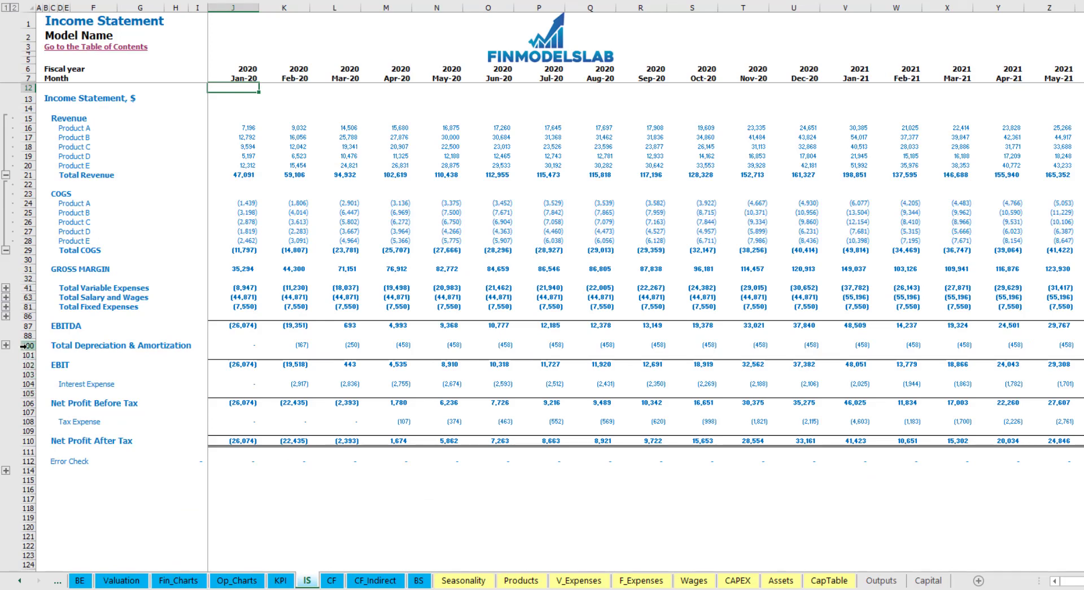
{"action": "left_click", "coordinate": [332, 580]}
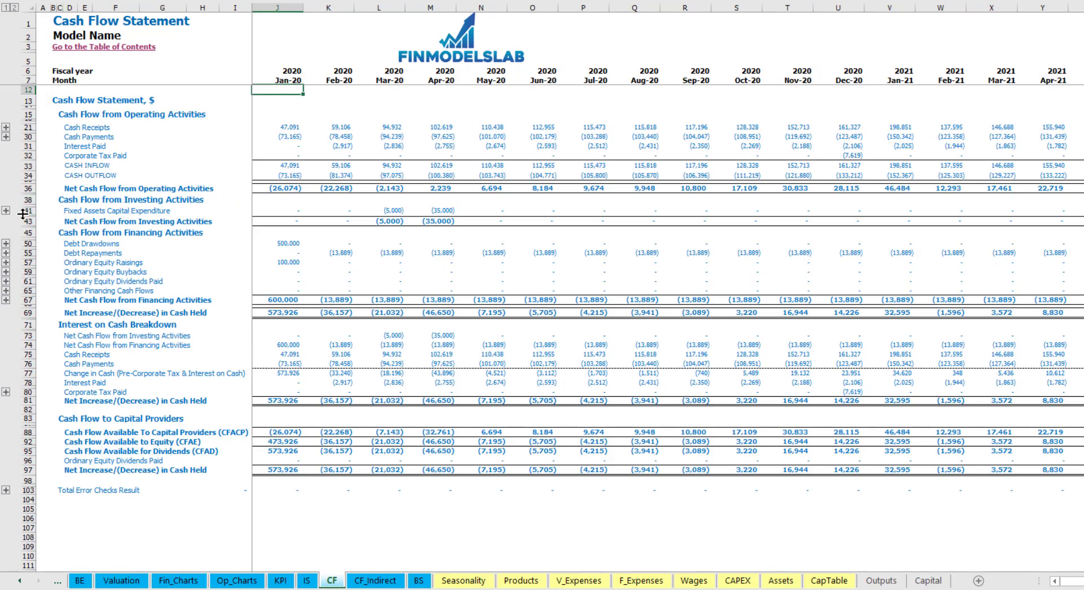
{"action": "left_click", "coordinate": [419, 580]}
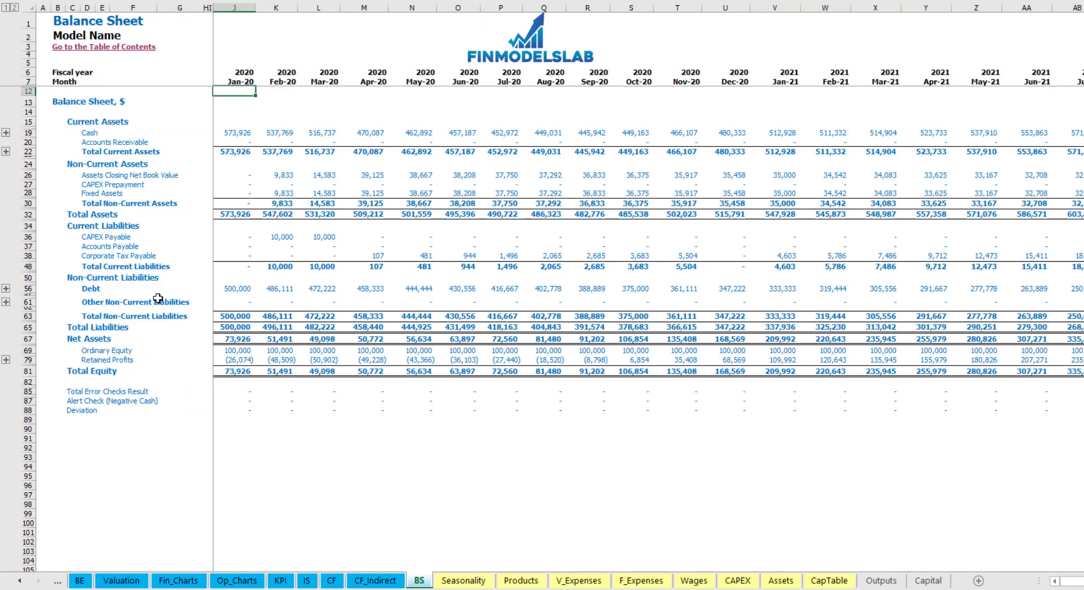
{"action": "left_click", "coordinate": [29, 192]}
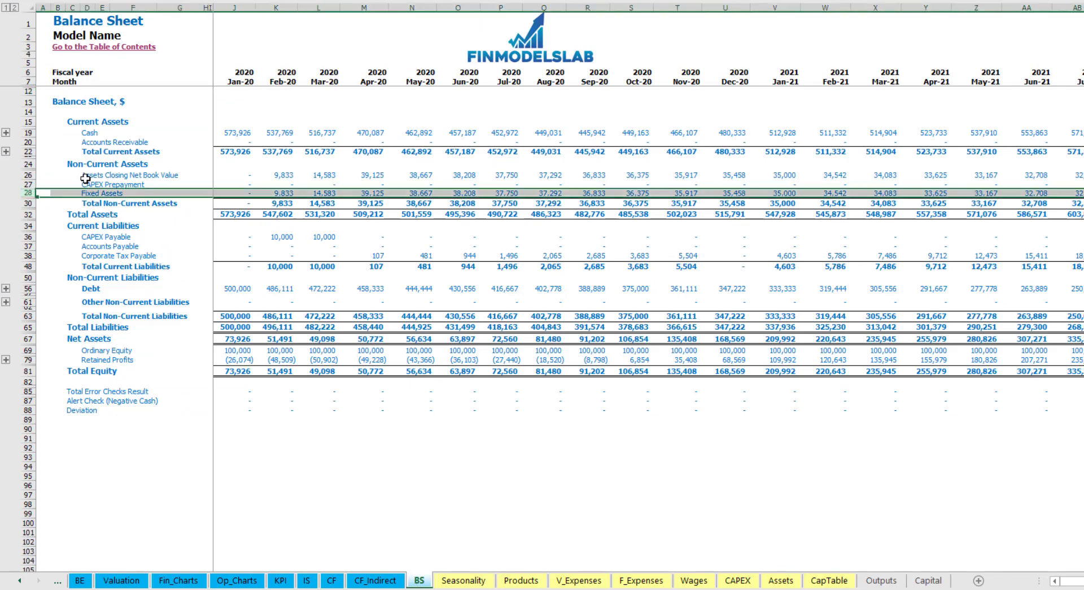
{"action": "left_click", "coordinate": [27, 184]}
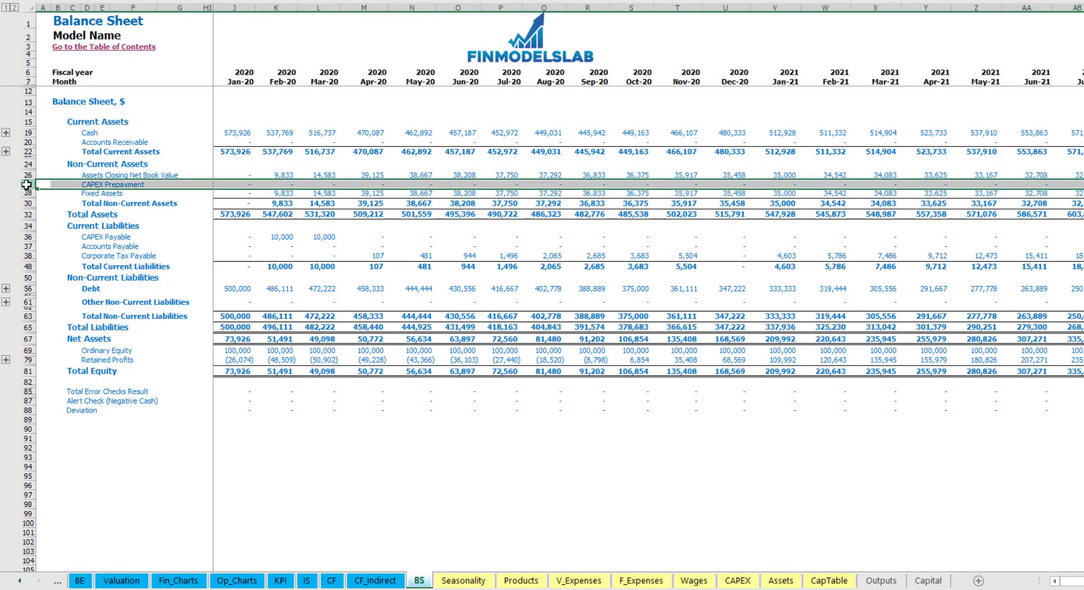
{"action": "left_click", "coordinate": [27, 236]}
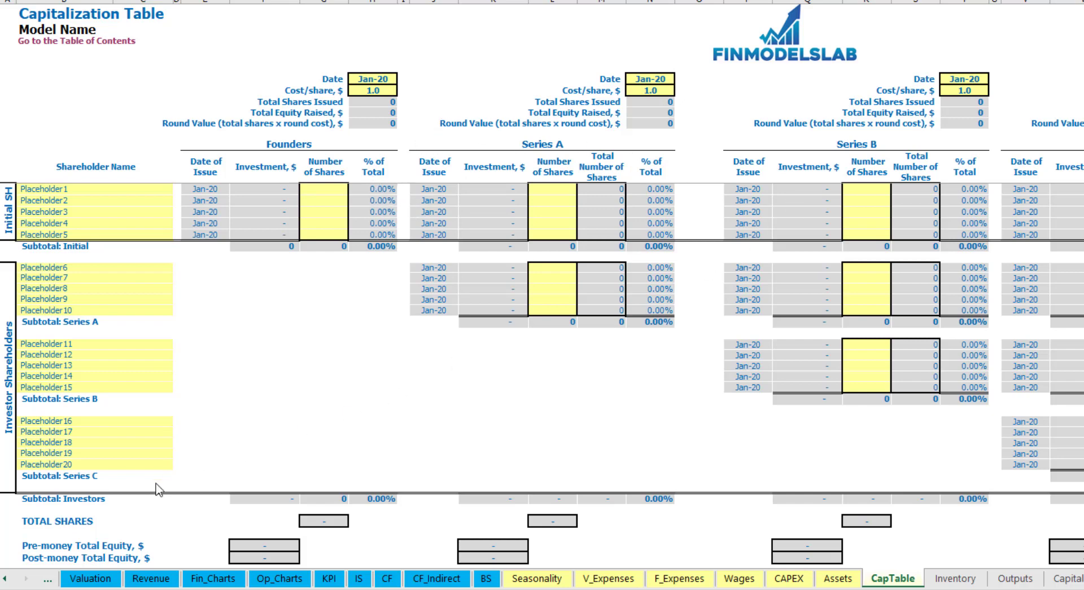
On the Capitalization Table, rename the first two initial shareholders as Founder 1 and Founder 2.
{"action": "left_click", "coordinate": [48, 188]}
{"action": "type", "text": "Found"}
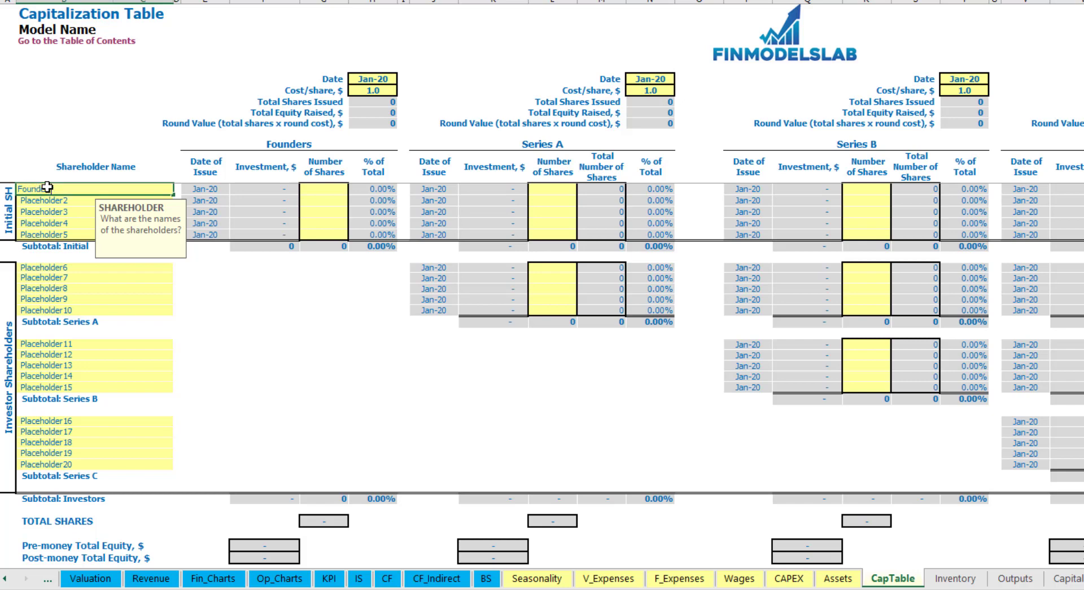
{"action": "type", "text": "er 1"}
{"action": "key", "text": "Return"}
{"action": "key", "text": "Up"}
{"action": "key", "text": "ctrl+c"}
{"action": "key", "text": "Down"}
{"action": "key", "text": "ctrl+v"}
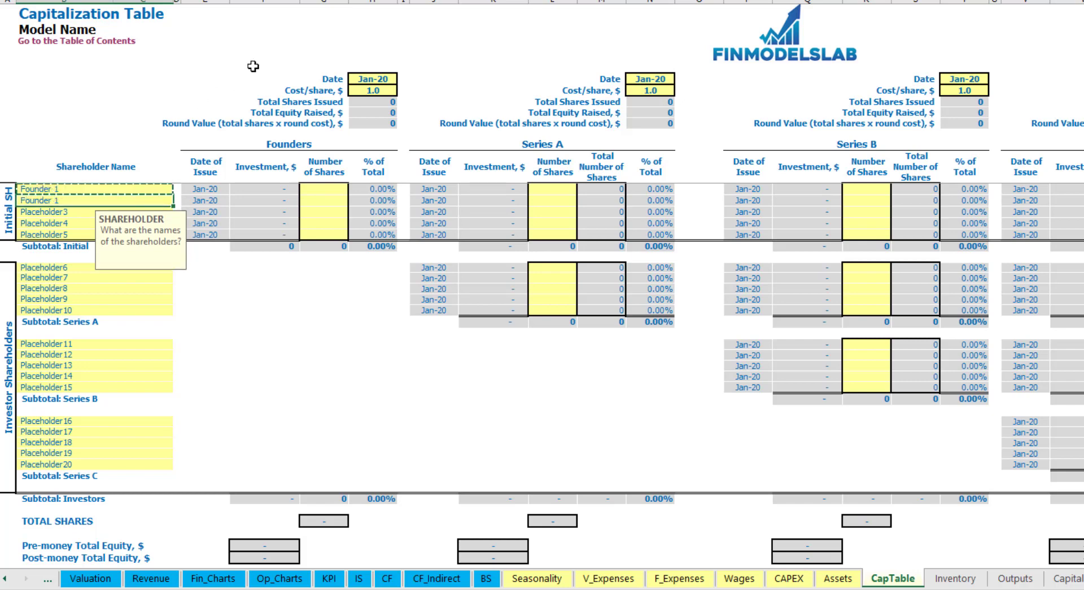
{"action": "key", "text": "F2"}
{"action": "key", "text": "Return"}
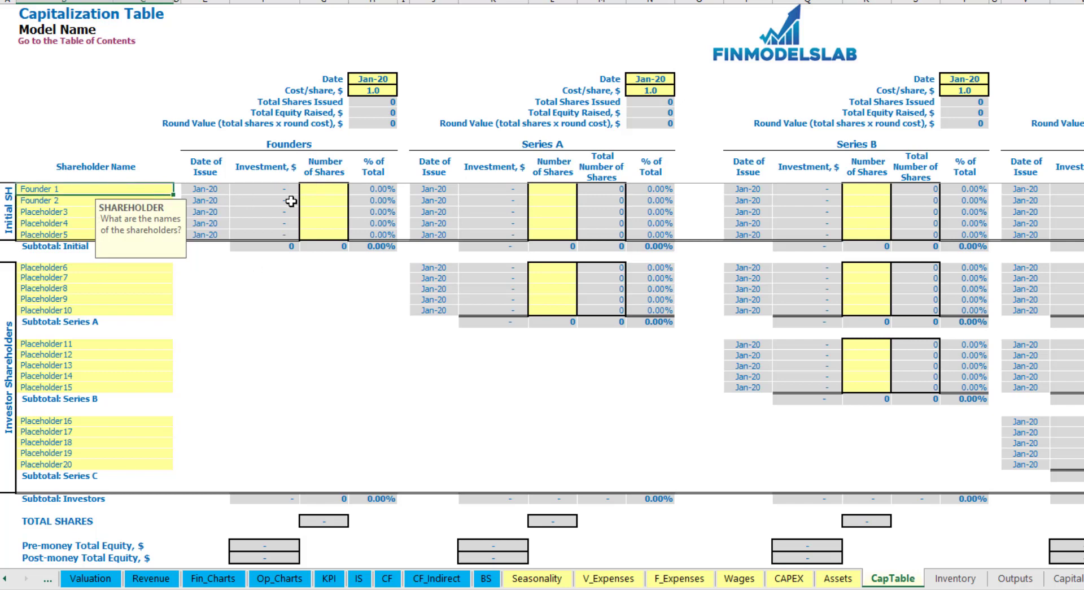
Issue 10,000 shares to Founder 1 and 20,000 shares to Founder 2 in the Founders round.
{"action": "left_click", "coordinate": [329, 189]}
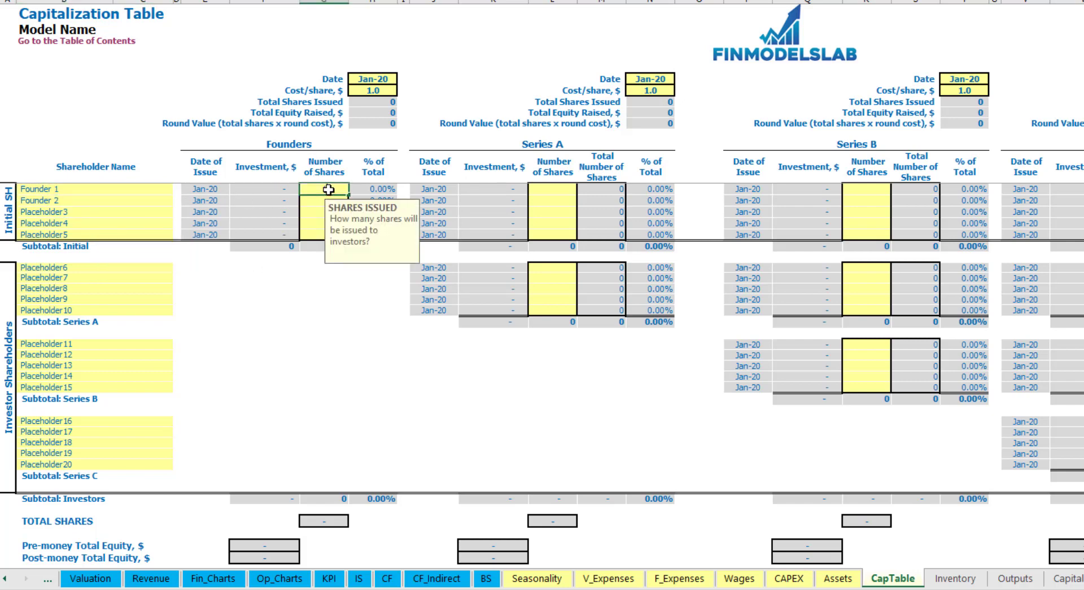
{"action": "type", "text": "10000"}
{"action": "key", "text": "Return"}
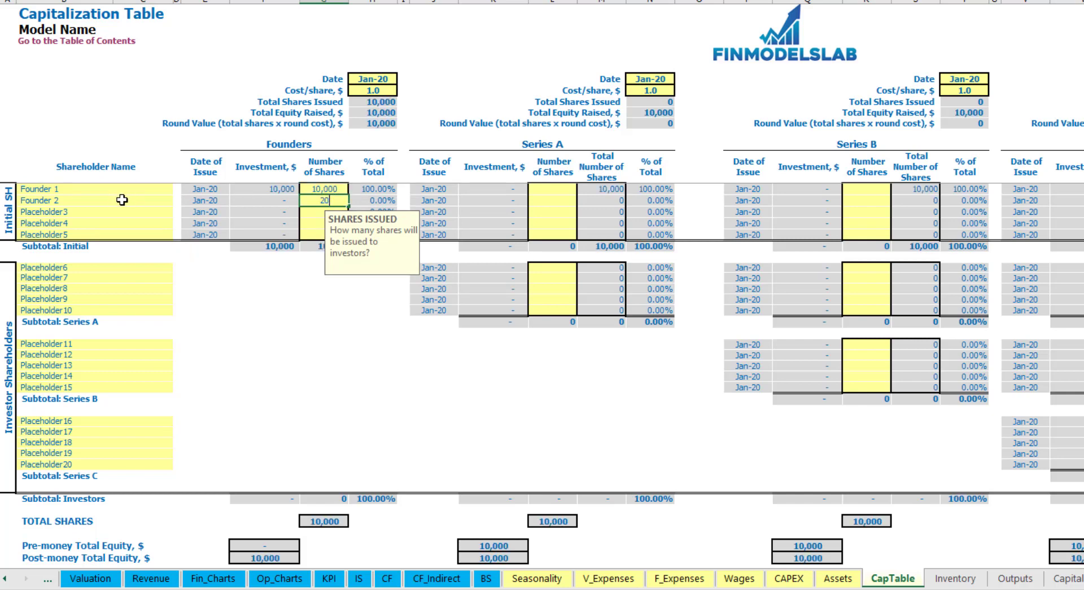
{"action": "type", "text": "20000"}
{"action": "key", "text": "Return"}
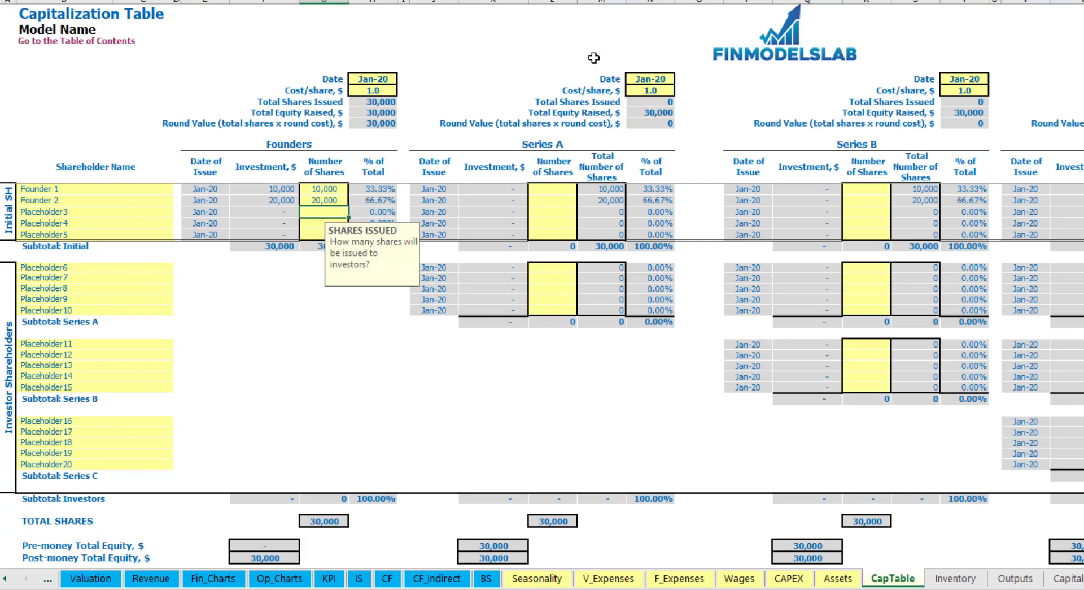
Set the Founders round's cost per share to 2 and its closing date to Feb-20.
{"action": "left_click", "coordinate": [364, 82]}
{"action": "left_click", "coordinate": [360, 92]}
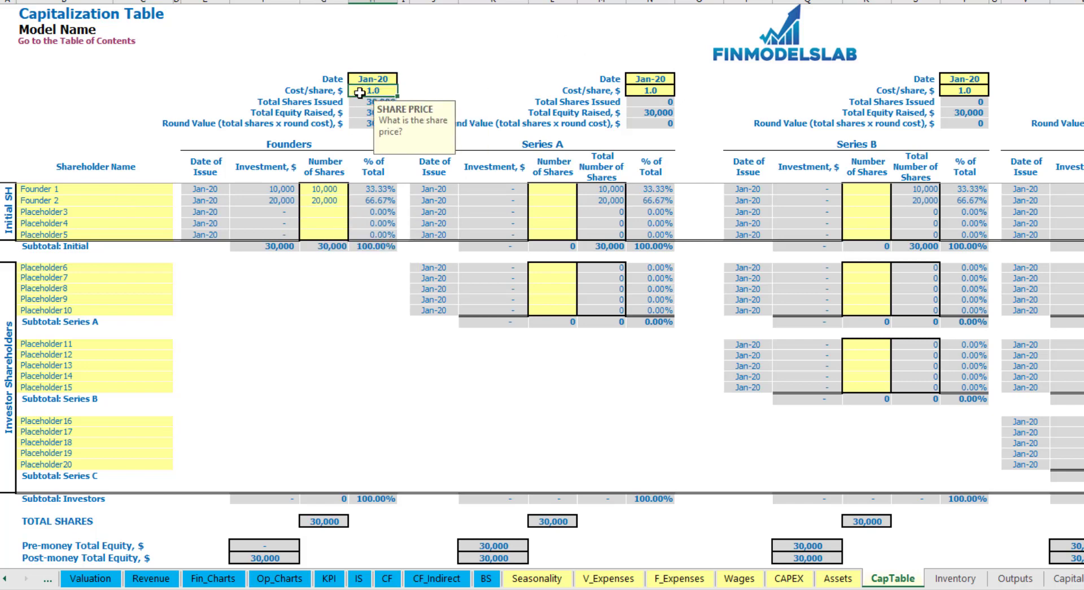
{"action": "type", "text": "2"}
{"action": "key", "text": "Return"}
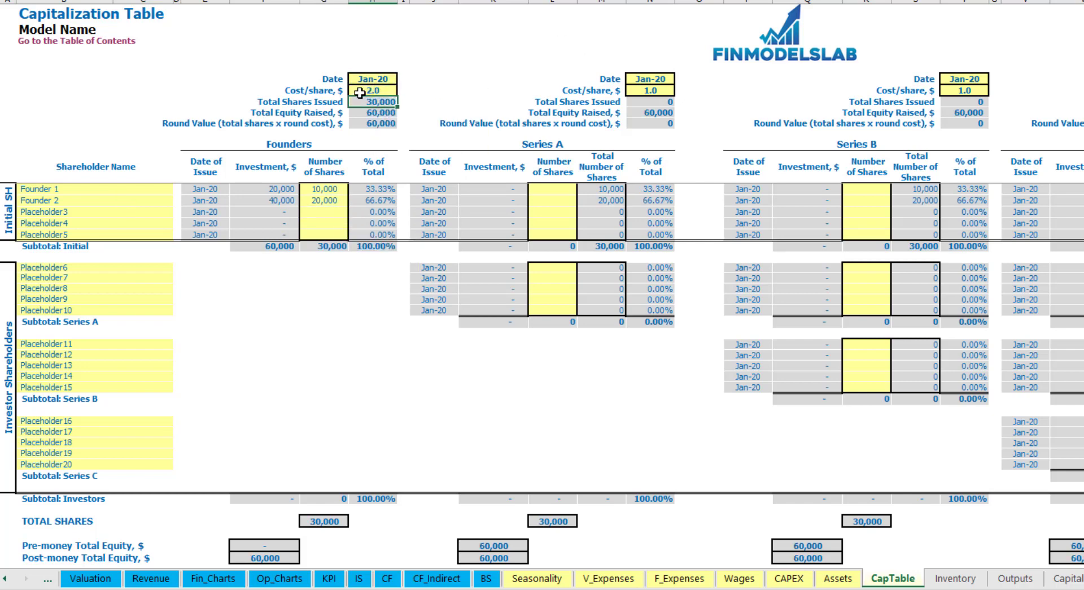
{"action": "left_click", "coordinate": [367, 81]}
{"action": "left_click", "coordinate": [403, 82]}
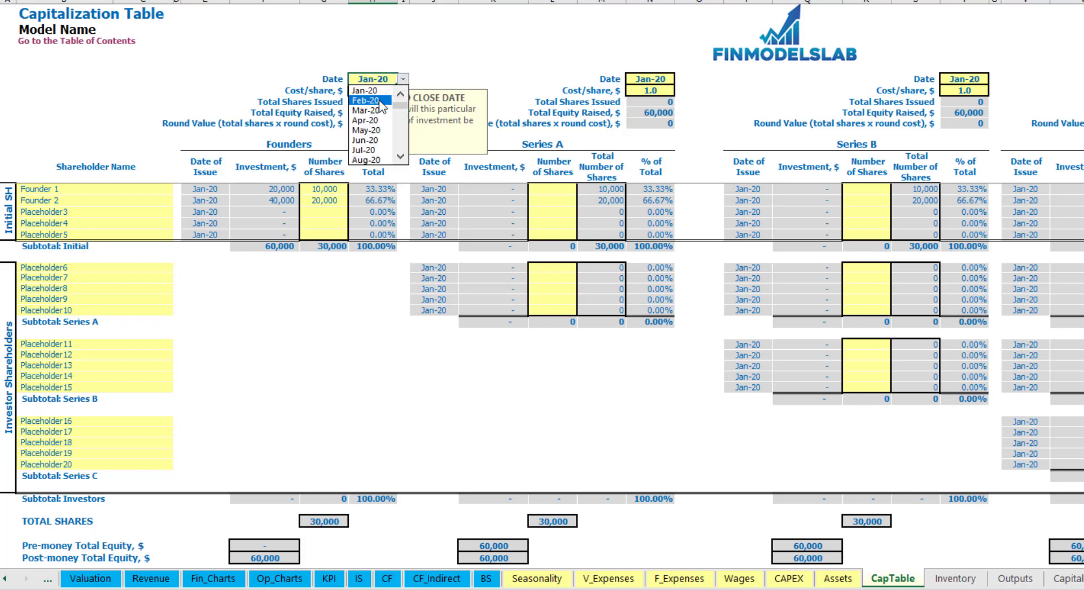
{"action": "left_click", "coordinate": [368, 99]}
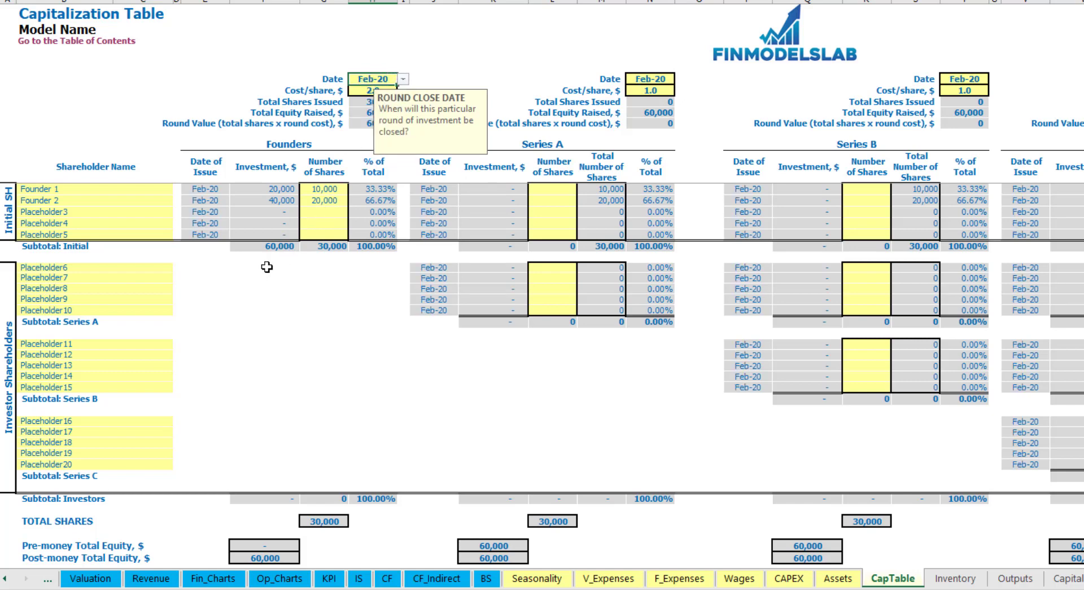
Check the founders' investment amounts, the initial subtotal, the post-money total equity and Founder 1's percentage of total.
{"action": "left_click", "coordinate": [273, 191]}
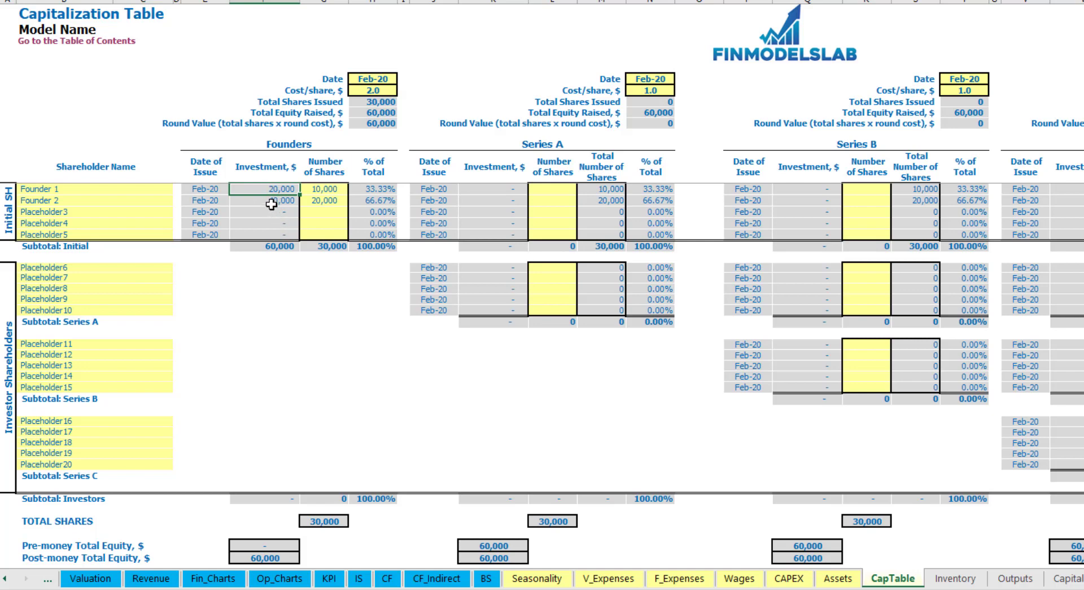
{"action": "left_click", "coordinate": [271, 201]}
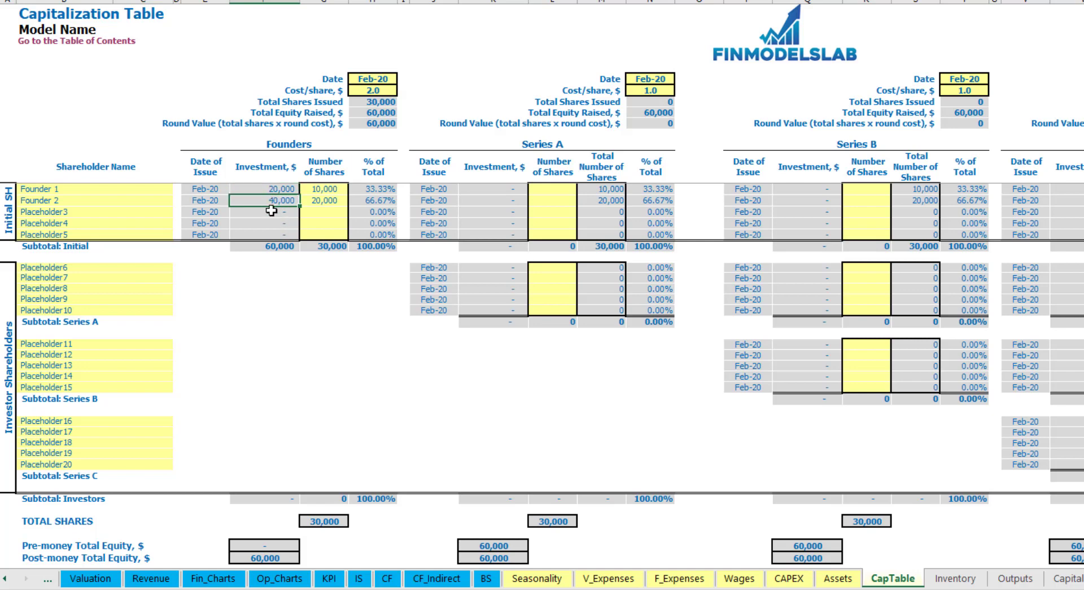
{"action": "left_click", "coordinate": [271, 247]}
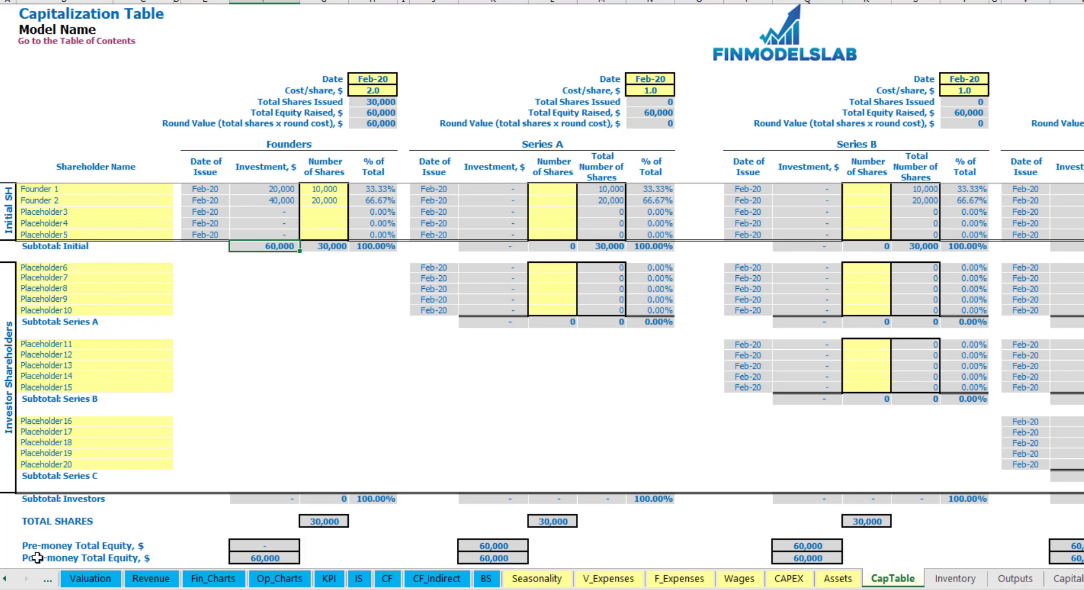
{"action": "left_click", "coordinate": [249, 557]}
{"action": "key", "text": "shift+space"}
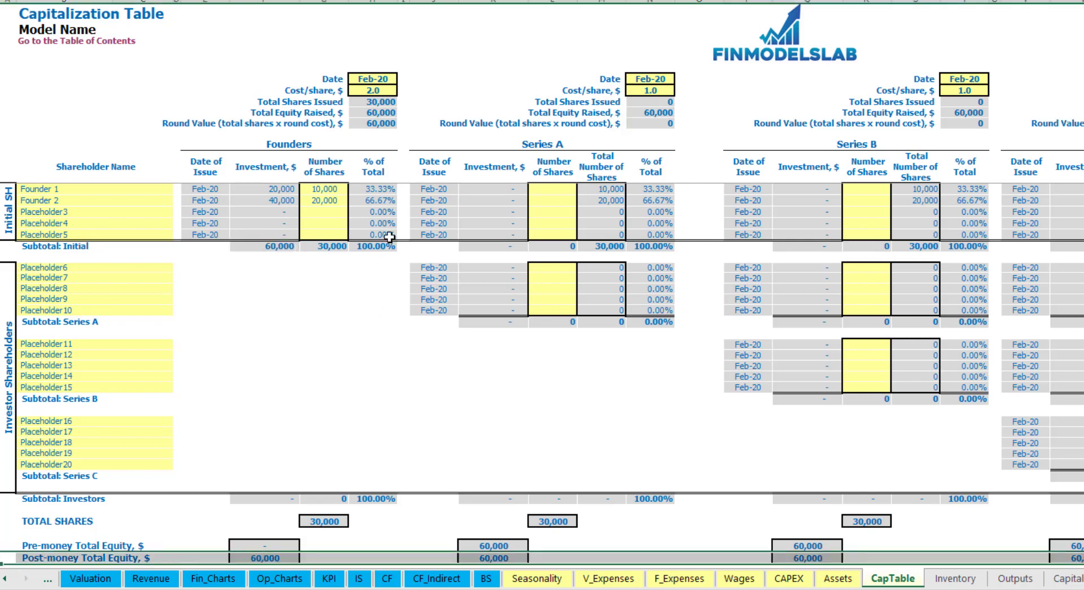
{"action": "left_click", "coordinate": [379, 191]}
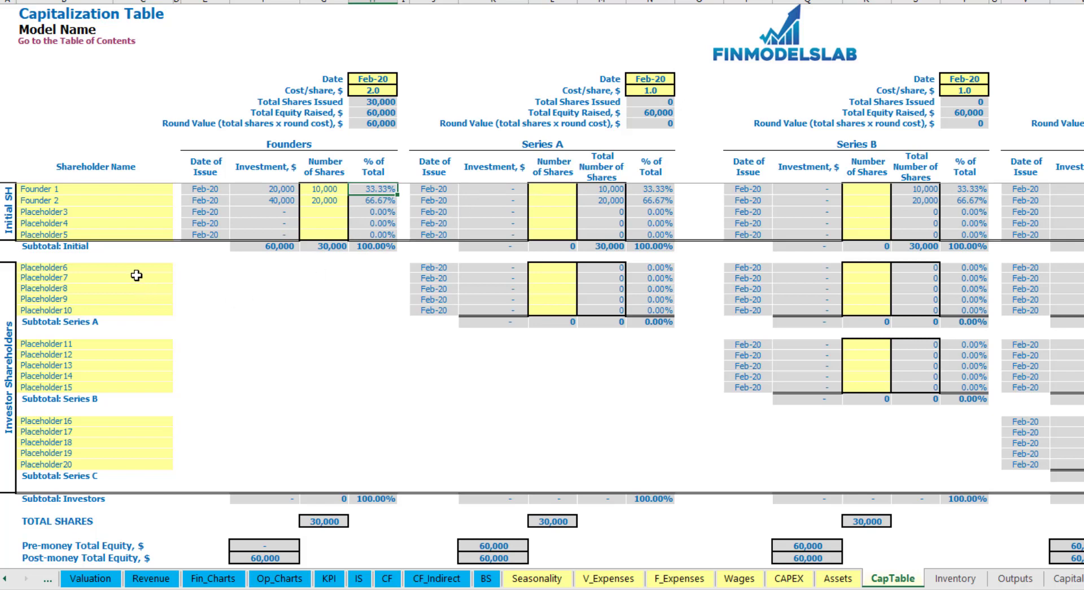
Rename the first Series A investor shareholder, Placeholder6, as Investor 1.
{"action": "left_click", "coordinate": [567, 148]}
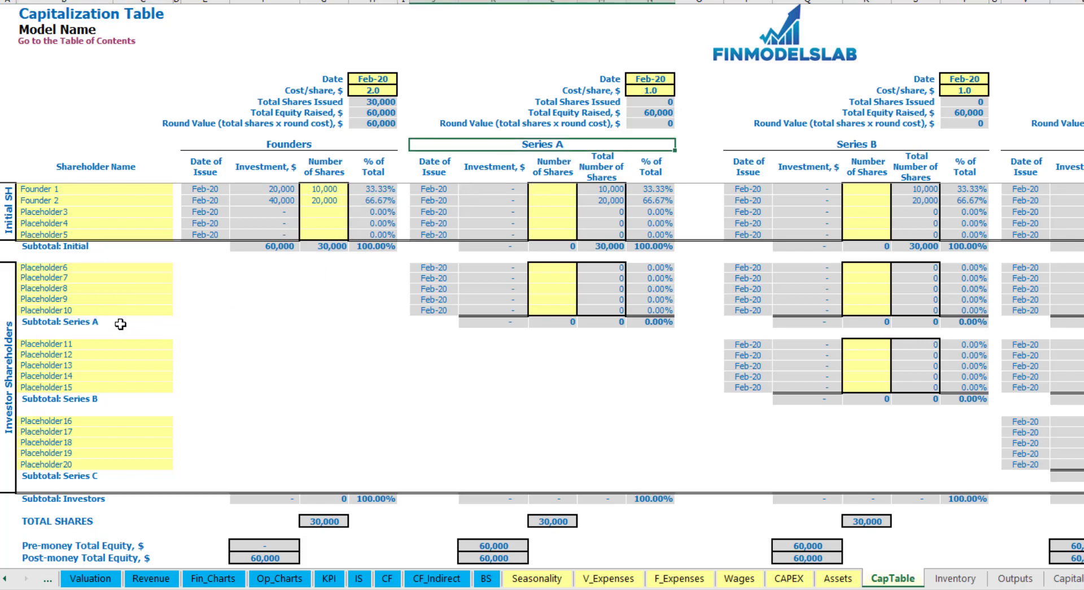
{"action": "left_click", "coordinate": [74, 269]}
{"action": "key", "text": "BackSpace"}
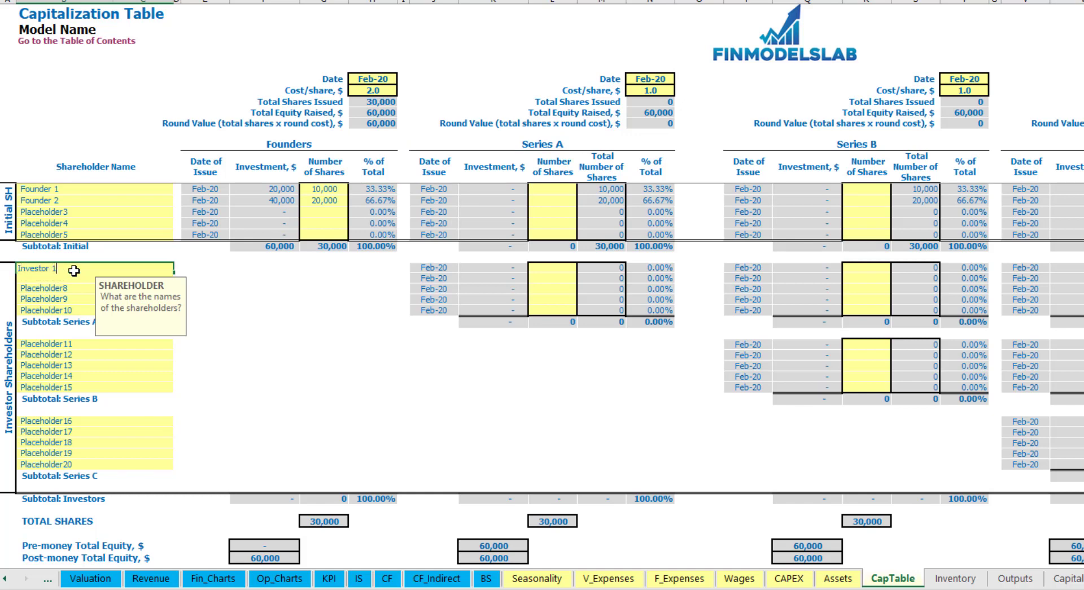
{"action": "key", "text": "Return"}
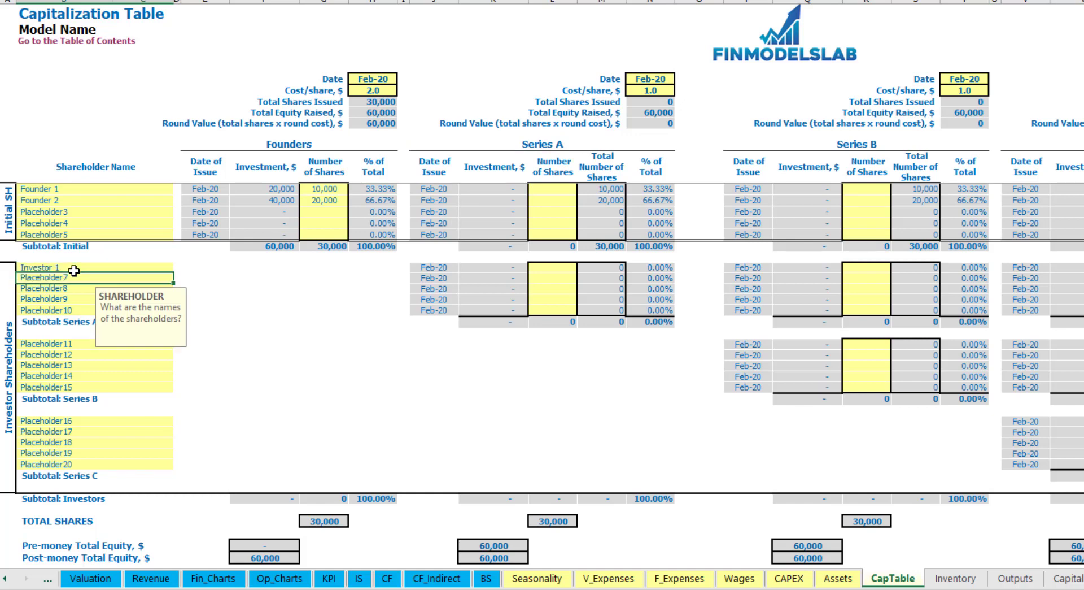
Set the Series A round's closing date to May-20 and its cost per share to 5.
{"action": "left_click", "coordinate": [659, 78]}
{"action": "left_click", "coordinate": [681, 80]}
{"action": "left_click", "coordinate": [669, 118]}
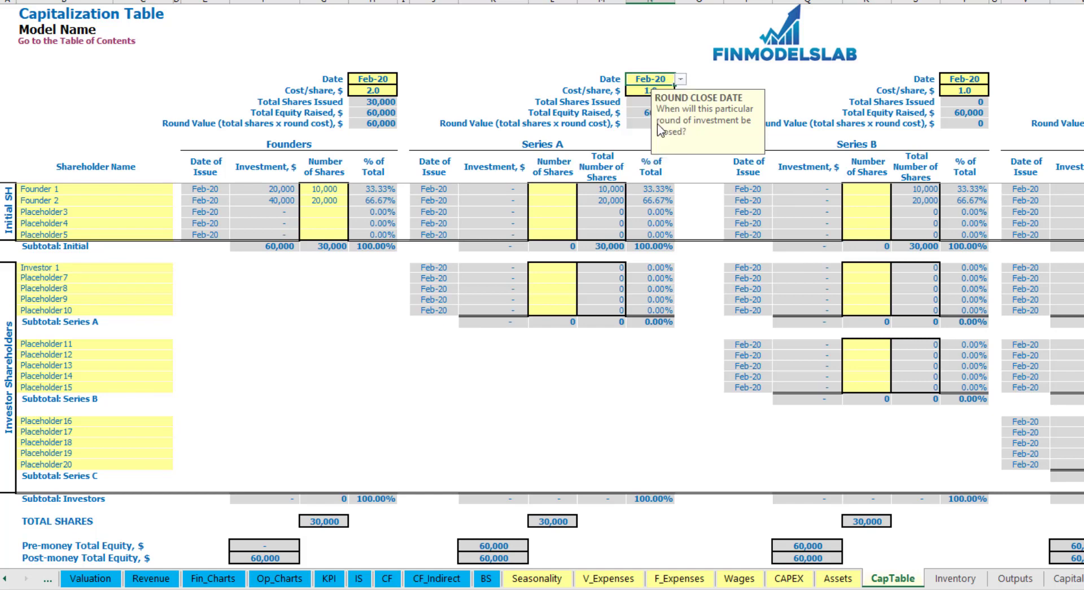
{"action": "left_click", "coordinate": [644, 90]}
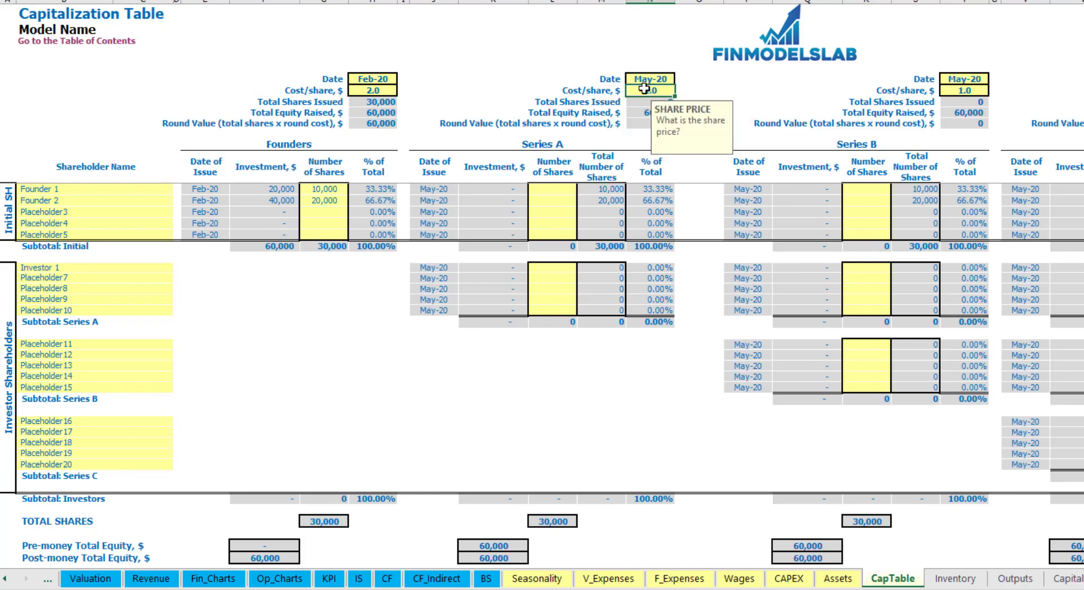
{"action": "type", "text": "5"}
{"action": "key", "text": "Return"}
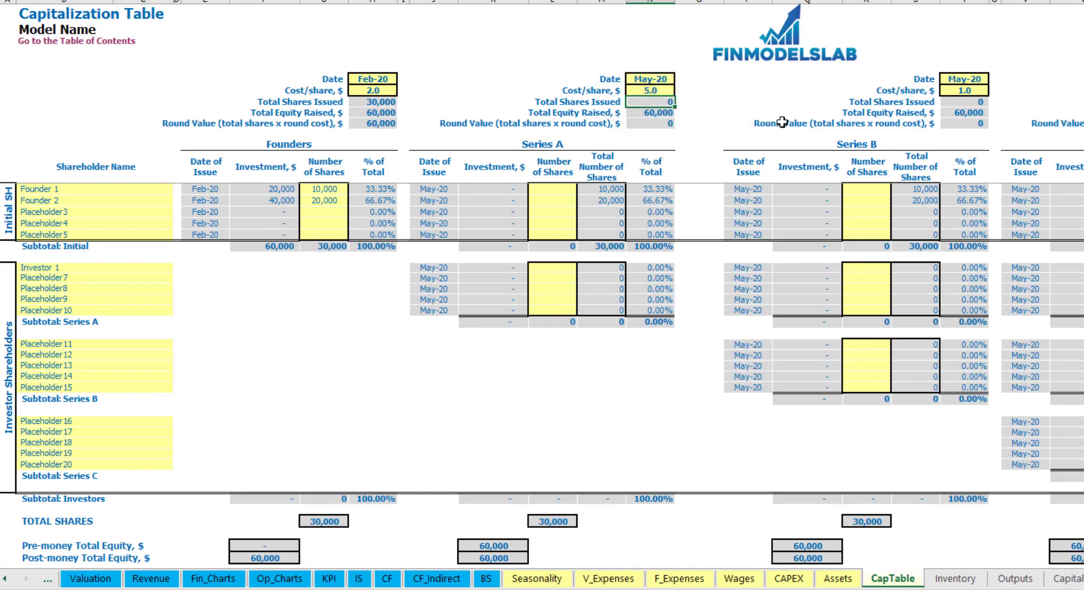
Issue 1,000 Series A shares to Investor 1.
{"action": "left_click", "coordinate": [553, 266]}
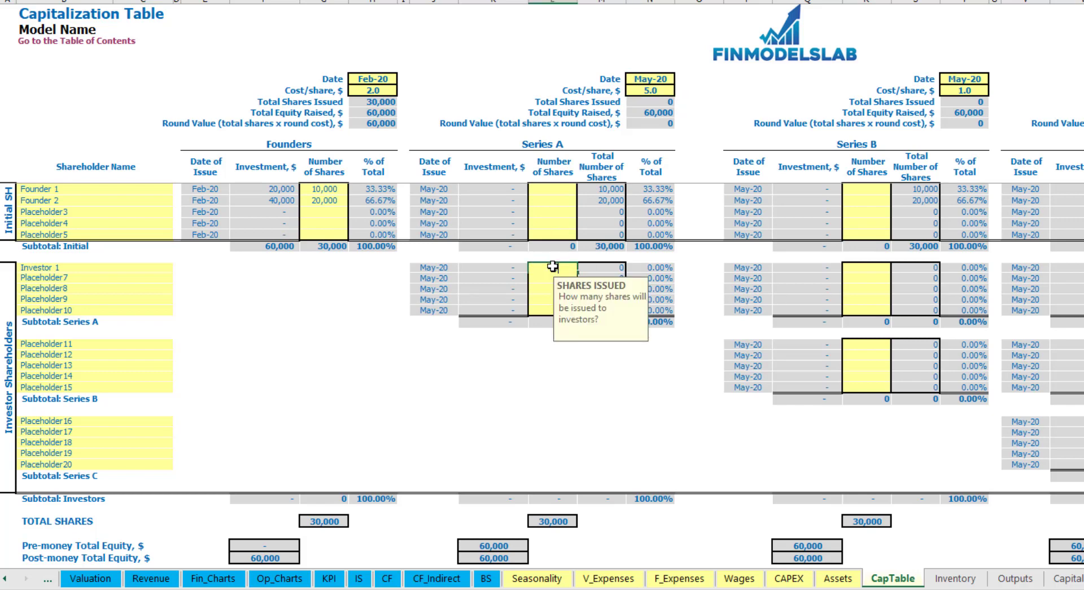
{"action": "type", "text": "1000"}
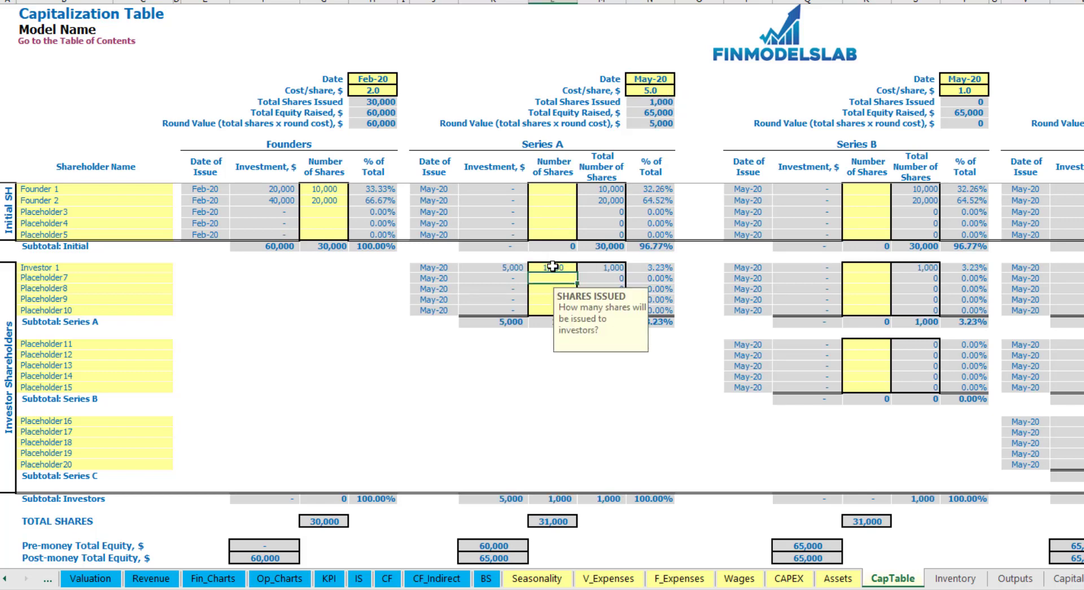
{"action": "left_click", "coordinate": [493, 375]}
Check Investor 1's Series A investment amount and the round's pre-money and post-money total equity.
{"action": "left_click", "coordinate": [503, 269]}
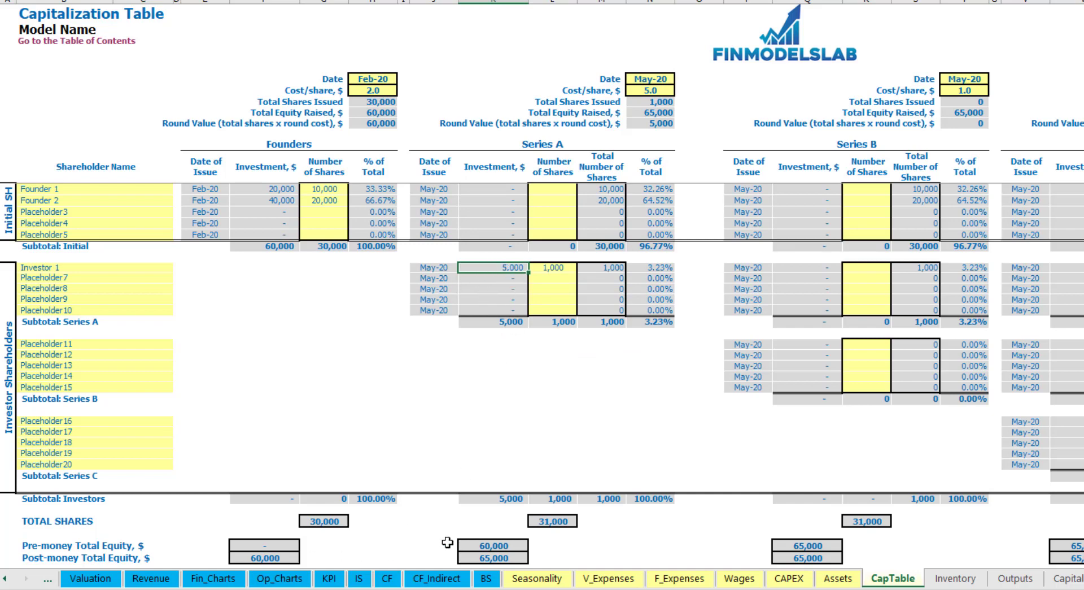
{"action": "left_click", "coordinate": [483, 542]}
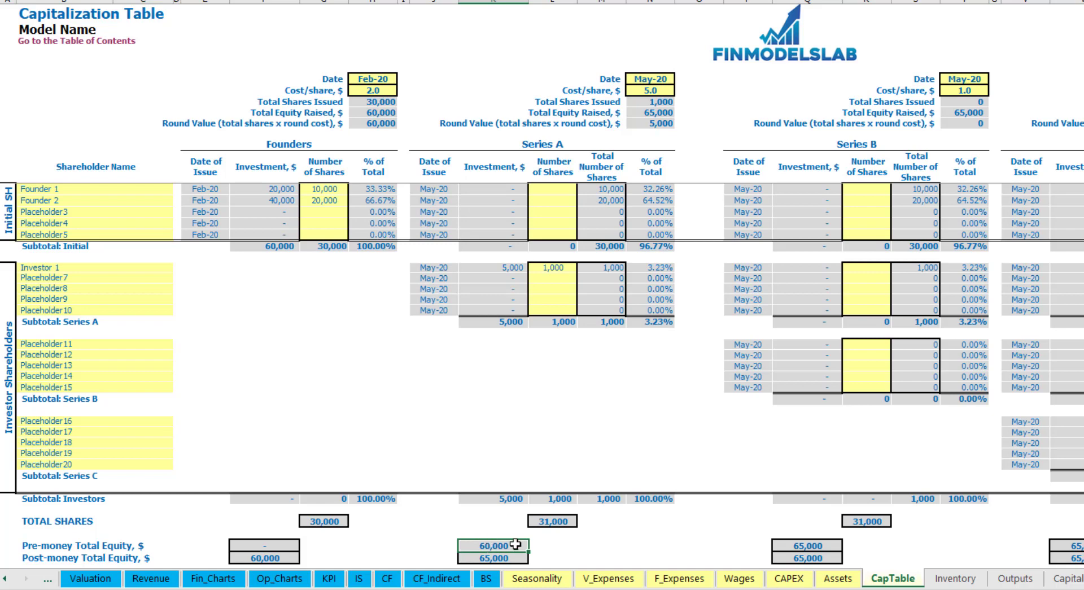
{"action": "key", "text": "Down"}
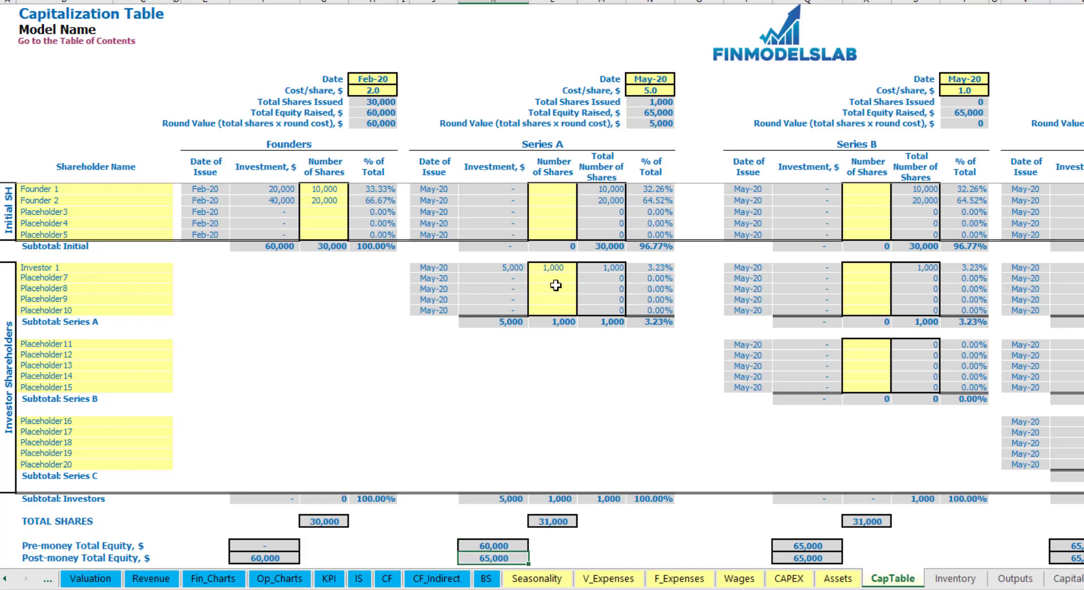
Compare the Series A ownership percentages of Investor 1, Founder 1 and Founder 2.
{"action": "left_click", "coordinate": [640, 270]}
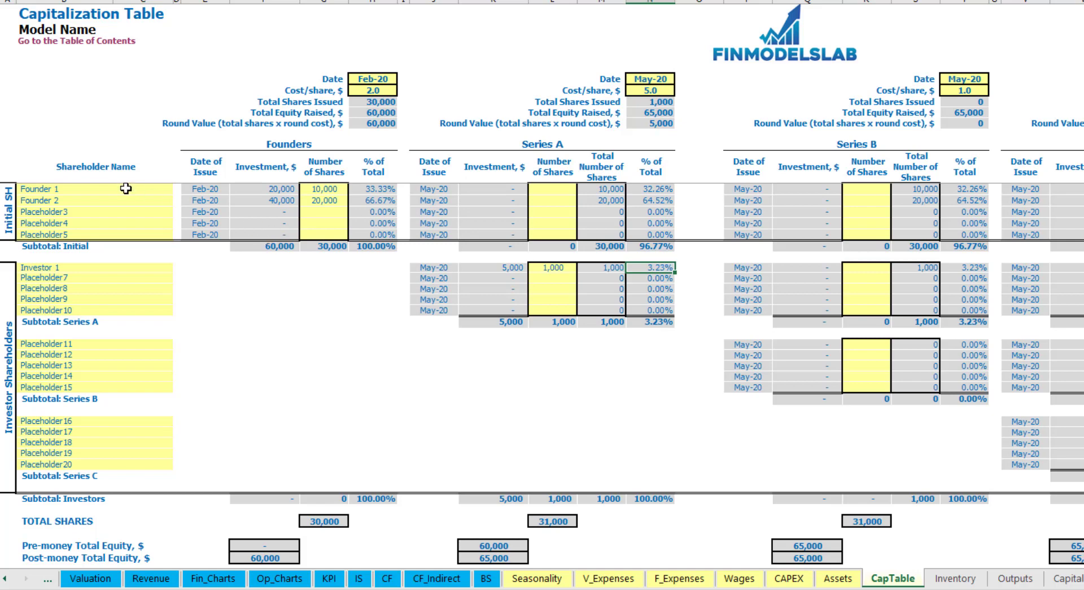
{"action": "left_click_drag", "start_coordinate": [126, 188], "coordinate": [134, 202]}
{"action": "left_click_drag", "start_coordinate": [658, 189], "coordinate": [660, 201]}
{"action": "key", "text": "shift+Up"}
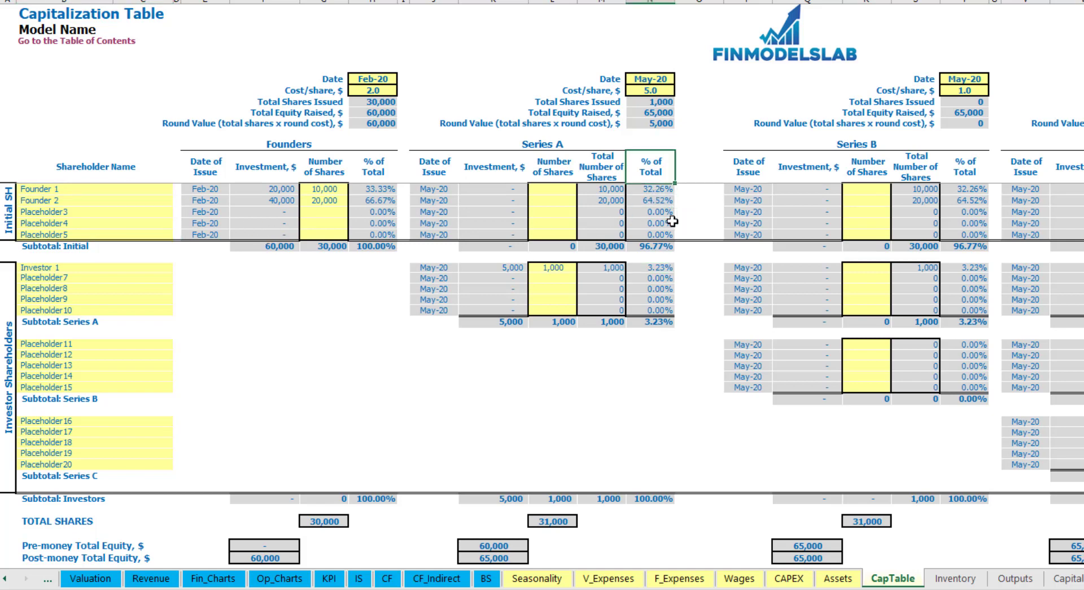
{"action": "key", "text": "Down"}
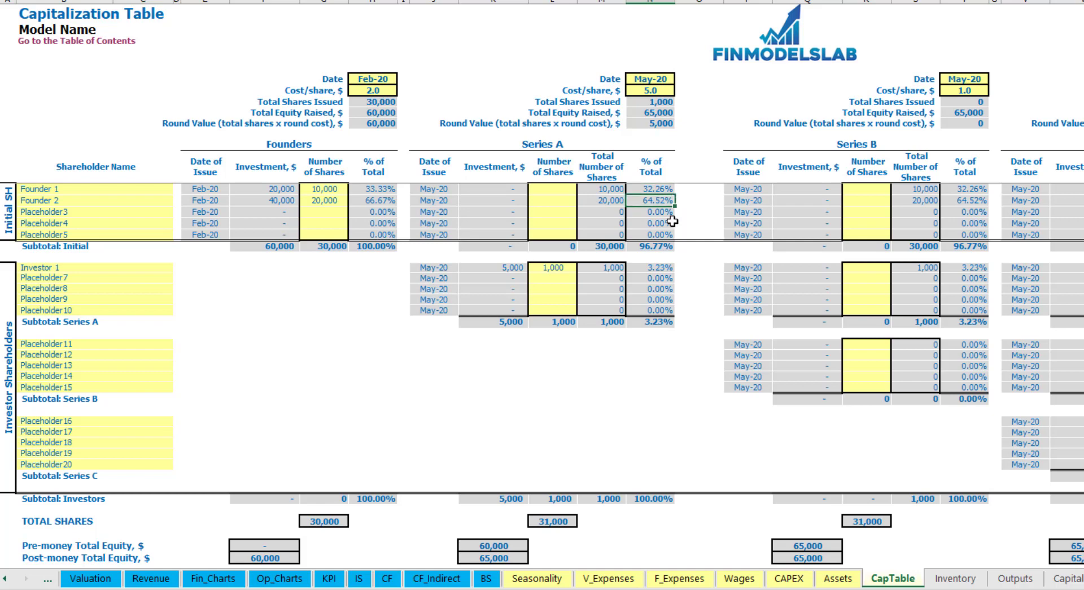
Look over the Series B and Series C shareholder name fields and Investor 1's issued-shares input on the Capitalization Table.
{"action": "left_click", "coordinate": [108, 349]}
{"action": "left_click", "coordinate": [92, 423]}
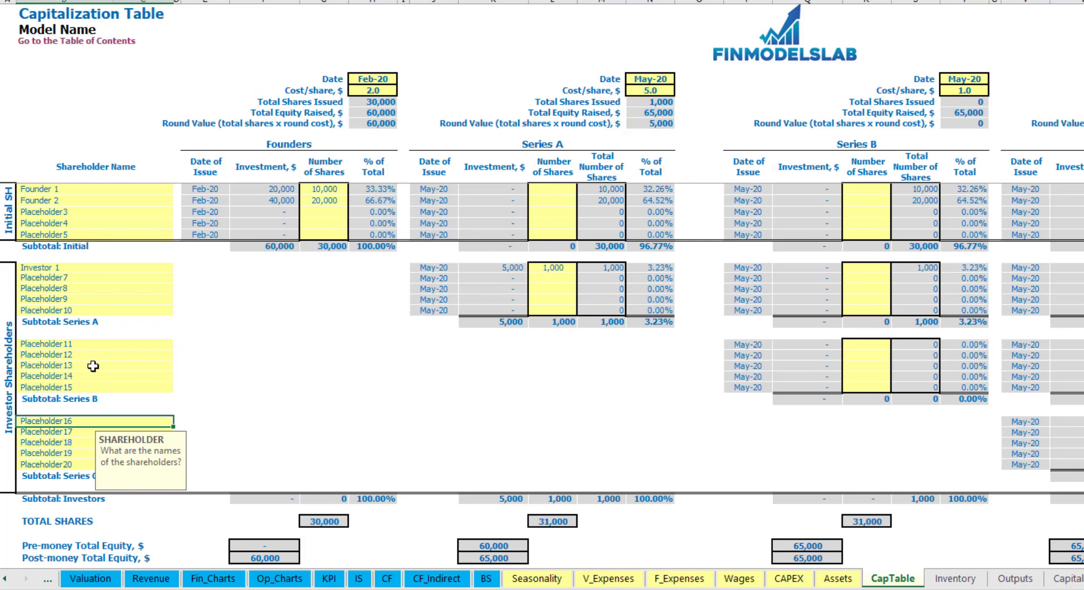
{"action": "left_click", "coordinate": [559, 268]}
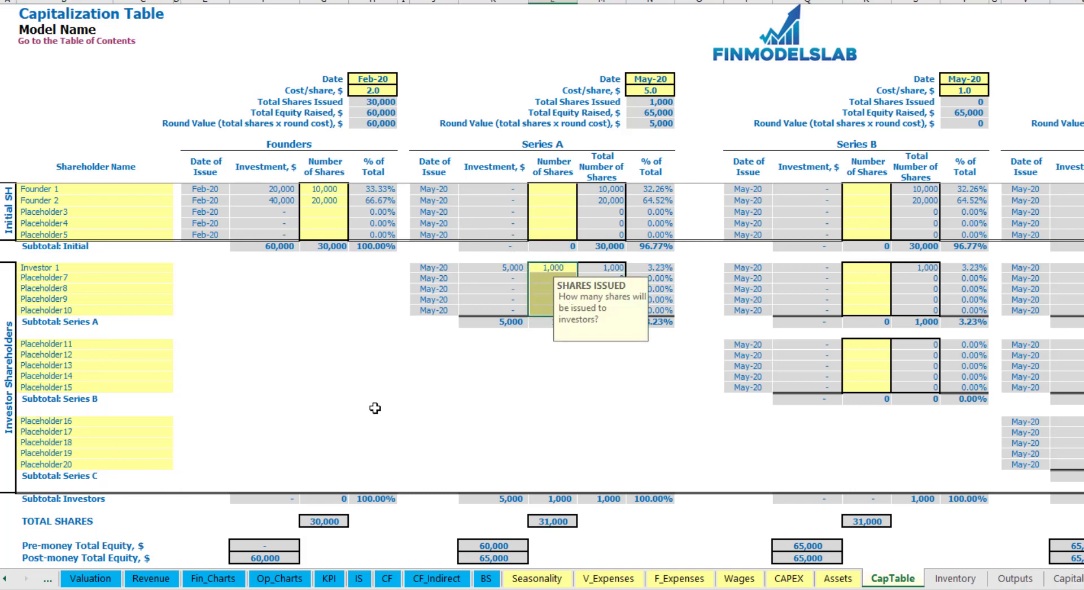
{"action": "left_click", "coordinate": [569, 364]}
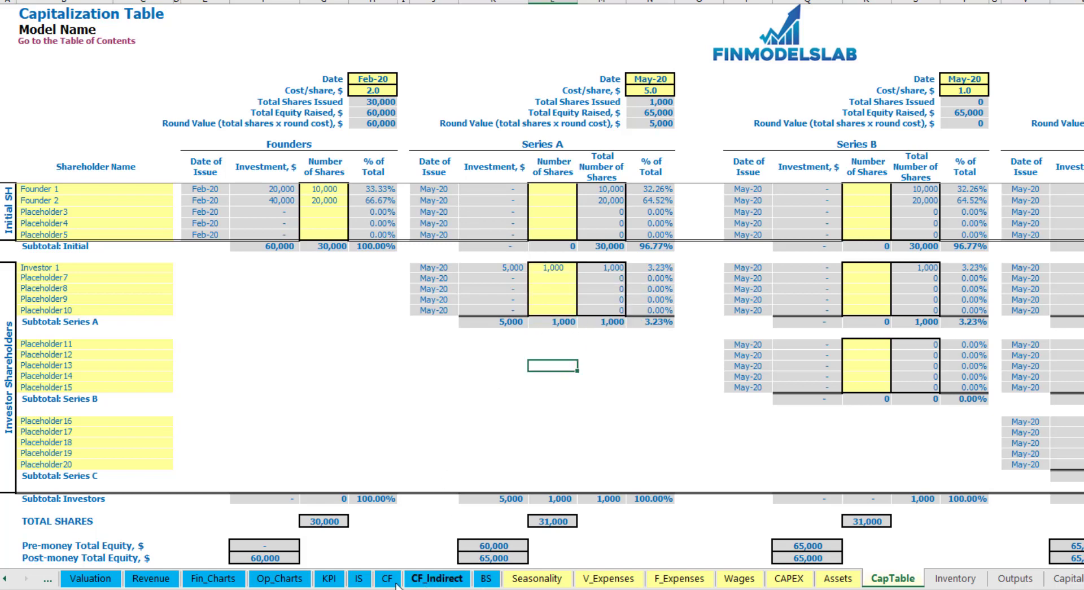
Check the Ordinary Equity Raisings for Feb-20 and May-20 in the Cash Flow Statement and the Ordinary Equity line in the Balance Sheet.
{"action": "left_click", "coordinate": [387, 577]}
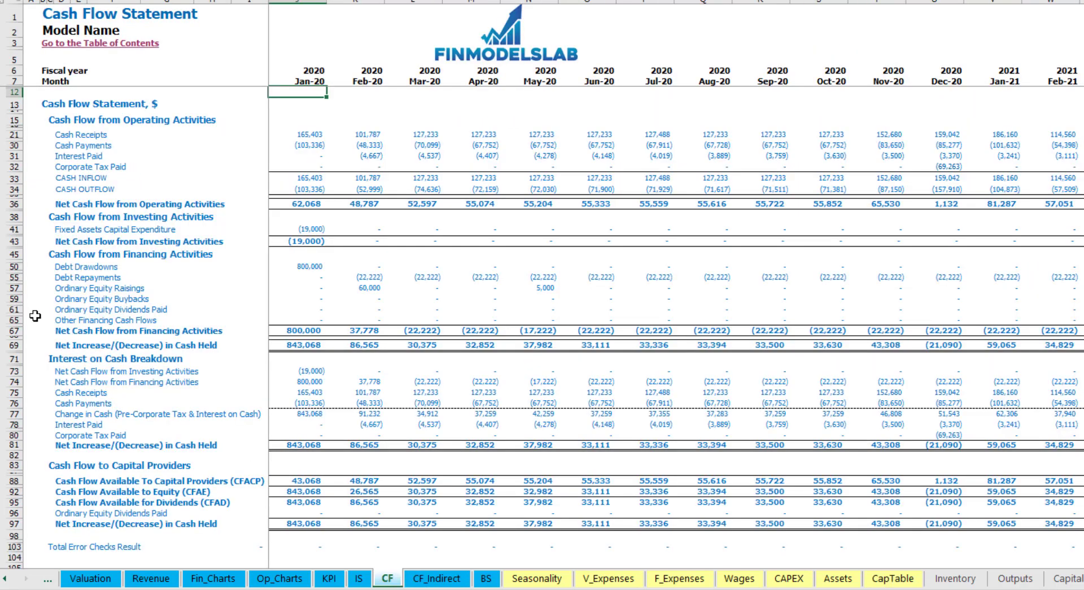
{"action": "left_click", "coordinate": [13, 287]}
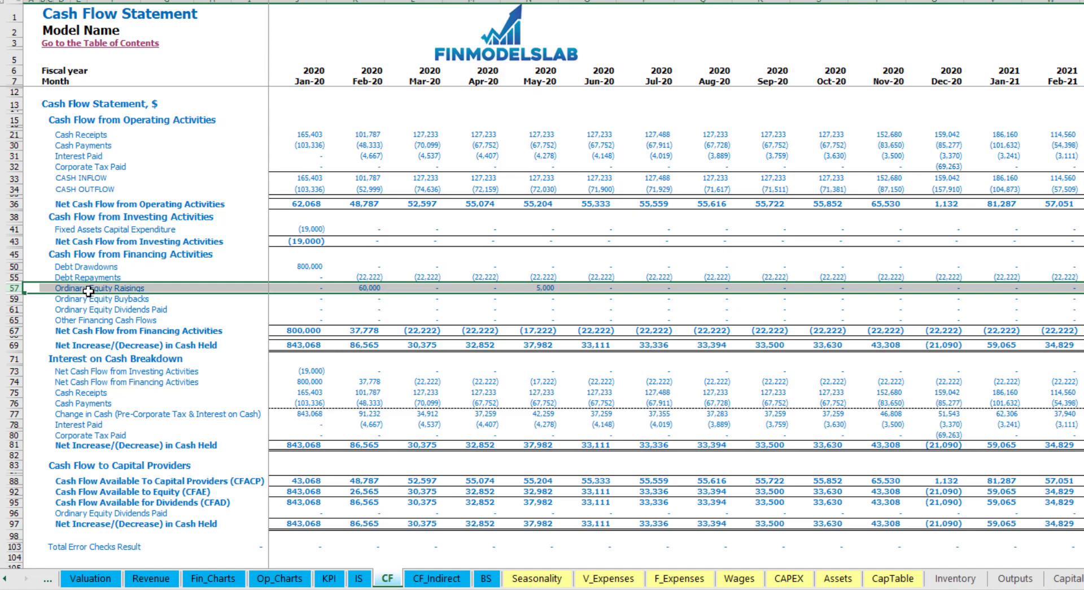
{"action": "left_click", "coordinate": [369, 287]}
{"action": "left_click", "coordinate": [543, 287]}
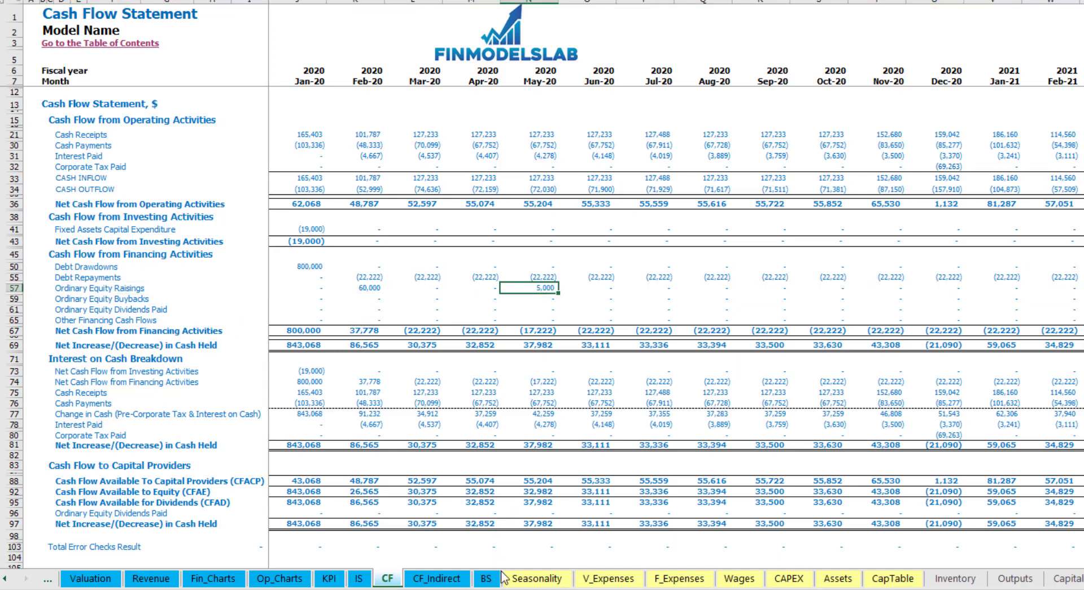
{"action": "left_click", "coordinate": [485, 577]}
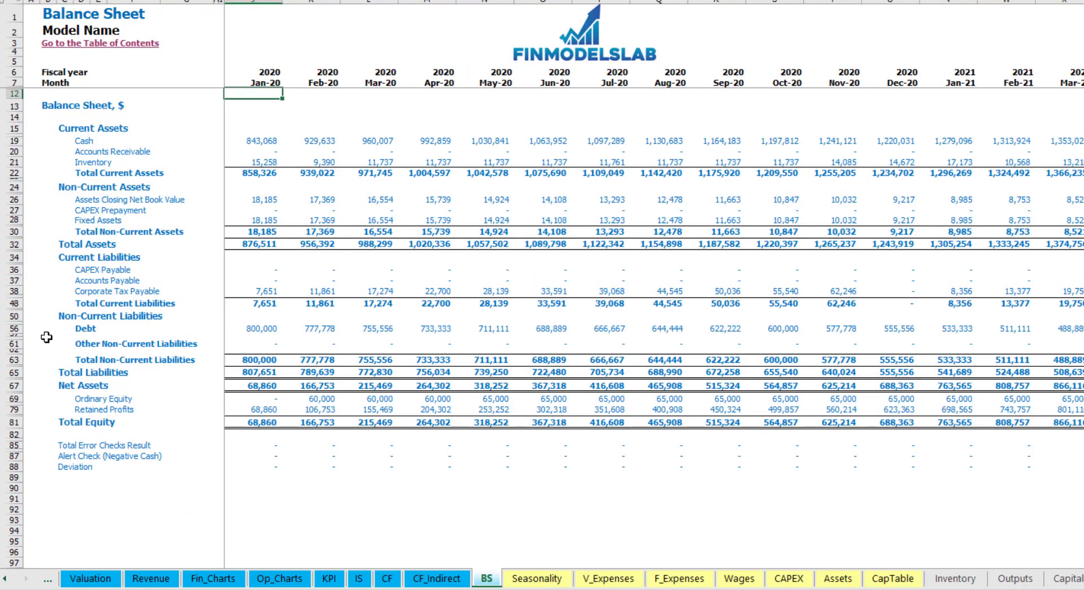
{"action": "left_click", "coordinate": [16, 399]}
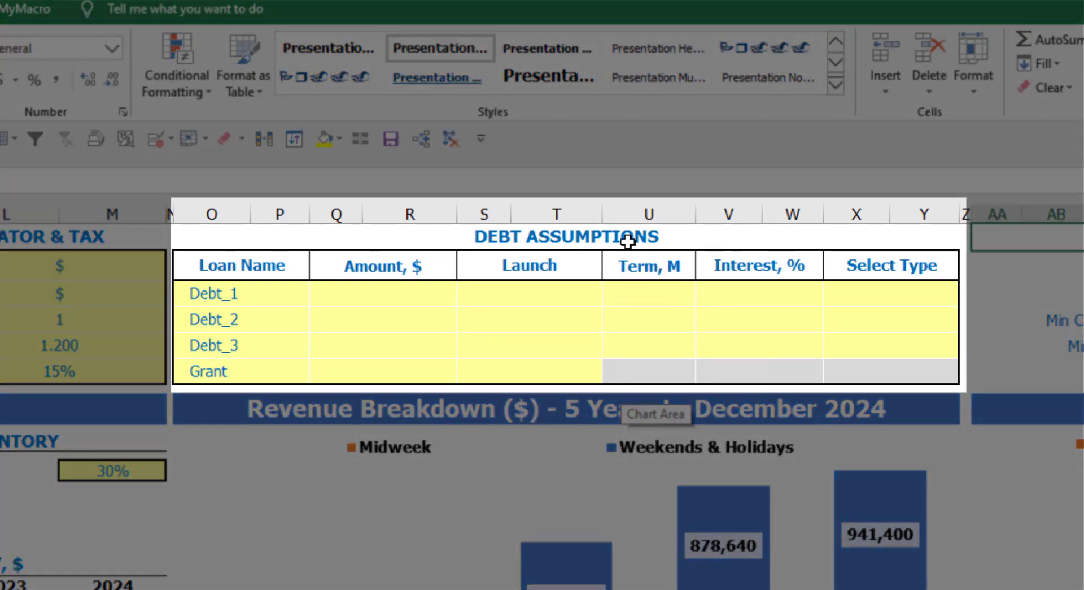
In the dashboard's Debt Assumptions, set Debt_1's repayment type to Annuity.
{"action": "left_click", "coordinate": [626, 236]}
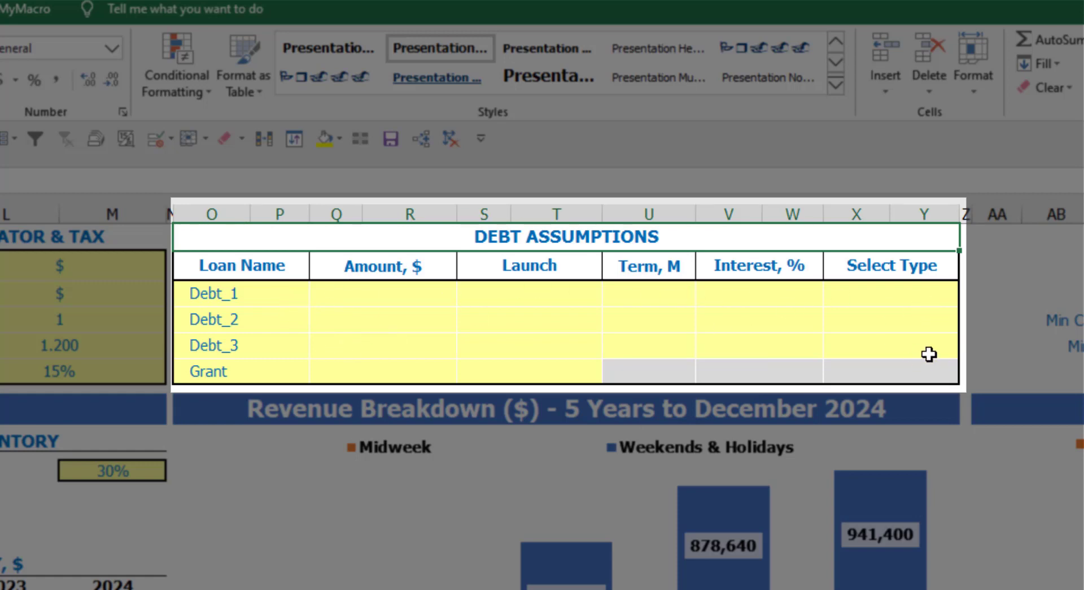
{"action": "left_click", "coordinate": [949, 289]}
{"action": "left_click", "coordinate": [969, 297]}
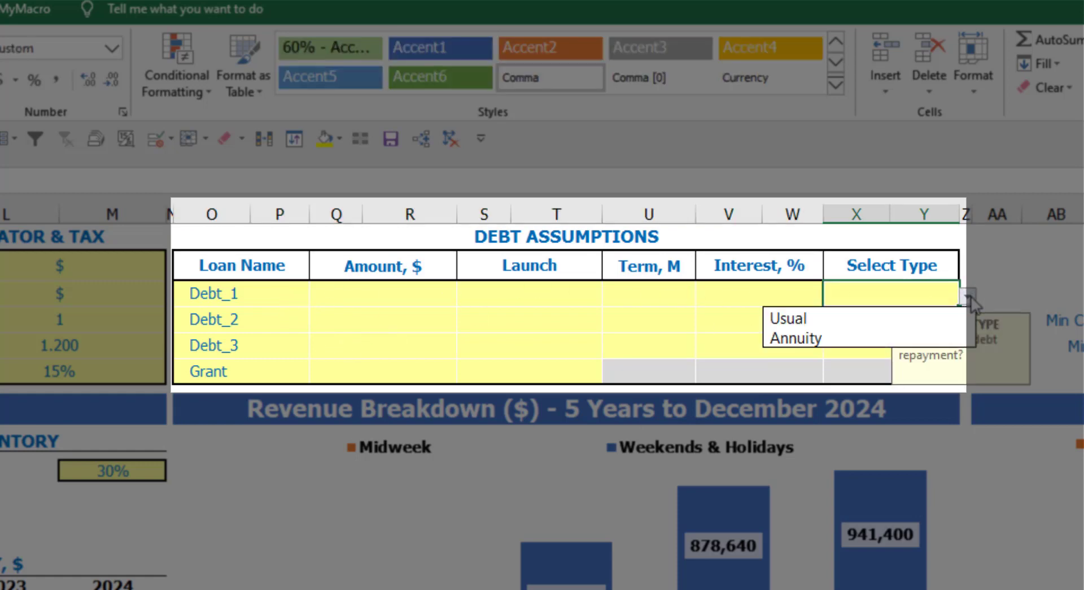
{"action": "left_click", "coordinate": [942, 333]}
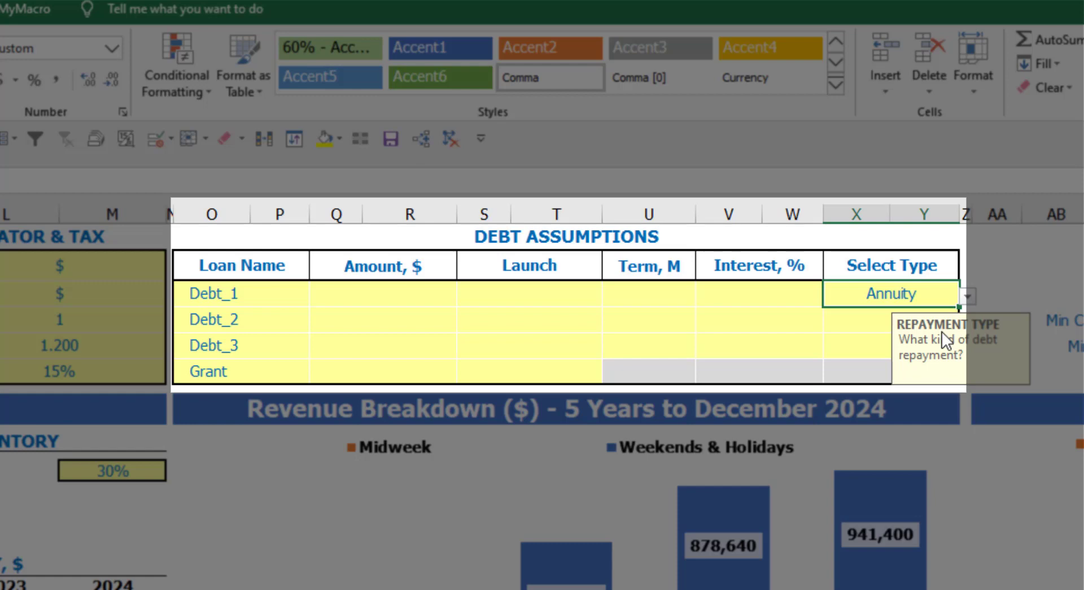
Set Debt_1's repayment type to Usual and its loan amount to 1,000,000.
{"action": "left_click", "coordinate": [968, 296]}
{"action": "key", "text": "Escape"}
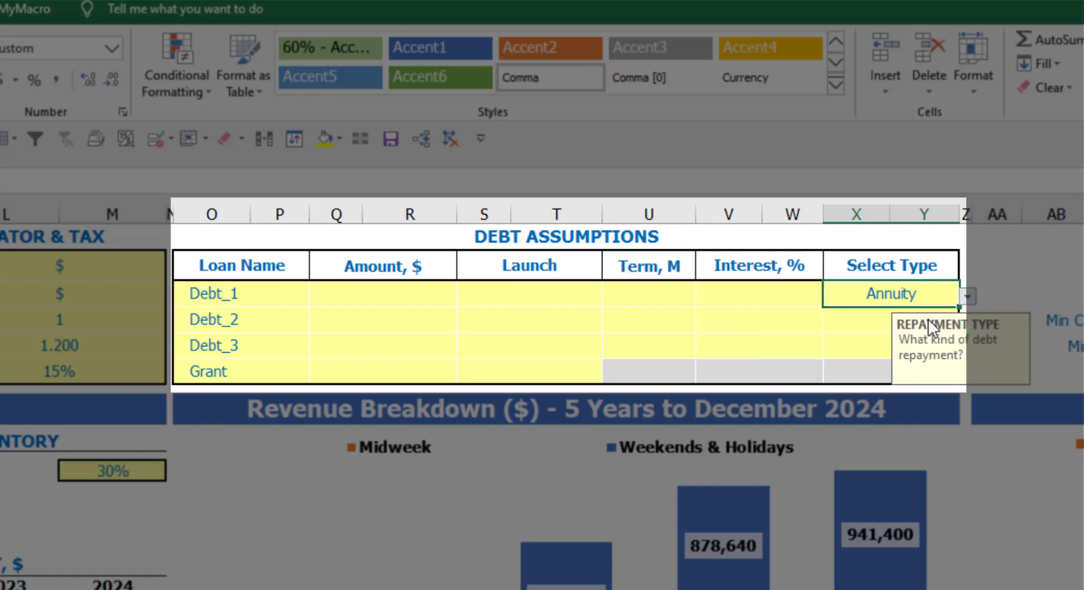
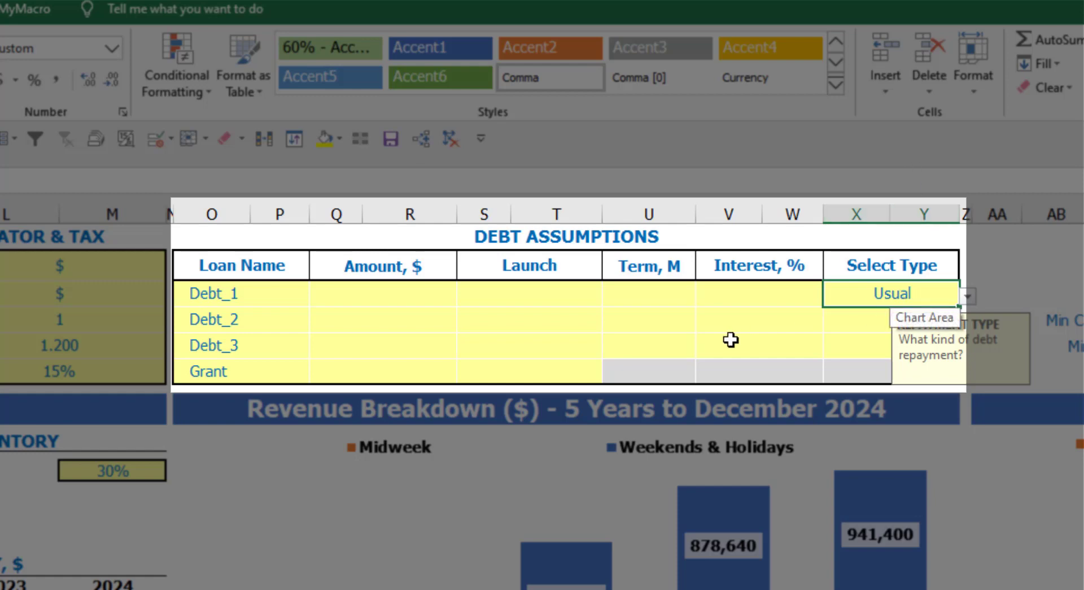
{"action": "left_click", "coordinate": [428, 293]}
{"action": "type", "text": "100000"}
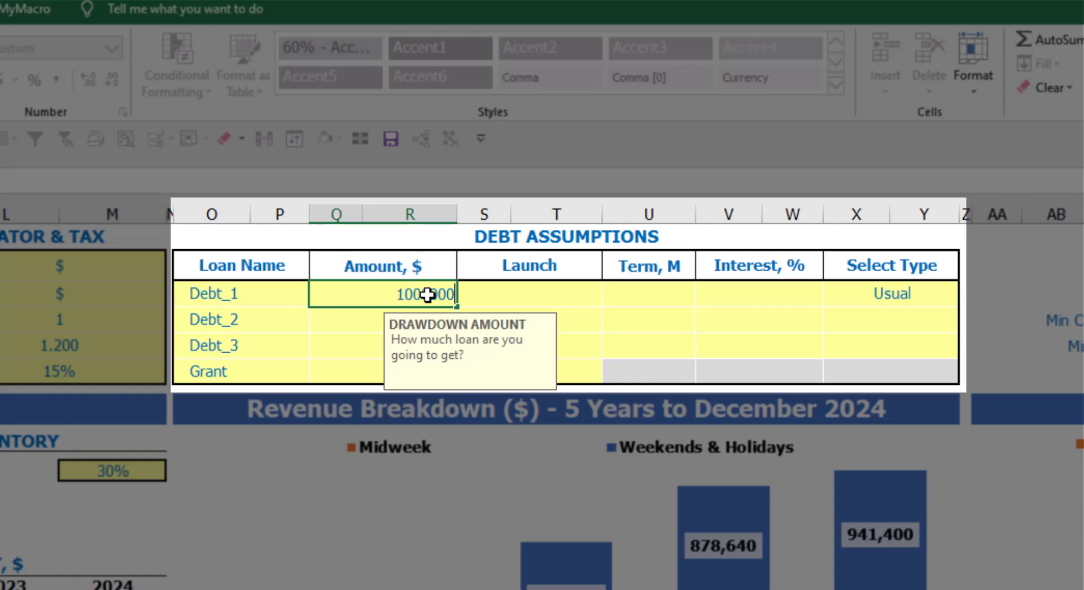
{"action": "key", "text": "Return"}
Set Debt_1's launch date to Feb-20 and its repayment term to 60 months.
{"action": "left_click", "coordinate": [599, 291]}
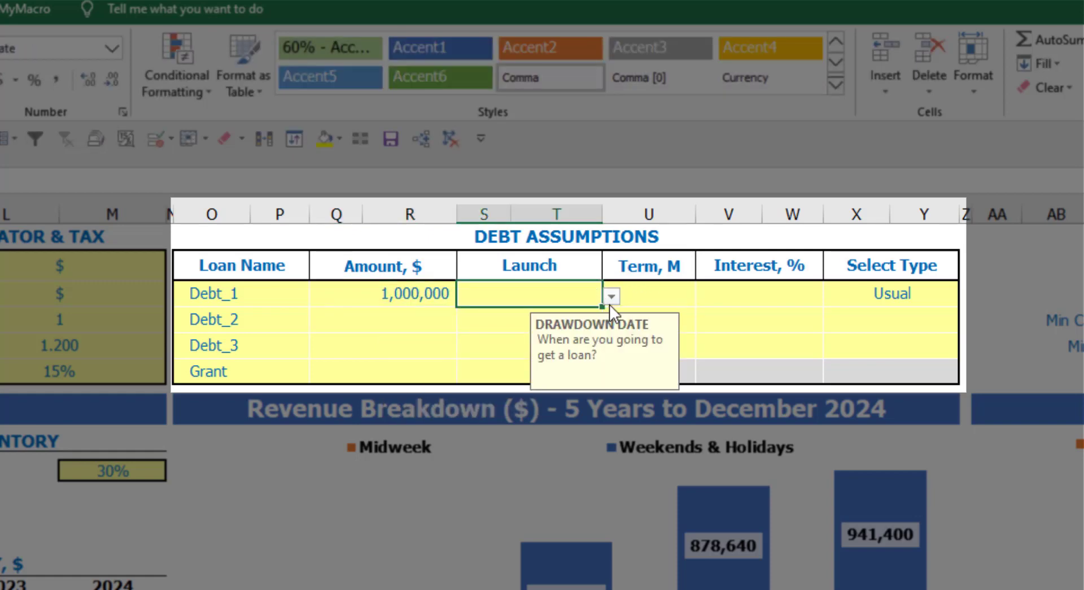
{"action": "left_click", "coordinate": [611, 297]}
{"action": "left_click", "coordinate": [566, 337]}
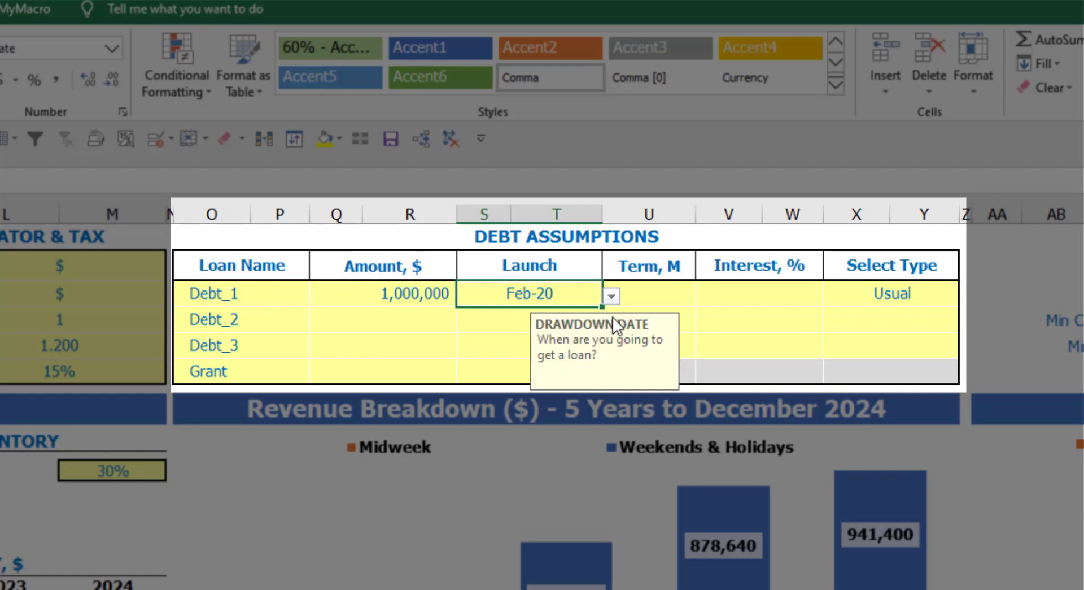
{"action": "left_click", "coordinate": [652, 284]}
{"action": "type", "text": "60"}
{"action": "key", "text": "Return"}
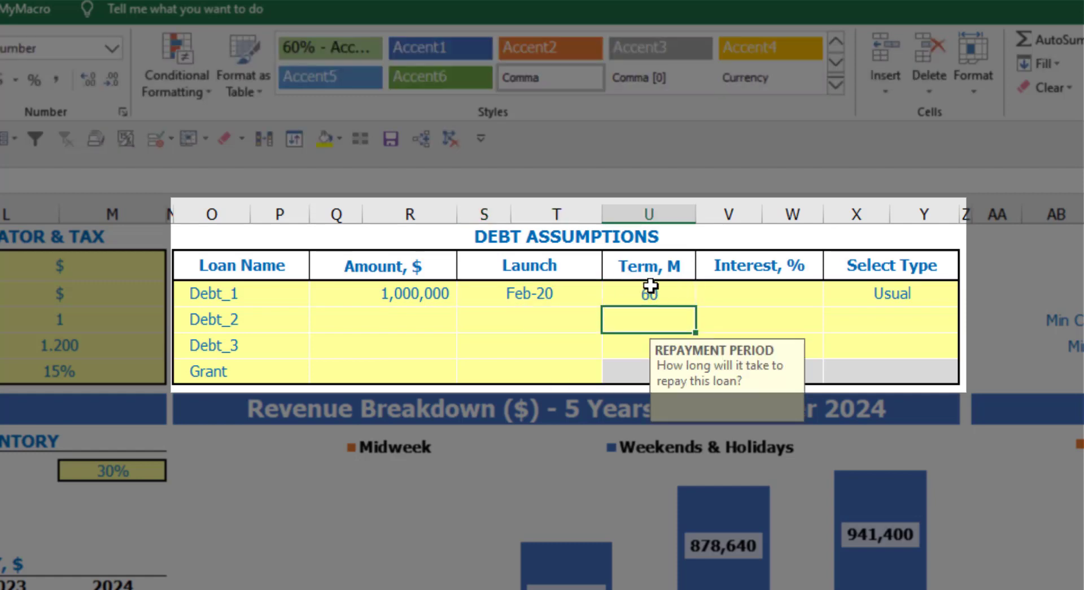
Set Debt_1's annual interest rate to 5%.
{"action": "left_click", "coordinate": [715, 292]}
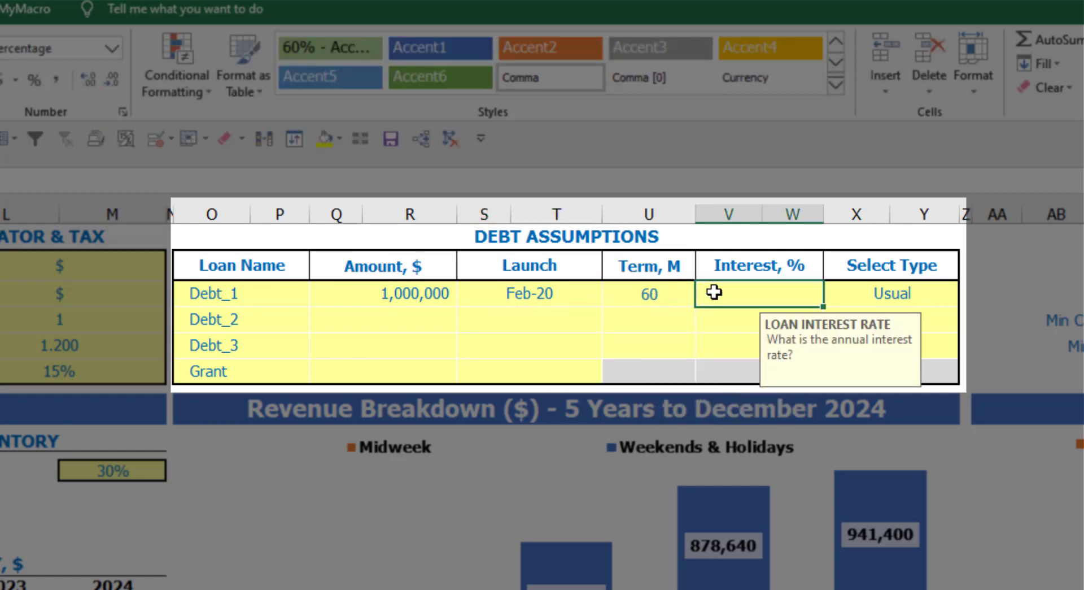
{"action": "type", "text": "5"}
{"action": "key", "text": "Return"}
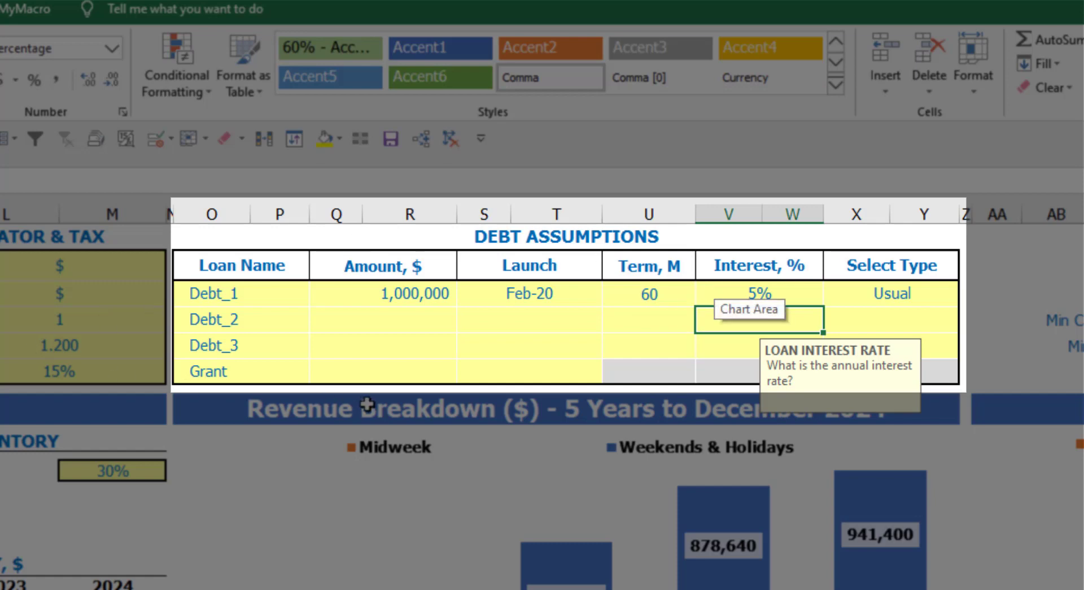
Enter a grant of 500,000 with a Mar-20 launch date in the Debt Assumptions table.
{"action": "left_click", "coordinate": [399, 375]}
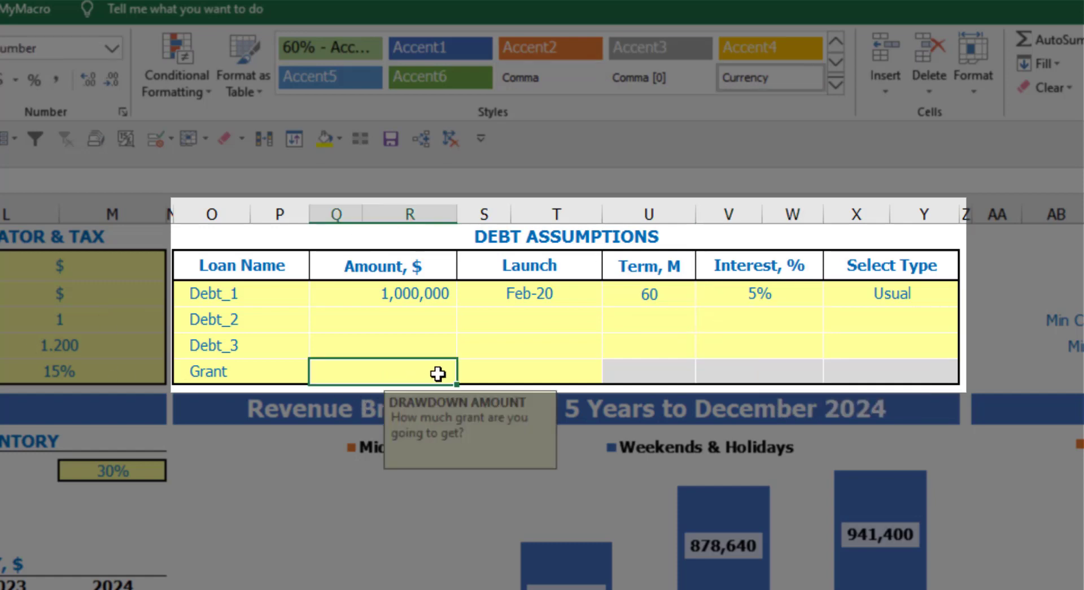
{"action": "type", "text": "500,000"}
{"action": "key", "text": "Return"}
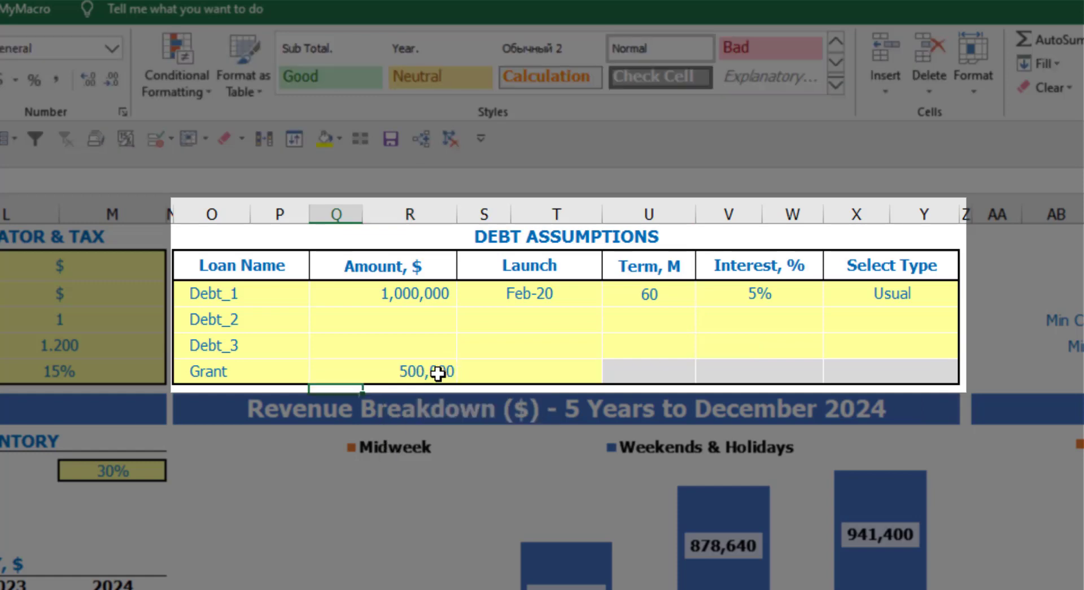
{"action": "left_click", "coordinate": [587, 374]}
{"action": "left_click", "coordinate": [611, 373]}
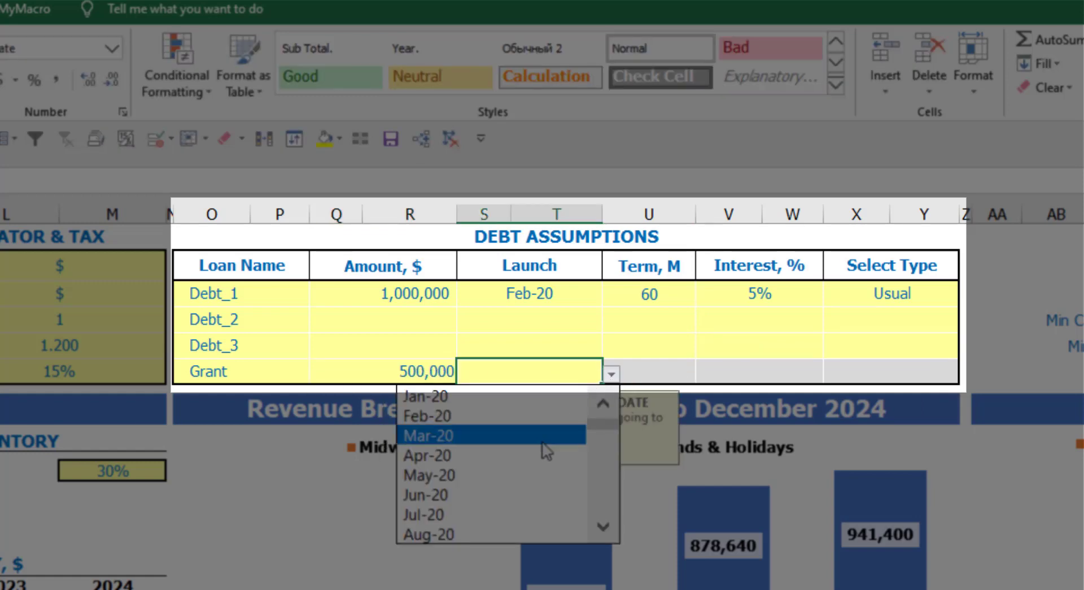
{"action": "left_click", "coordinate": [429, 436]}
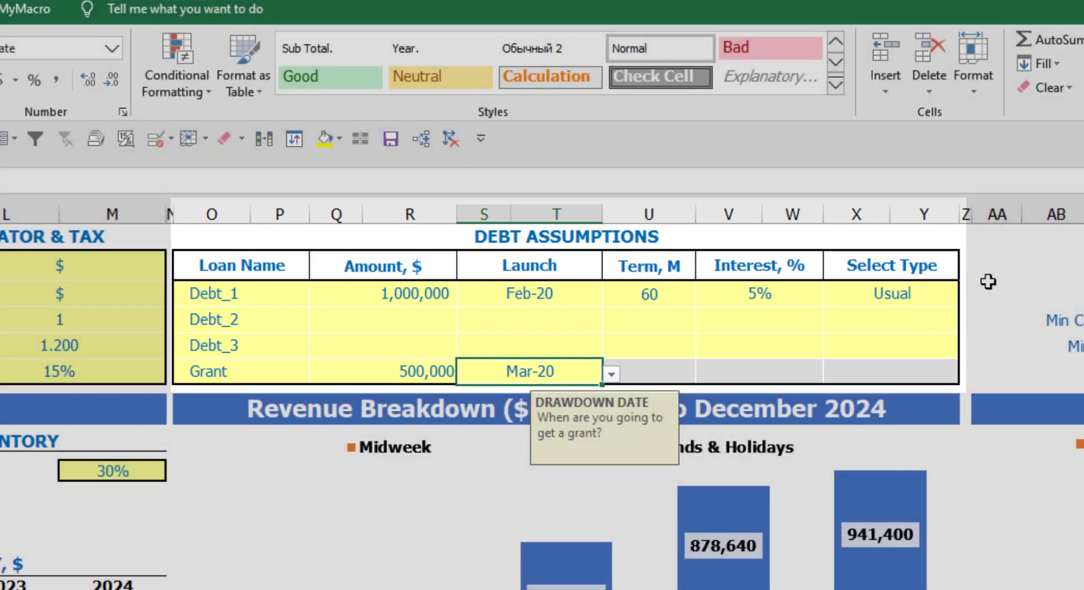
{"action": "left_click", "coordinate": [988, 279]}
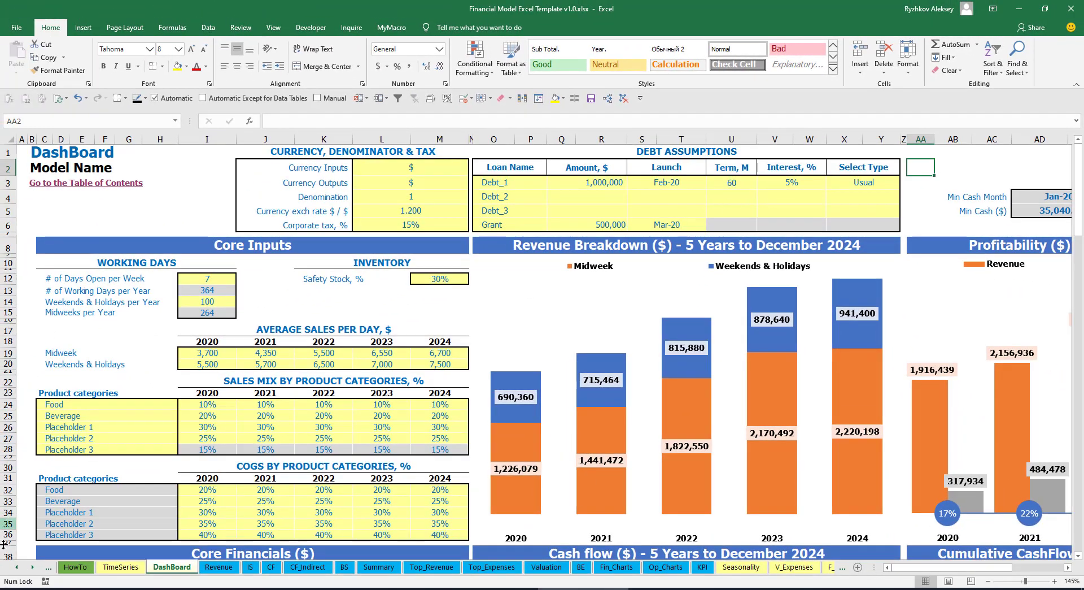
Review the drawdown, repayment and interest calculations for each loan and the total debts on the Capital sheet.
{"action": "left_click", "coordinate": [32, 572]}
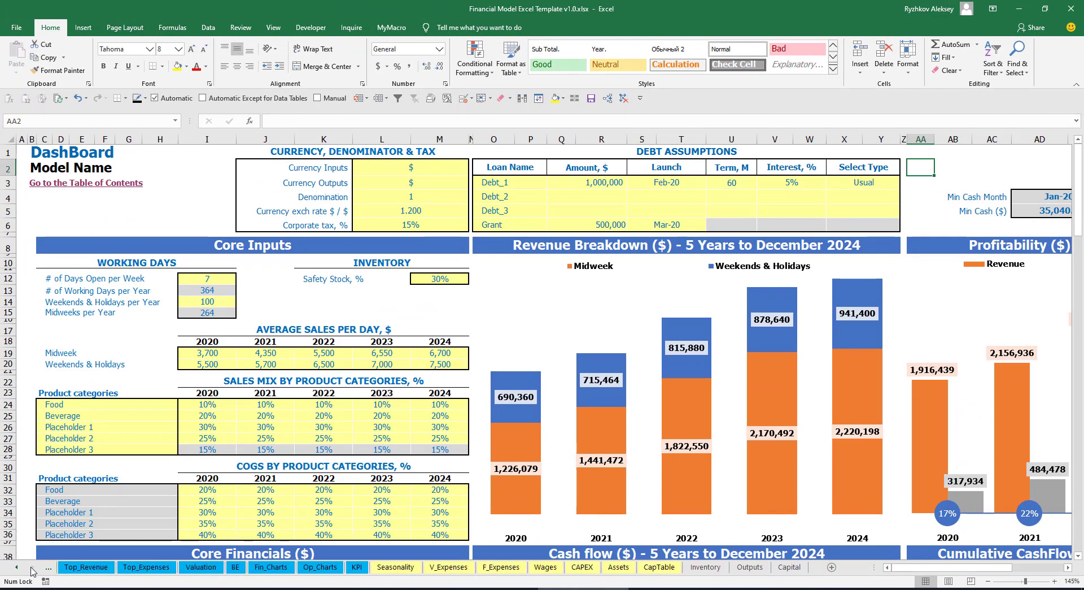
{"action": "left_click", "coordinate": [802, 572]}
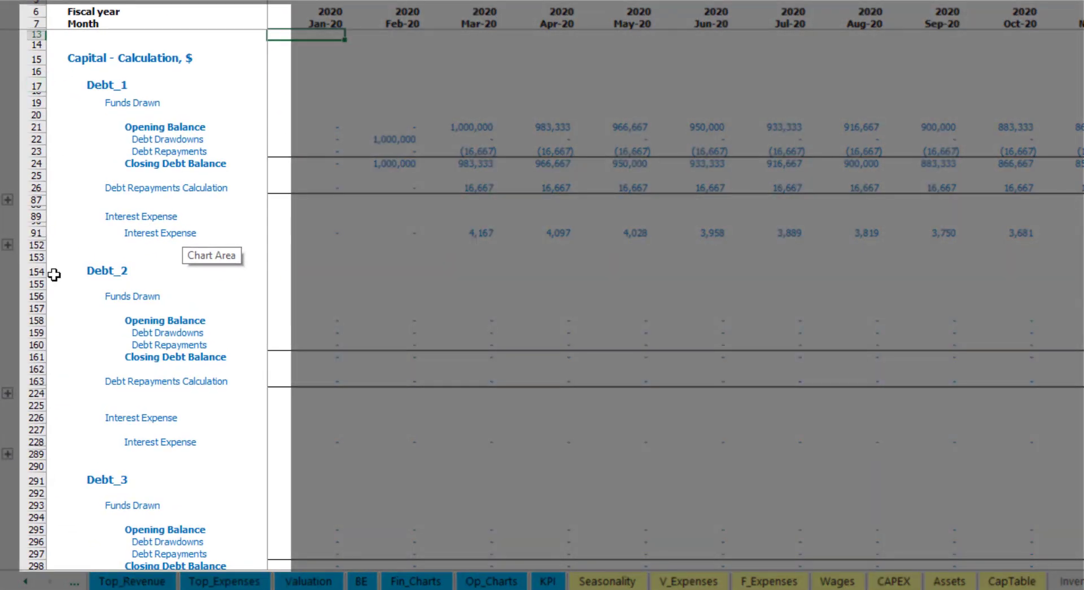
{"action": "scroll", "coordinate": [32, 273], "scroll_direction": "down", "scroll_amount": 9}
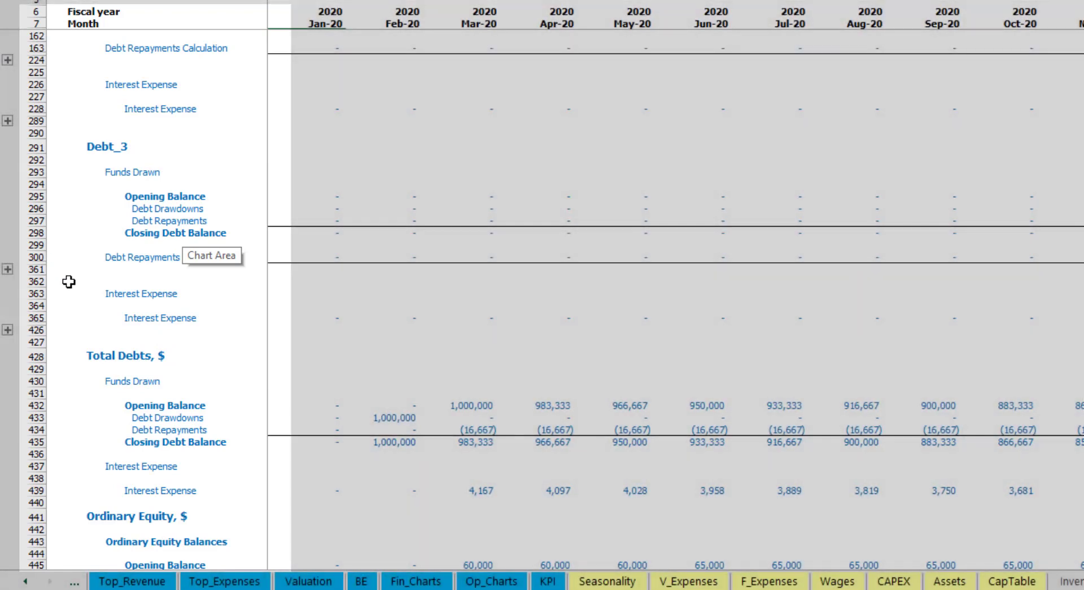
{"action": "scroll", "coordinate": [68, 281], "scroll_direction": "up", "scroll_amount": 5}
{"action": "scroll", "coordinate": [69, 282], "scroll_direction": "up", "scroll_amount": 4}
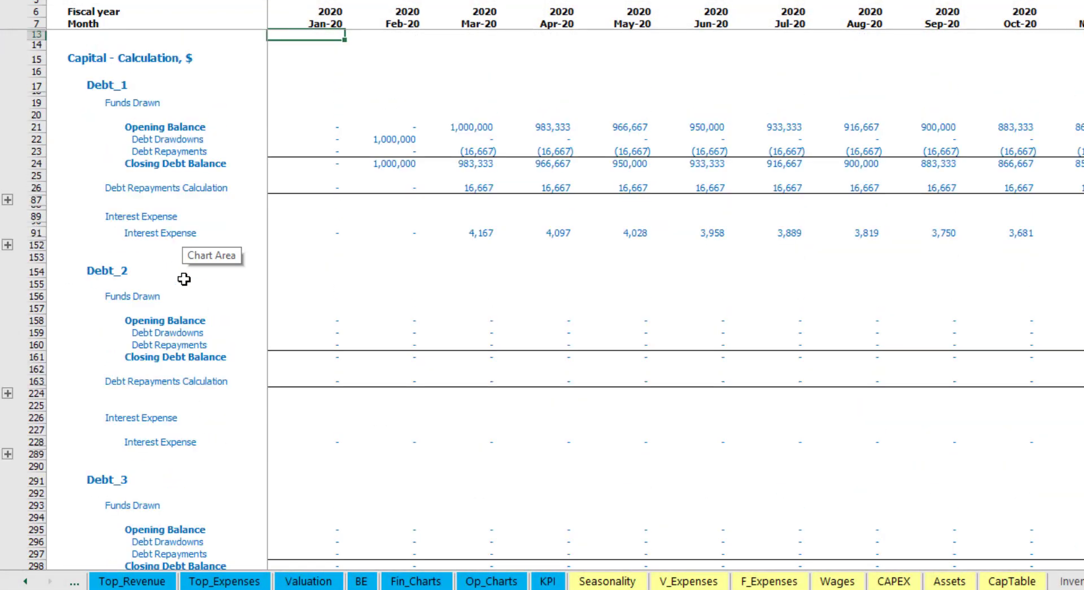
Examine the monthly Interest Expense line in the Income Statement.
{"action": "left_click", "coordinate": [26, 581]}
{"action": "left_click", "coordinate": [26, 581]}
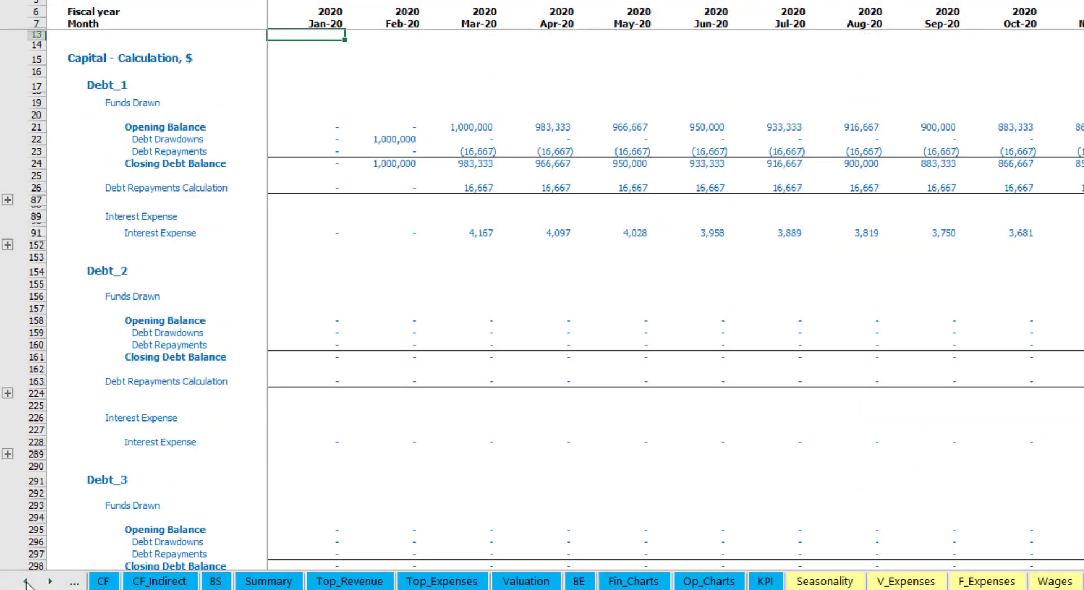
{"action": "left_click", "coordinate": [26, 581]}
{"action": "left_click", "coordinate": [245, 581]}
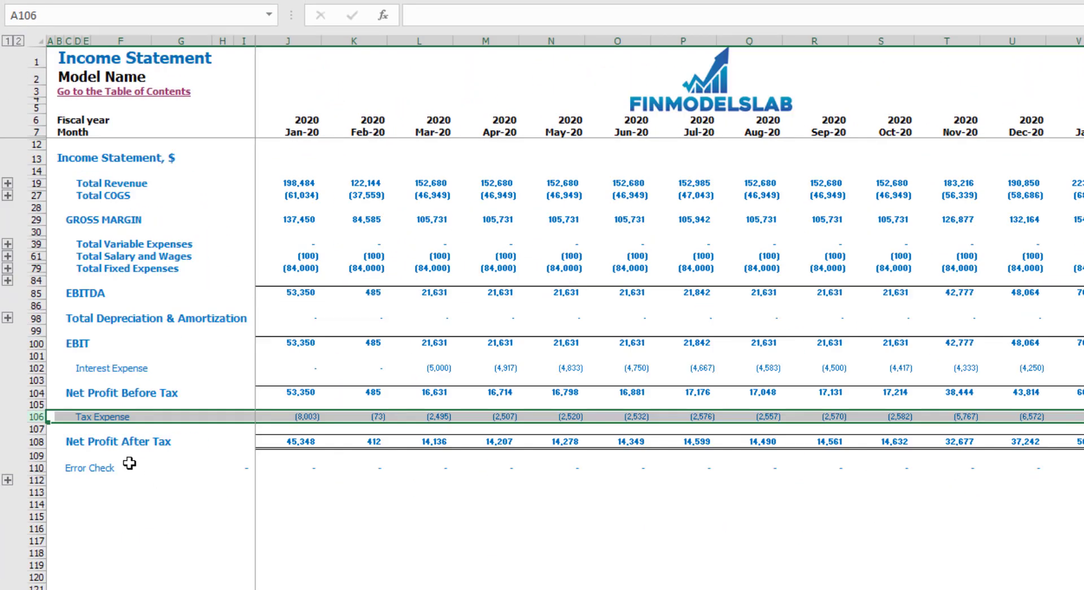
{"action": "left_click", "coordinate": [37, 368]}
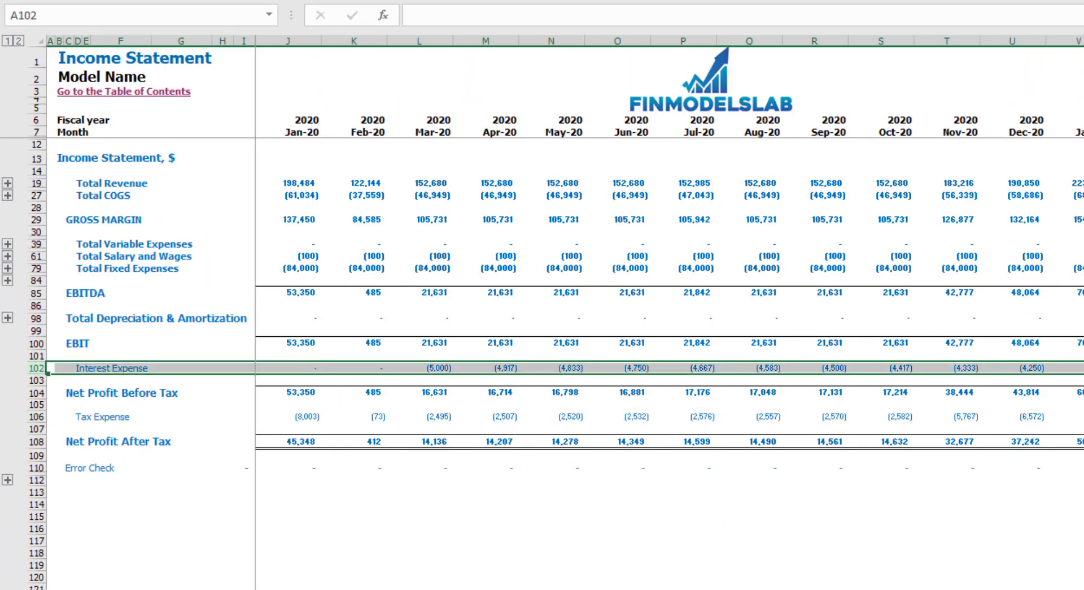
Examine the Interest Paid, Debt Drawdowns and Debt Repayments lines in the Cash Flow Statement.
{"action": "key", "text": "ctrl+Page_Down"}
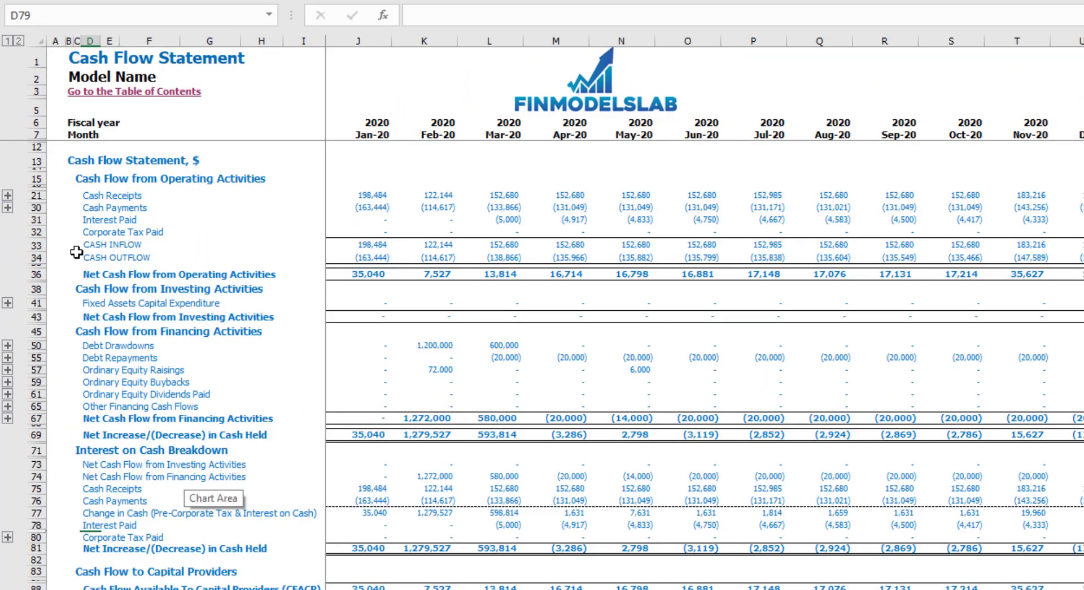
{"action": "left_click", "coordinate": [37, 220]}
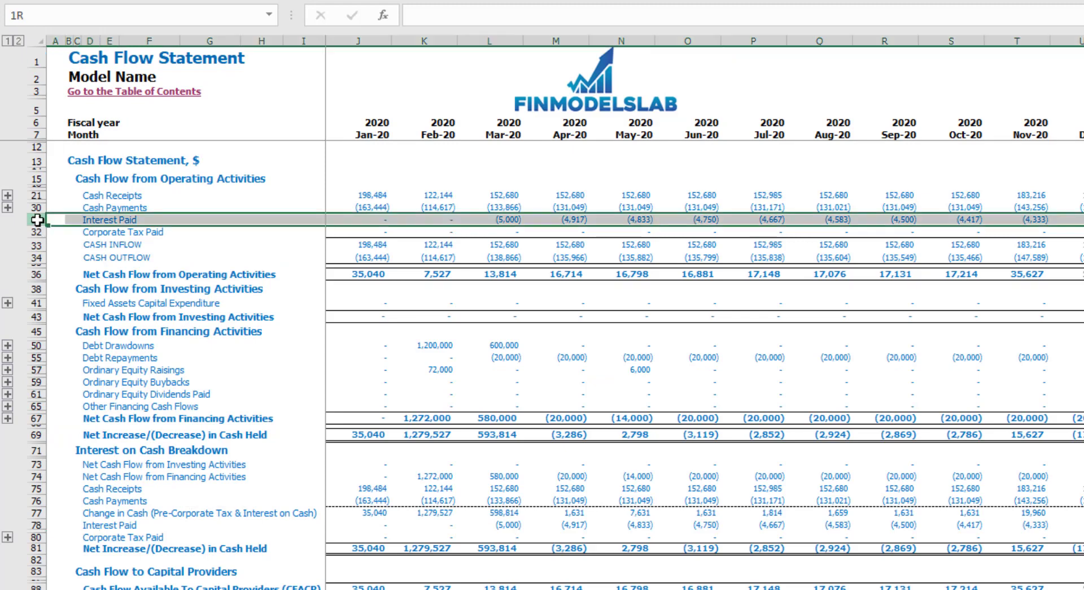
{"action": "left_click", "coordinate": [37, 345]}
{"action": "left_click", "coordinate": [37, 357]}
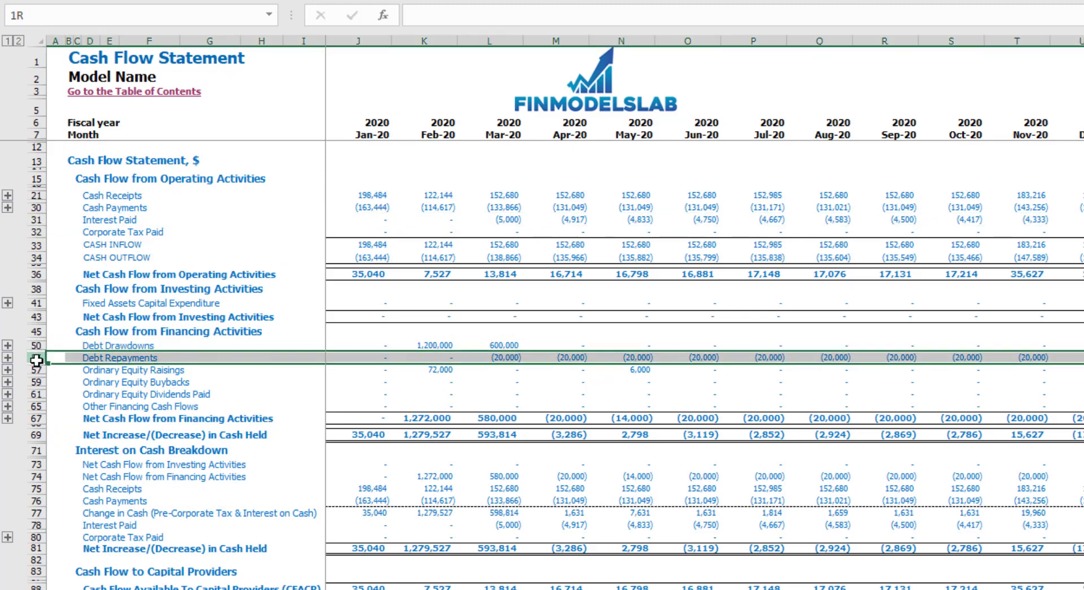
Examine the monthly Debt line under Non-Current Liabilities in the Balance Sheet.
{"action": "key", "text": "ctrl+Page_Down"}
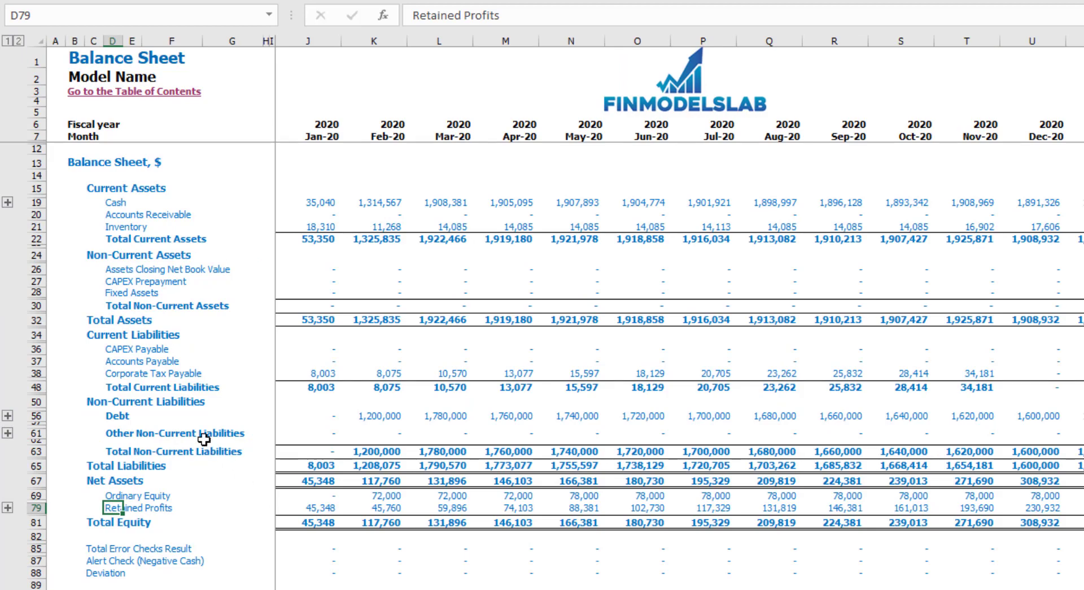
{"action": "left_click", "coordinate": [35, 415]}
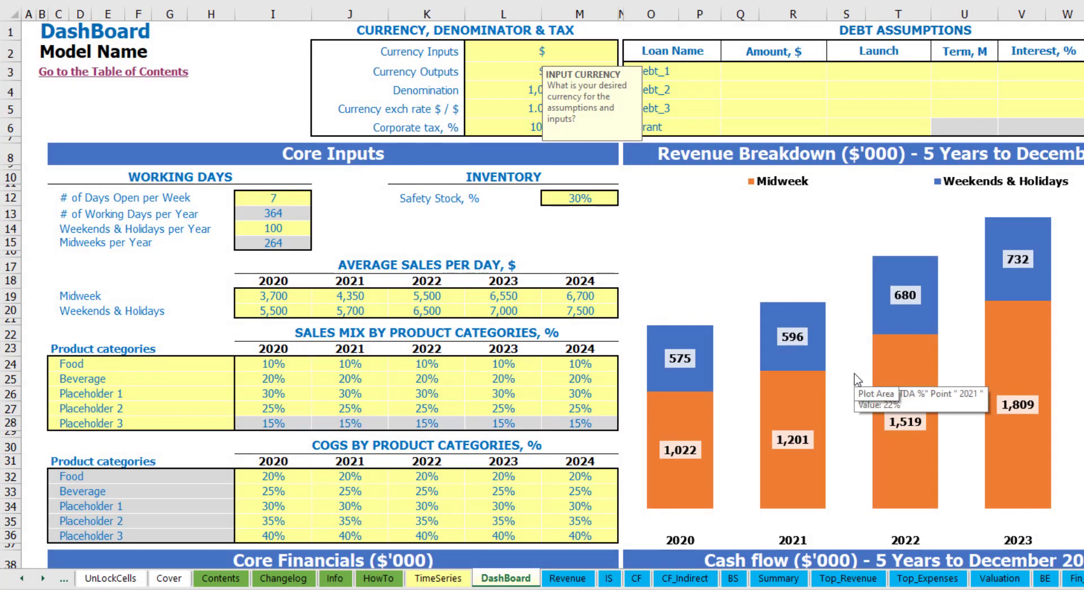
Review the Currency Inputs and Currency Outputs settings and their guidance notes in the DashBoard's Currency, Denominator & Tax table.
{"action": "left_click", "coordinate": [293, 60]}
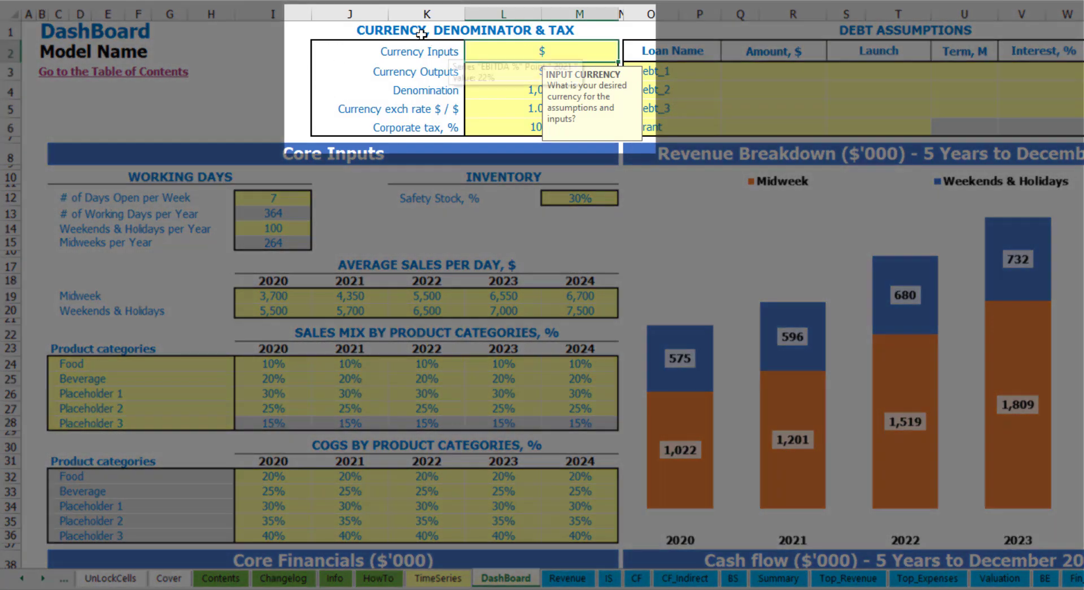
{"action": "left_click", "coordinate": [255, 59]}
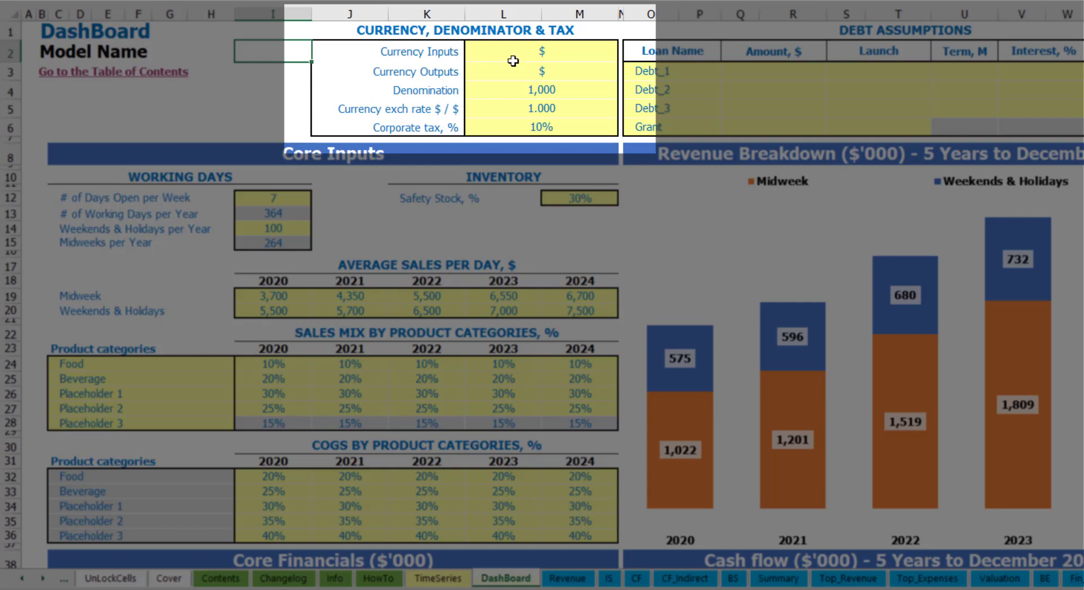
{"action": "left_click", "coordinate": [522, 52]}
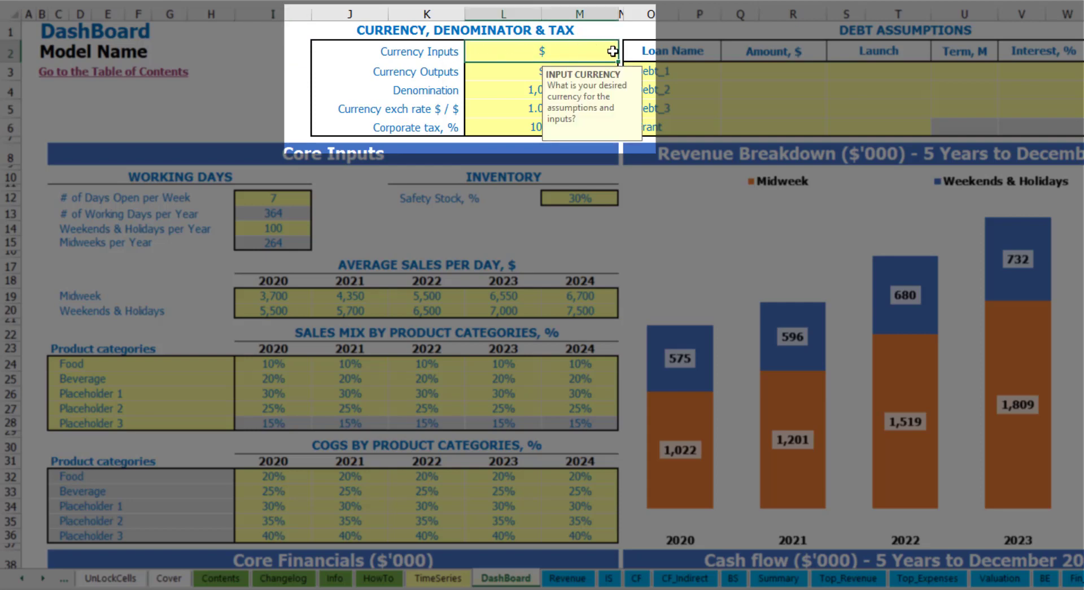
{"action": "left_click", "coordinate": [489, 74]}
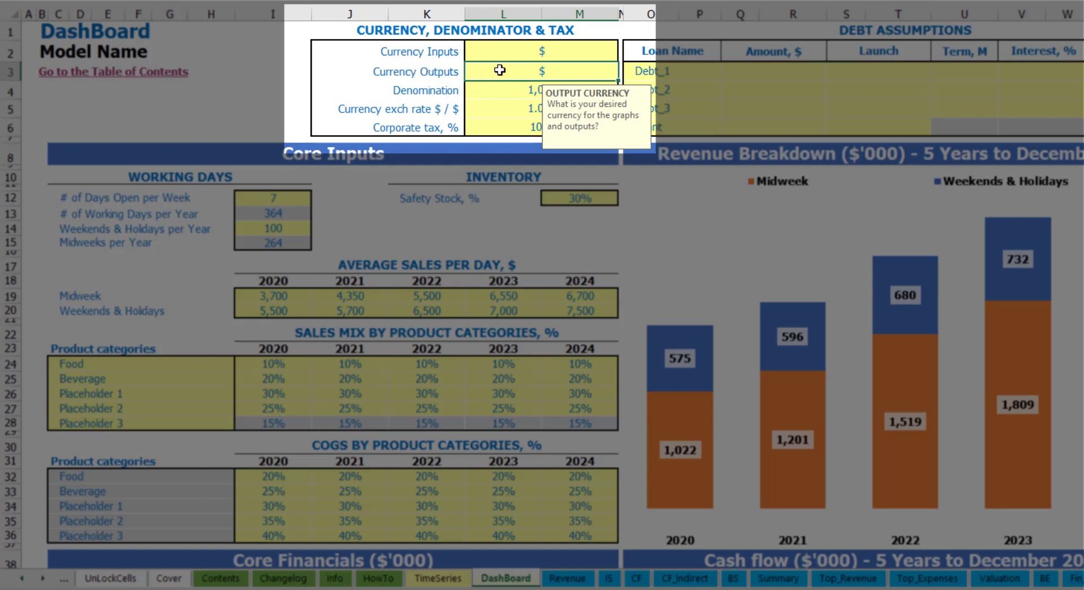
{"action": "left_click", "coordinate": [509, 54]}
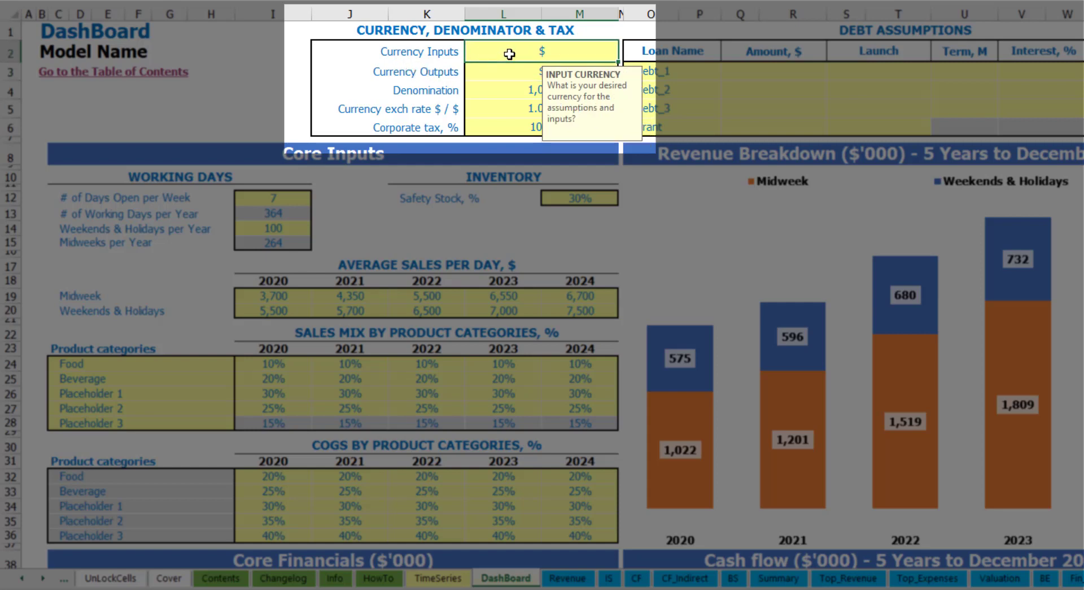
{"action": "left_click", "coordinate": [507, 71]}
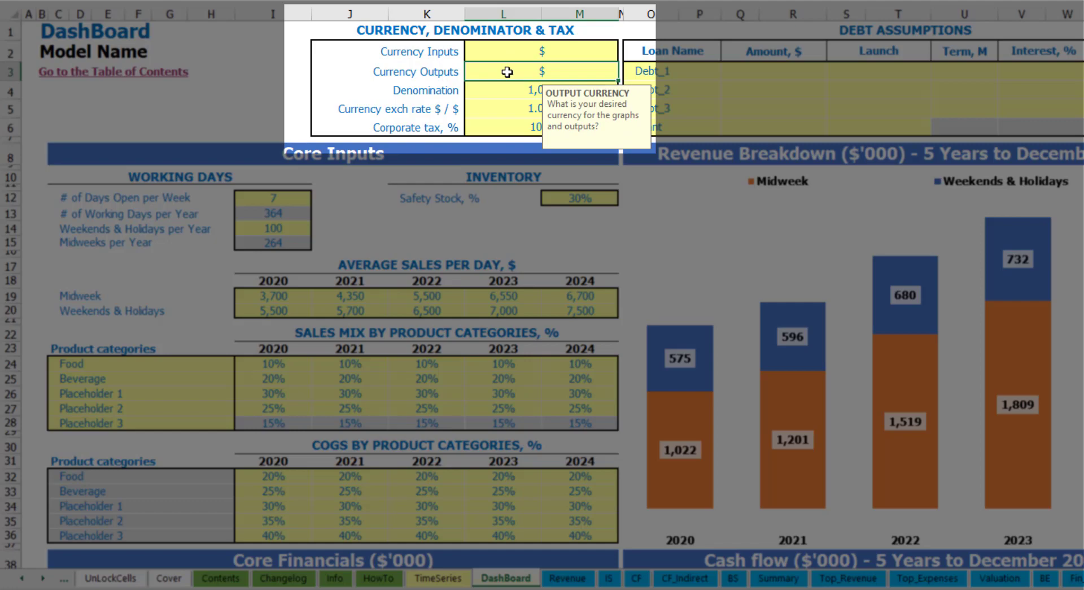
Set the input currency to USD and the output currency to EUR in the Currency, Denominator & Tax table.
{"action": "left_click", "coordinate": [526, 52]}
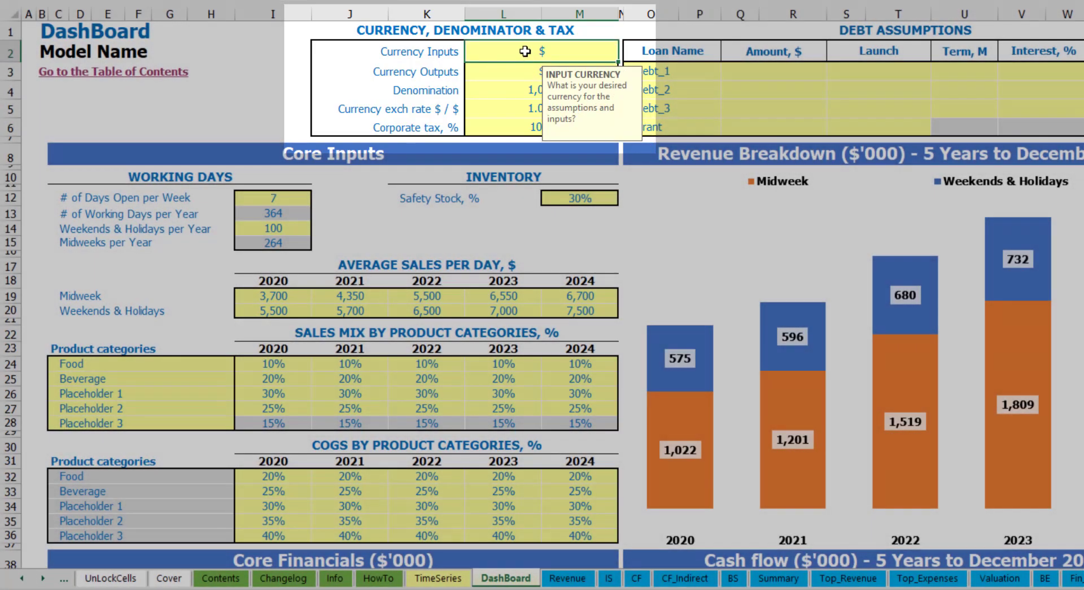
{"action": "type", "text": "USD"}
{"action": "key", "text": "Return"}
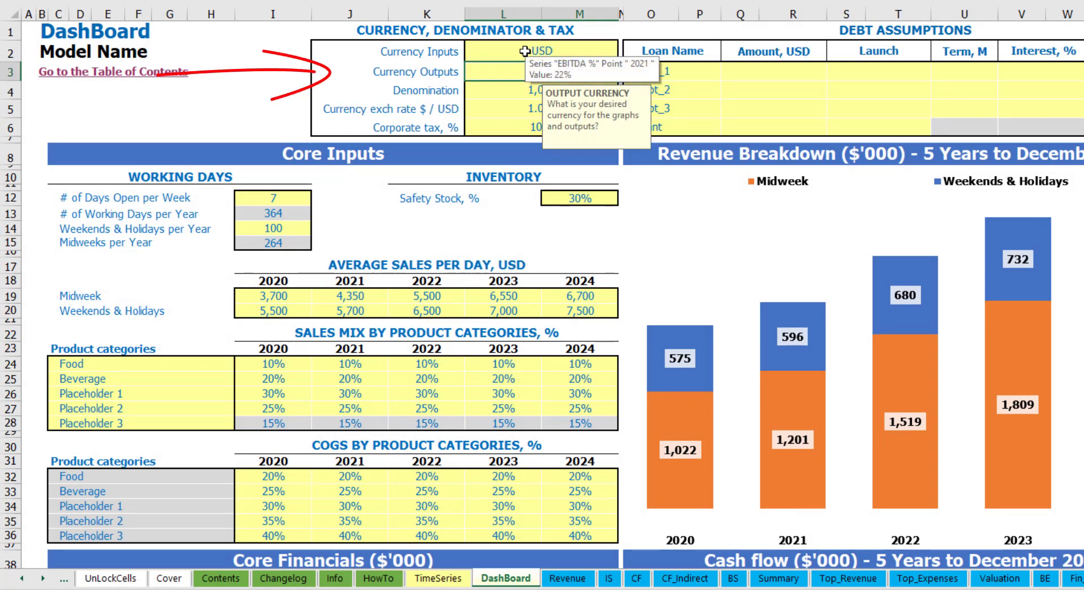
{"action": "type", "text": "EUR"}
{"action": "key", "text": "Return"}
{"action": "key", "text": "Return"}
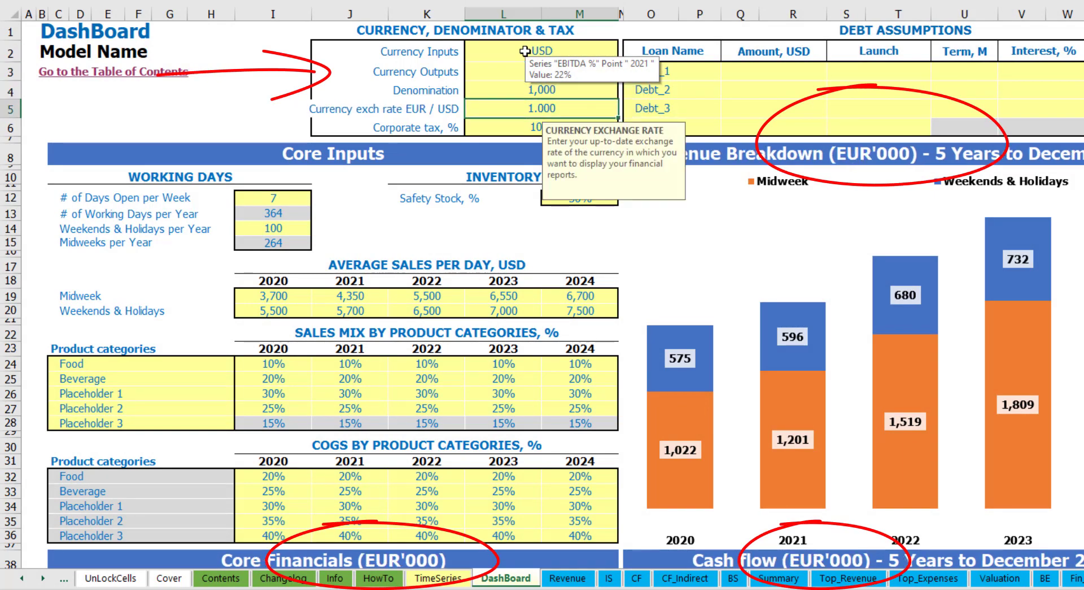
Set the EUR / USD currency exchange rate to 1.2.
{"action": "left_click", "coordinate": [285, 74]}
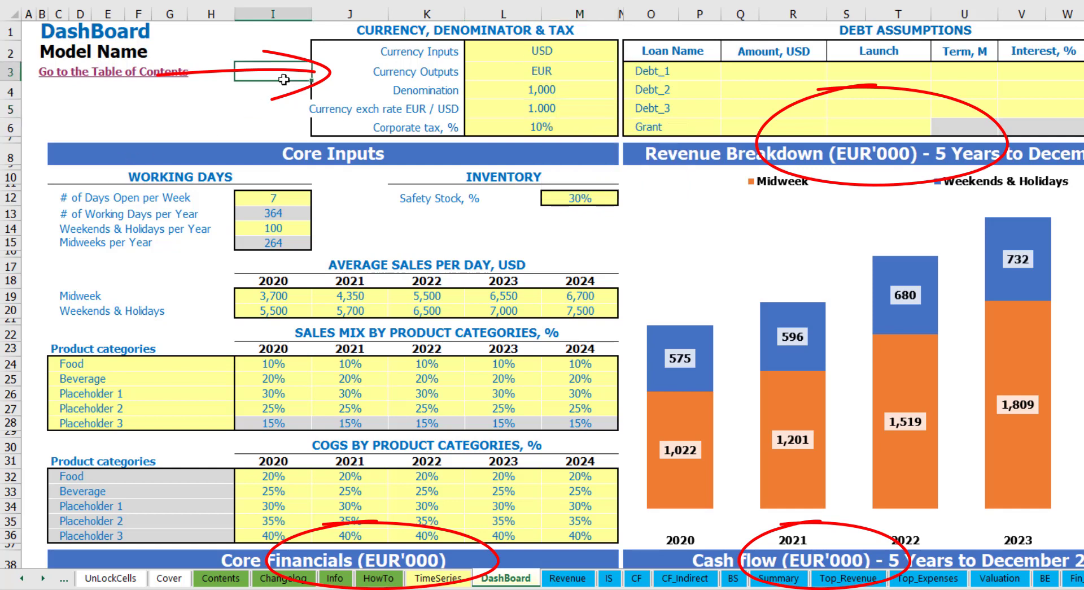
{"action": "left_click", "coordinate": [524, 105]}
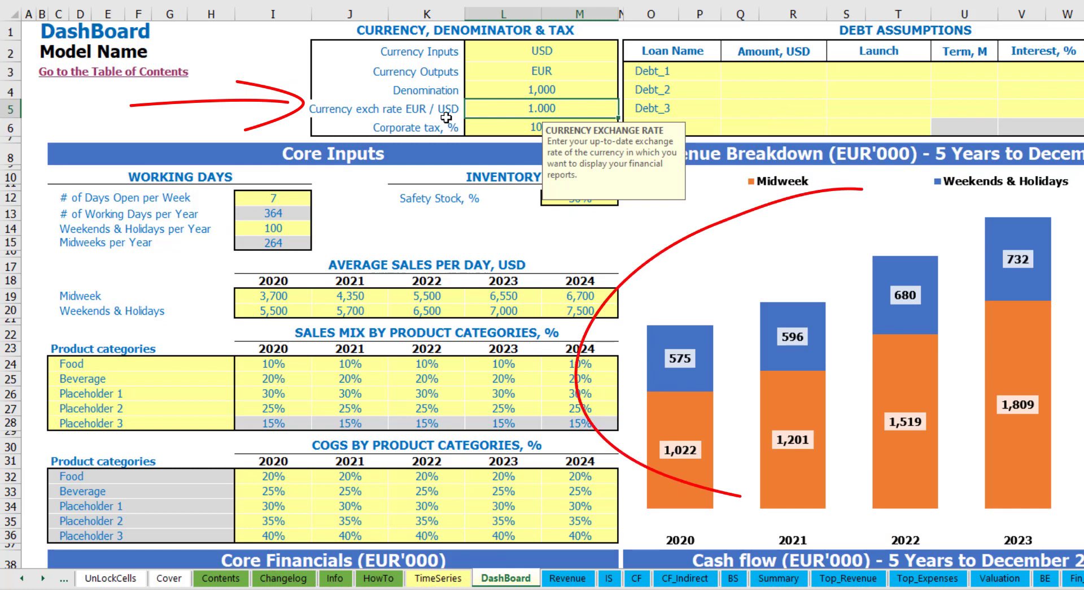
{"action": "type", "text": "1.2"}
{"action": "key", "text": "Return"}
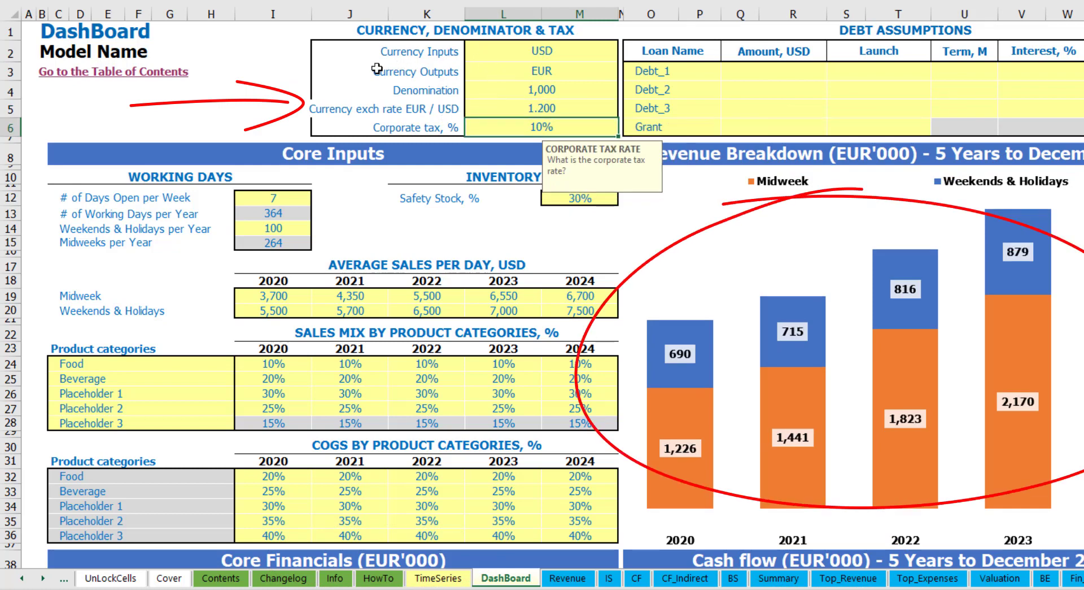
Review the input currency, output currency and exchange rate settings on the DashBoard.
{"action": "left_click", "coordinate": [515, 50]}
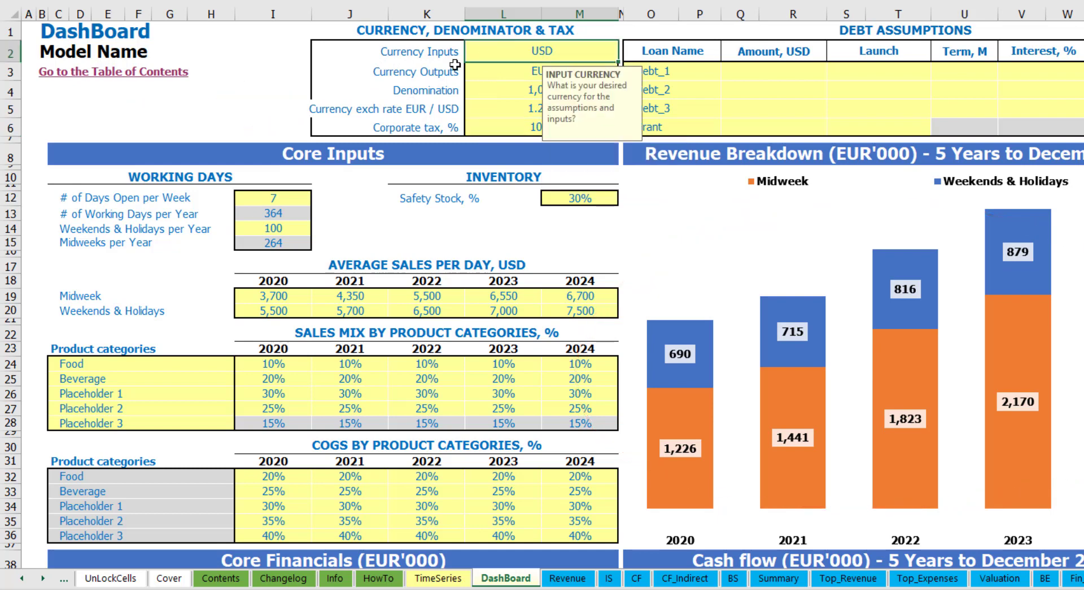
{"action": "left_click", "coordinate": [503, 71]}
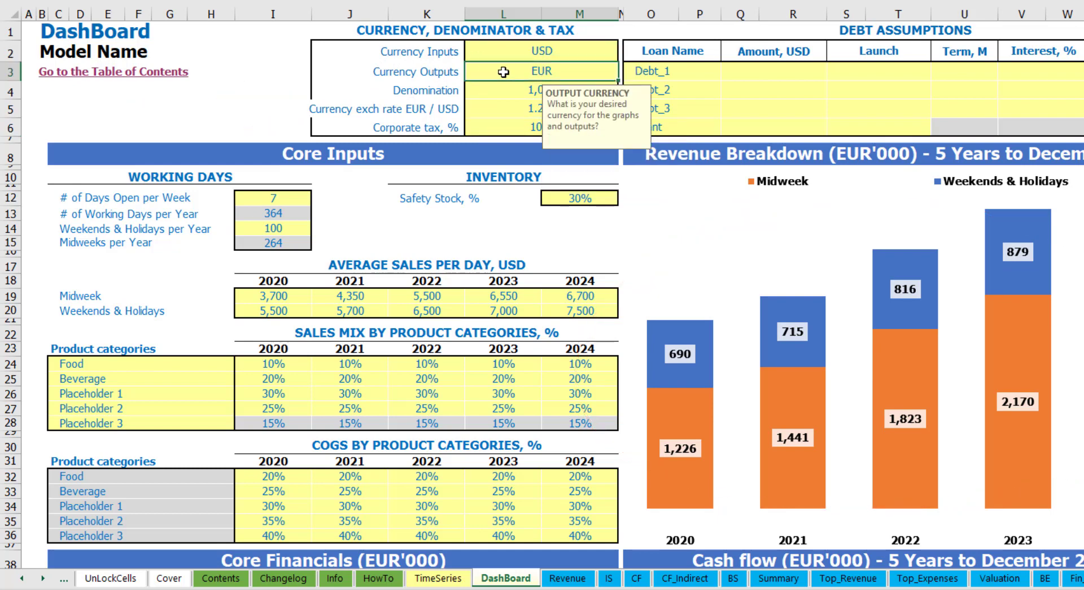
{"action": "left_click", "coordinate": [487, 109]}
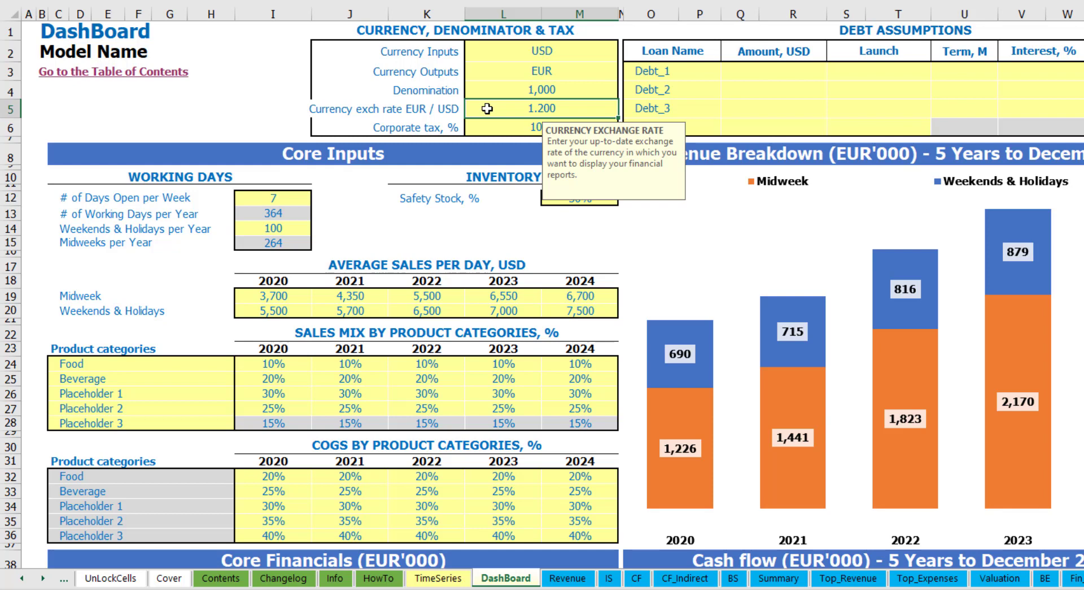
Check the Denomination setting and the currency units in the five-year and monthly Income Statement titles on the Summary sheet.
{"action": "left_click", "coordinate": [514, 82]}
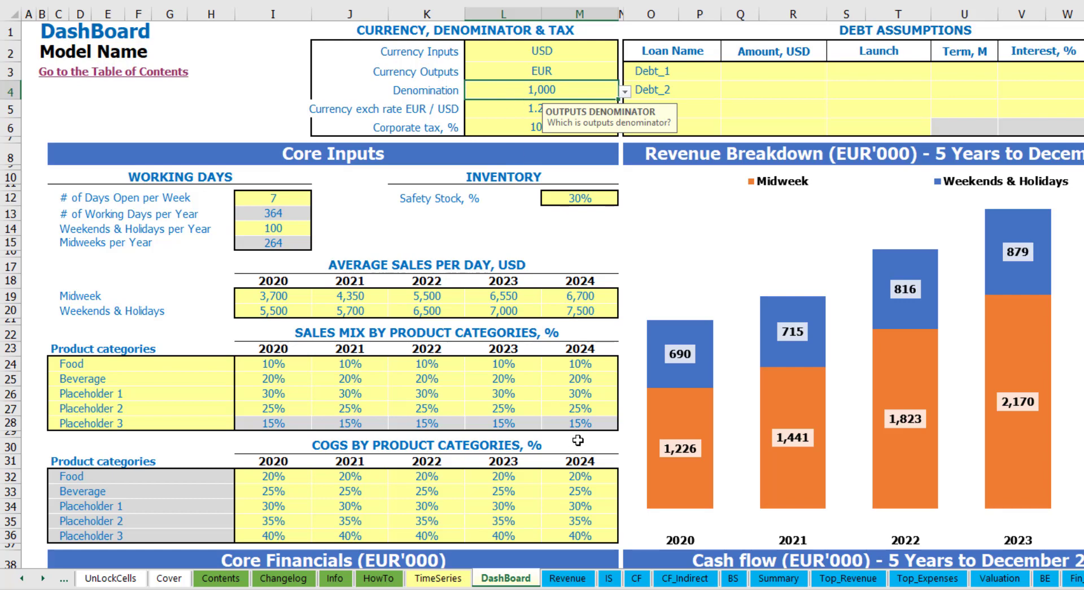
{"action": "left_click", "coordinate": [779, 577]}
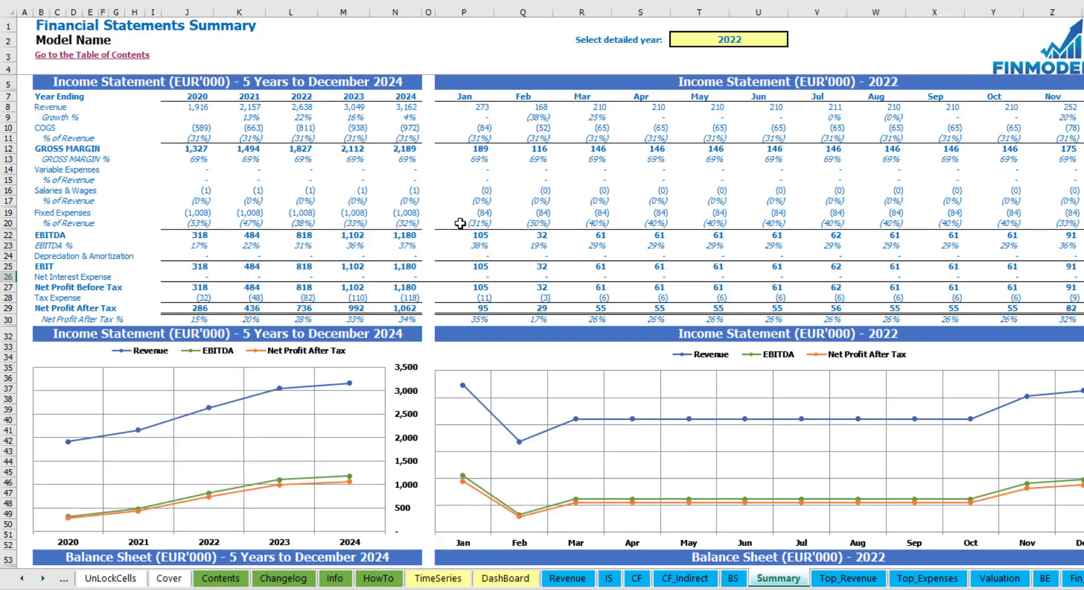
{"action": "left_click", "coordinate": [233, 85]}
{"action": "left_click", "coordinate": [792, 80]}
{"action": "left_click", "coordinate": [308, 79]}
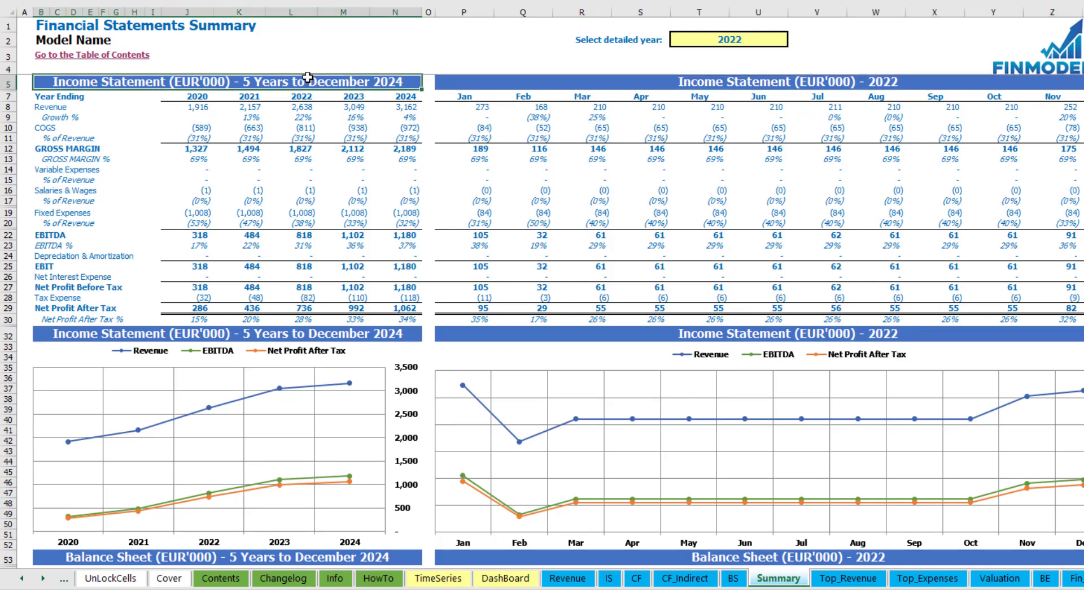
Set the output denomination to 1,000,000 and check the Income Statement figures on the Summary sheet.
{"action": "left_click", "coordinate": [505, 577]}
{"action": "left_click", "coordinate": [625, 92]}
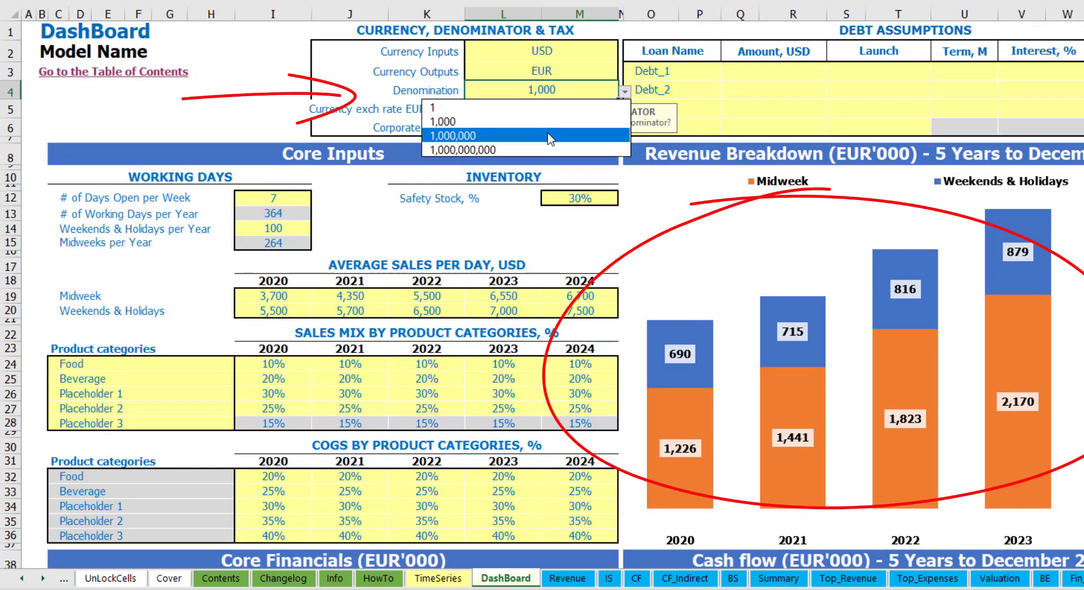
{"action": "left_click", "coordinate": [649, 132]}
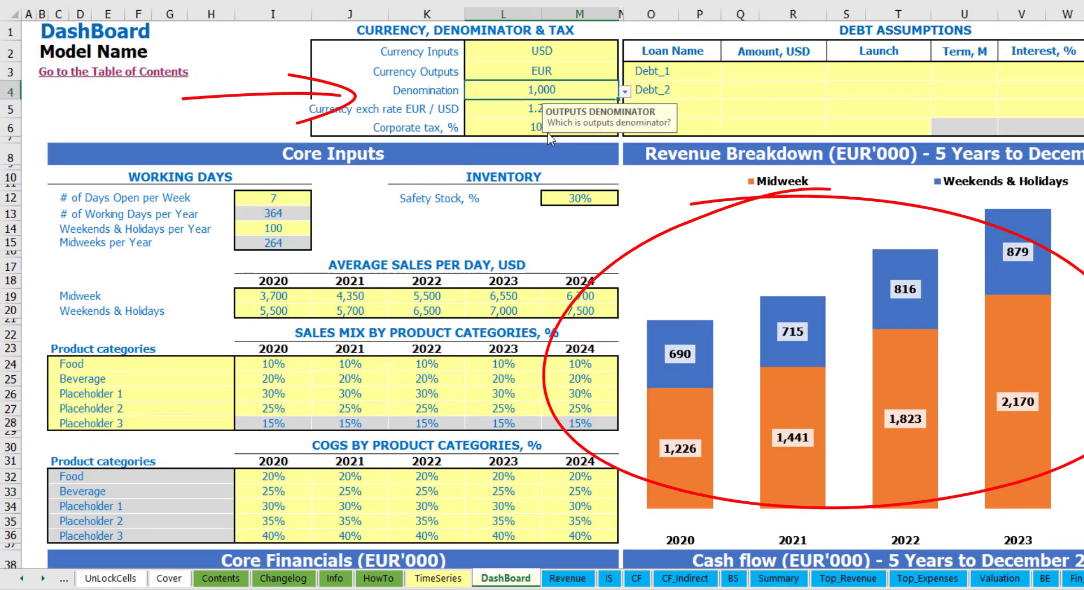
{"action": "left_click", "coordinate": [779, 577]}
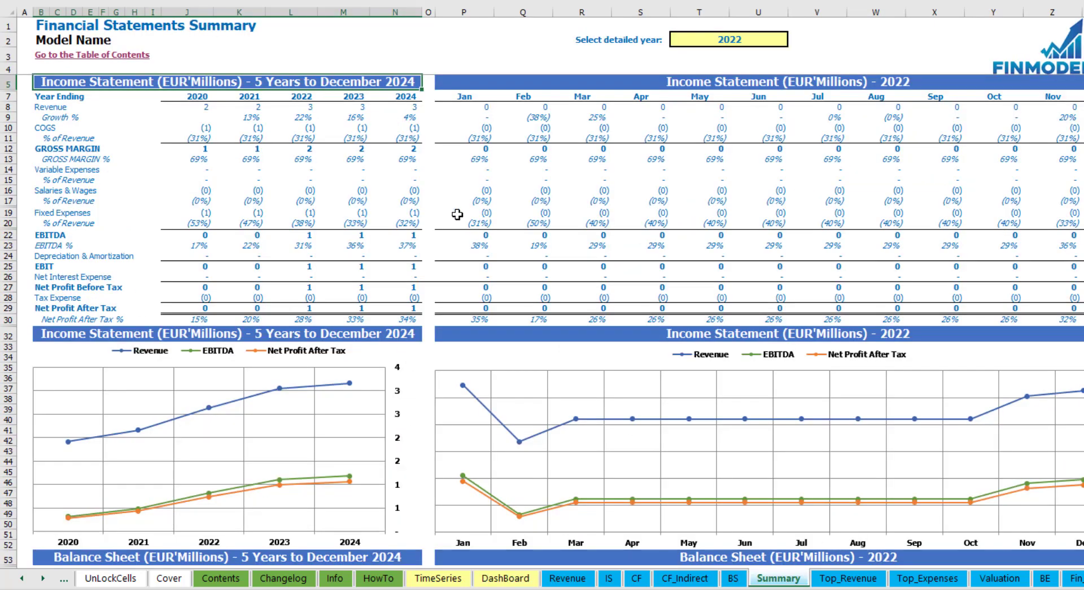
{"action": "left_click", "coordinate": [593, 82]}
Set the output denomination to 1 on the DashBoard and check the Summary sheet.
{"action": "left_click", "coordinate": [506, 577]}
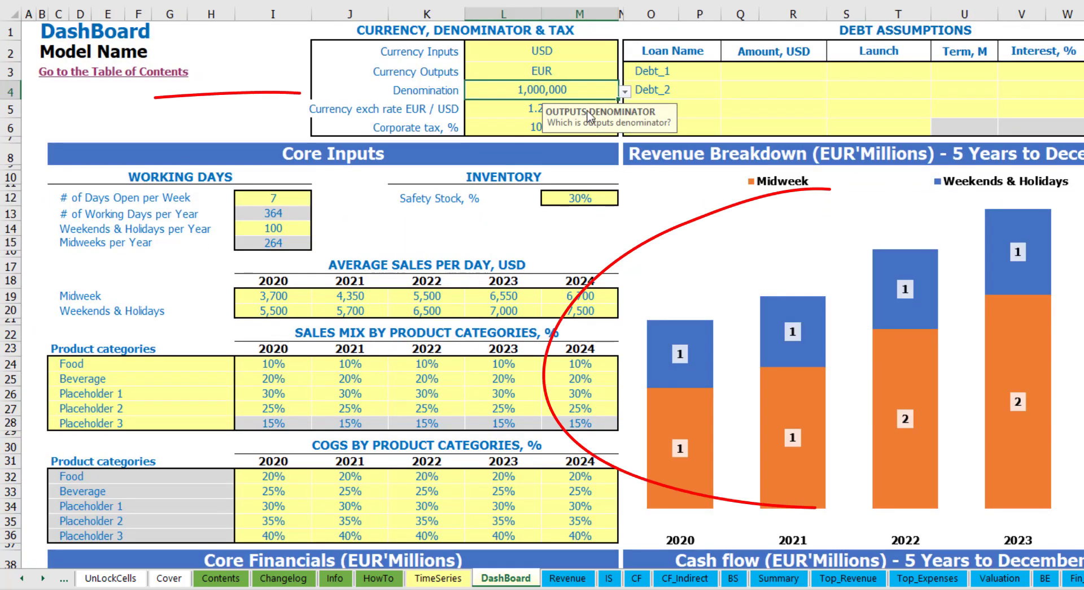
{"action": "left_click", "coordinate": [624, 92]}
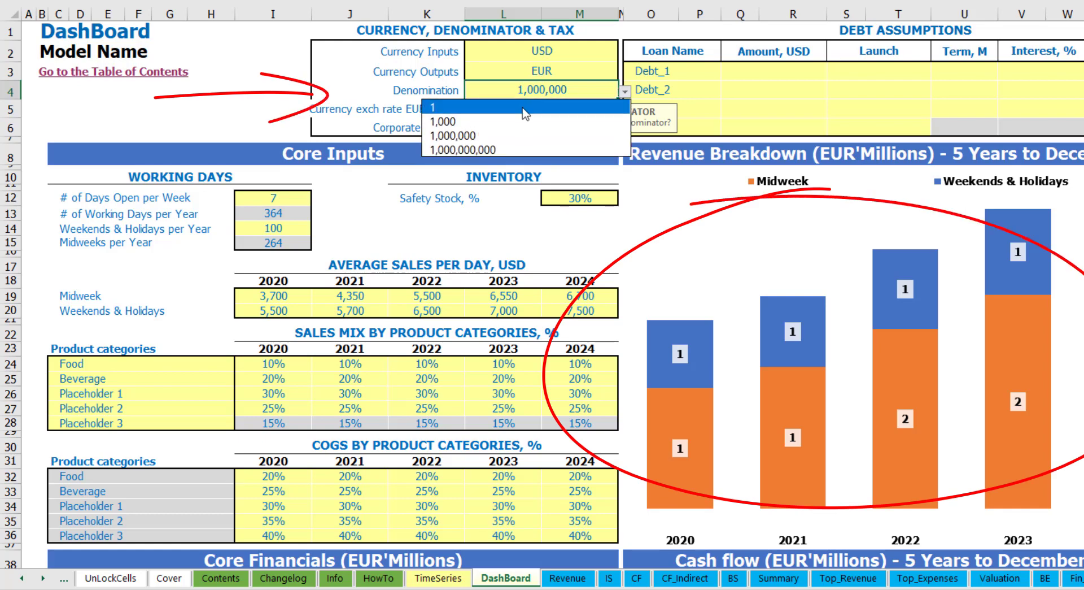
{"action": "left_click", "coordinate": [526, 108]}
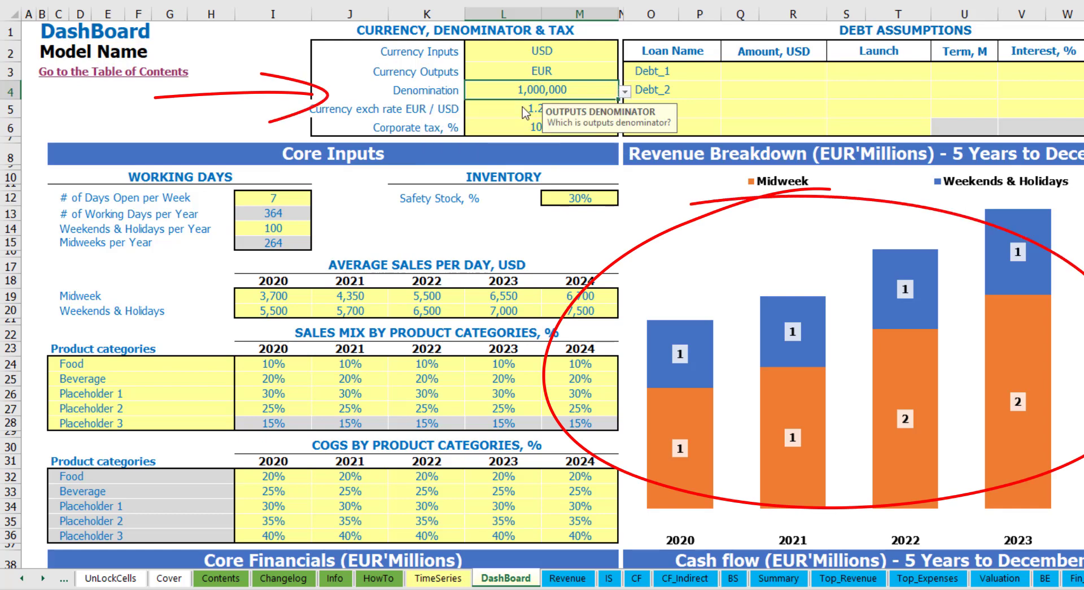
{"action": "left_click", "coordinate": [778, 577]}
Set the corporate tax to 15% on the DashBoard and examine the Tax Expense line in the Income Statement.
{"action": "left_click", "coordinate": [506, 577]}
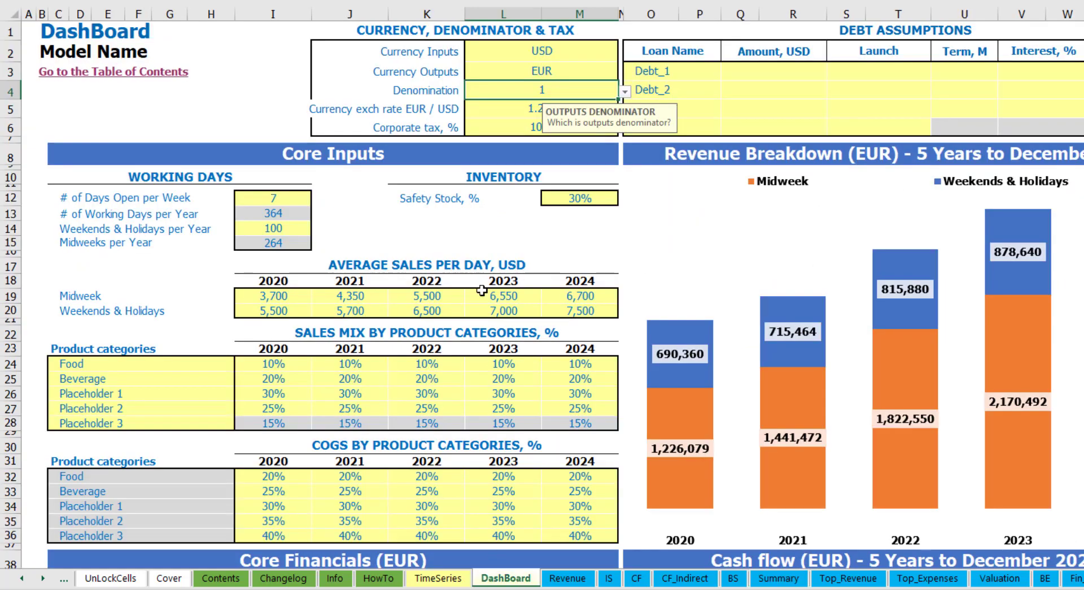
{"action": "left_click", "coordinate": [510, 120]}
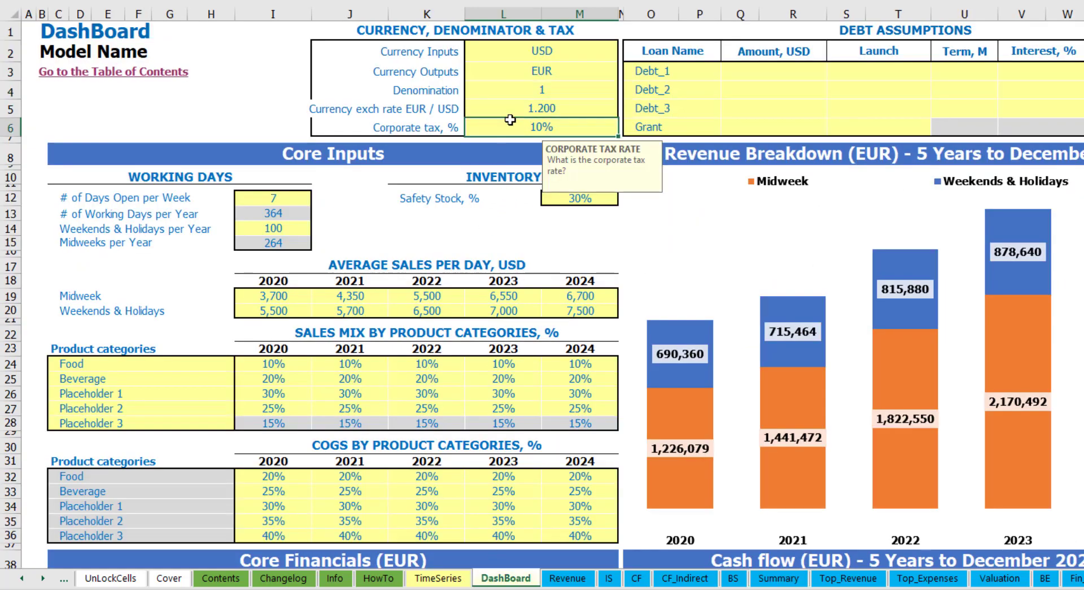
{"action": "type", "text": "15"}
{"action": "key", "text": "Return"}
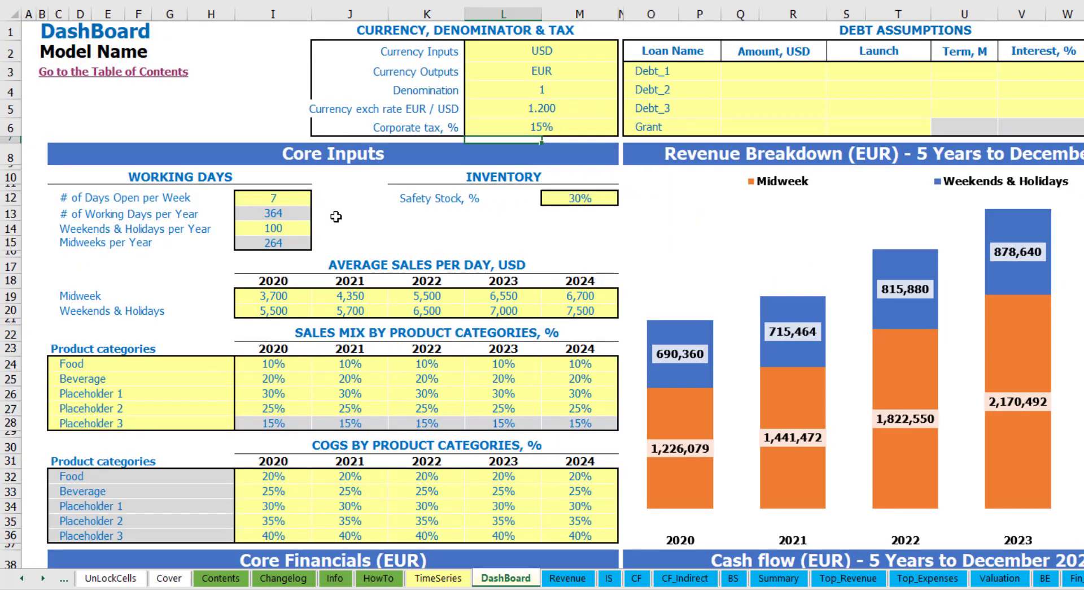
{"action": "left_click", "coordinate": [610, 577]}
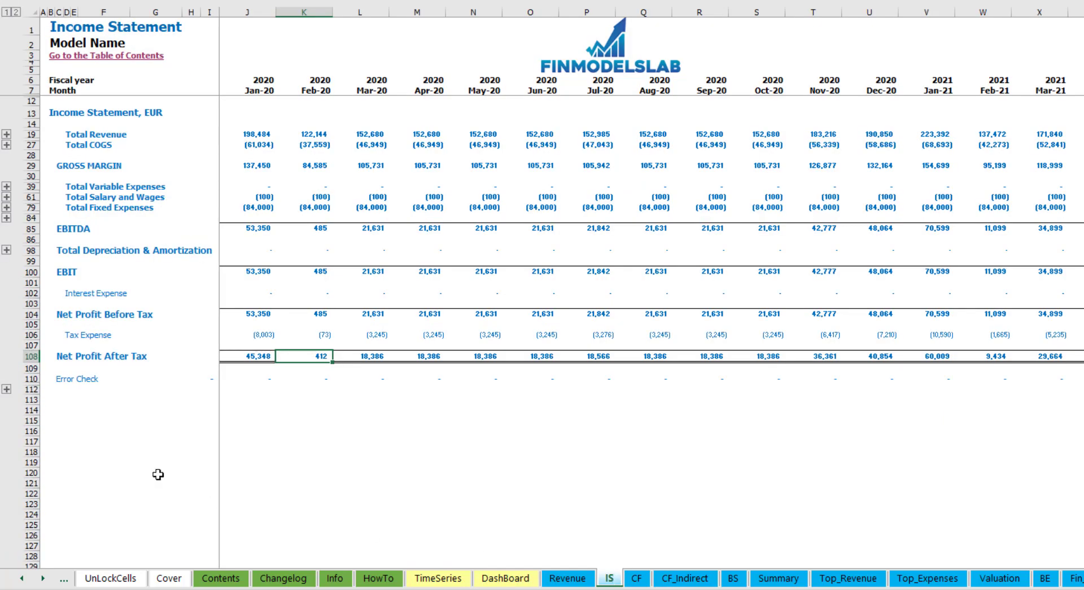
{"action": "left_click", "coordinate": [32, 336]}
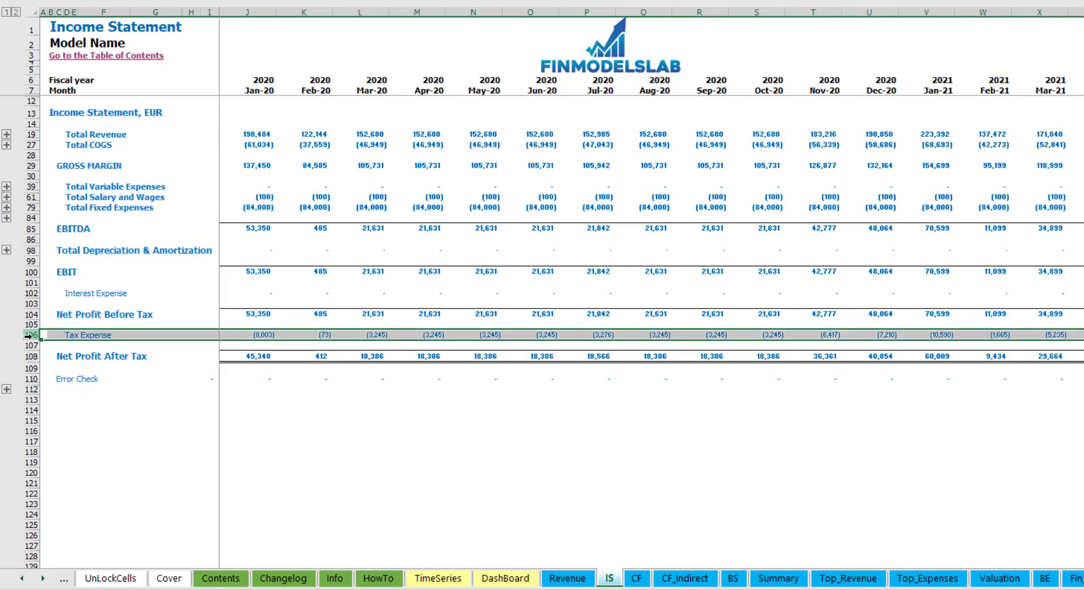